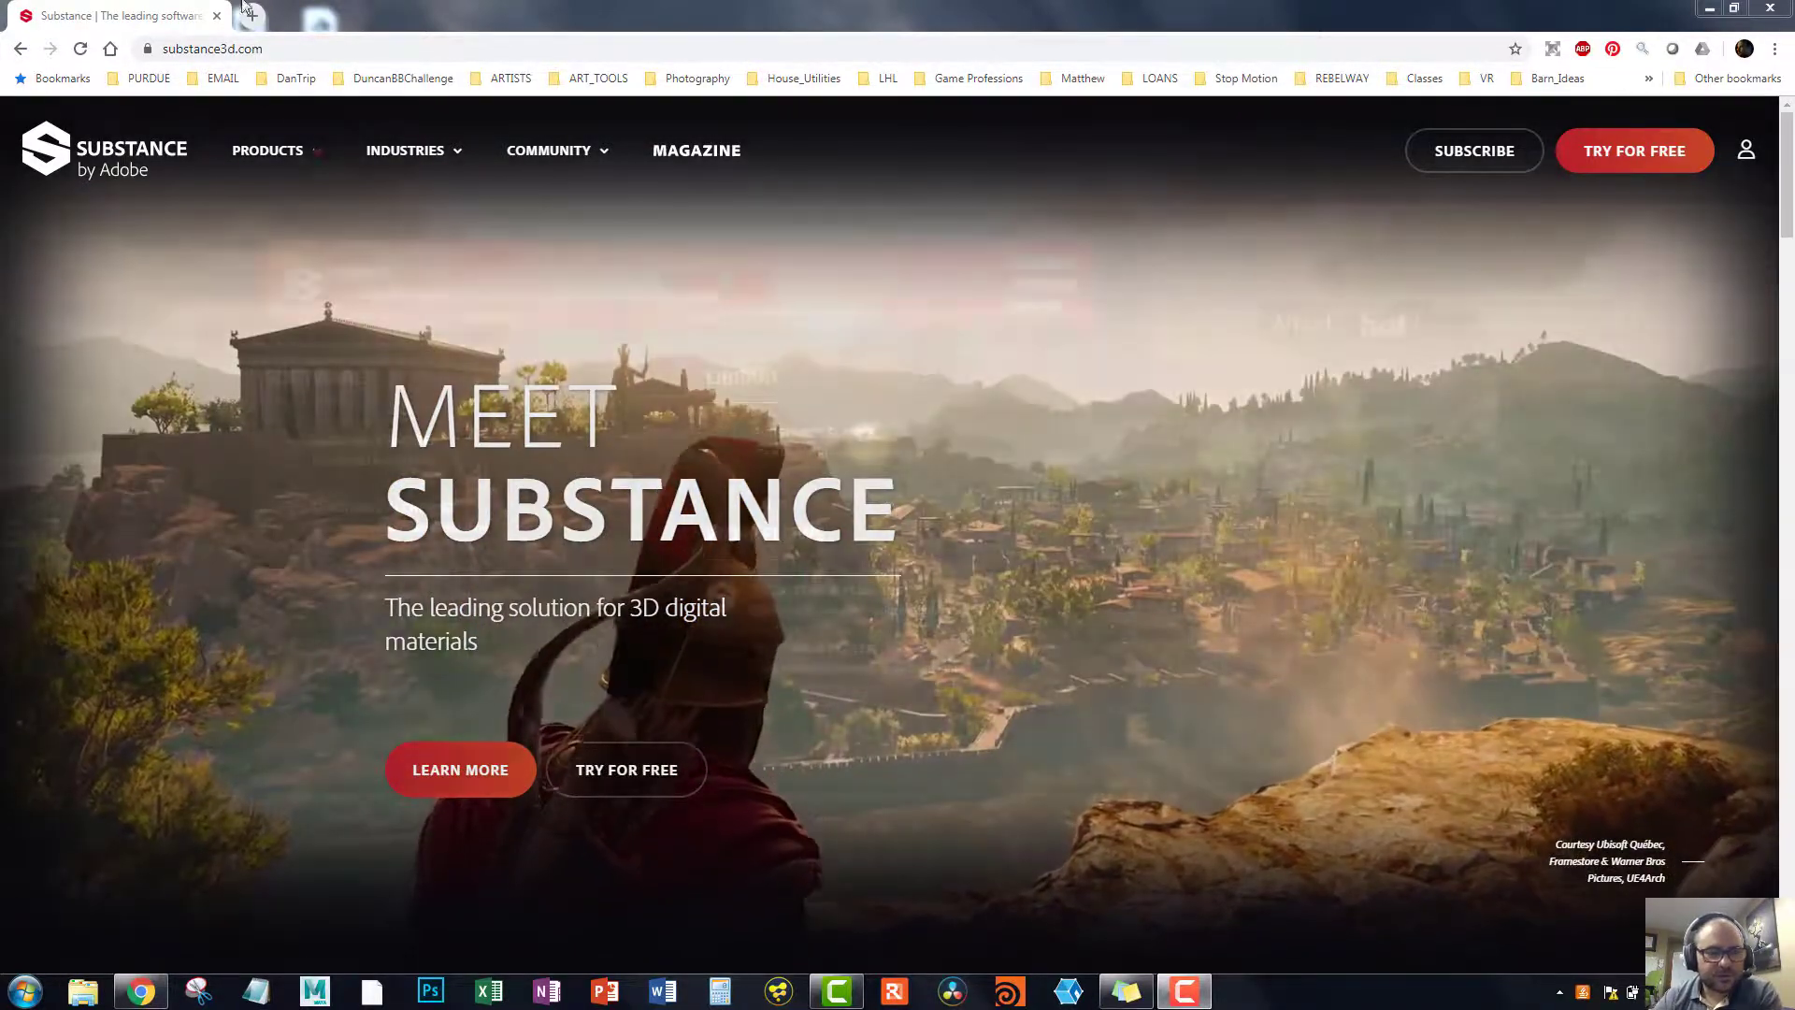
Step: Browse the Products, Industries and Community menus and open the Substance Painter product page
mouse_move(586, 117)
mouse_move(392, 160)
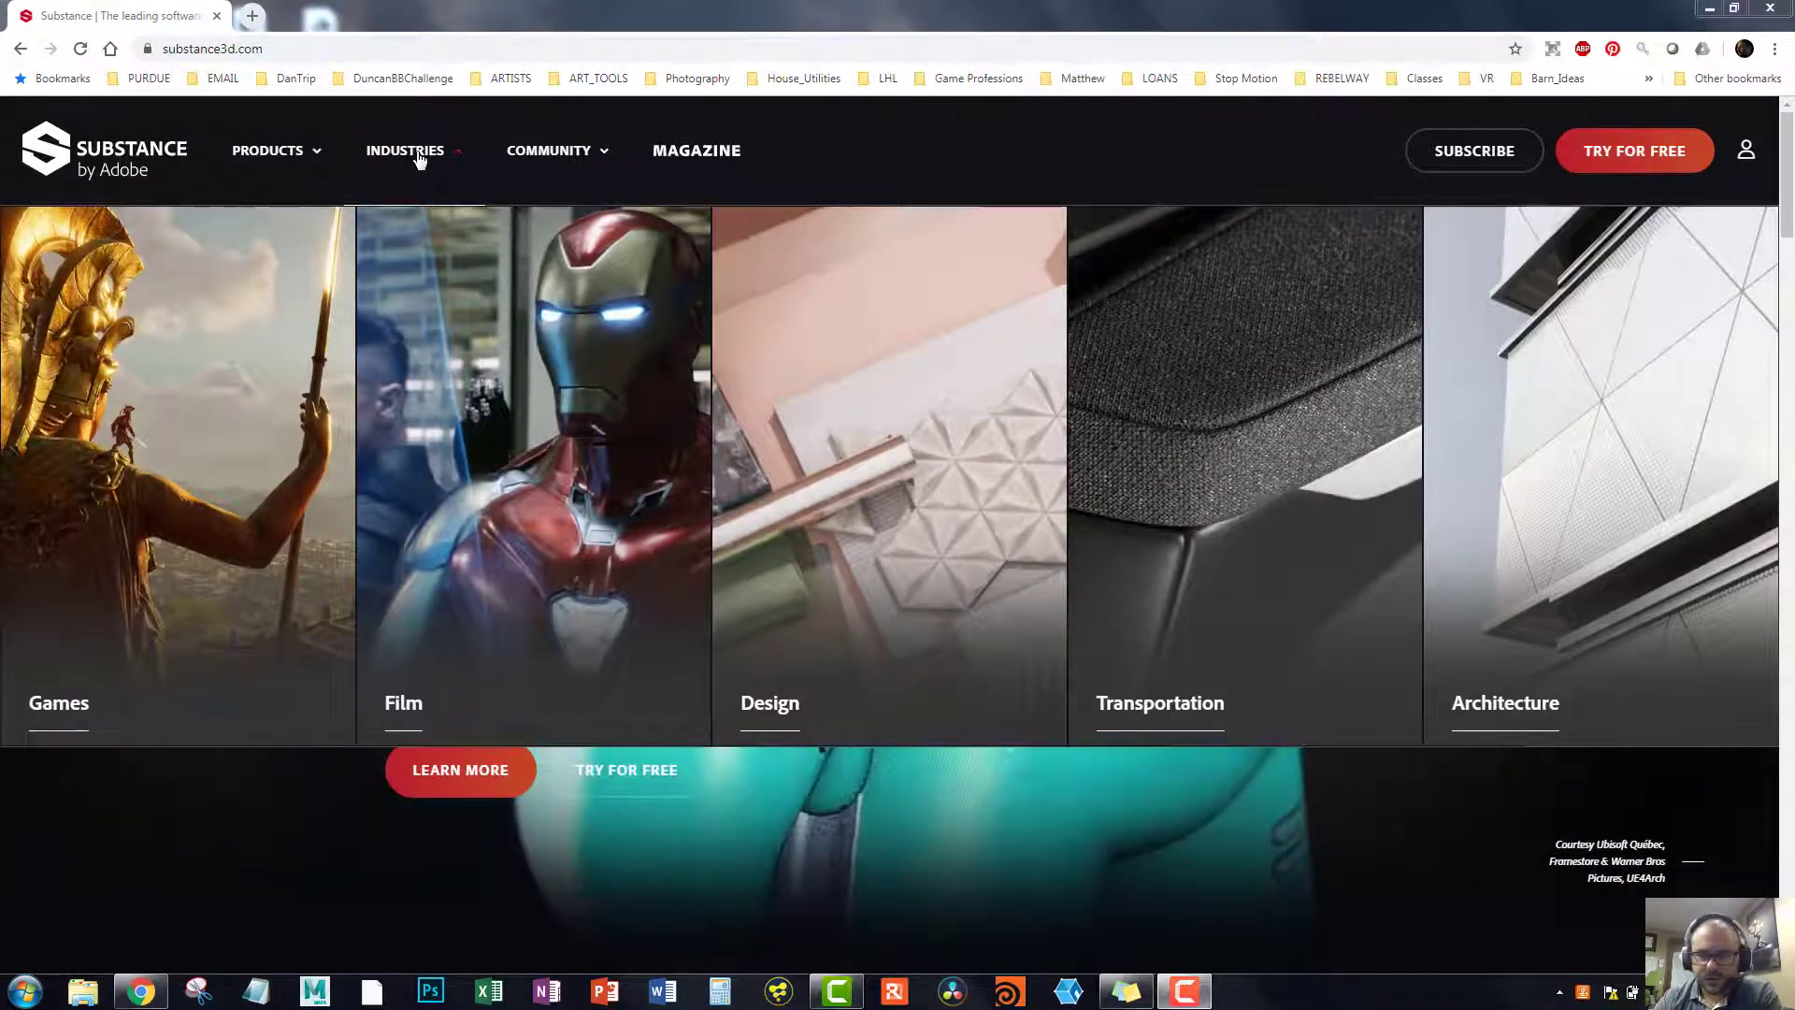
mouse_move(269, 155)
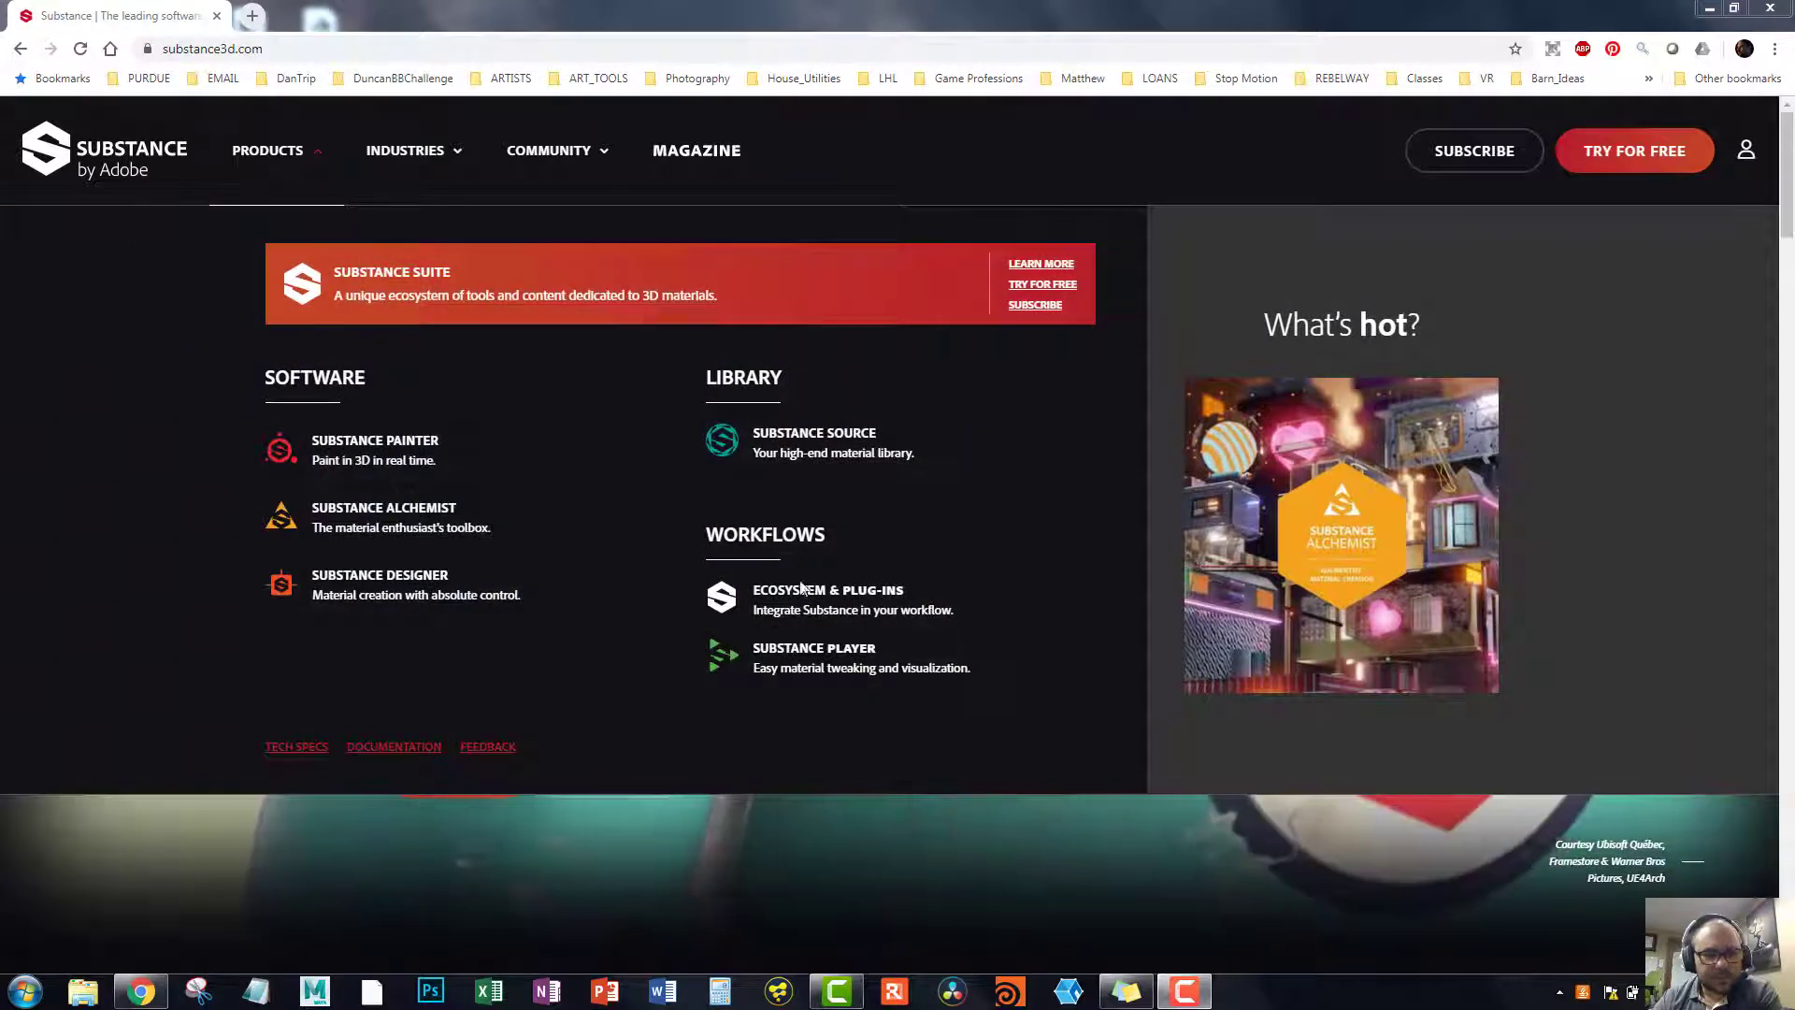
click(373, 463)
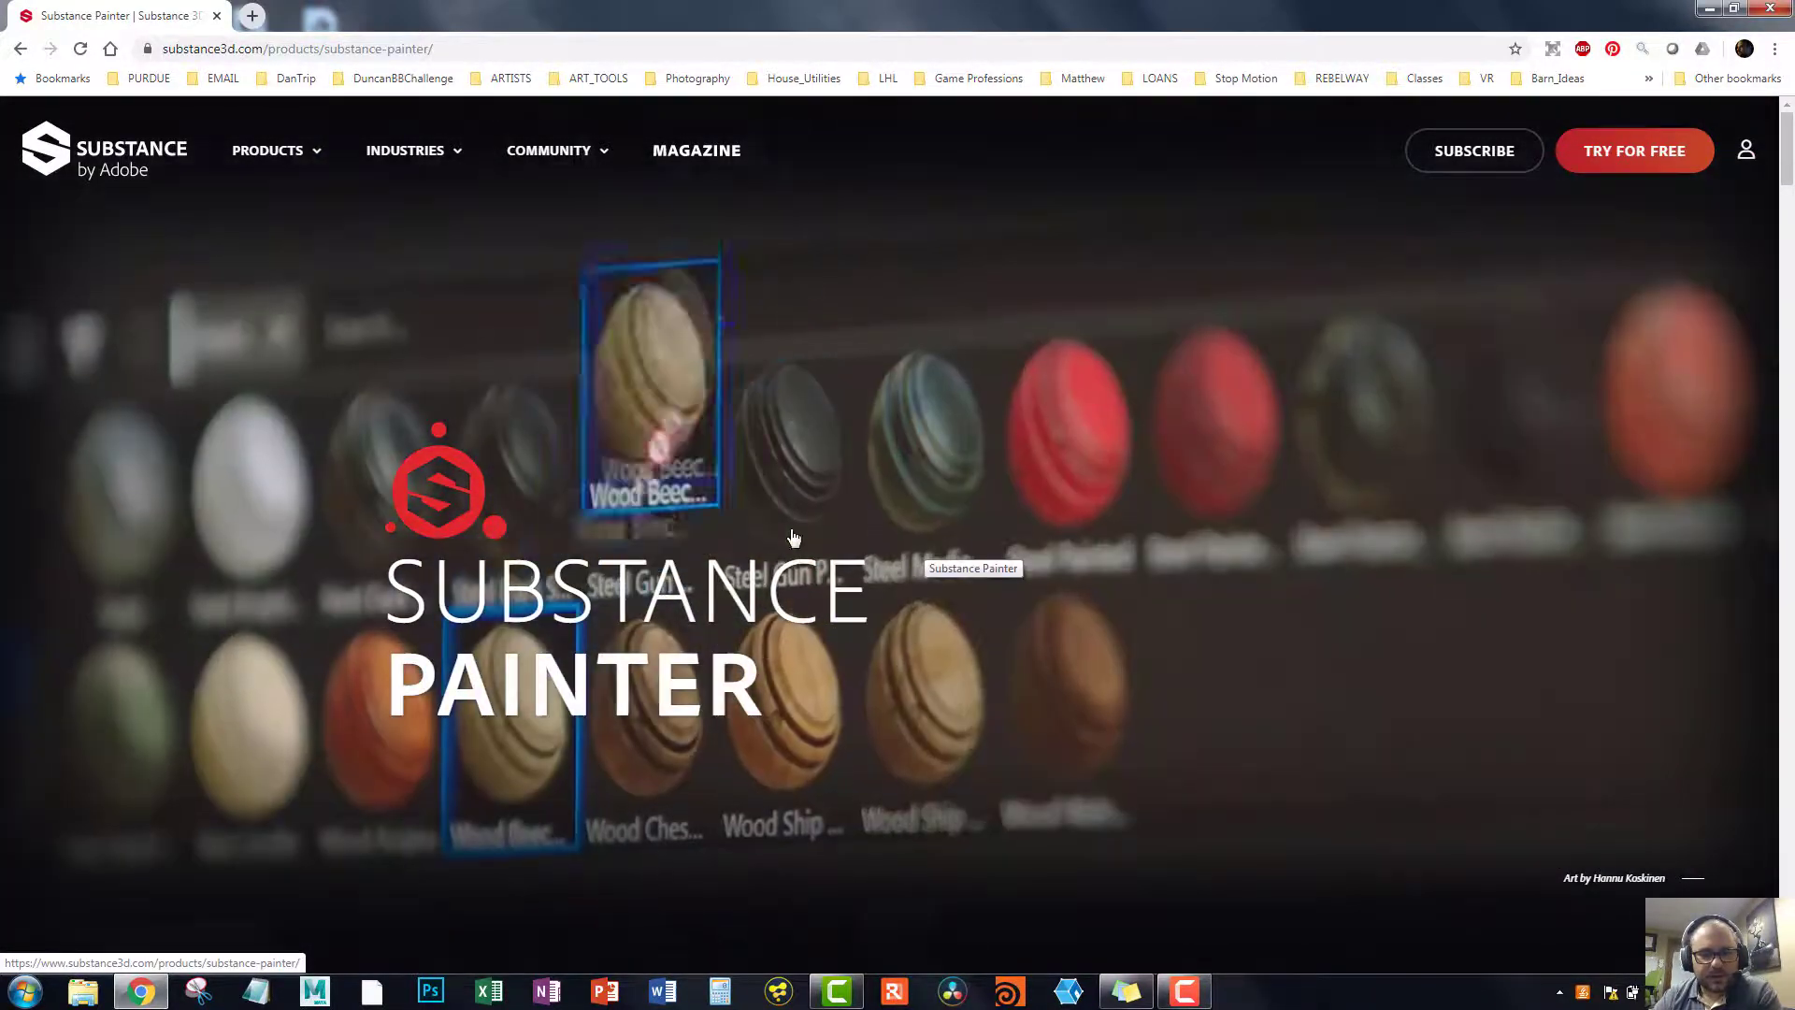
mouse_move(228, 196)
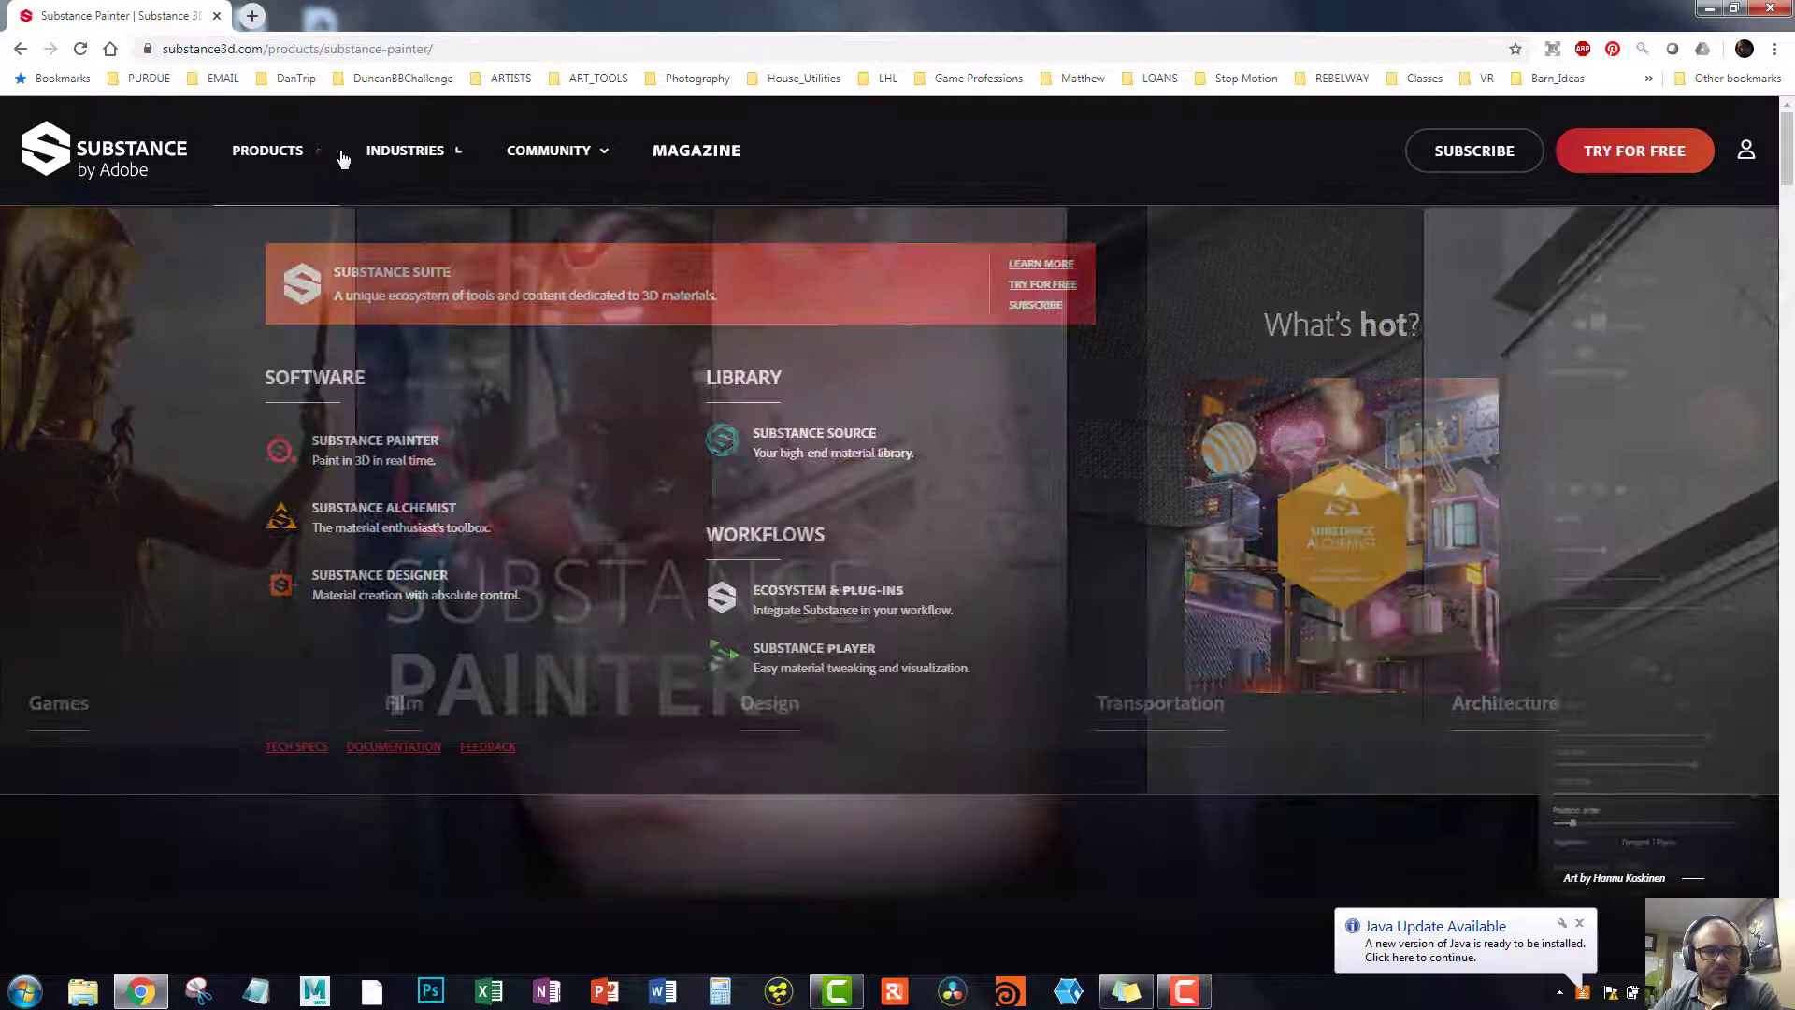
mouse_move(572, 229)
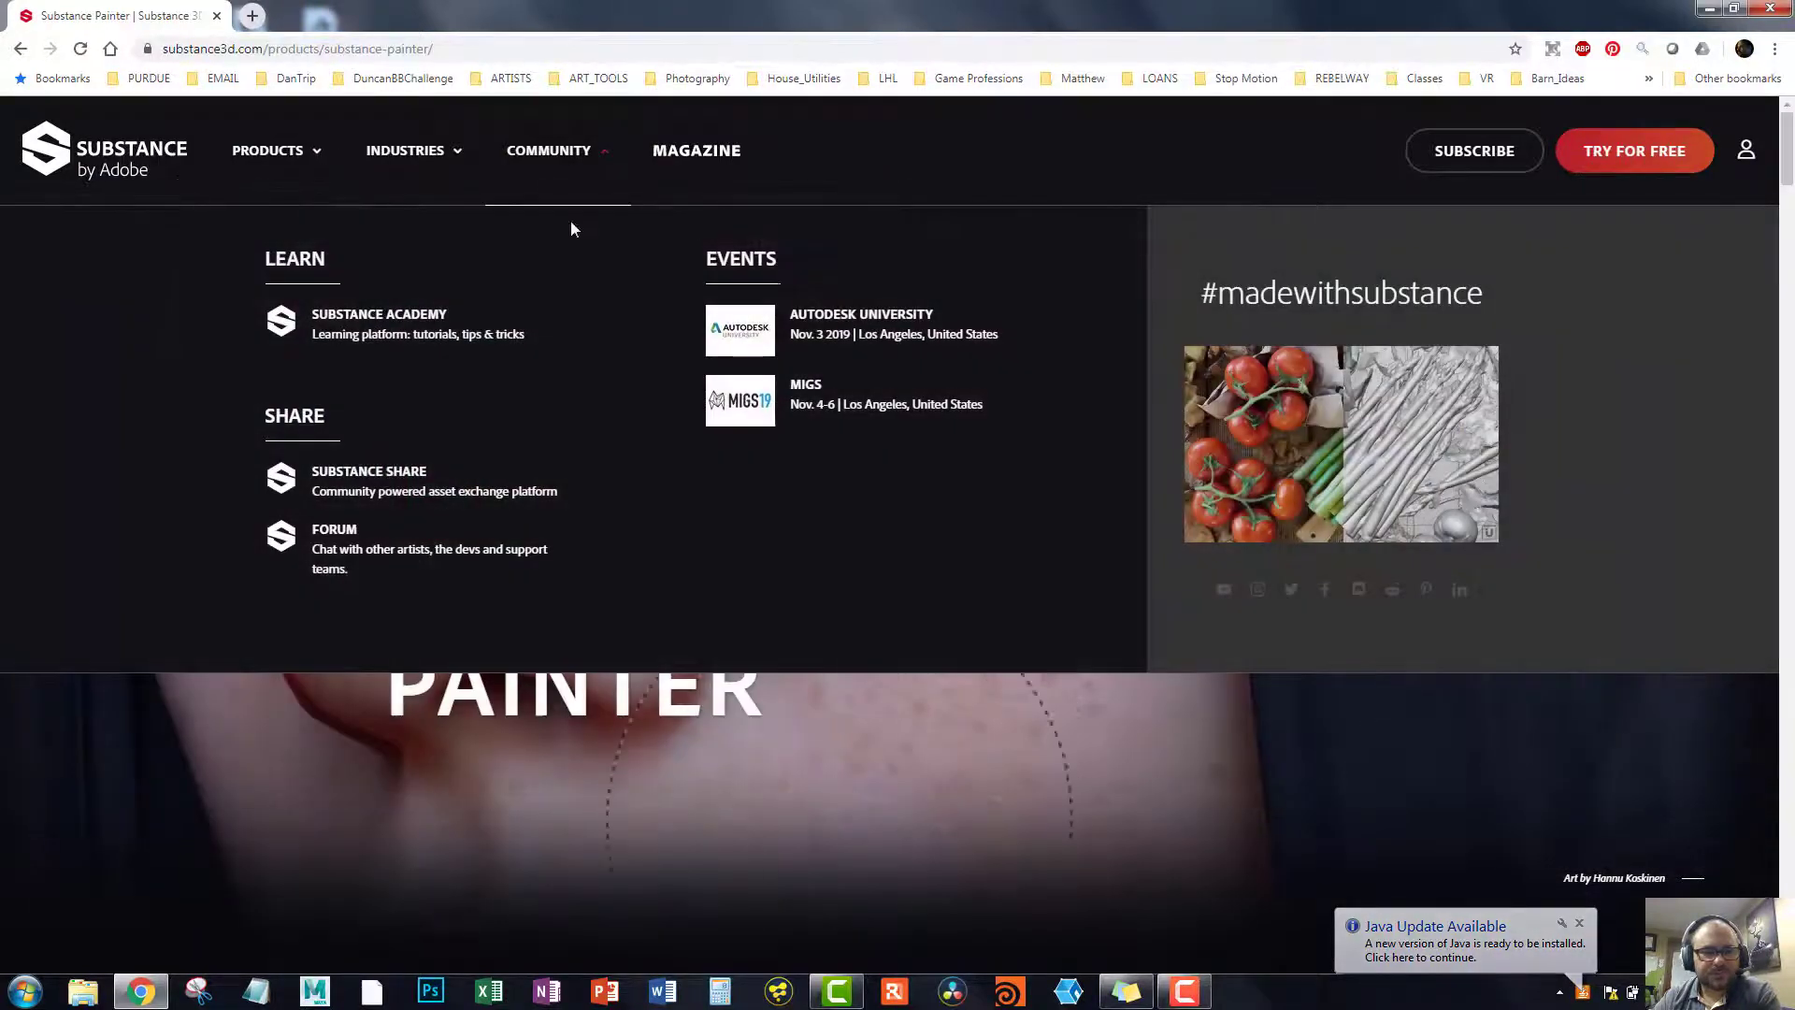
mouse_move(264, 155)
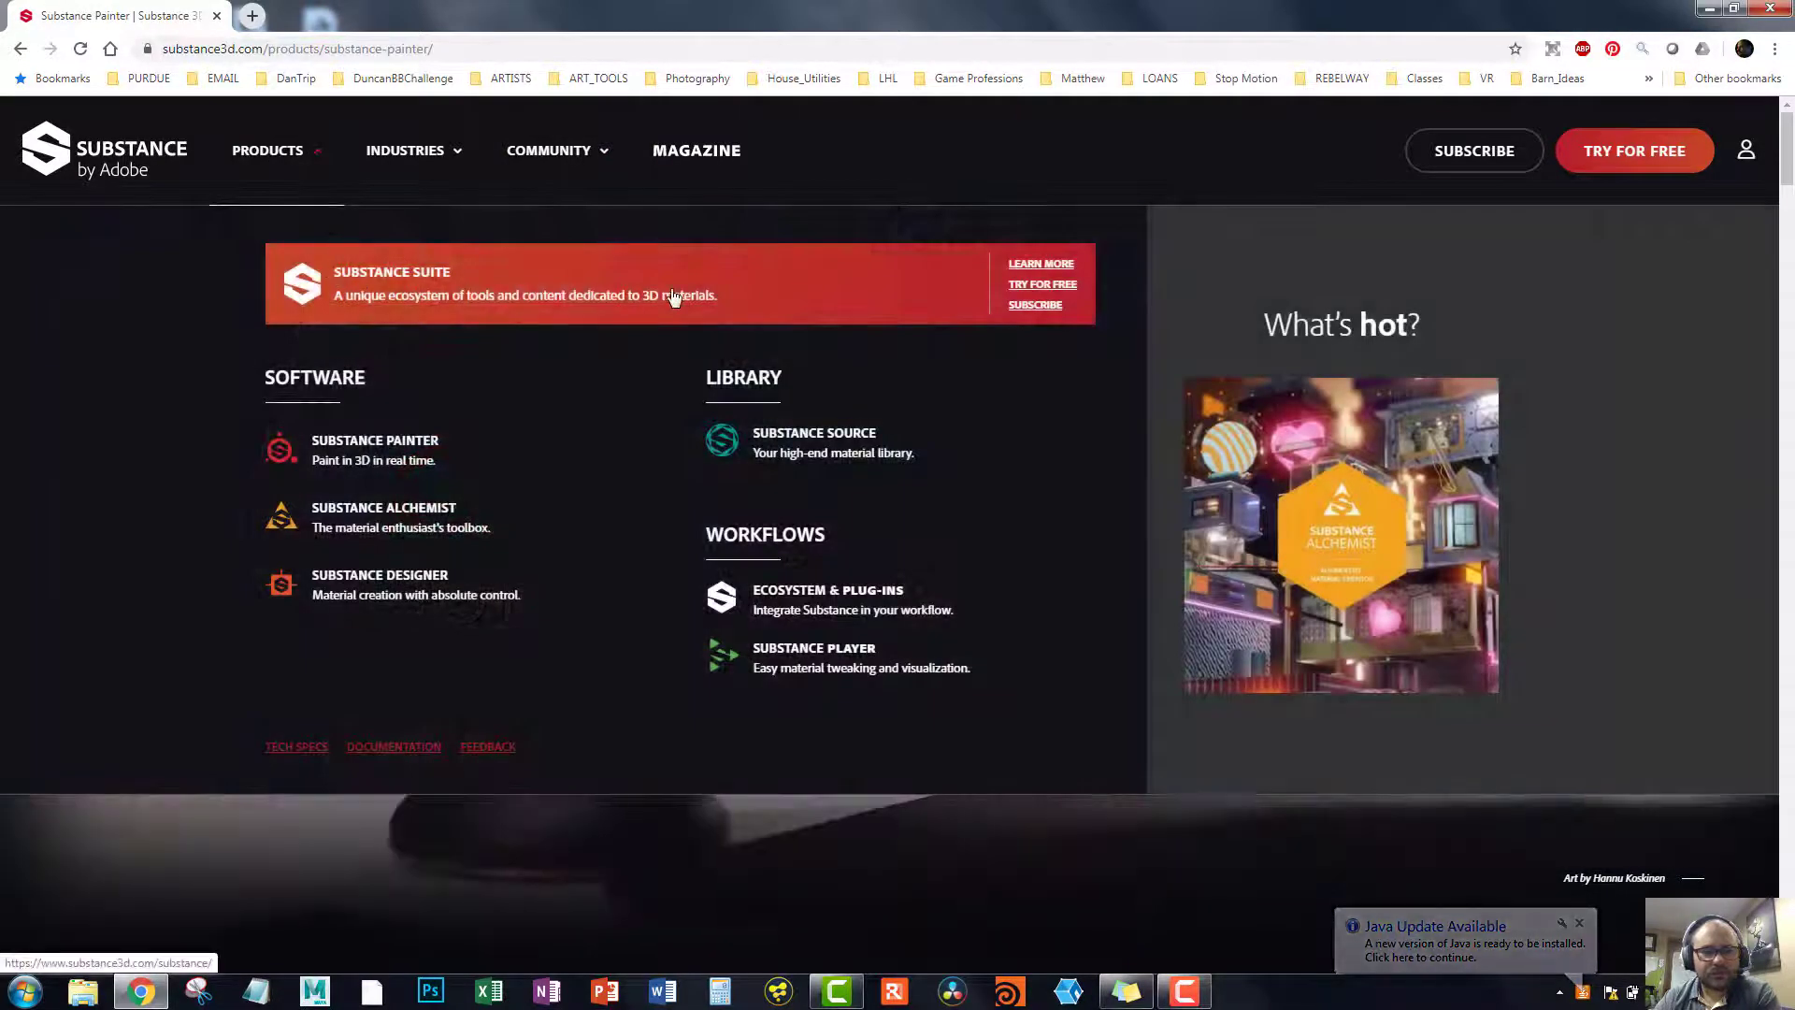
Step: Open the Substance Suite overview page and scroll through its content
click(432, 283)
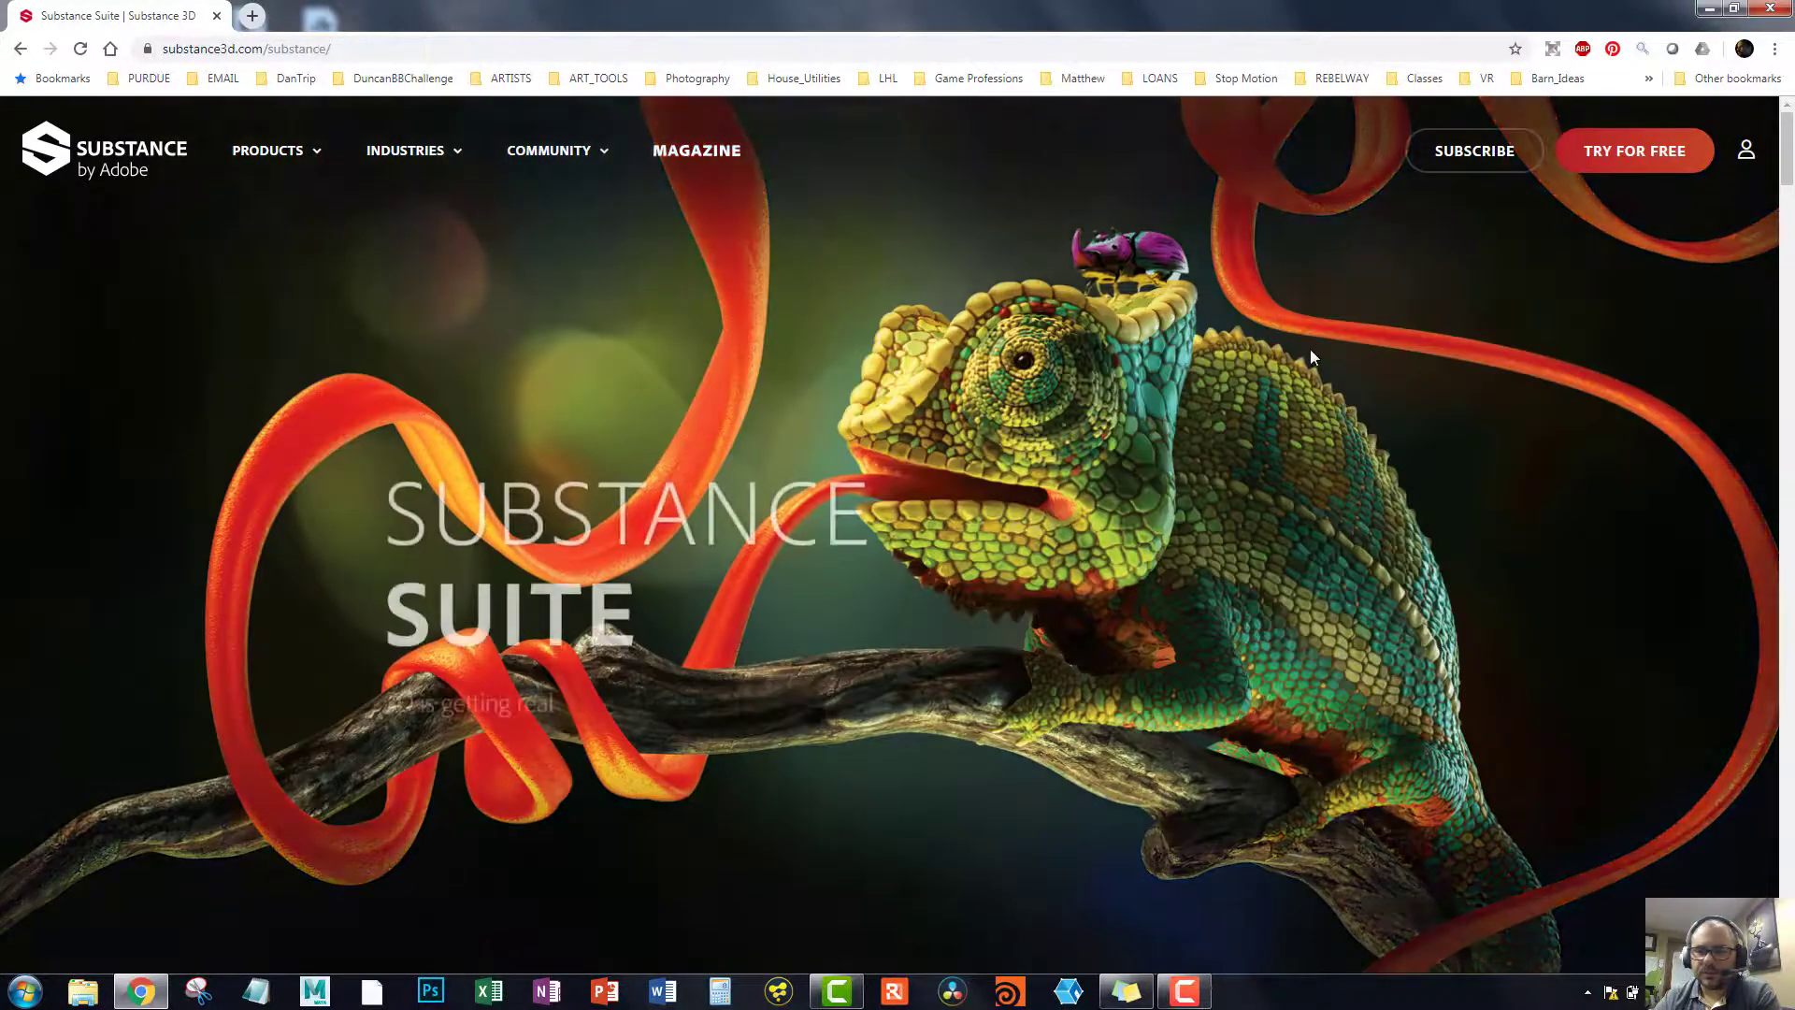
scroll(1236, 385, down, 10)
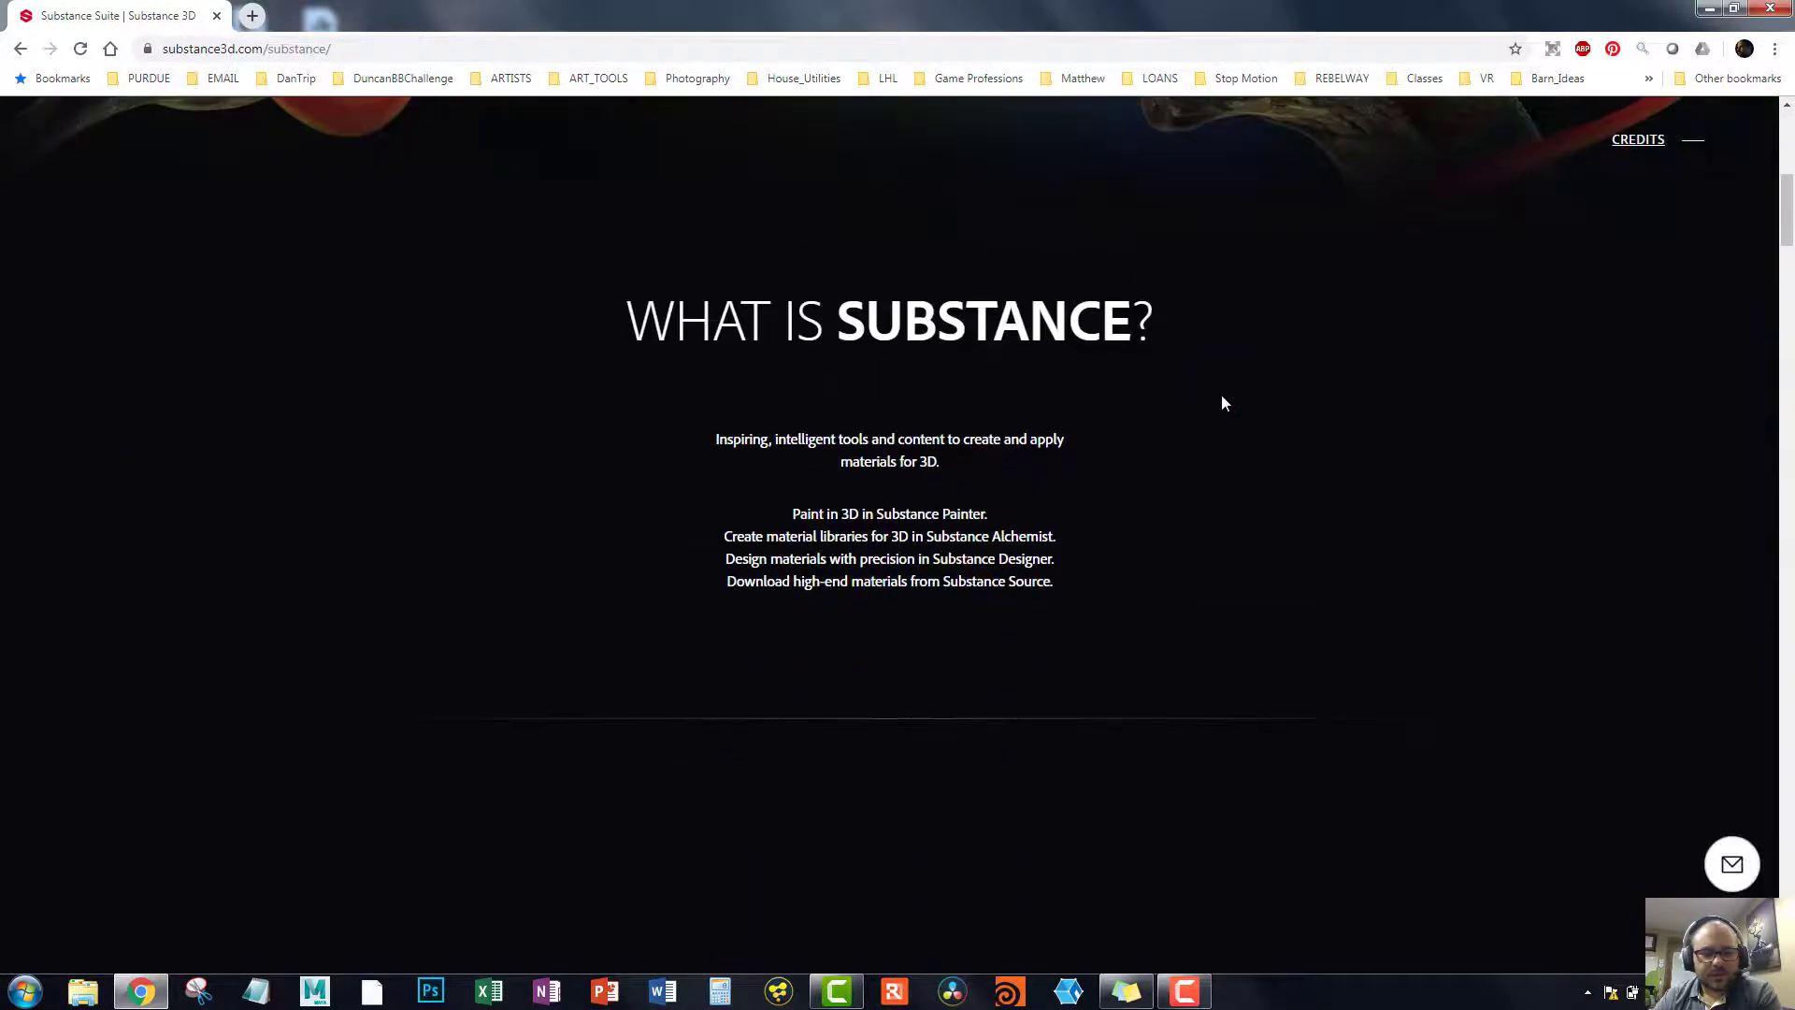
scroll(1234, 360, up, 4)
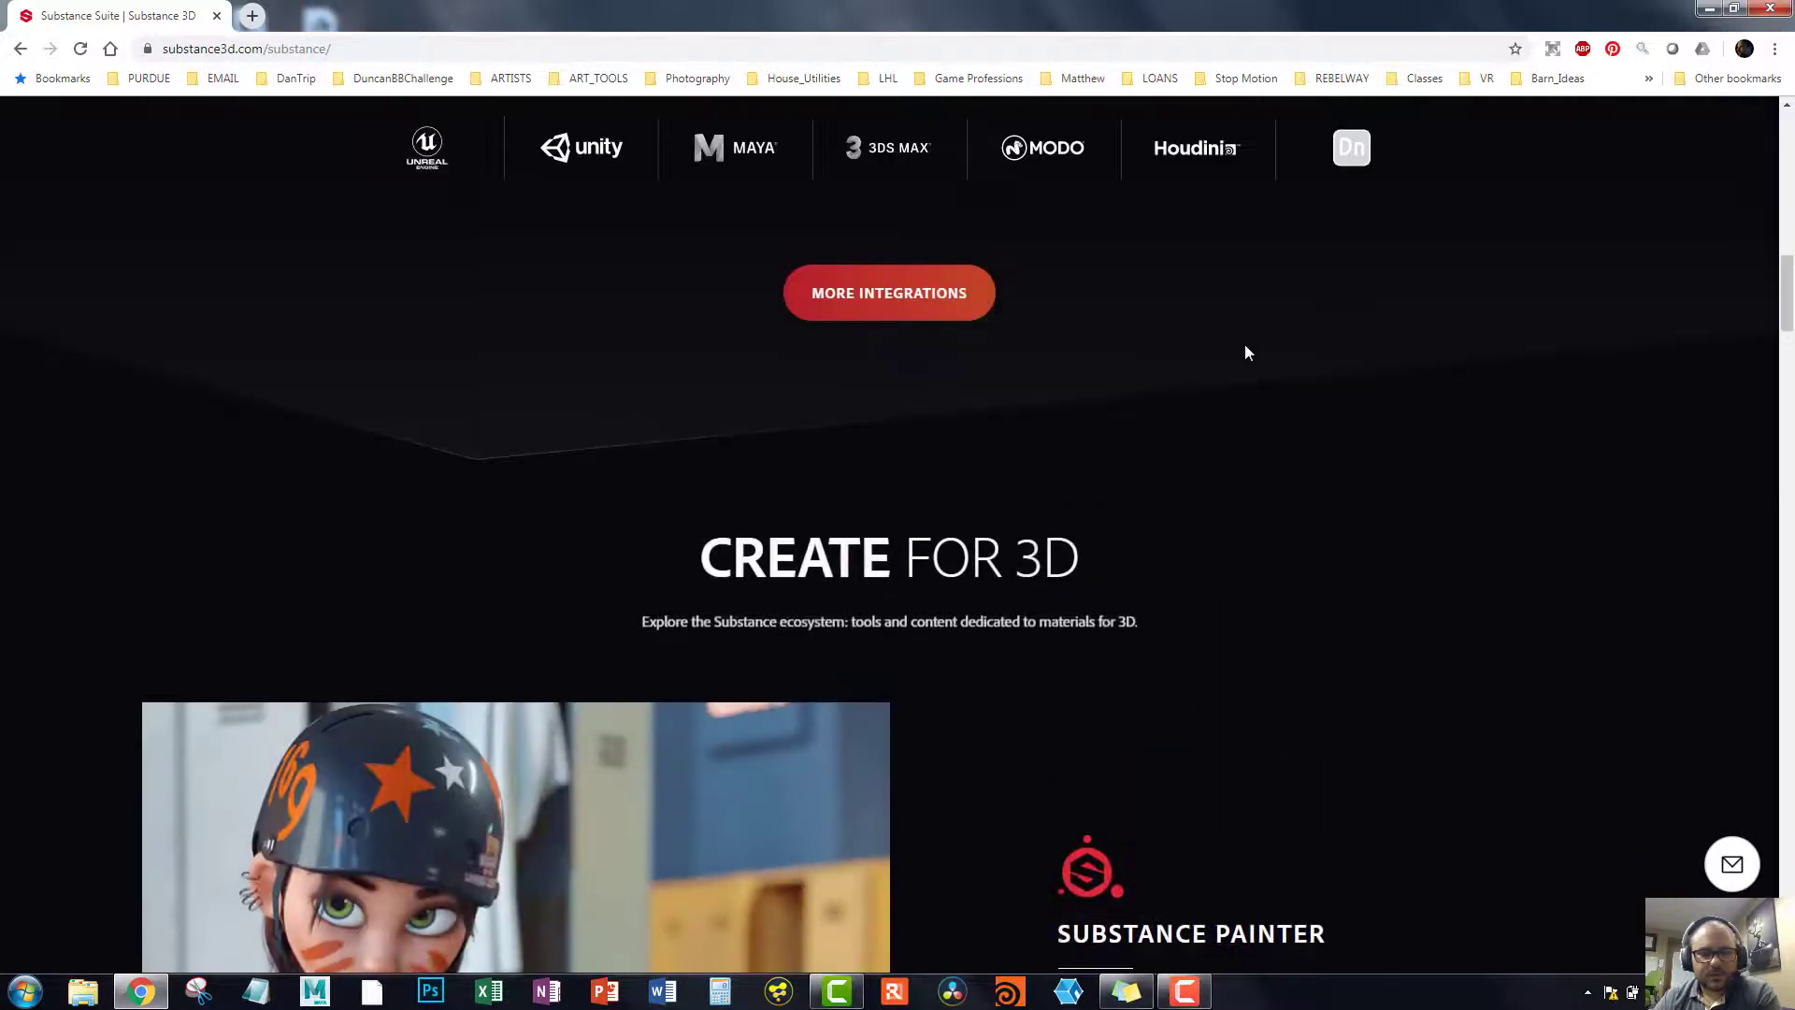
scroll(1244, 346, up, 5)
scroll(1244, 351, down, 12)
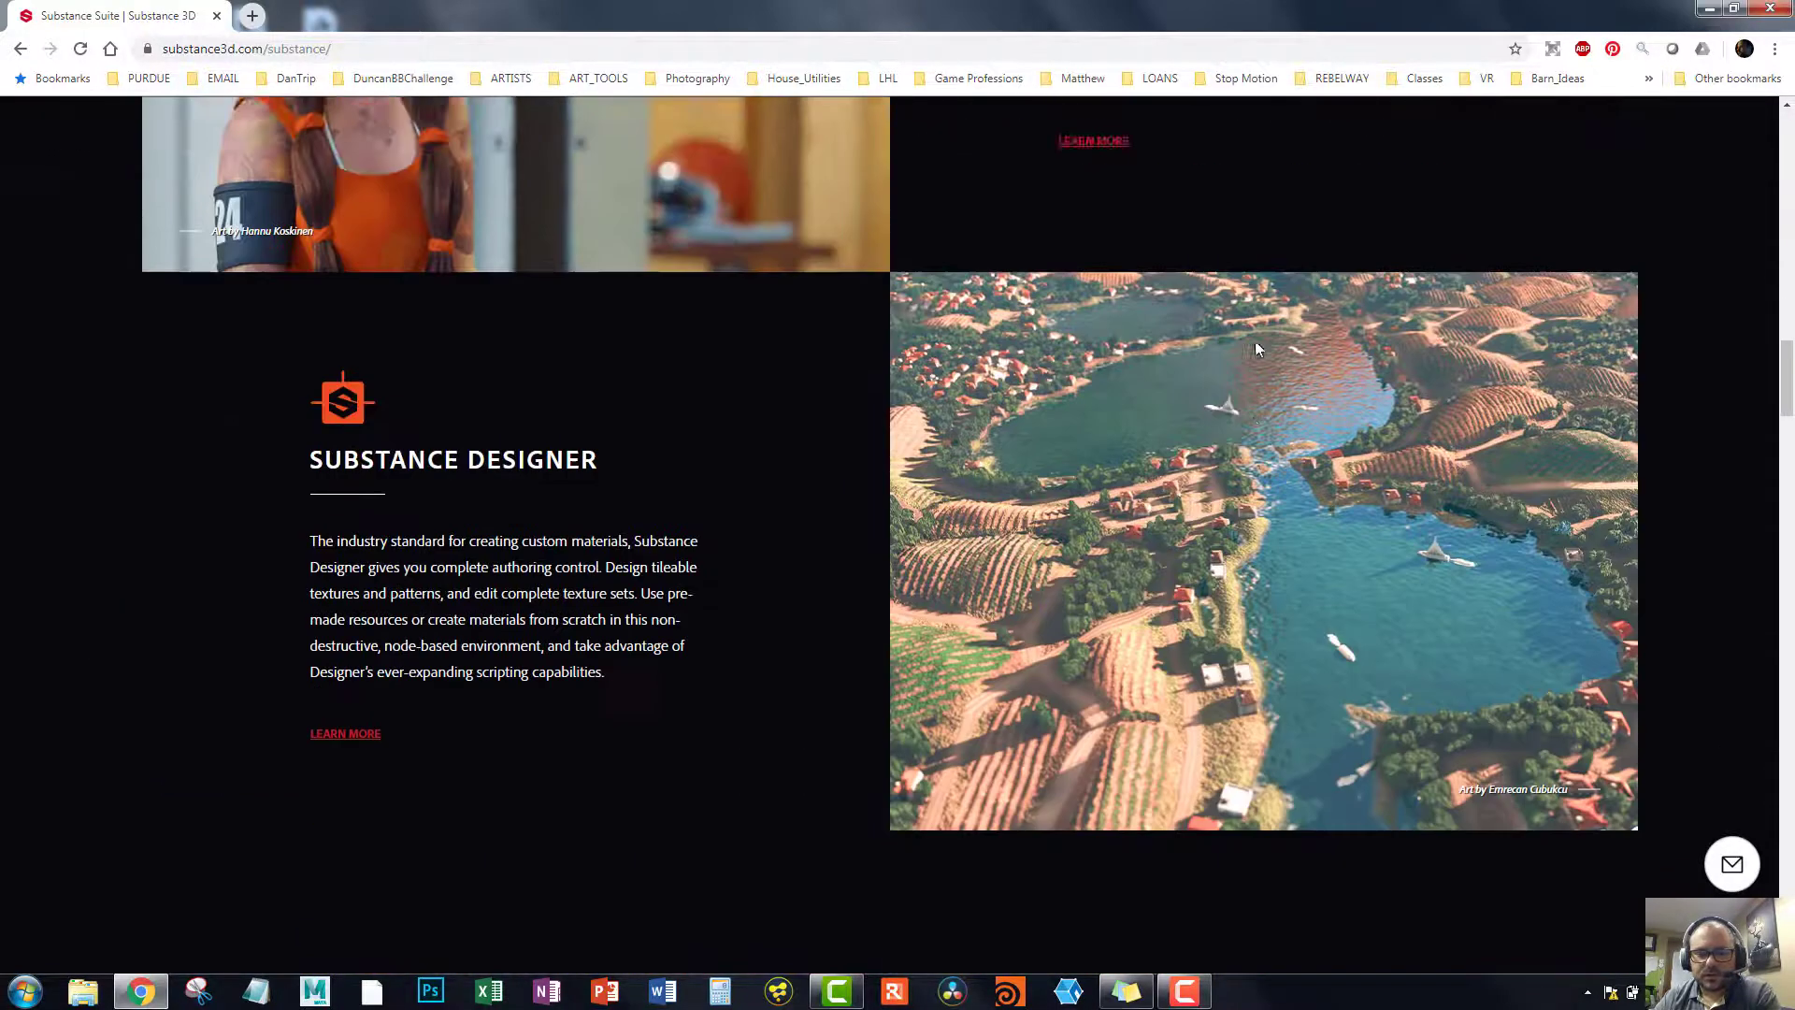
scroll(1244, 352, down, 8)
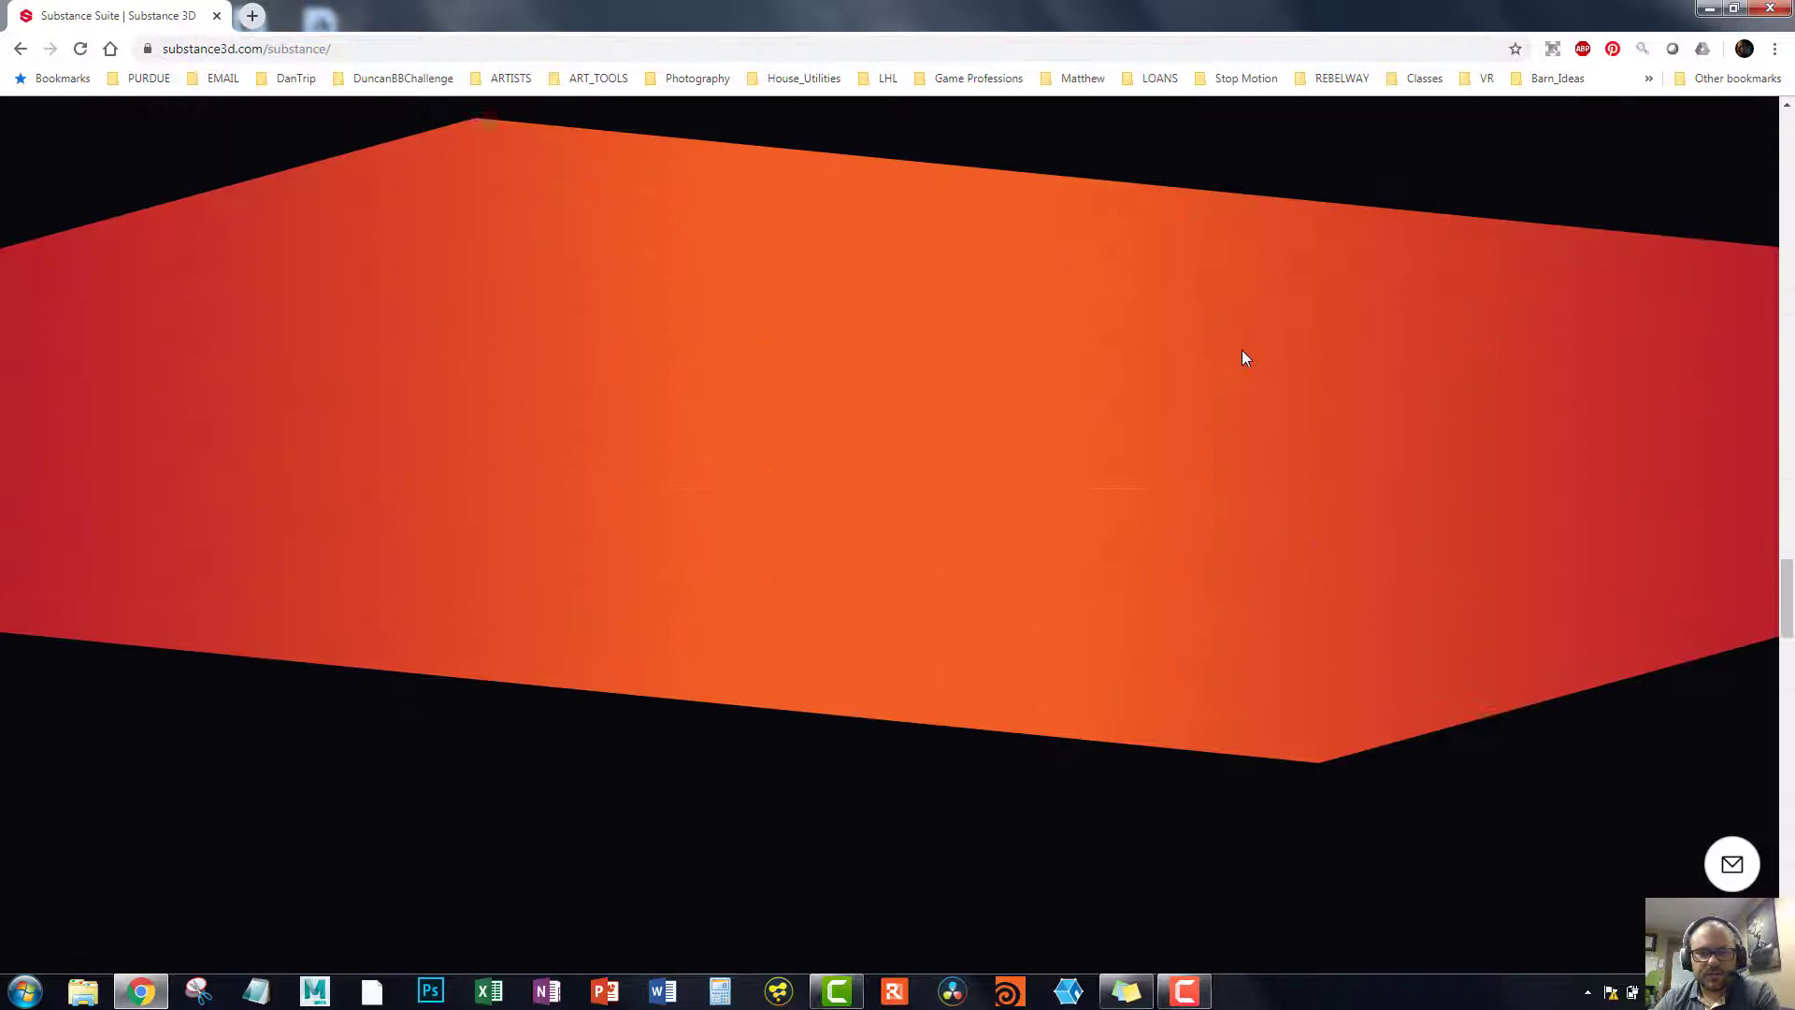
scroll(1234, 339, down, 7)
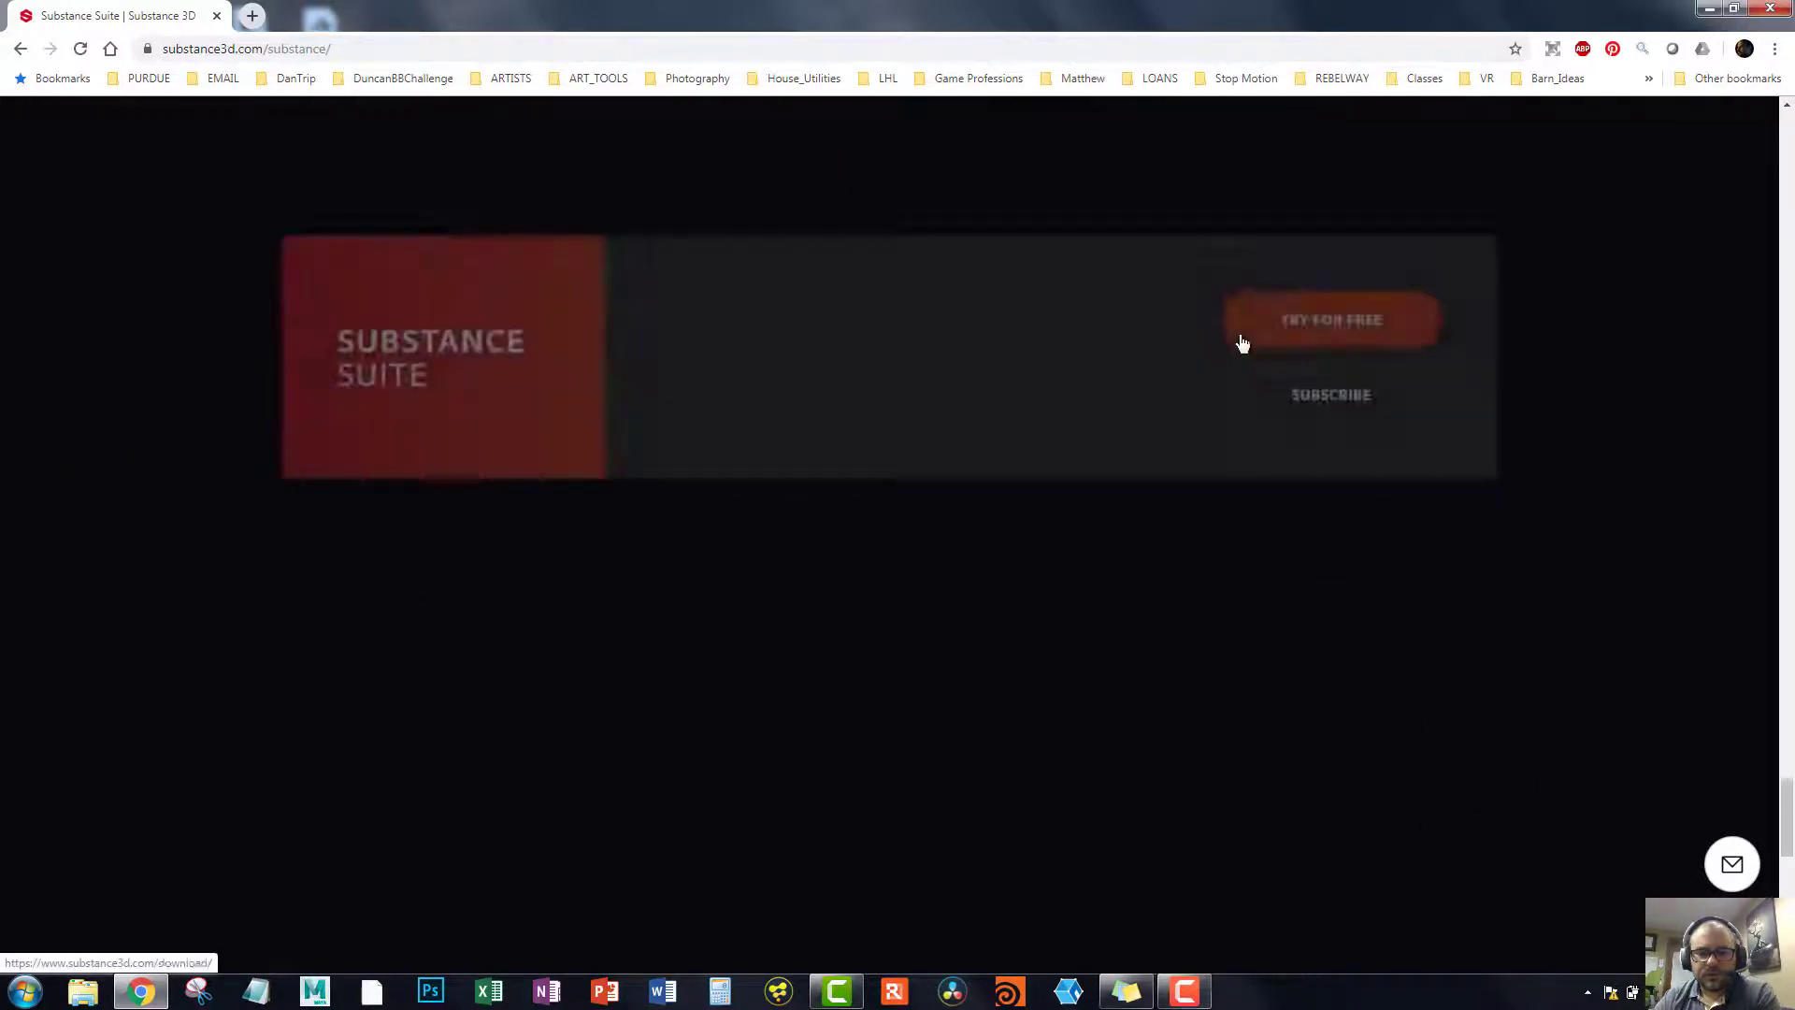
scroll(1243, 336, up, 2)
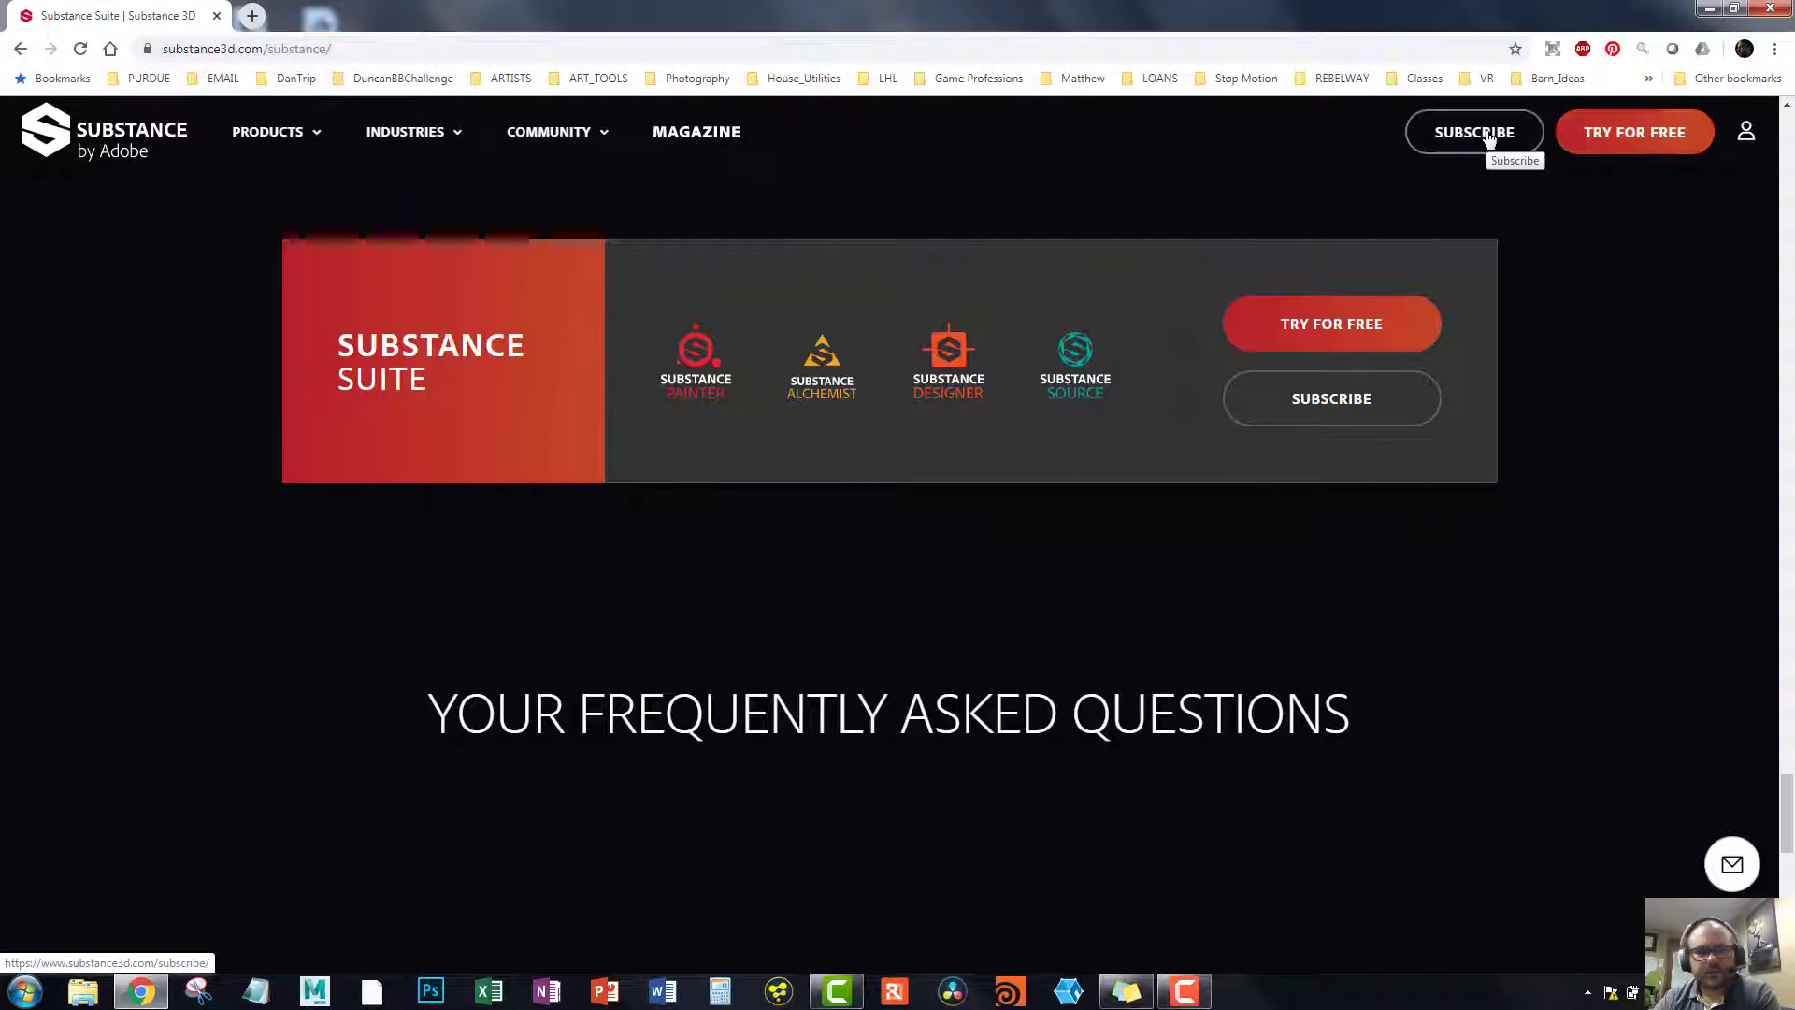
Step: Go to the subscription page and scroll down to the Education License offer
click(1434, 131)
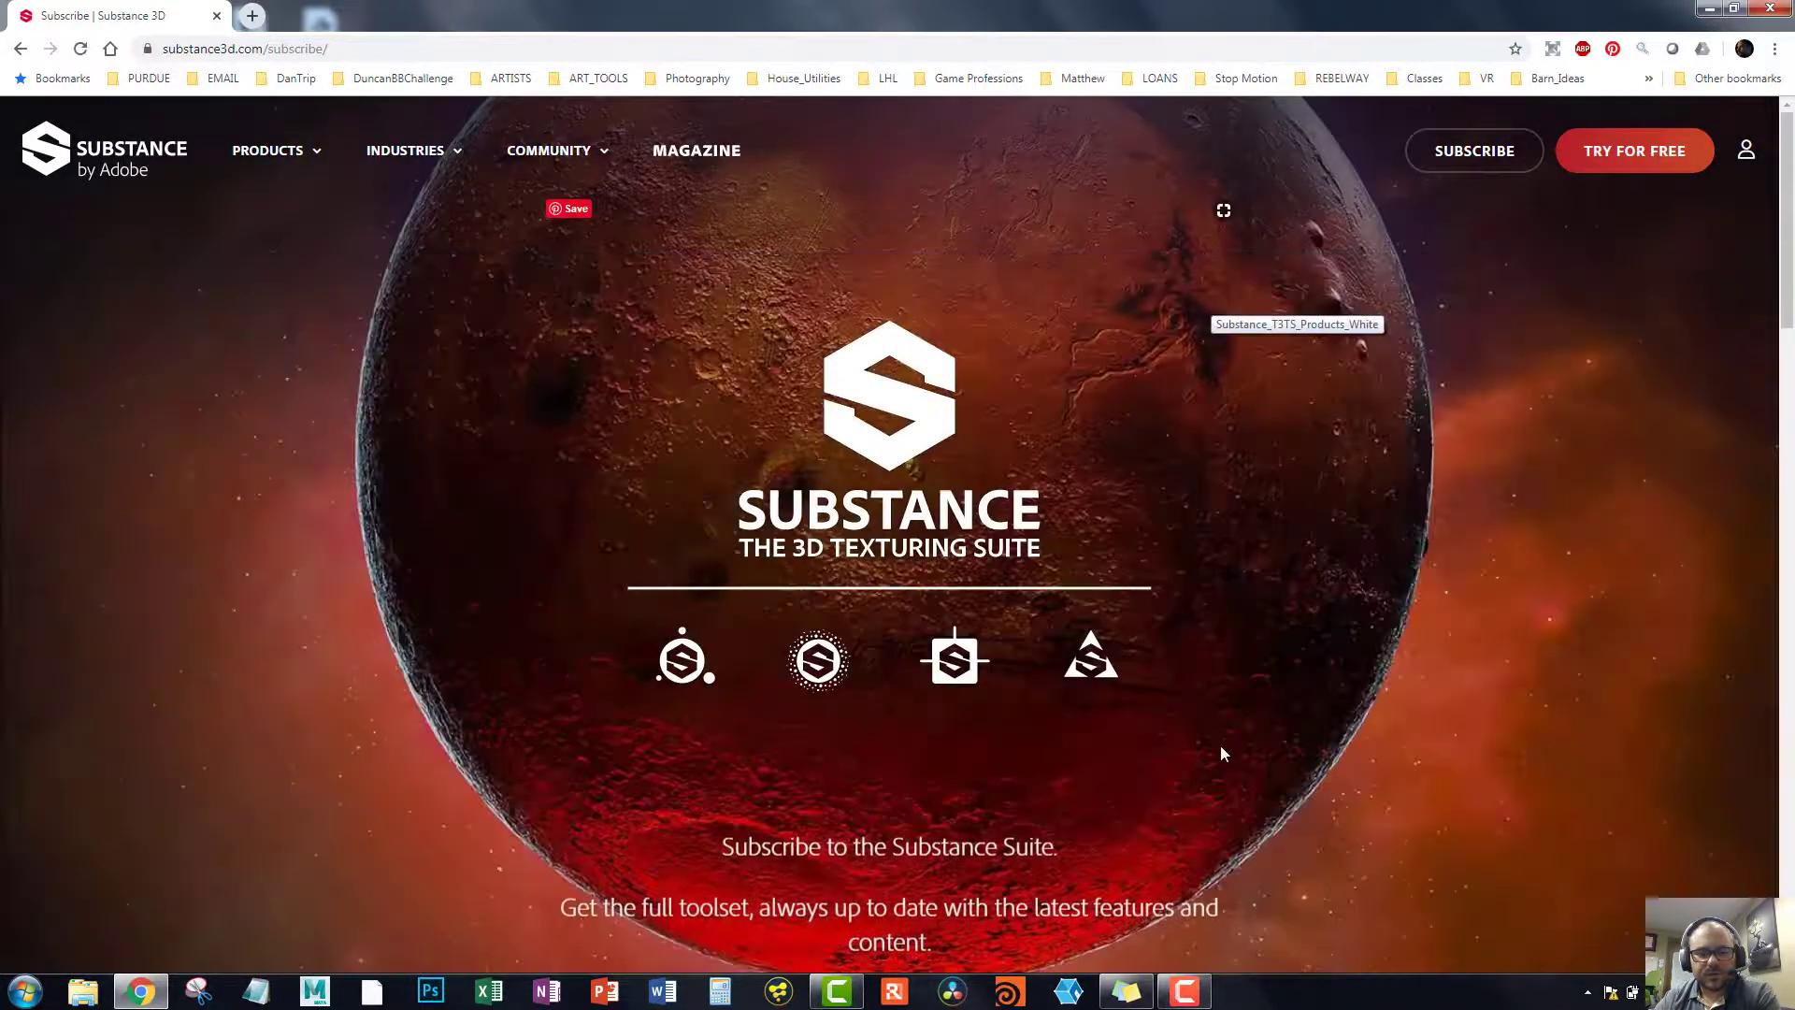
scroll(1220, 744, down, 5)
scroll(1228, 729, down, 12)
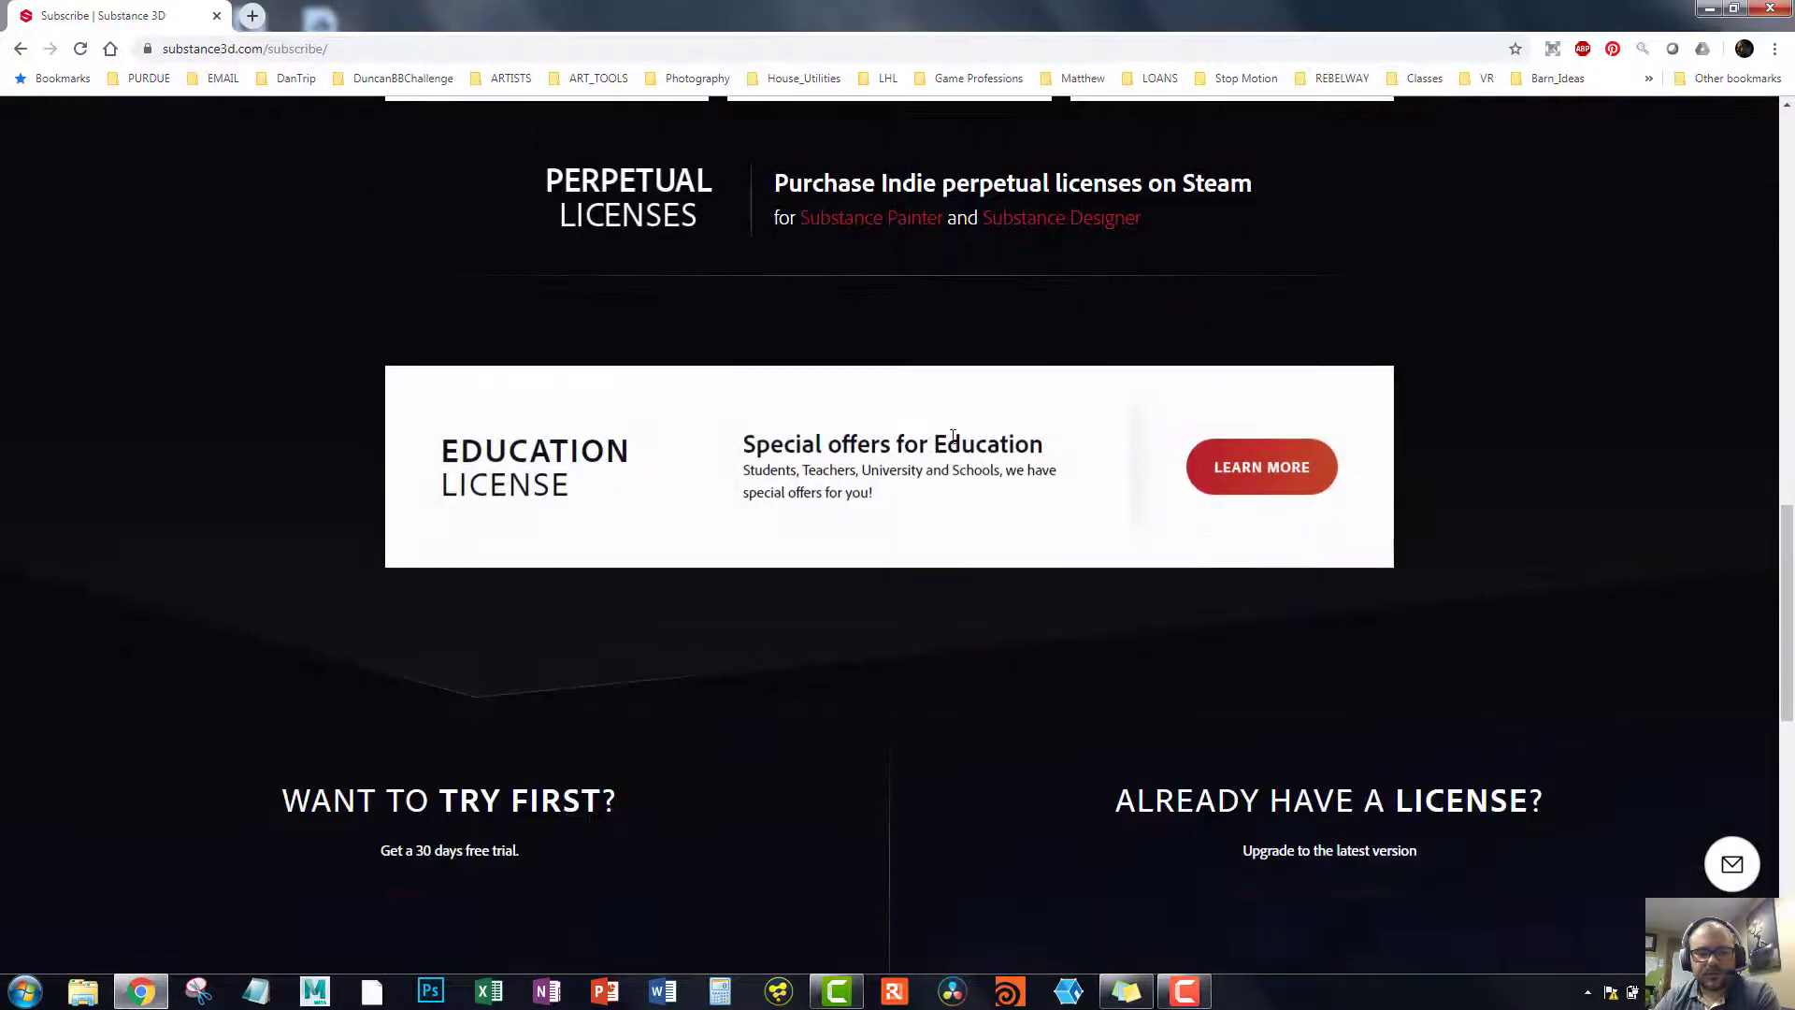
Step: Open the education offers and request the free personal student license
click(1251, 477)
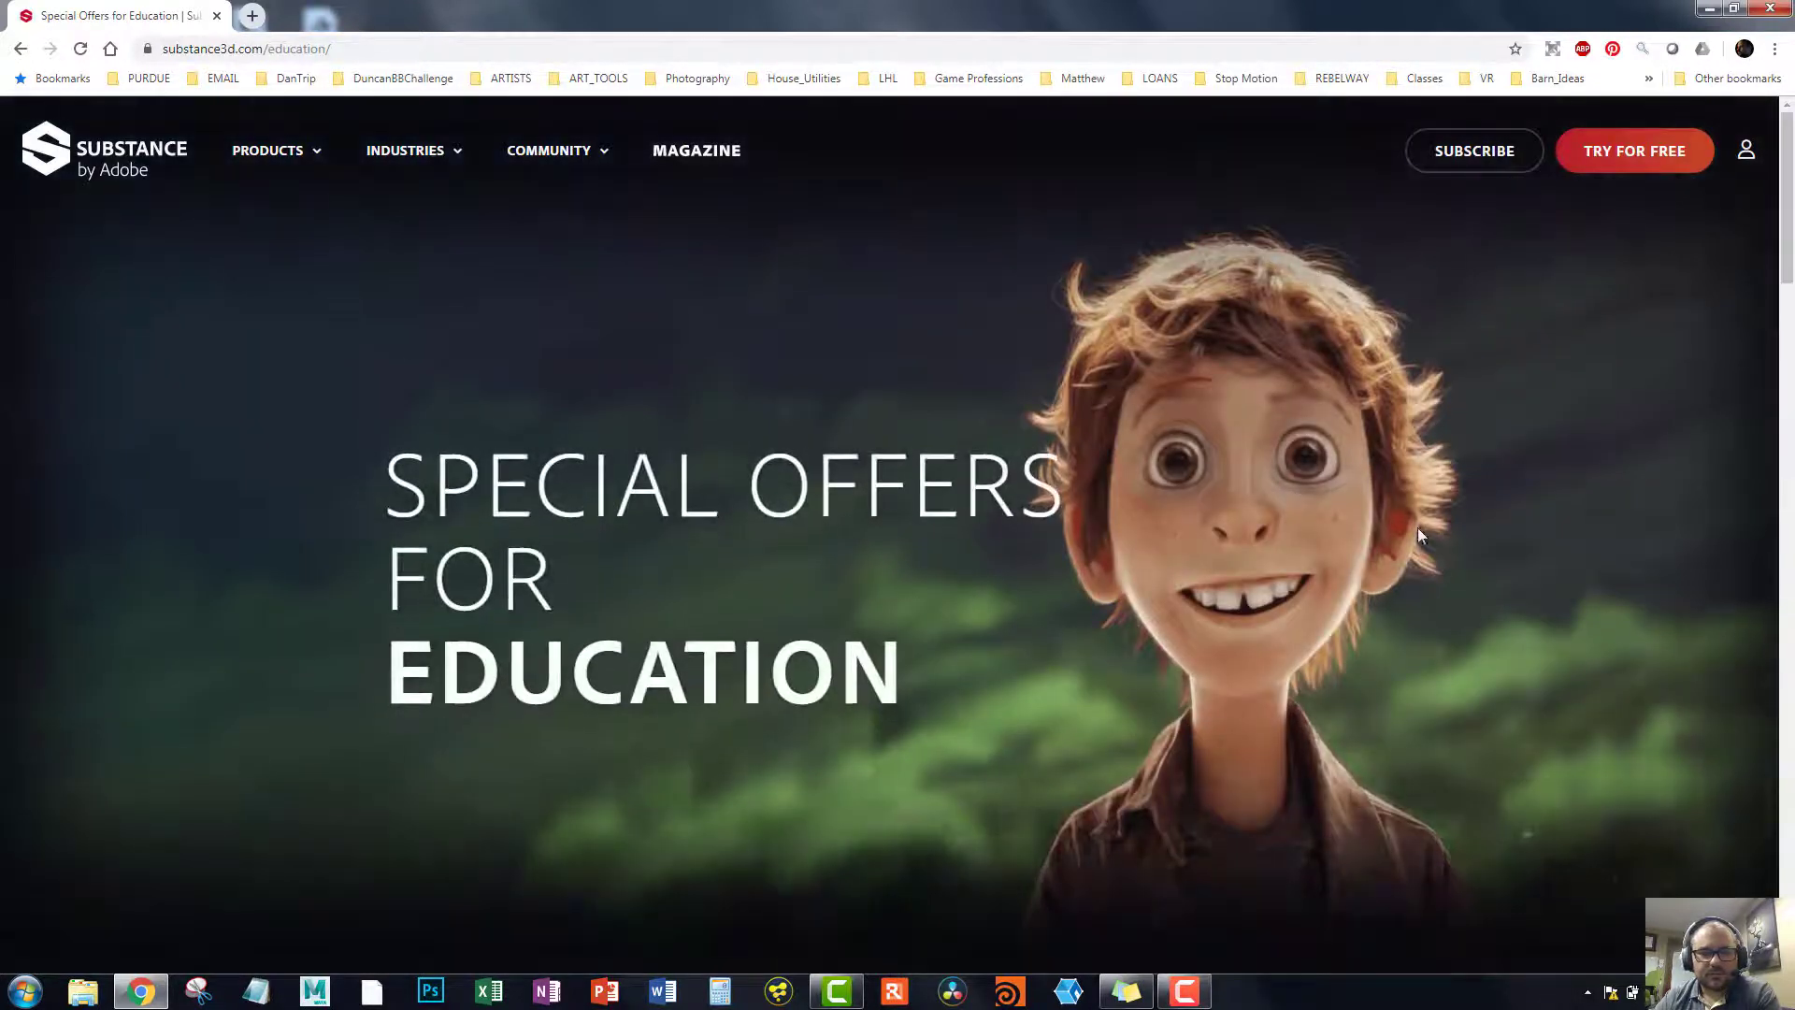
scroll(726, 532, down, 6)
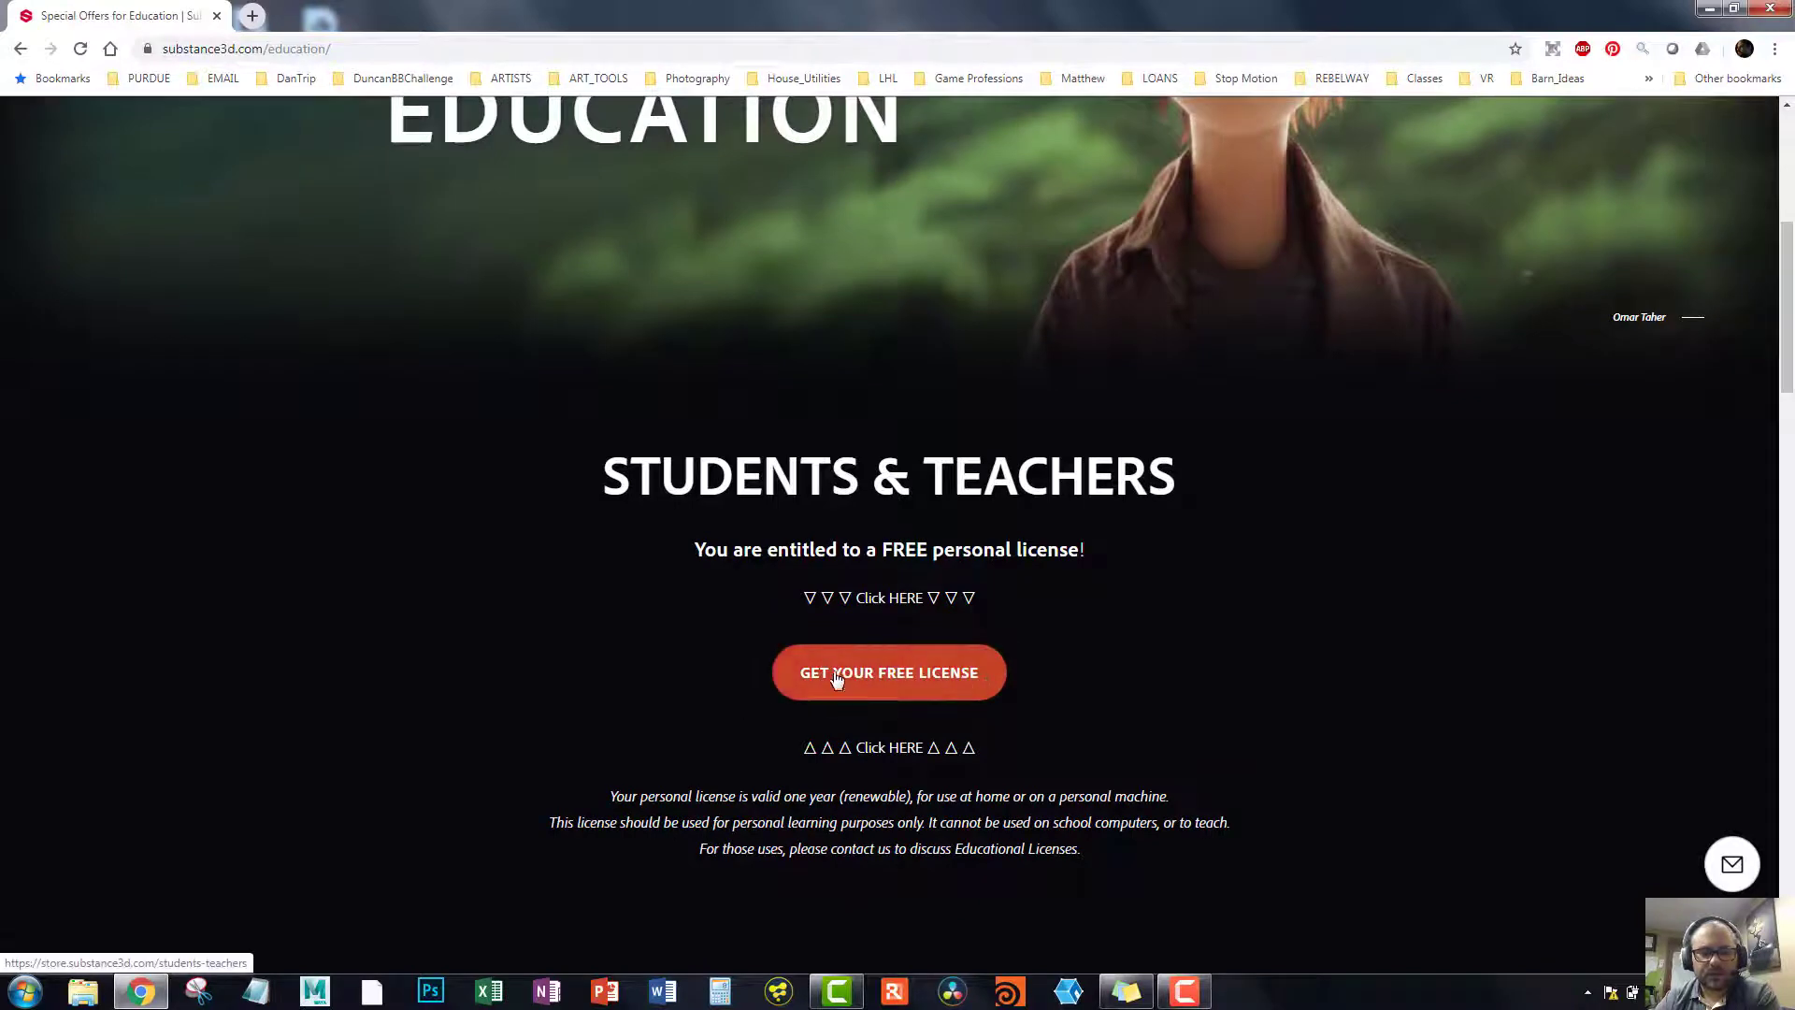
click(895, 685)
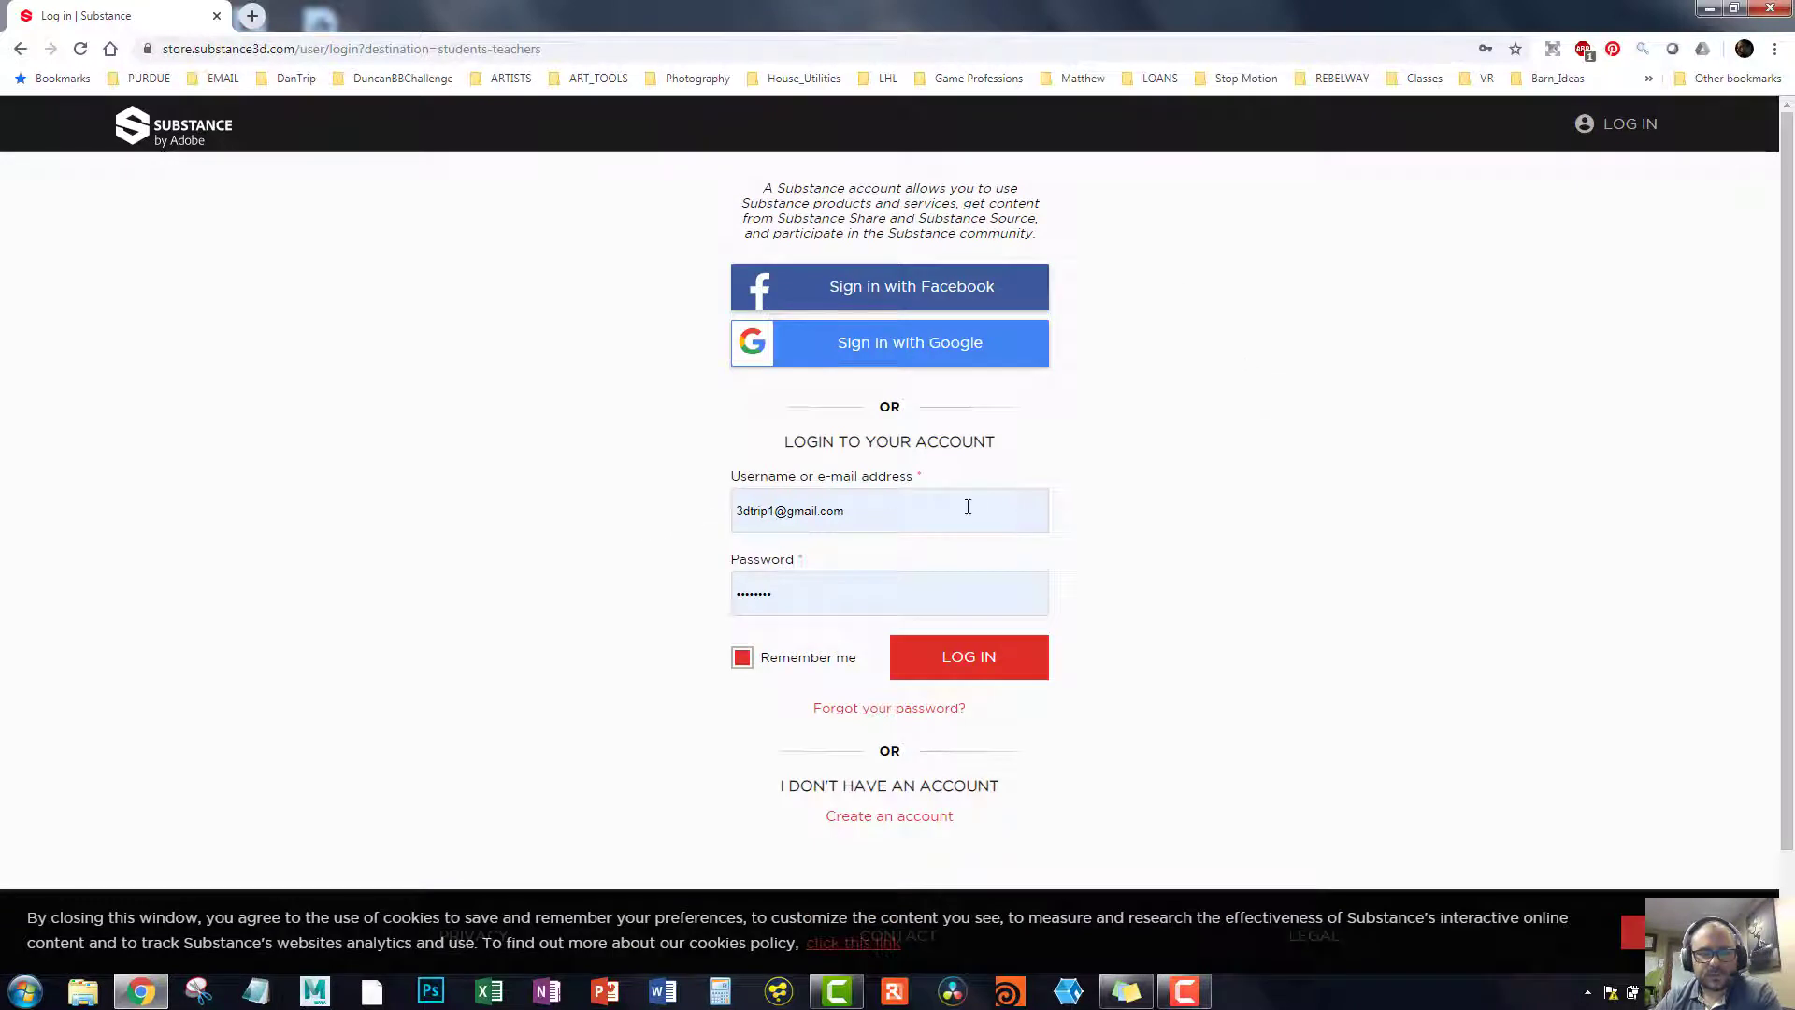
Step: Replace the prefilled username with the saved university login and submit; the login is rejected
drag(918, 508, 593, 504)
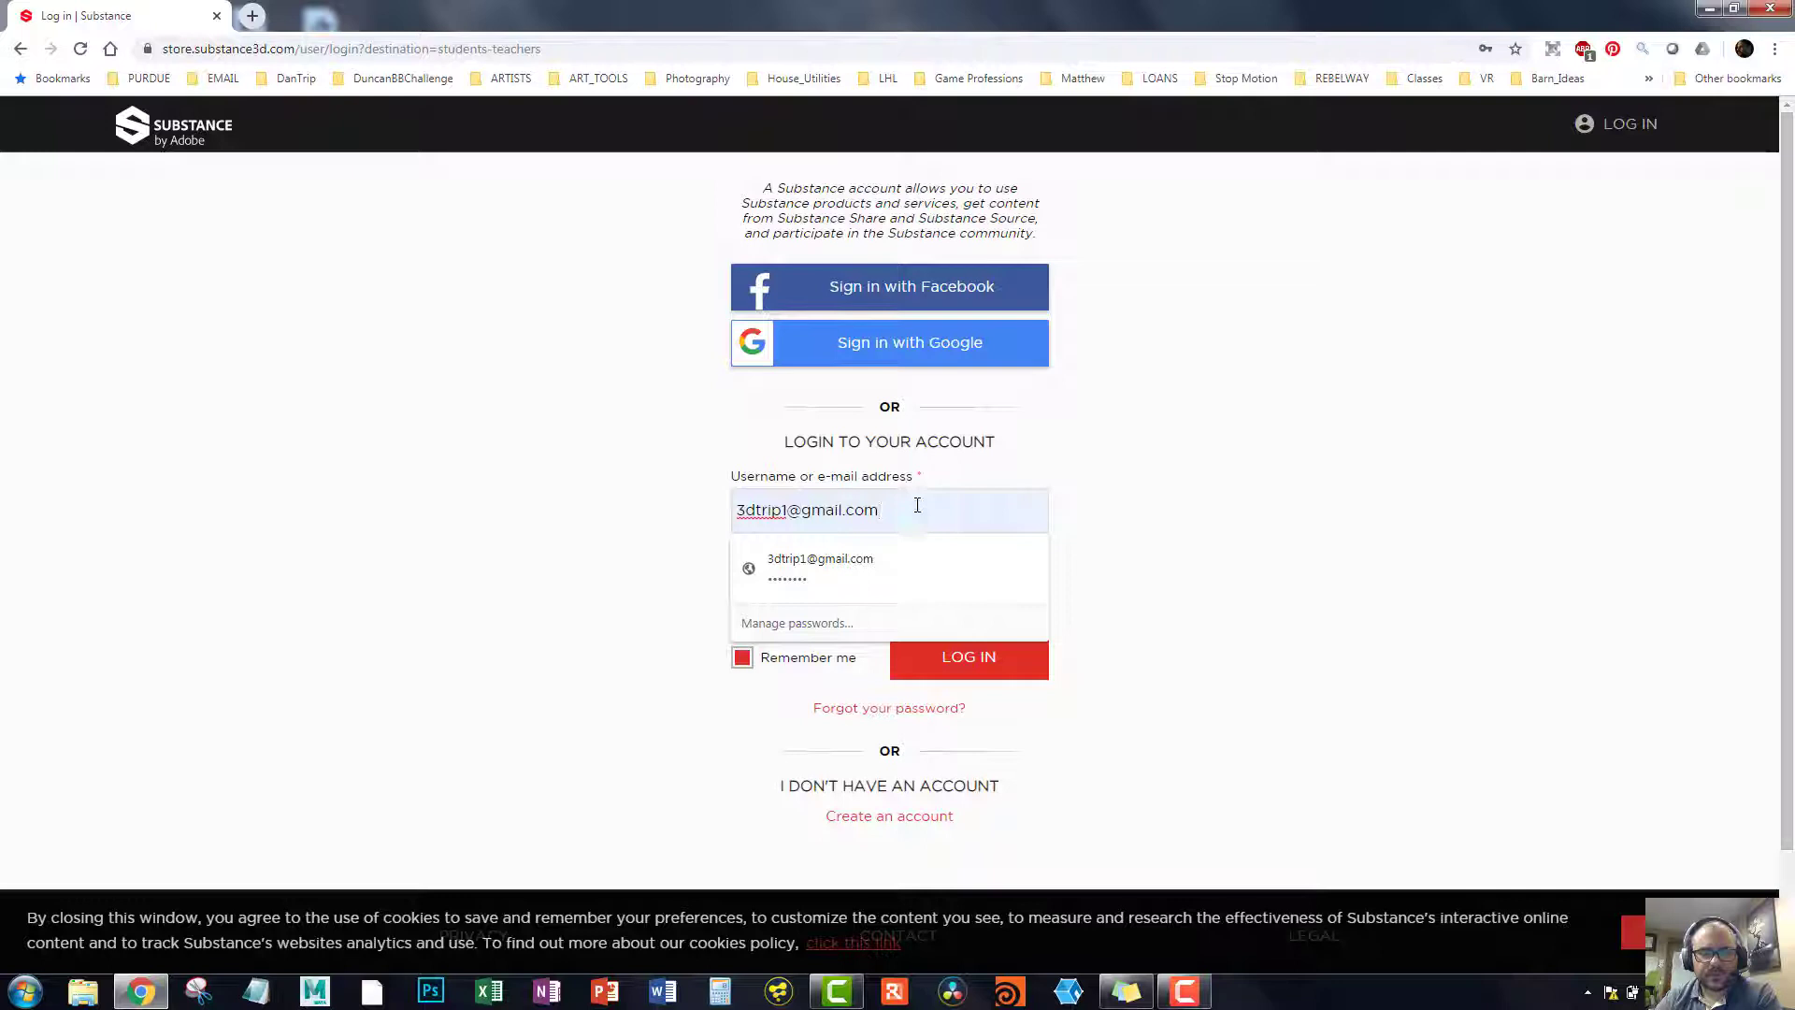
key(BackSpace)
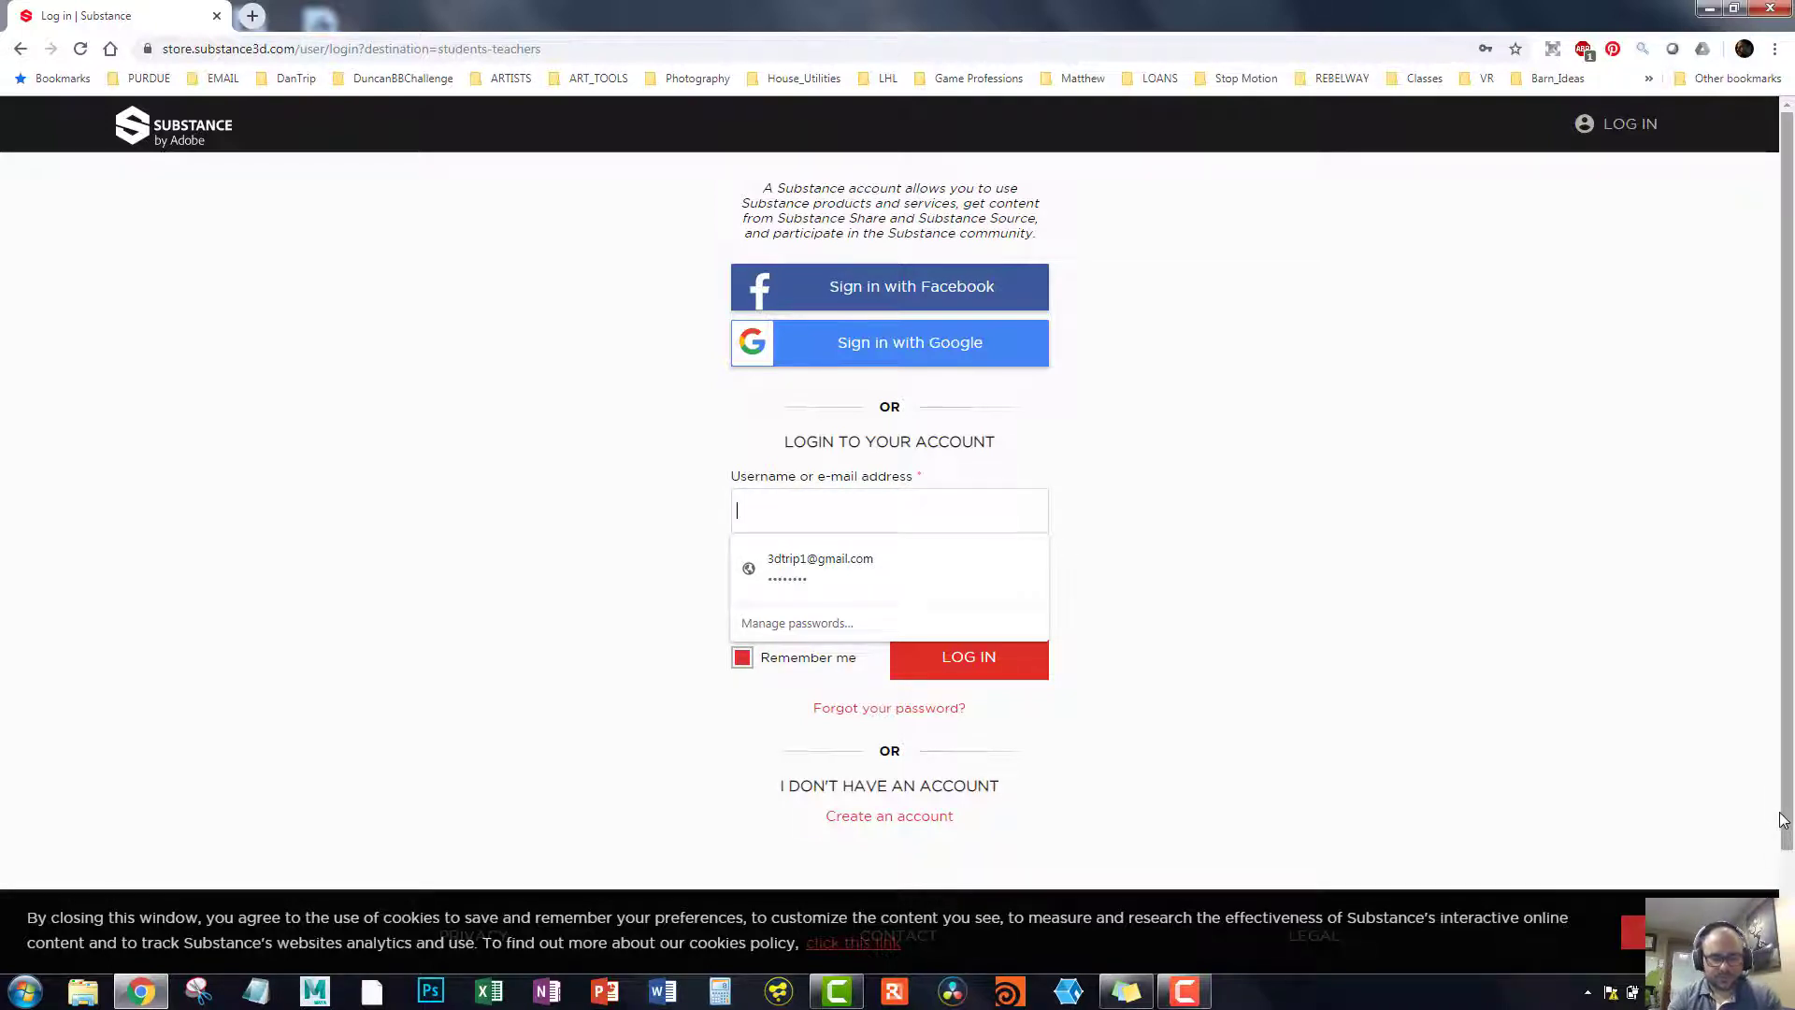
text(triplet)
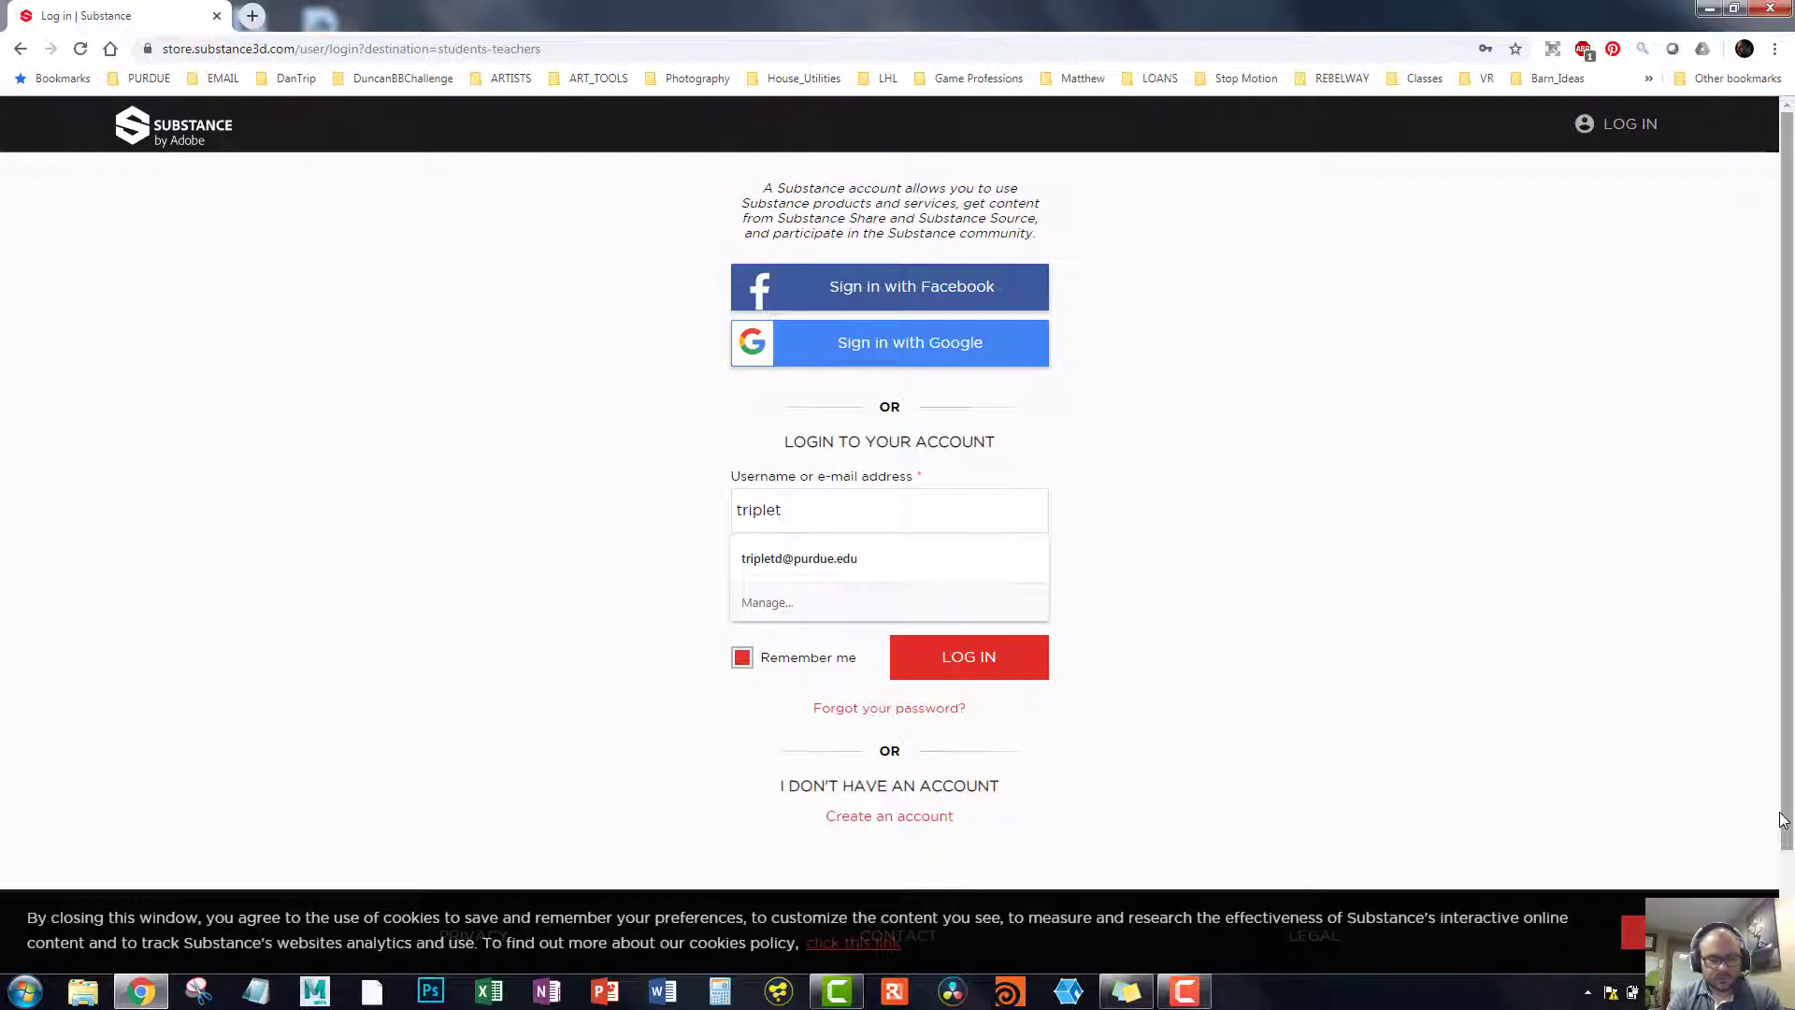
click(847, 565)
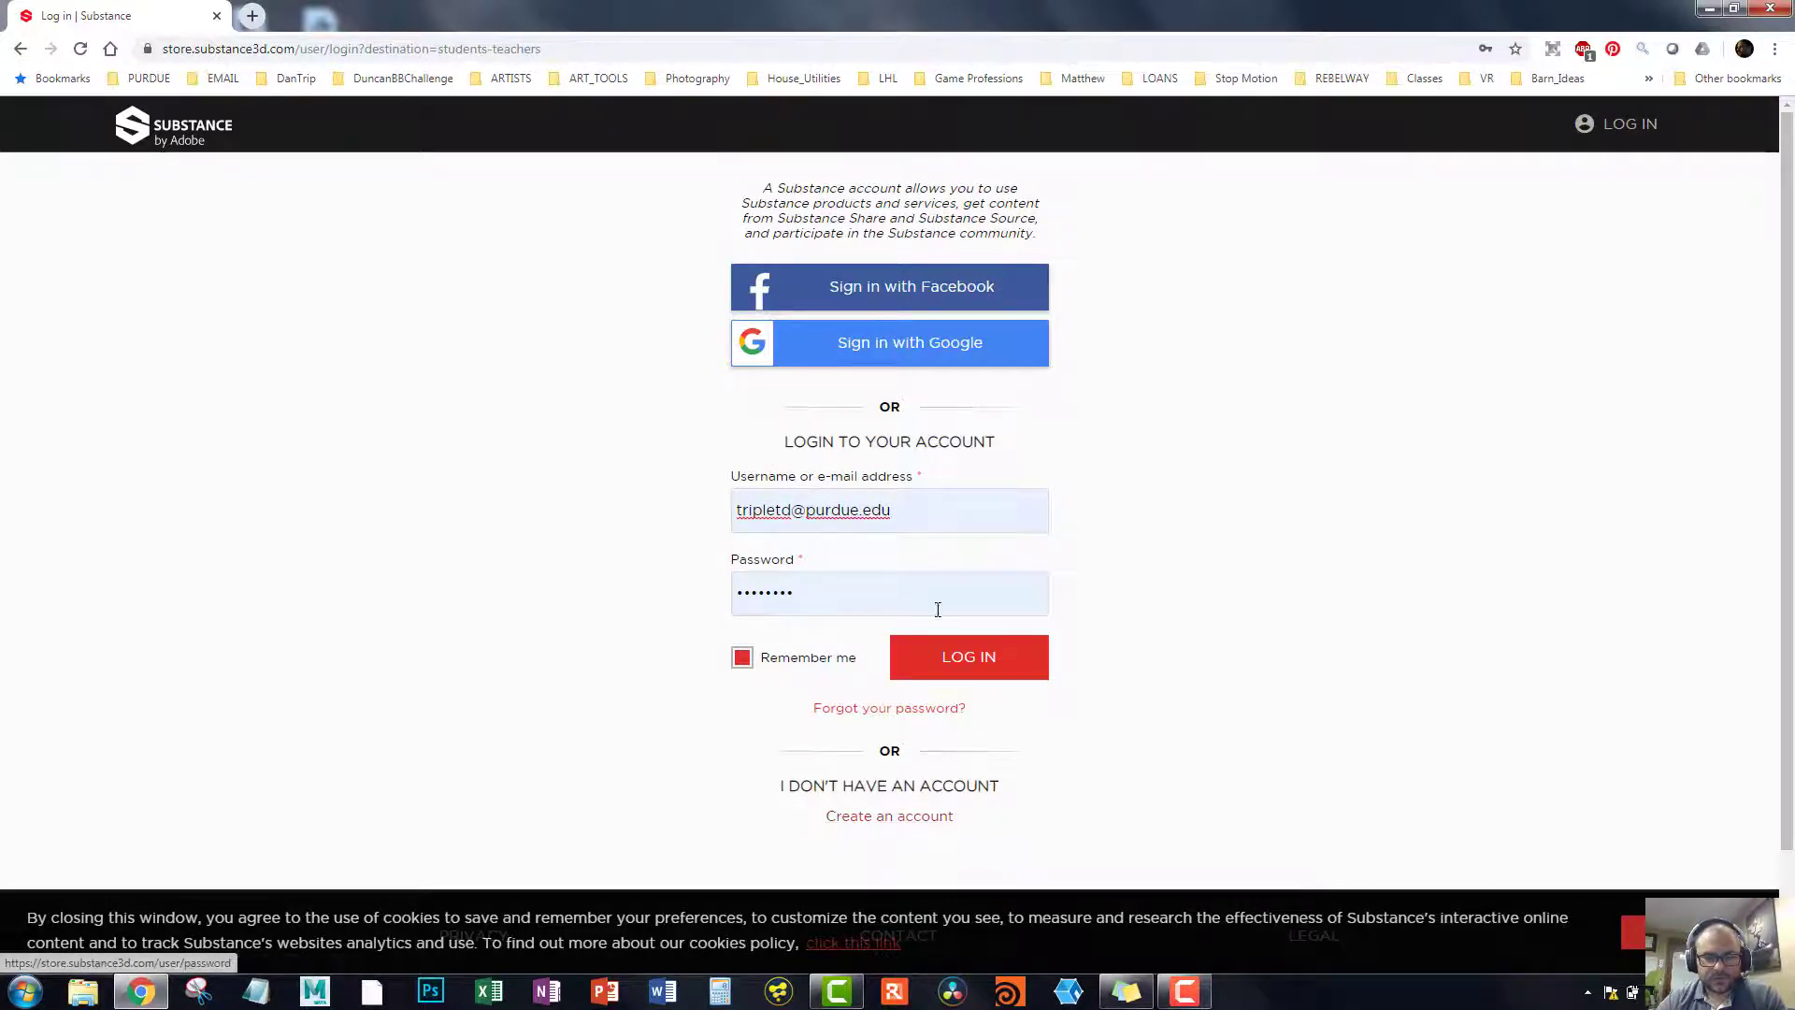
double_click(848, 599)
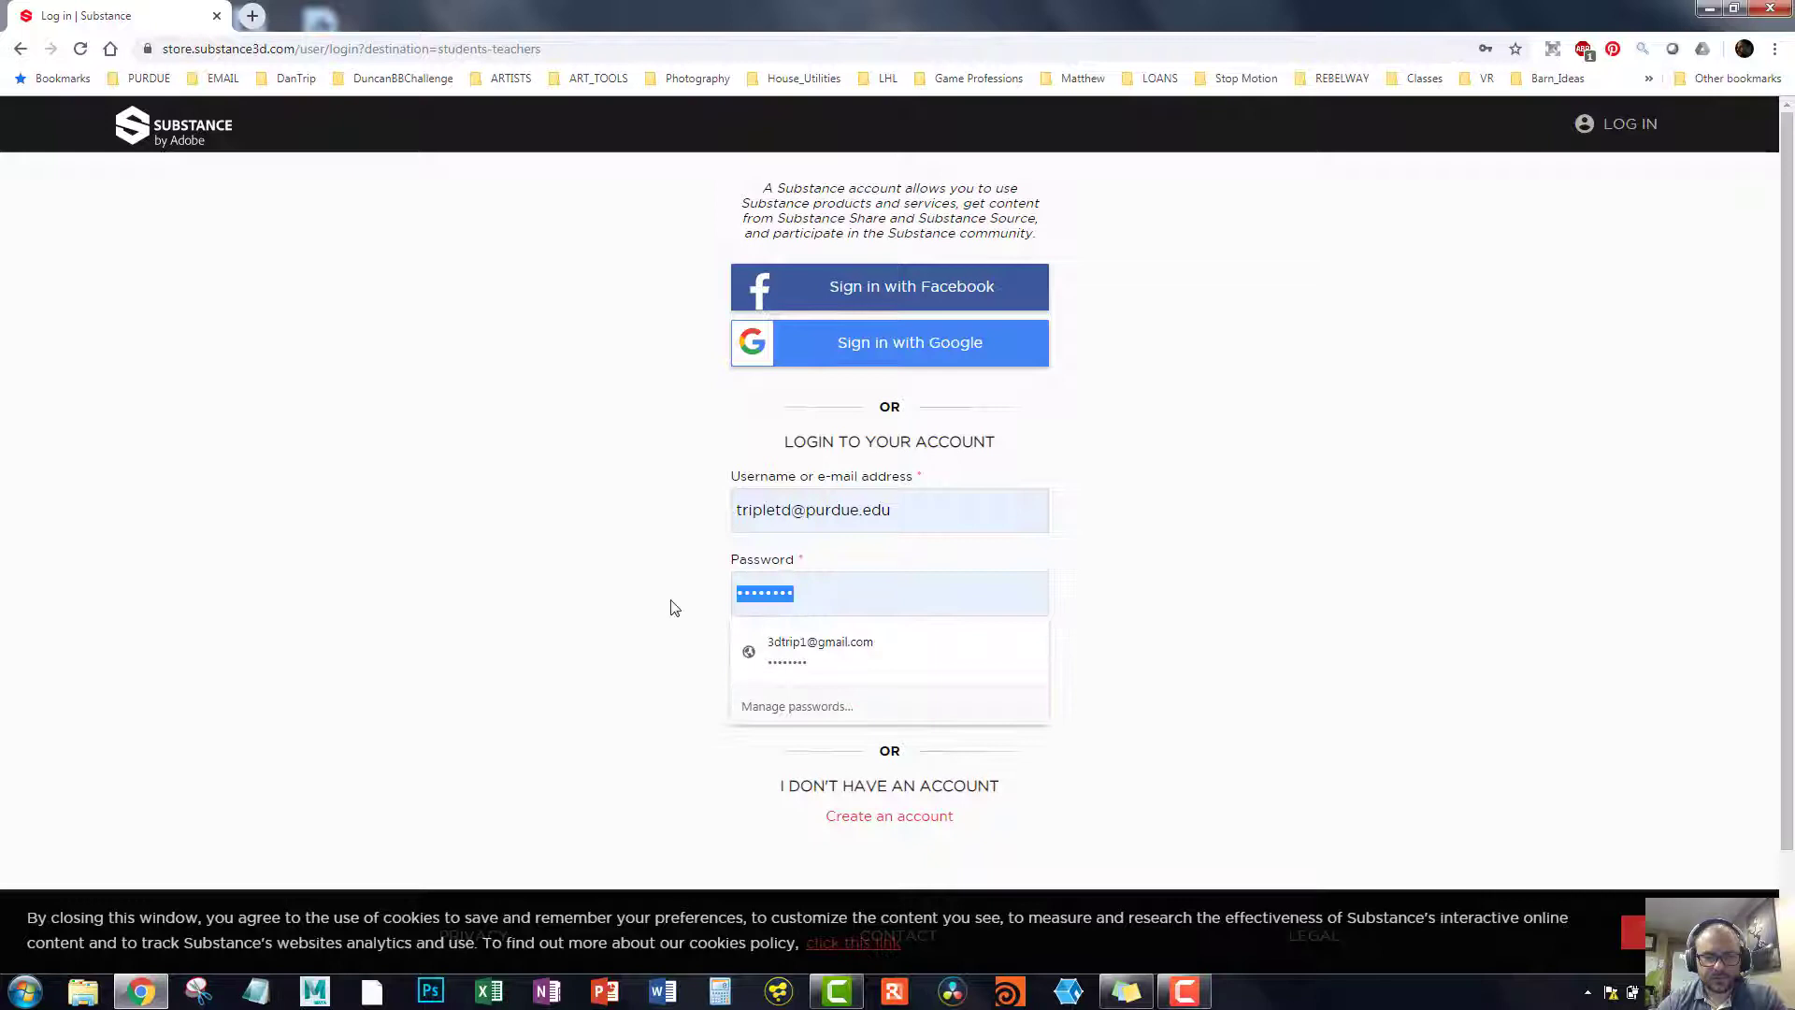
click(1534, 673)
click(990, 661)
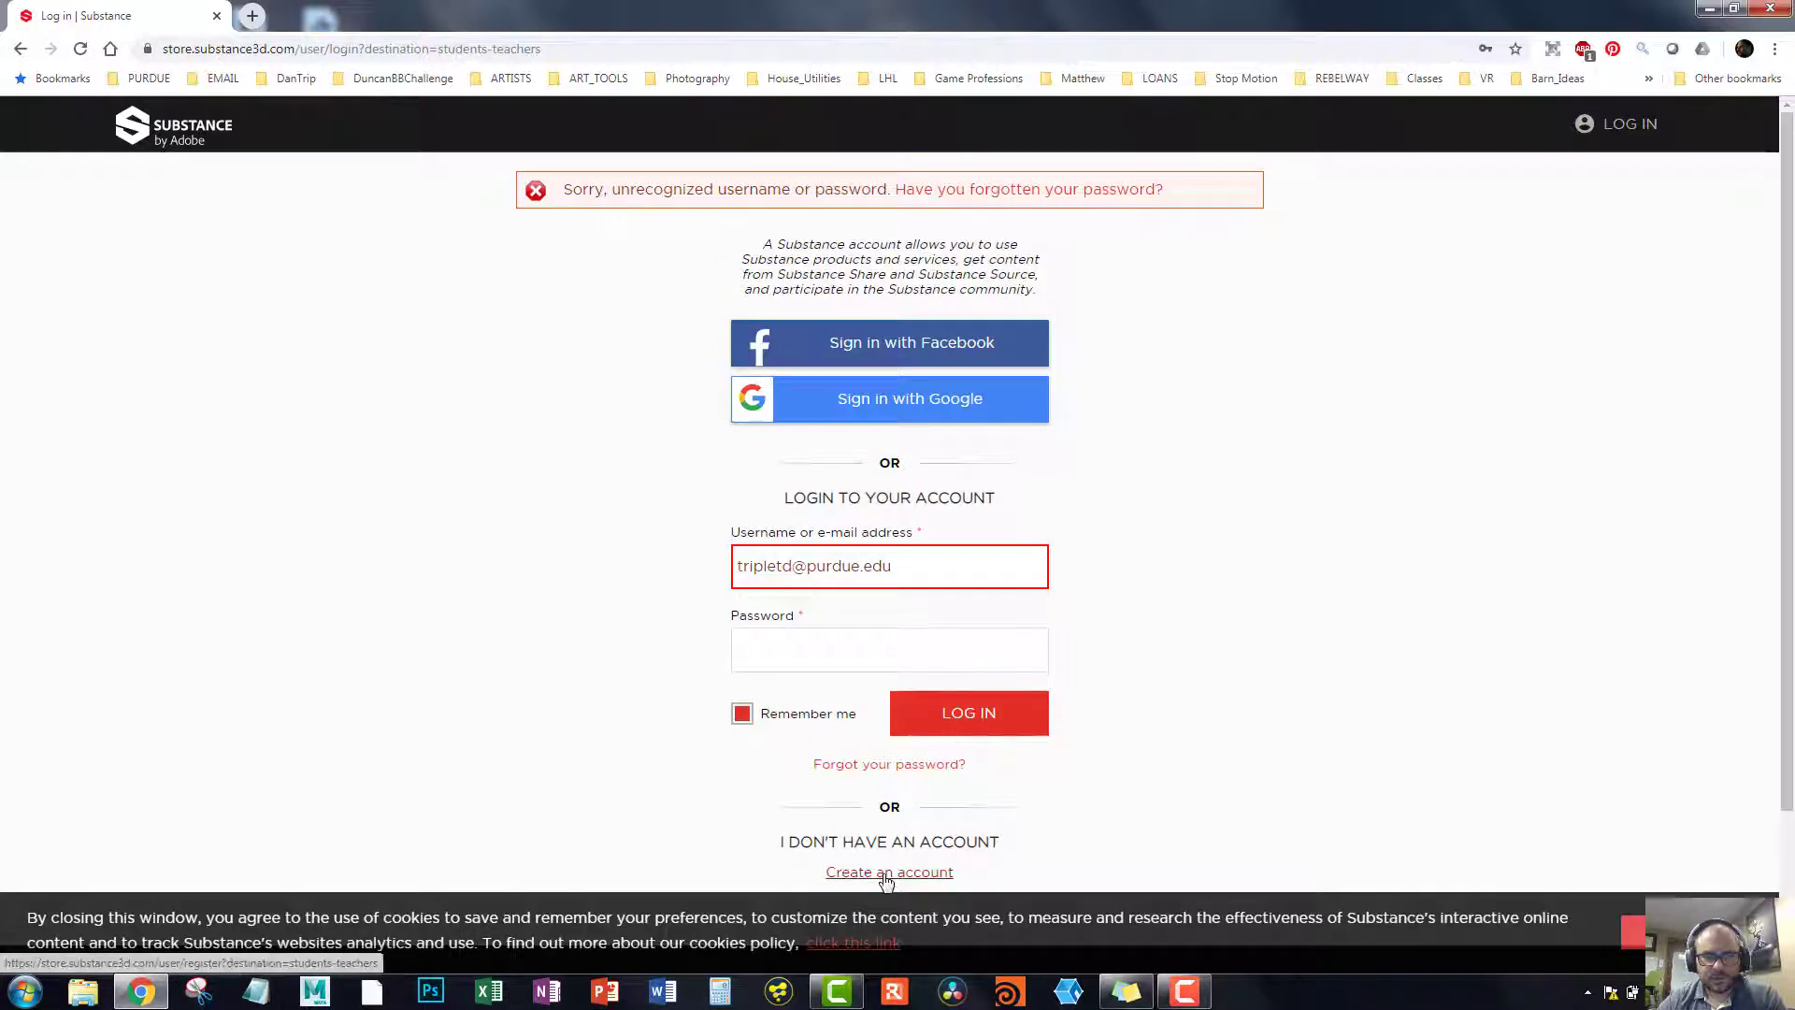
Step: Open the registration form, autofill the e-mail, and trim the username to its name part
click(885, 873)
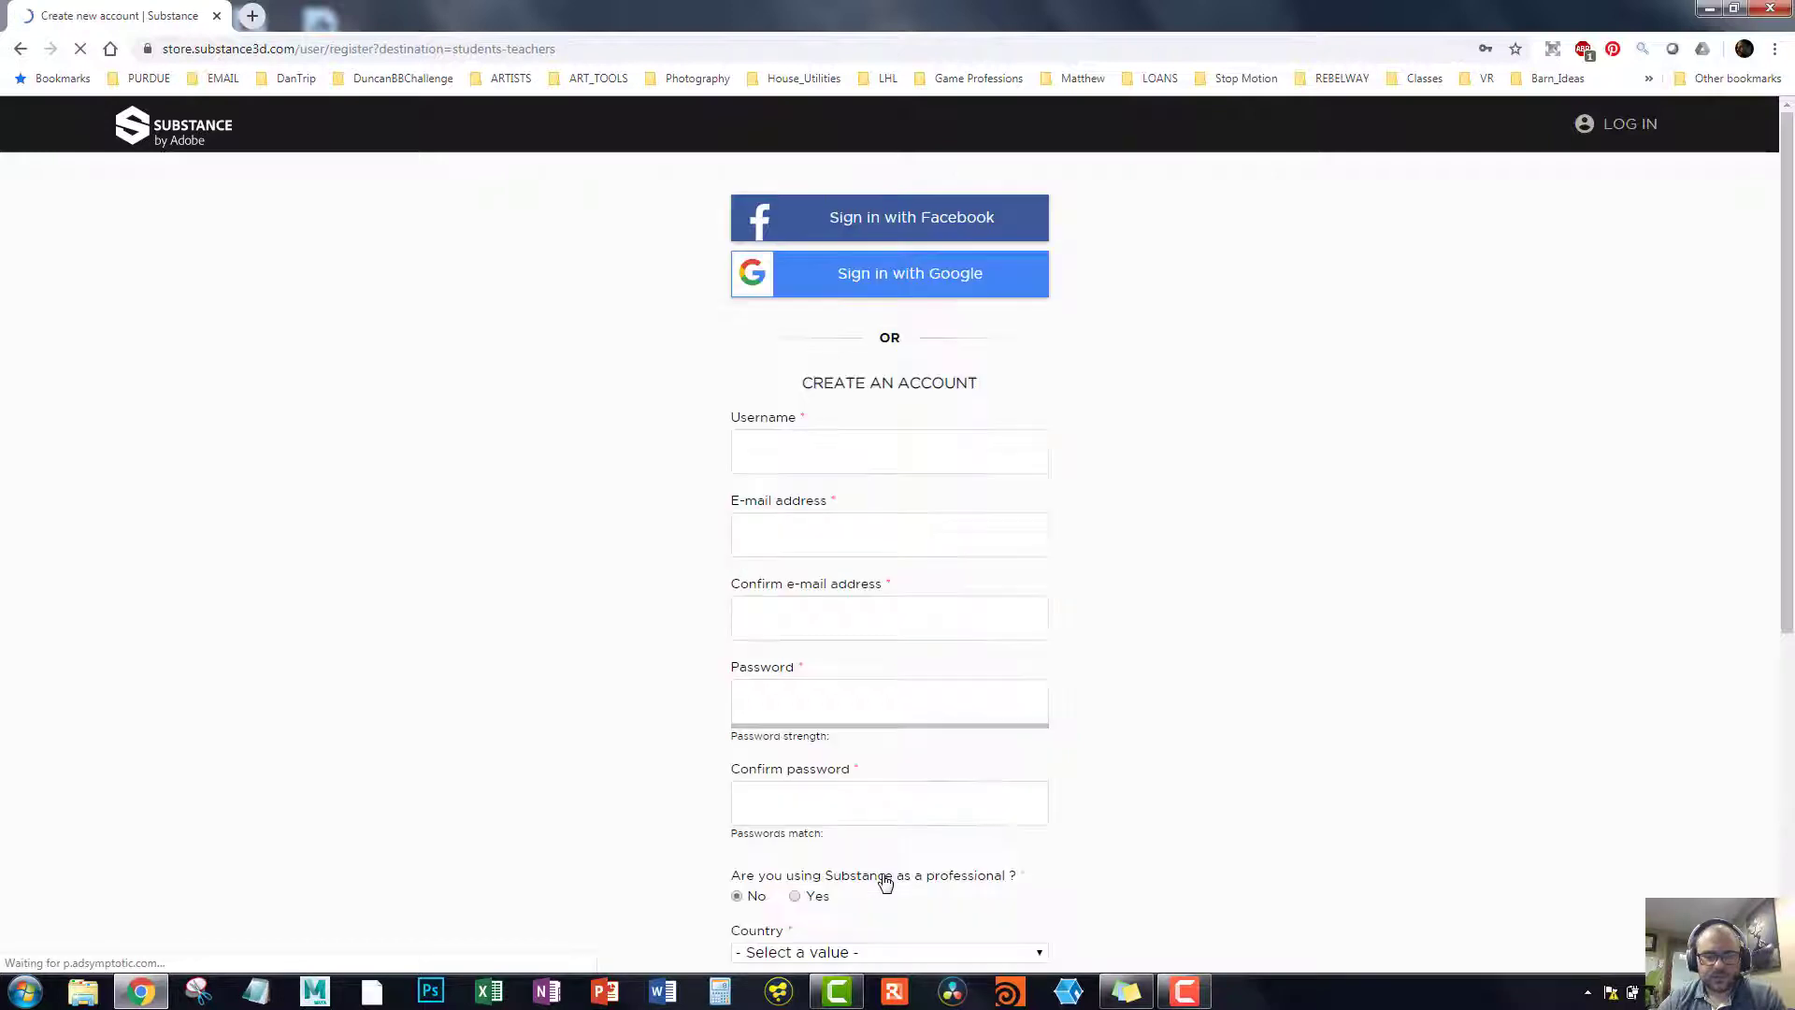
click(801, 464)
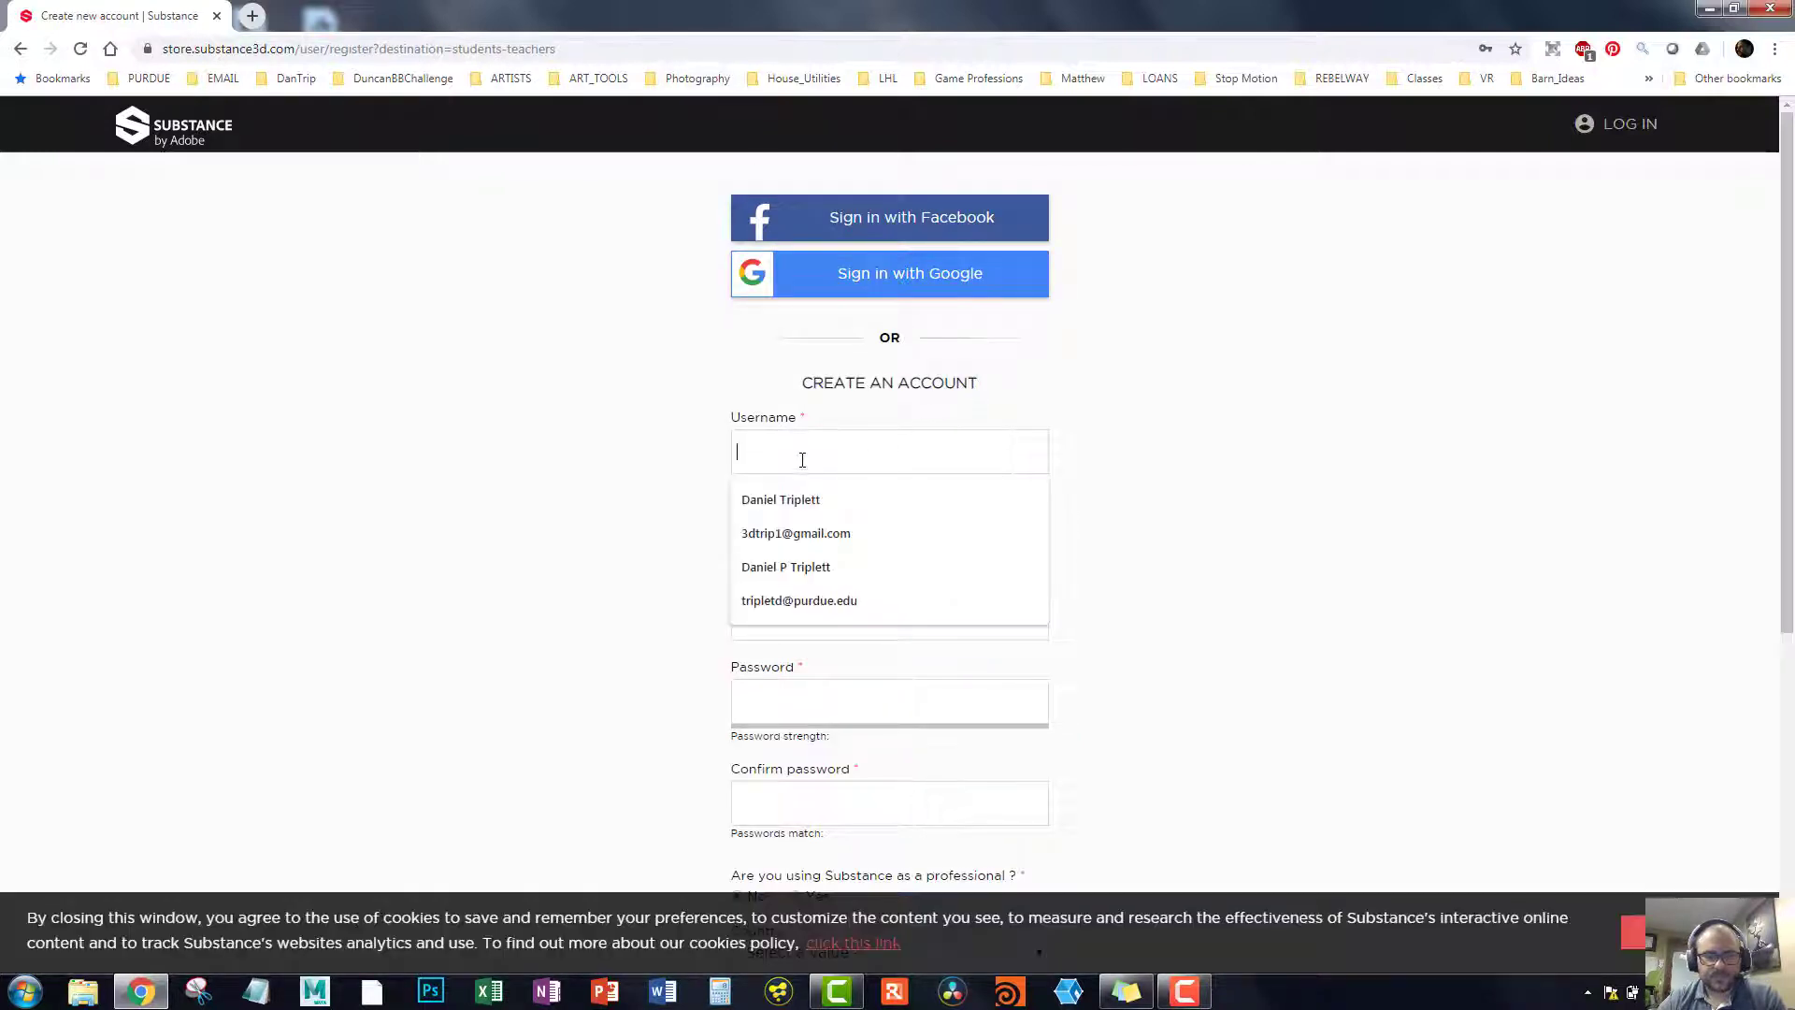
click(826, 606)
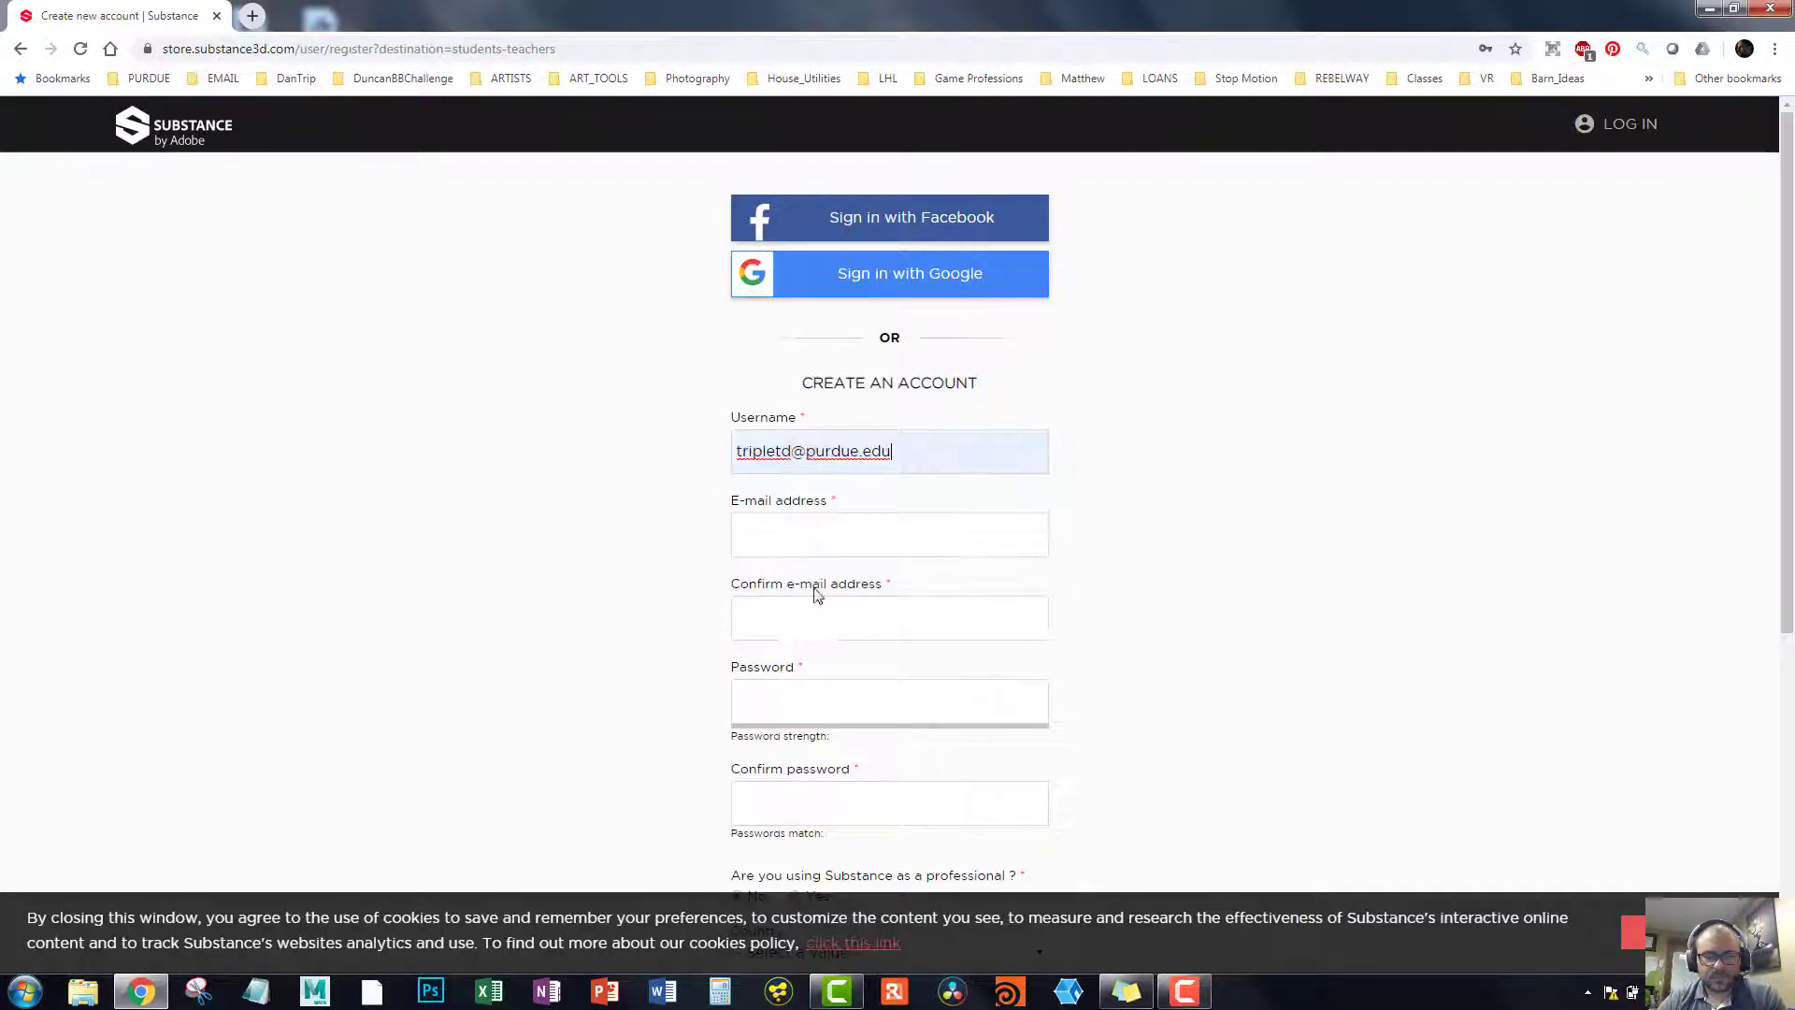
click(818, 535)
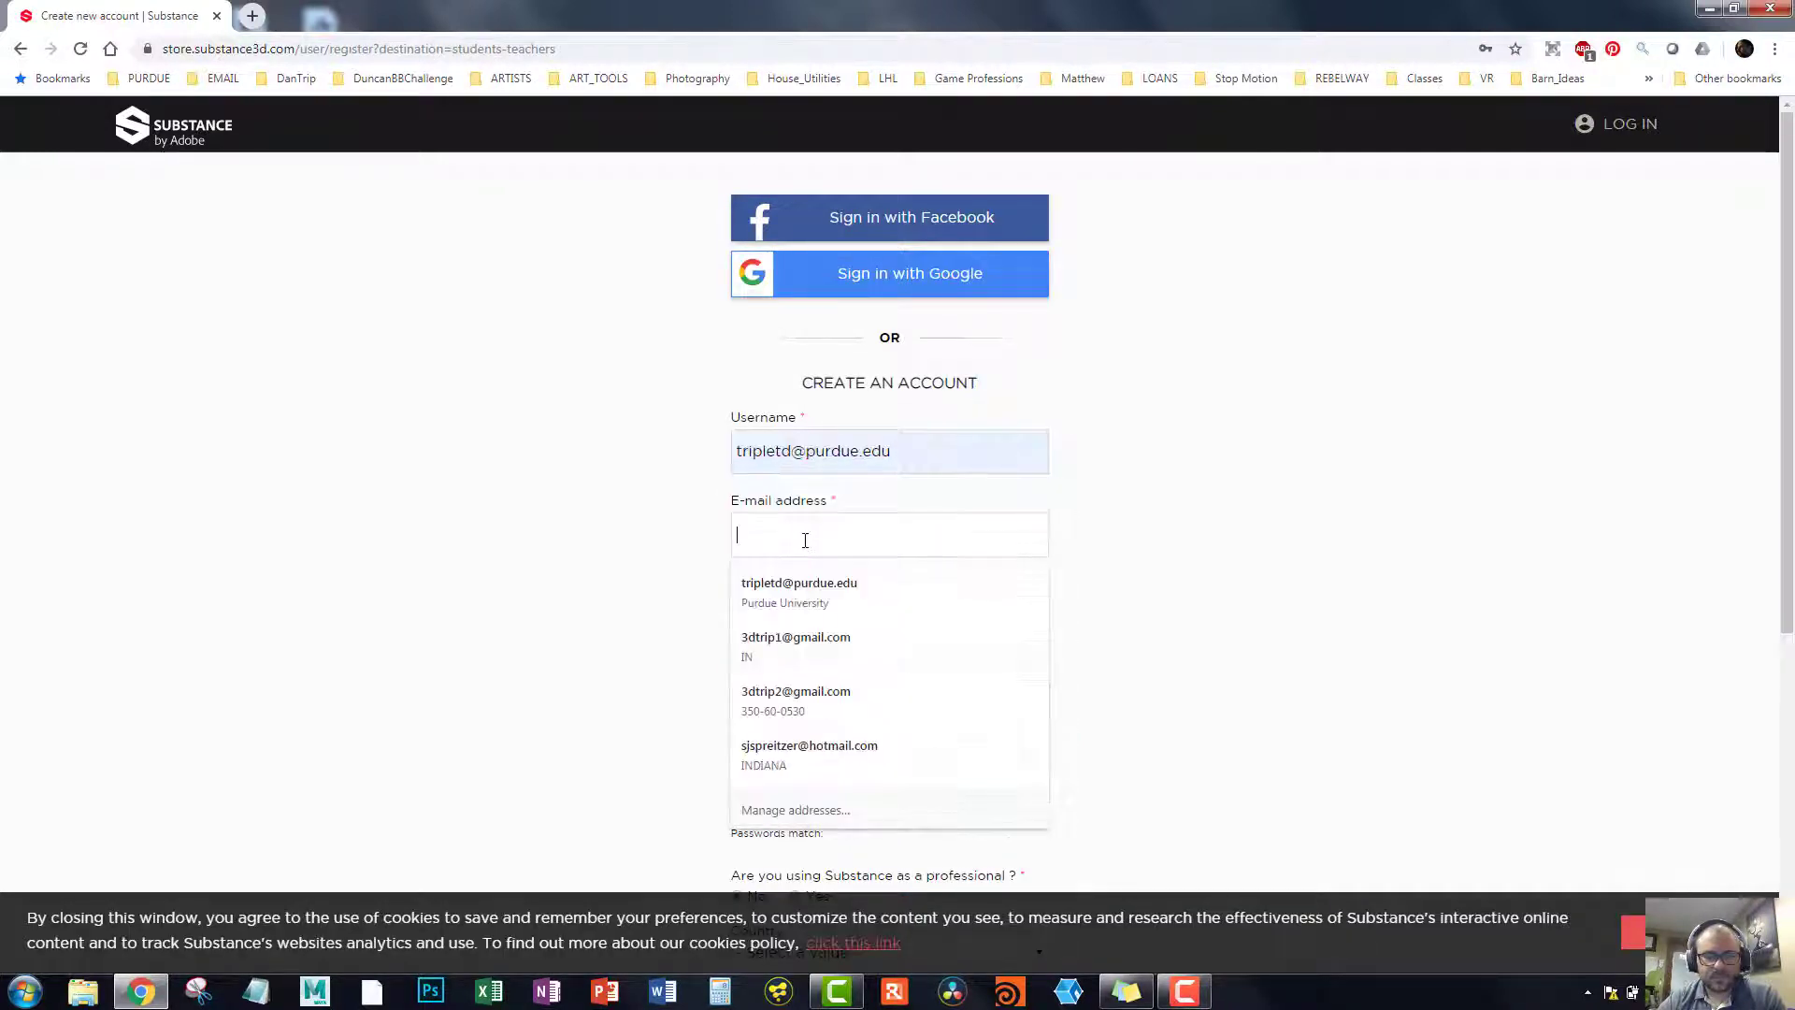
click(816, 603)
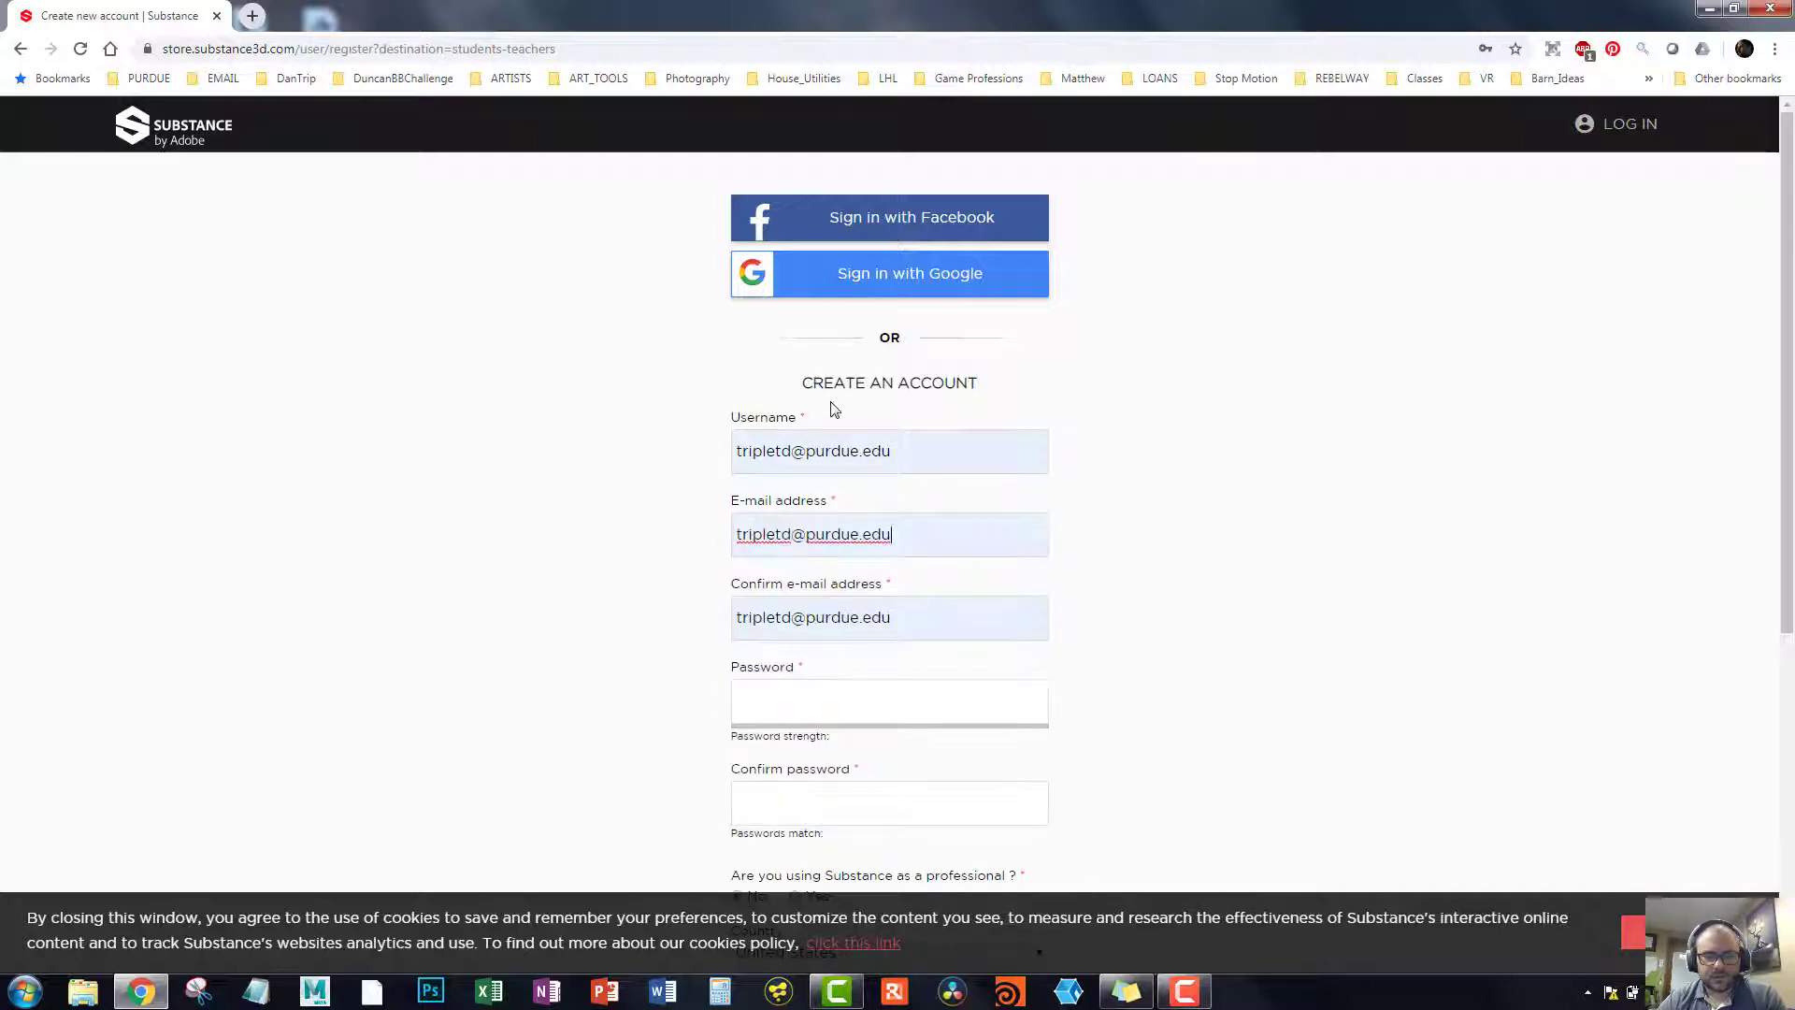
drag(913, 457, 781, 493)
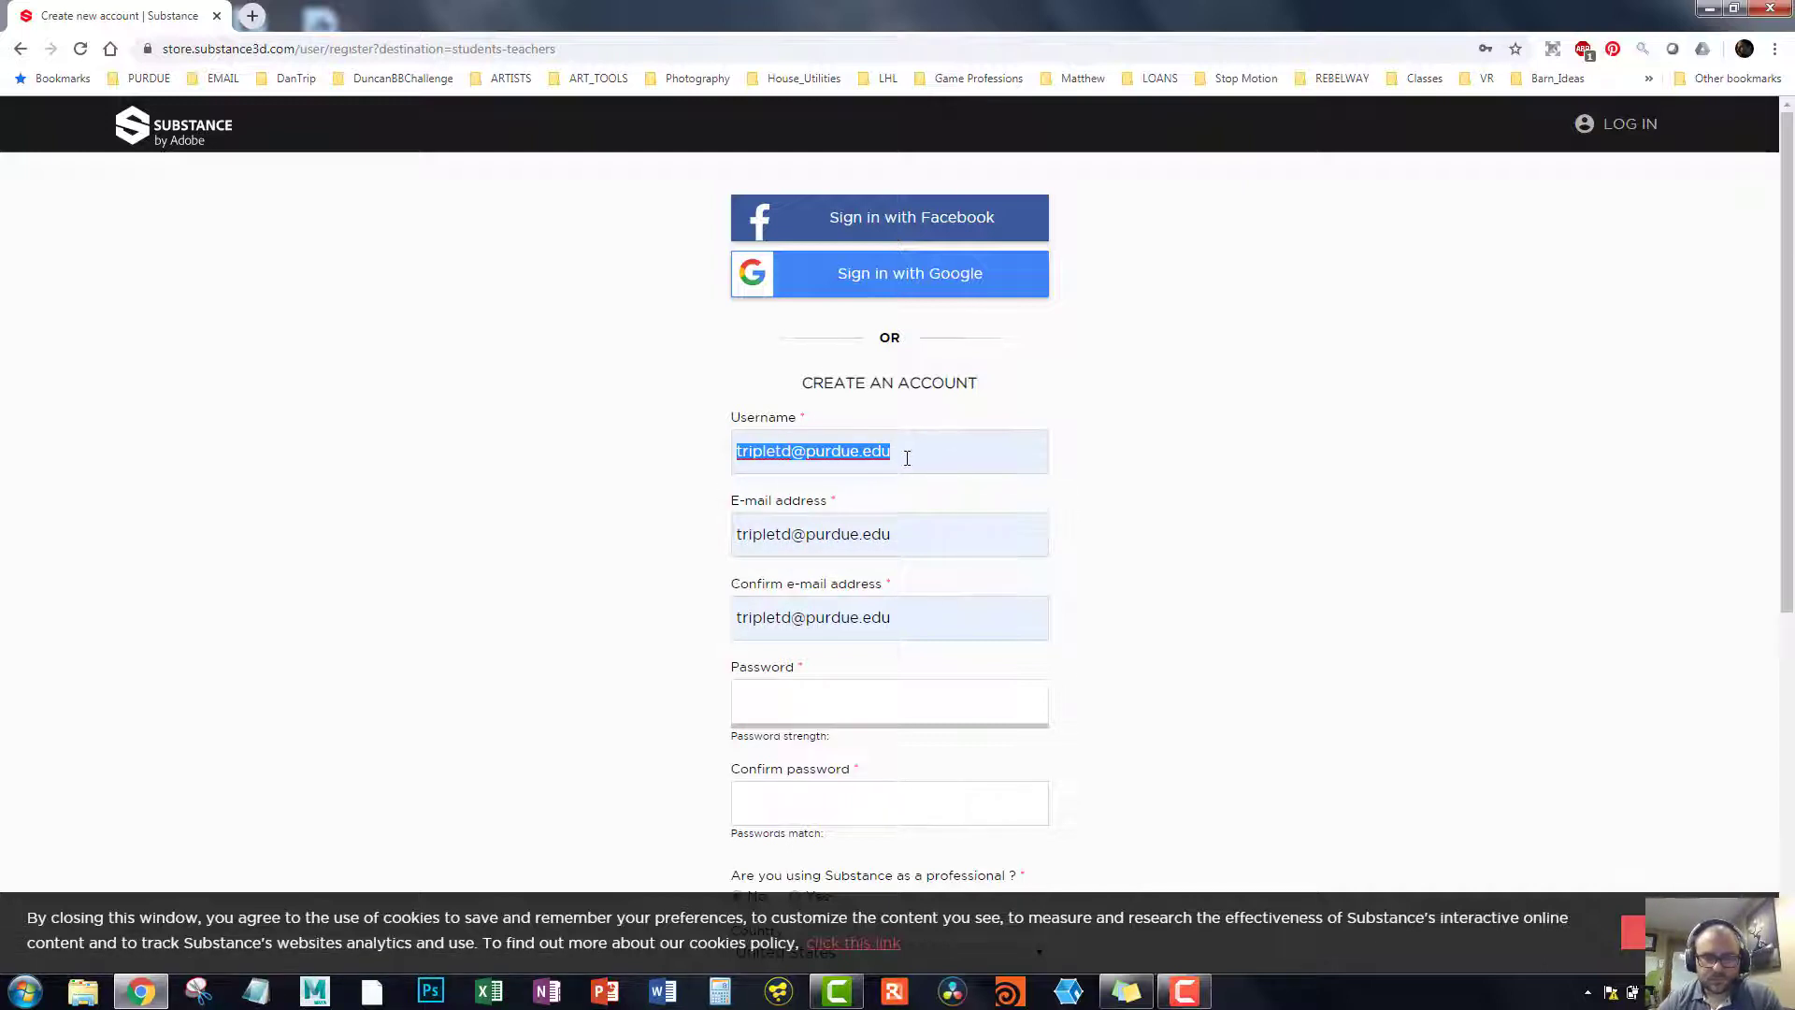
drag(907, 457, 786, 465)
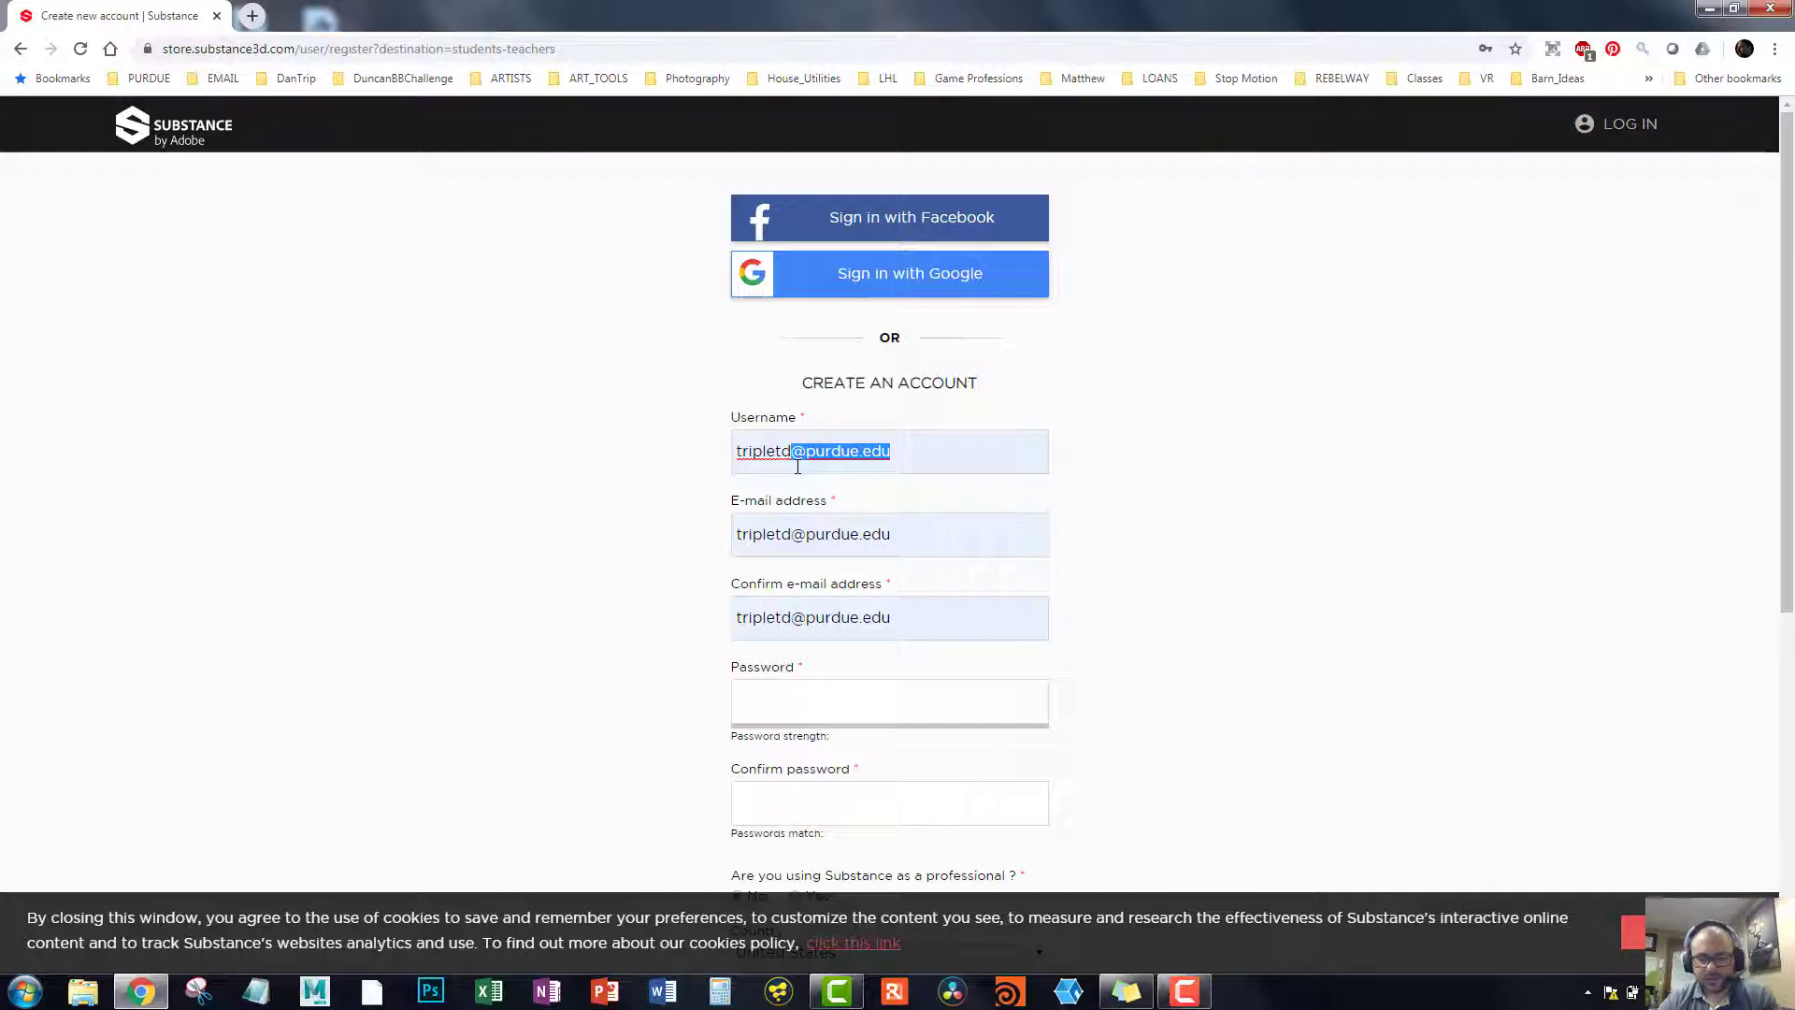
key(BackSpace)
click(1373, 544)
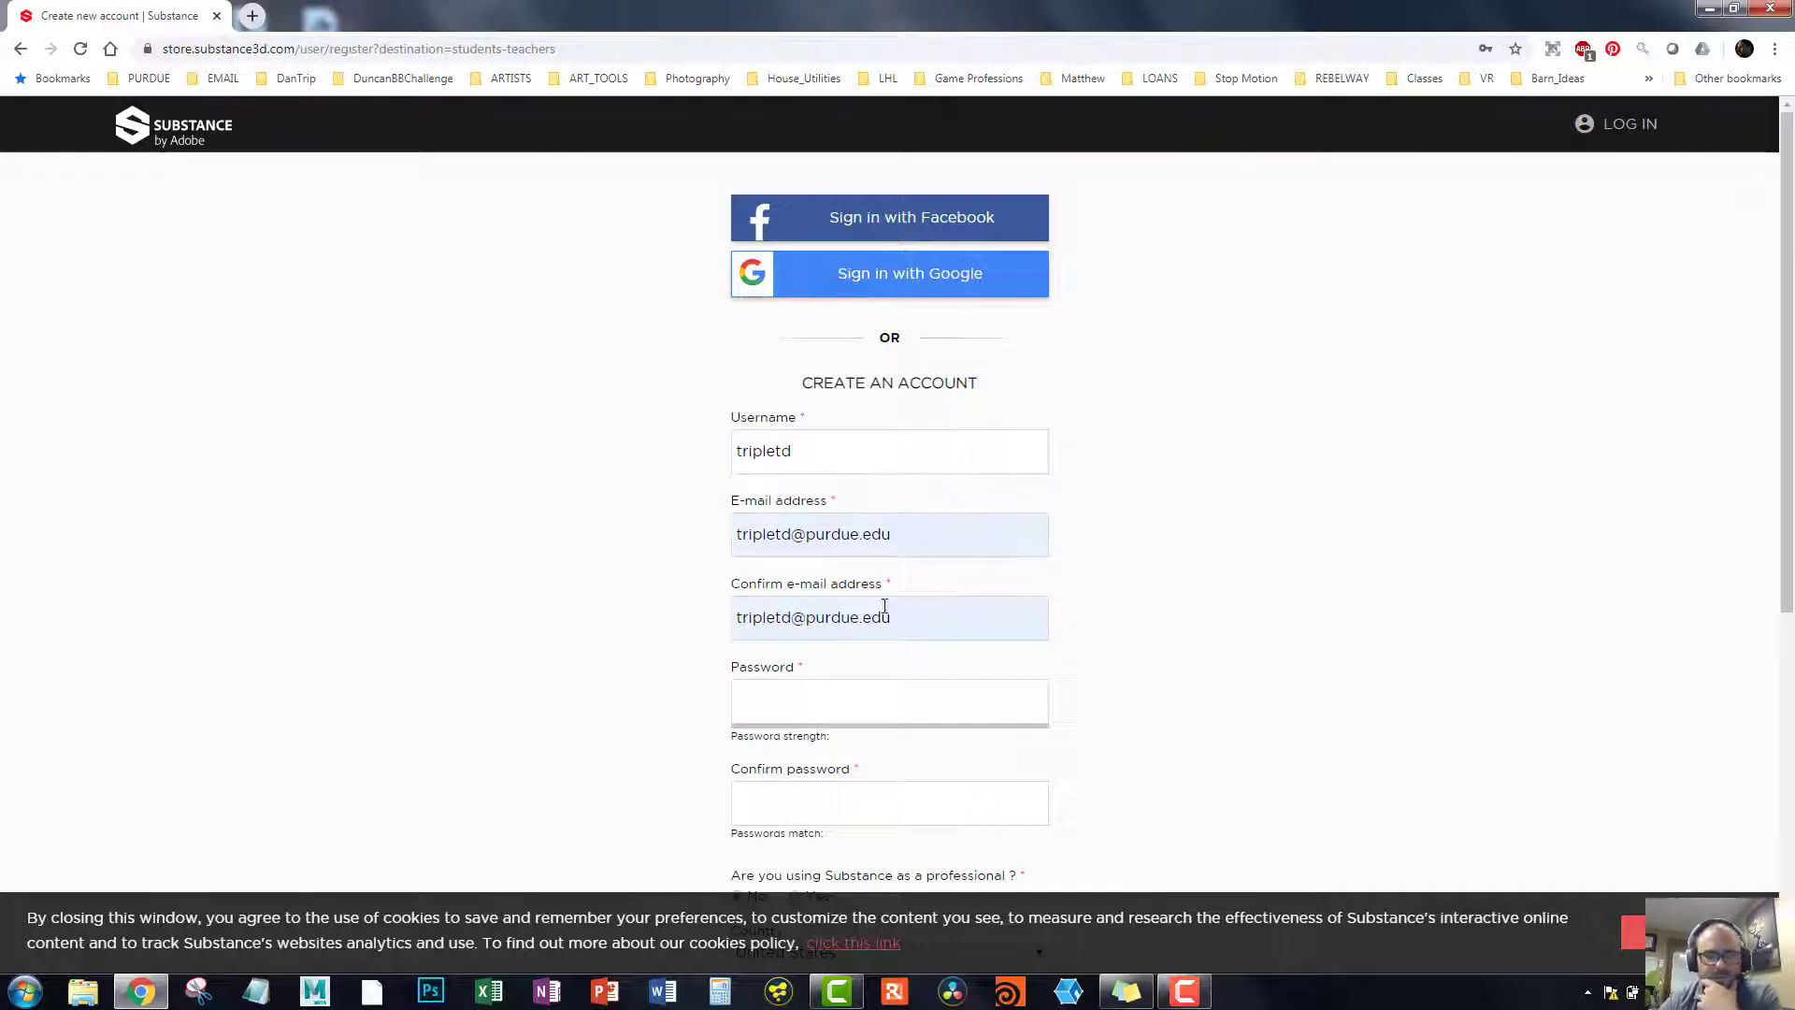
Step: Enter the account password and confirm it
click(804, 706)
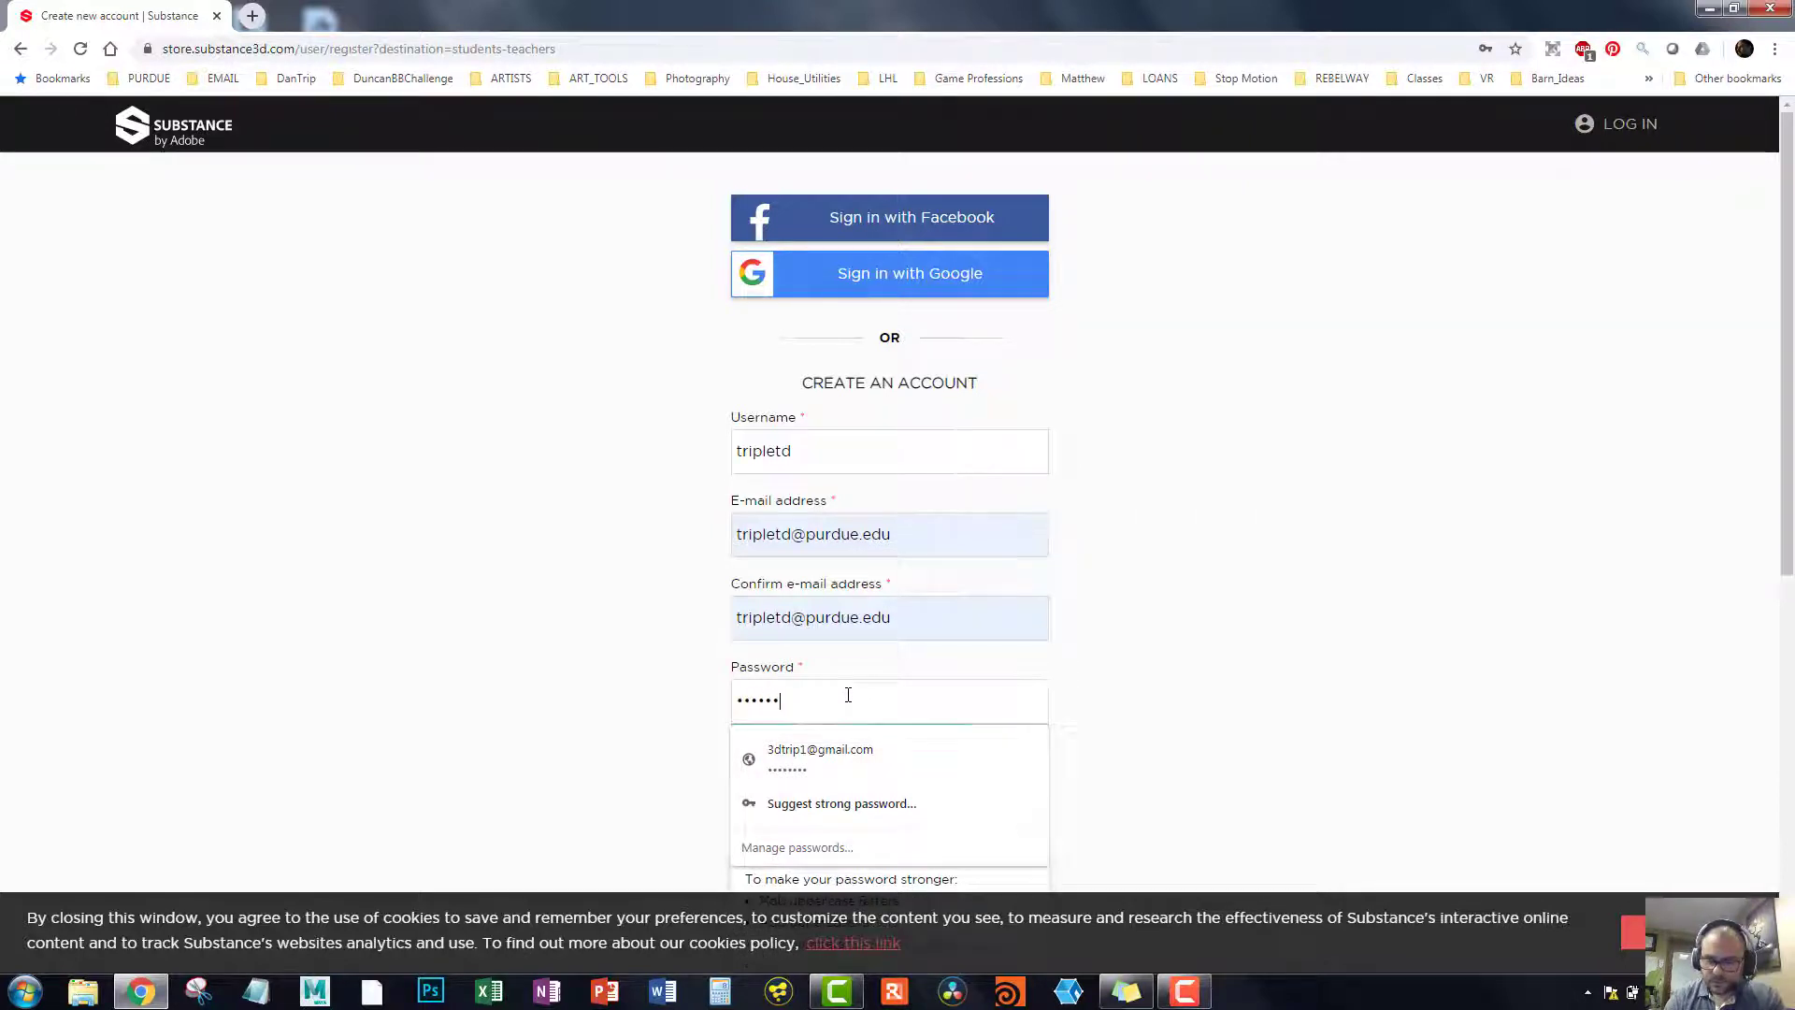
click(1493, 639)
scroll(987, 543, down, 4)
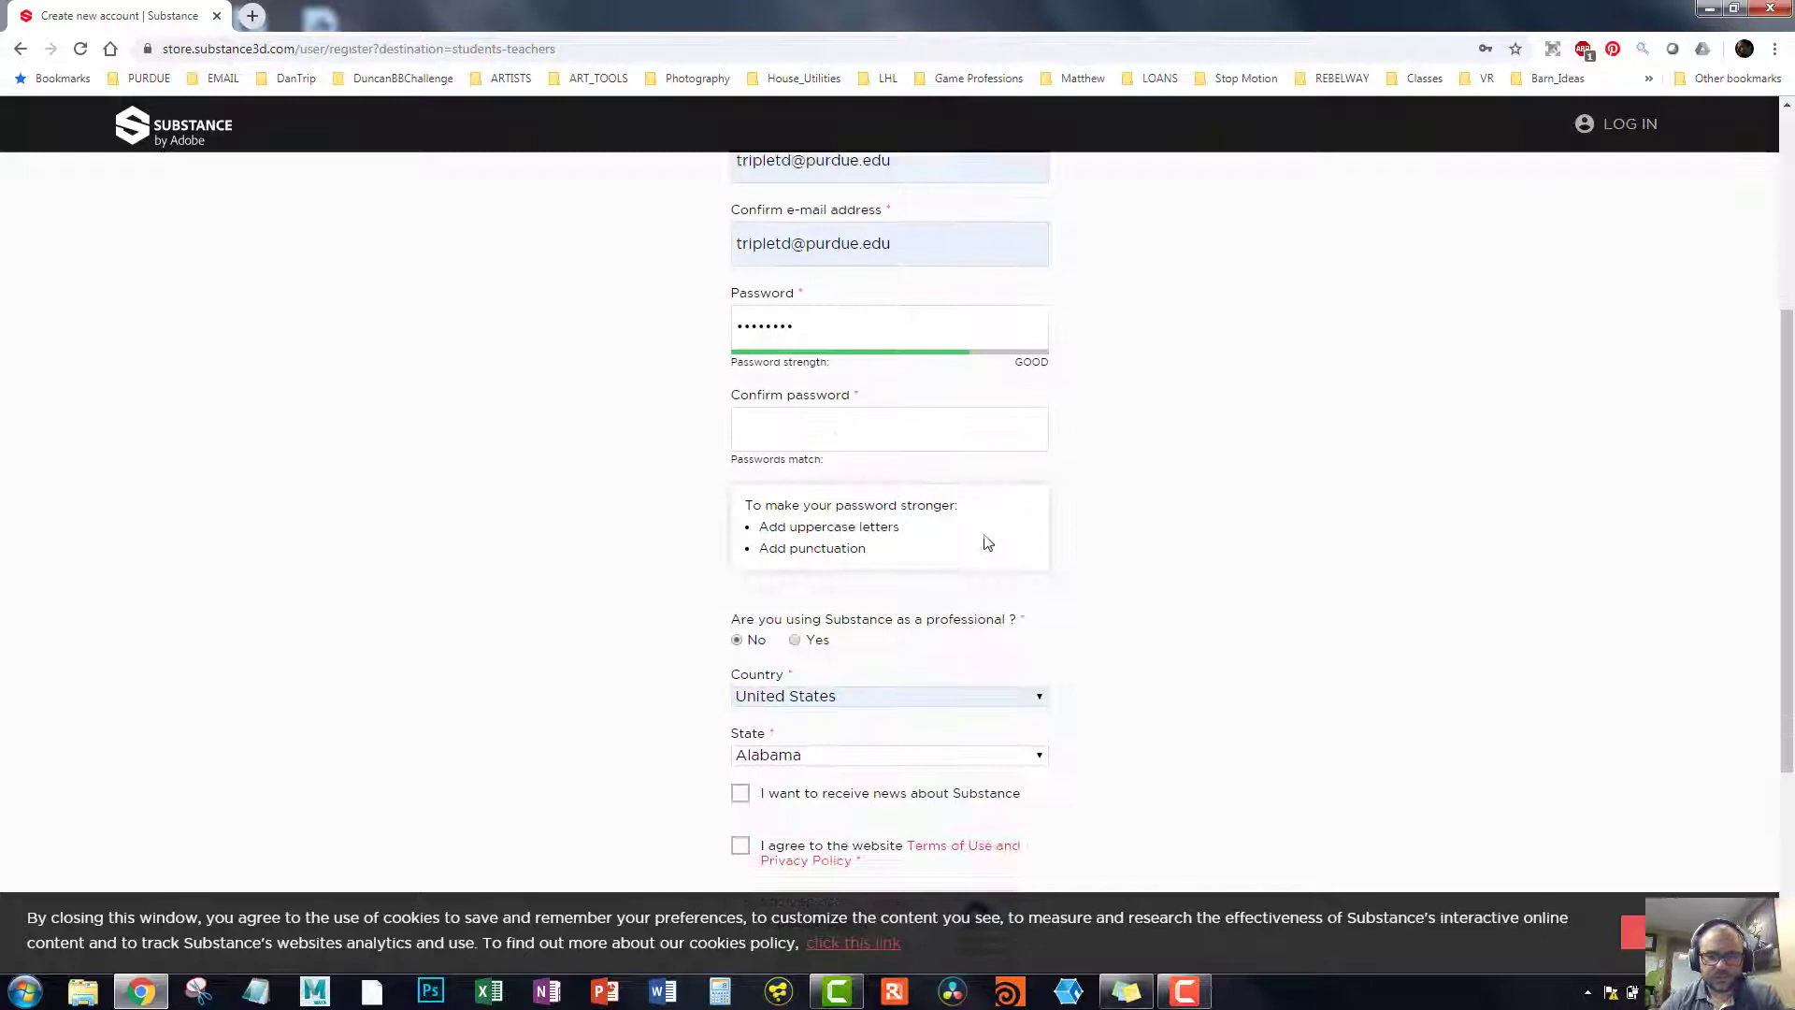
click(826, 438)
text(t)
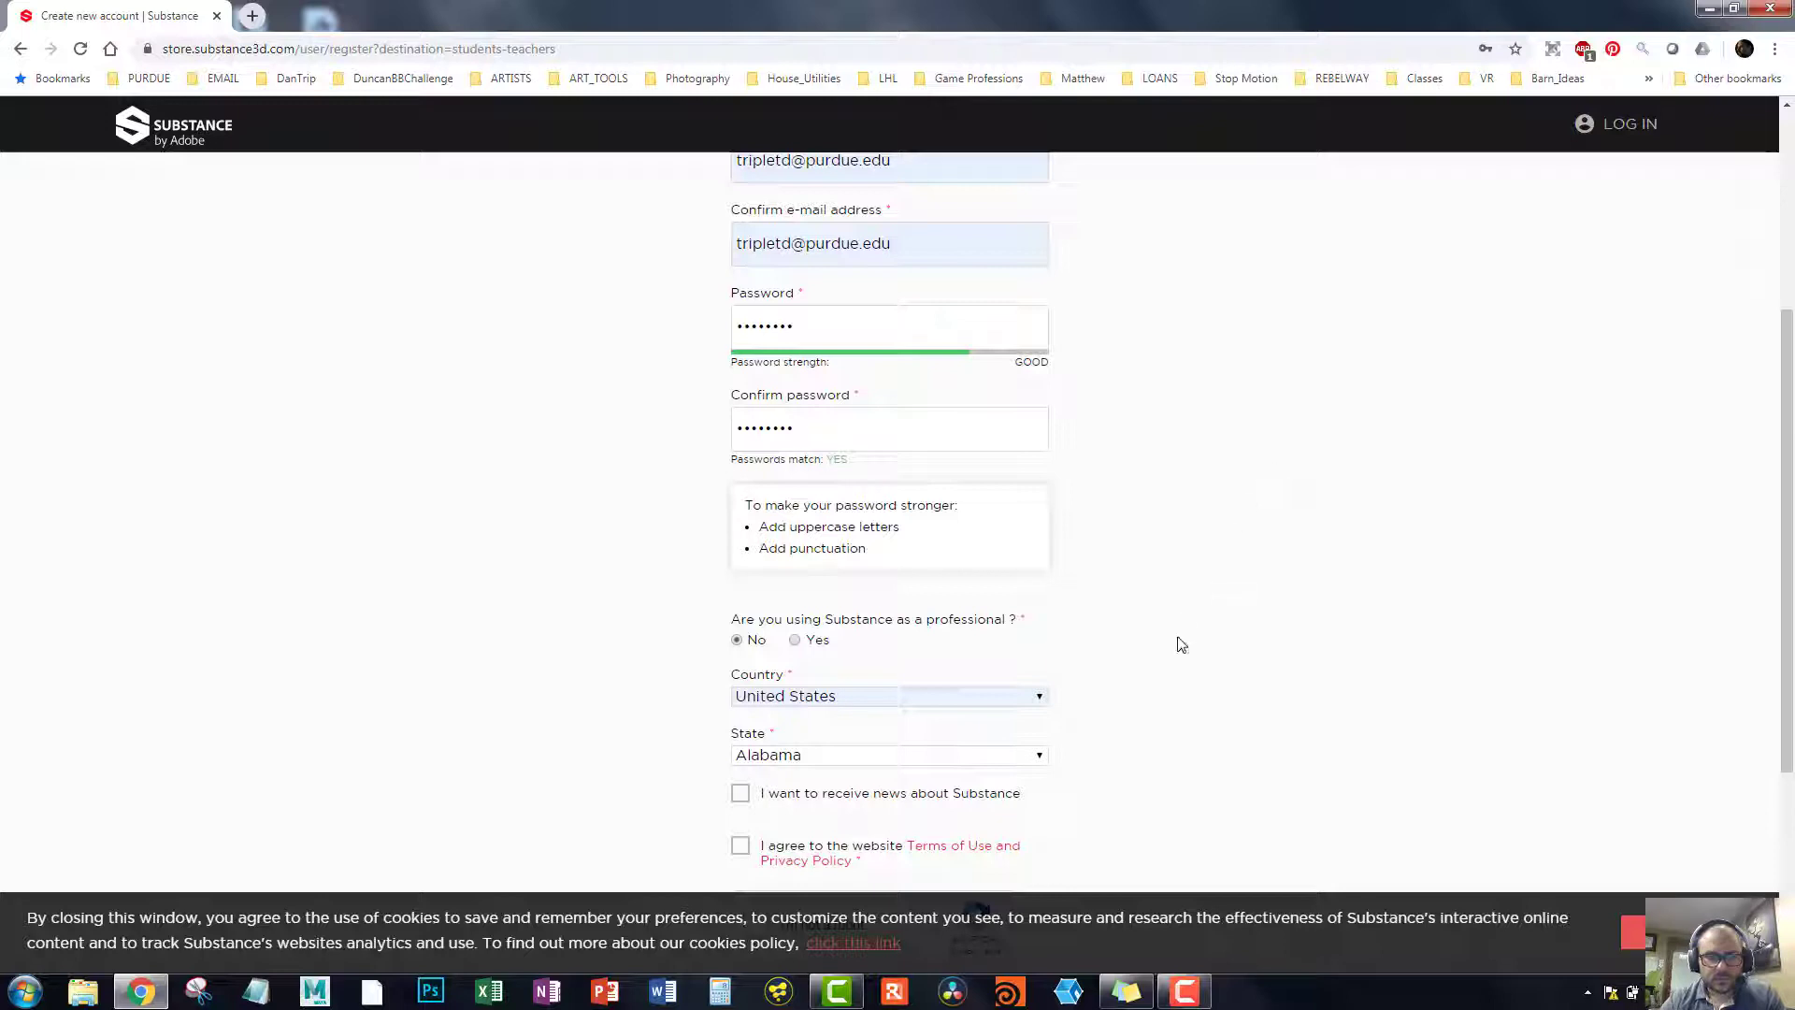
Step: Keep United States, choose Indiana as state, pass reCAPTCHA and create the account
click(840, 706)
click(833, 703)
scroll(1157, 716, down, 1)
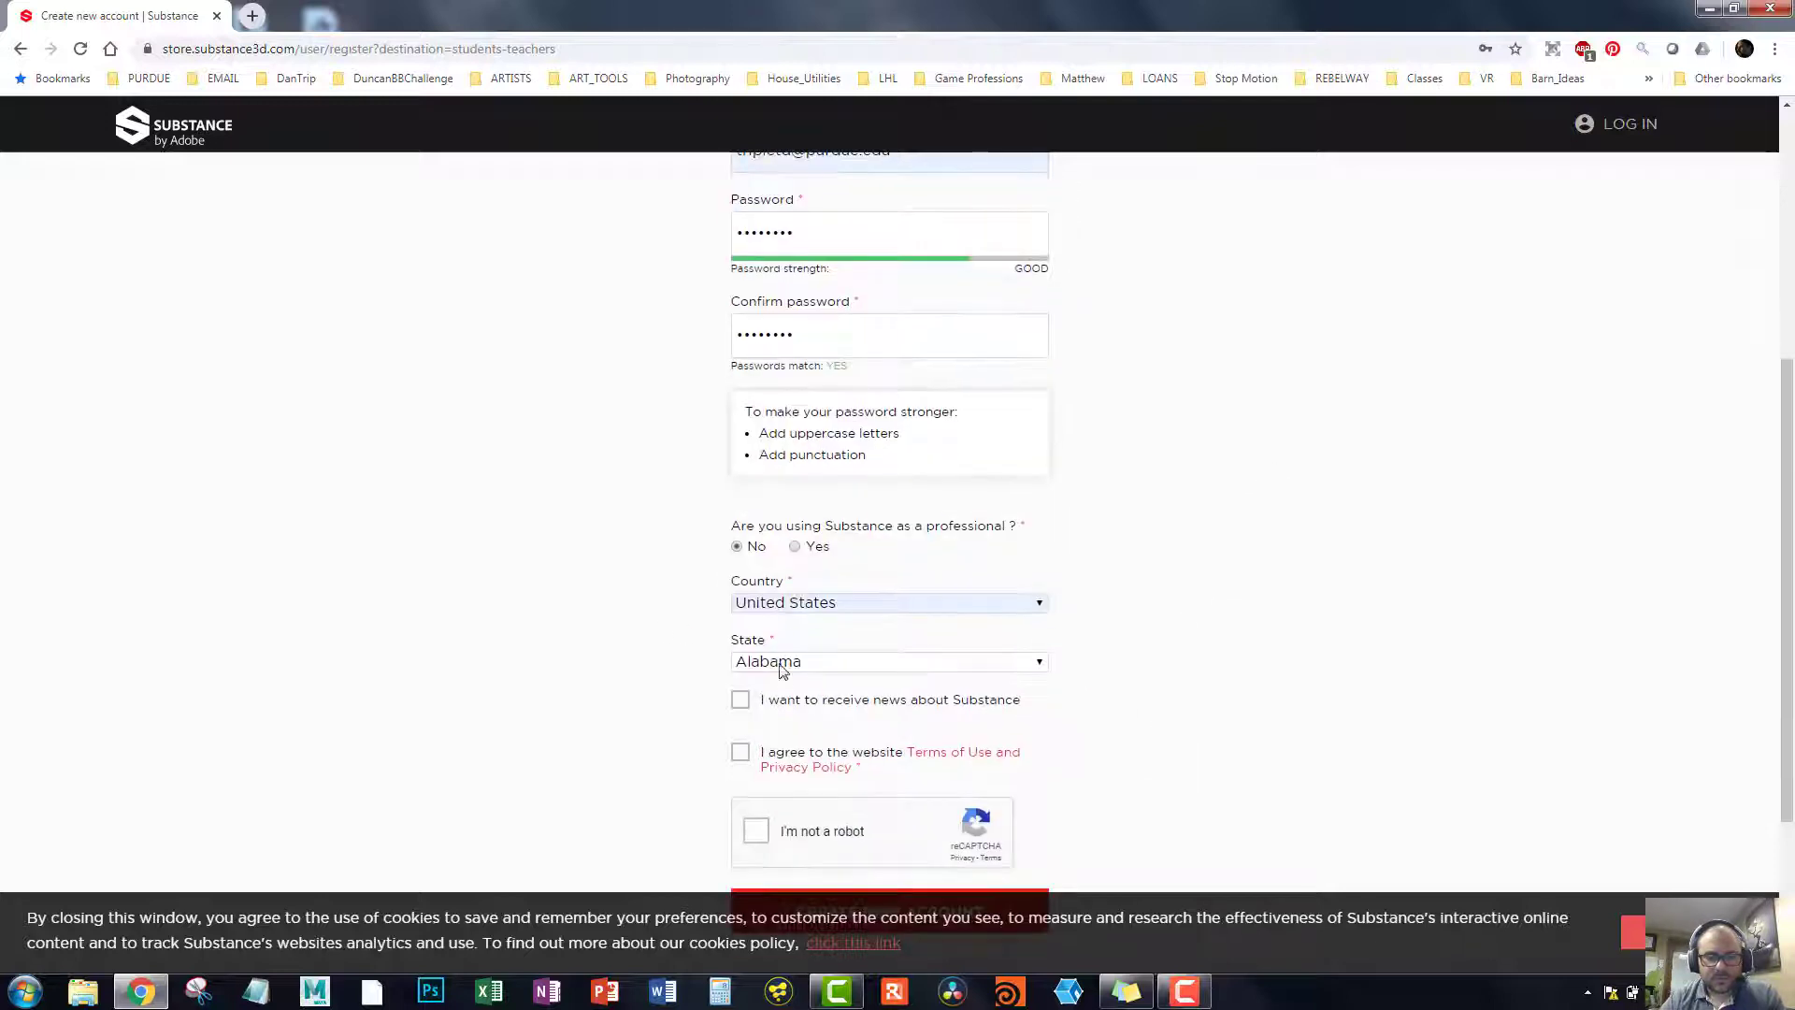
click(784, 668)
scroll(776, 580, down, 1)
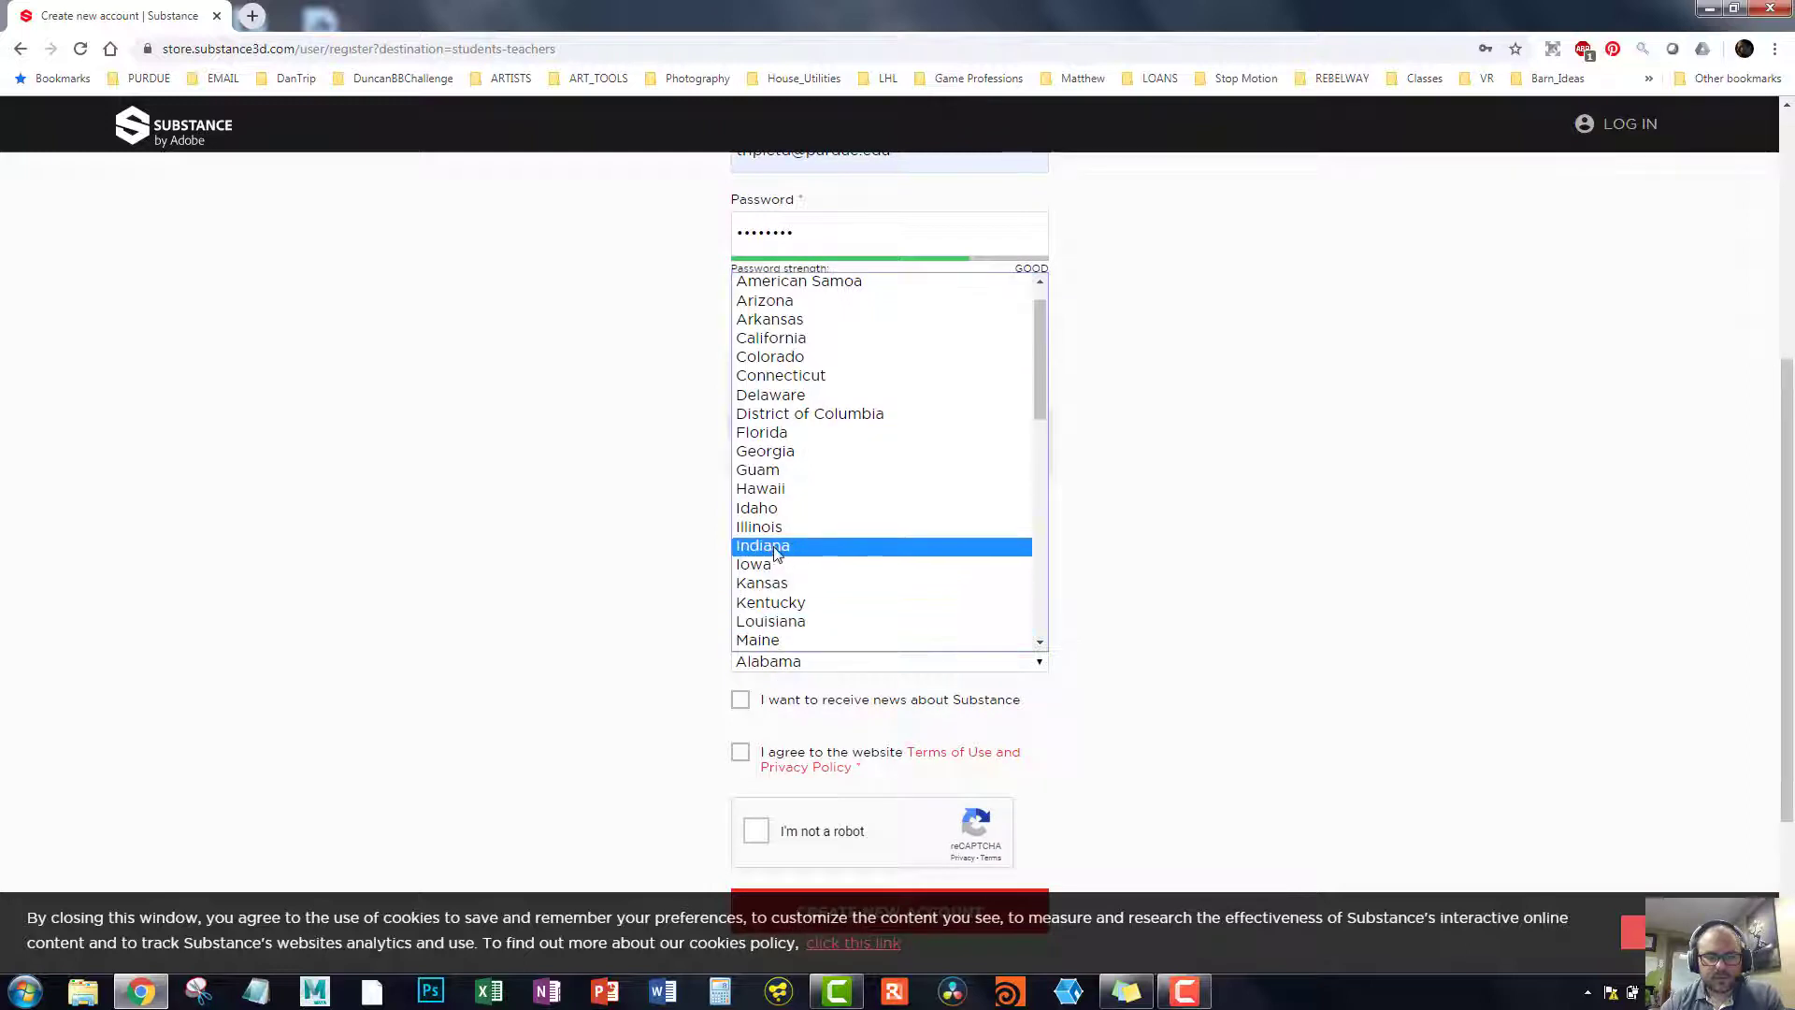
click(776, 556)
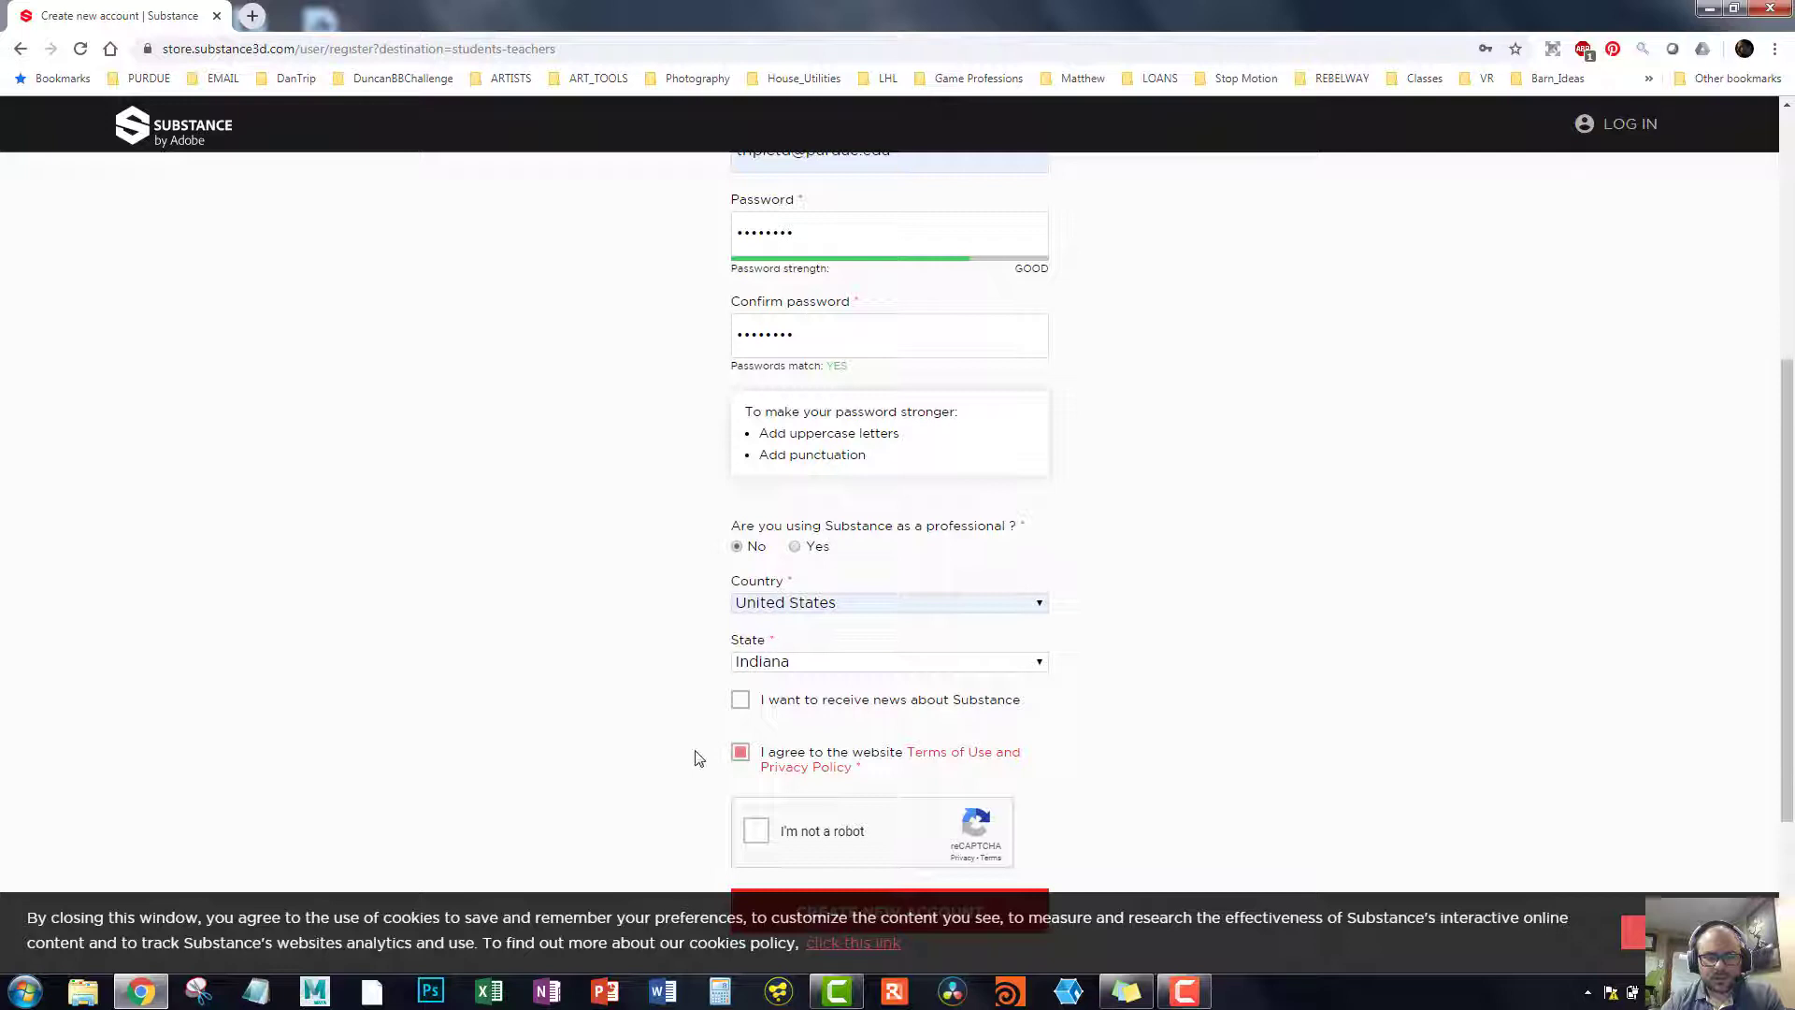
scroll(687, 752, down, 2)
click(755, 644)
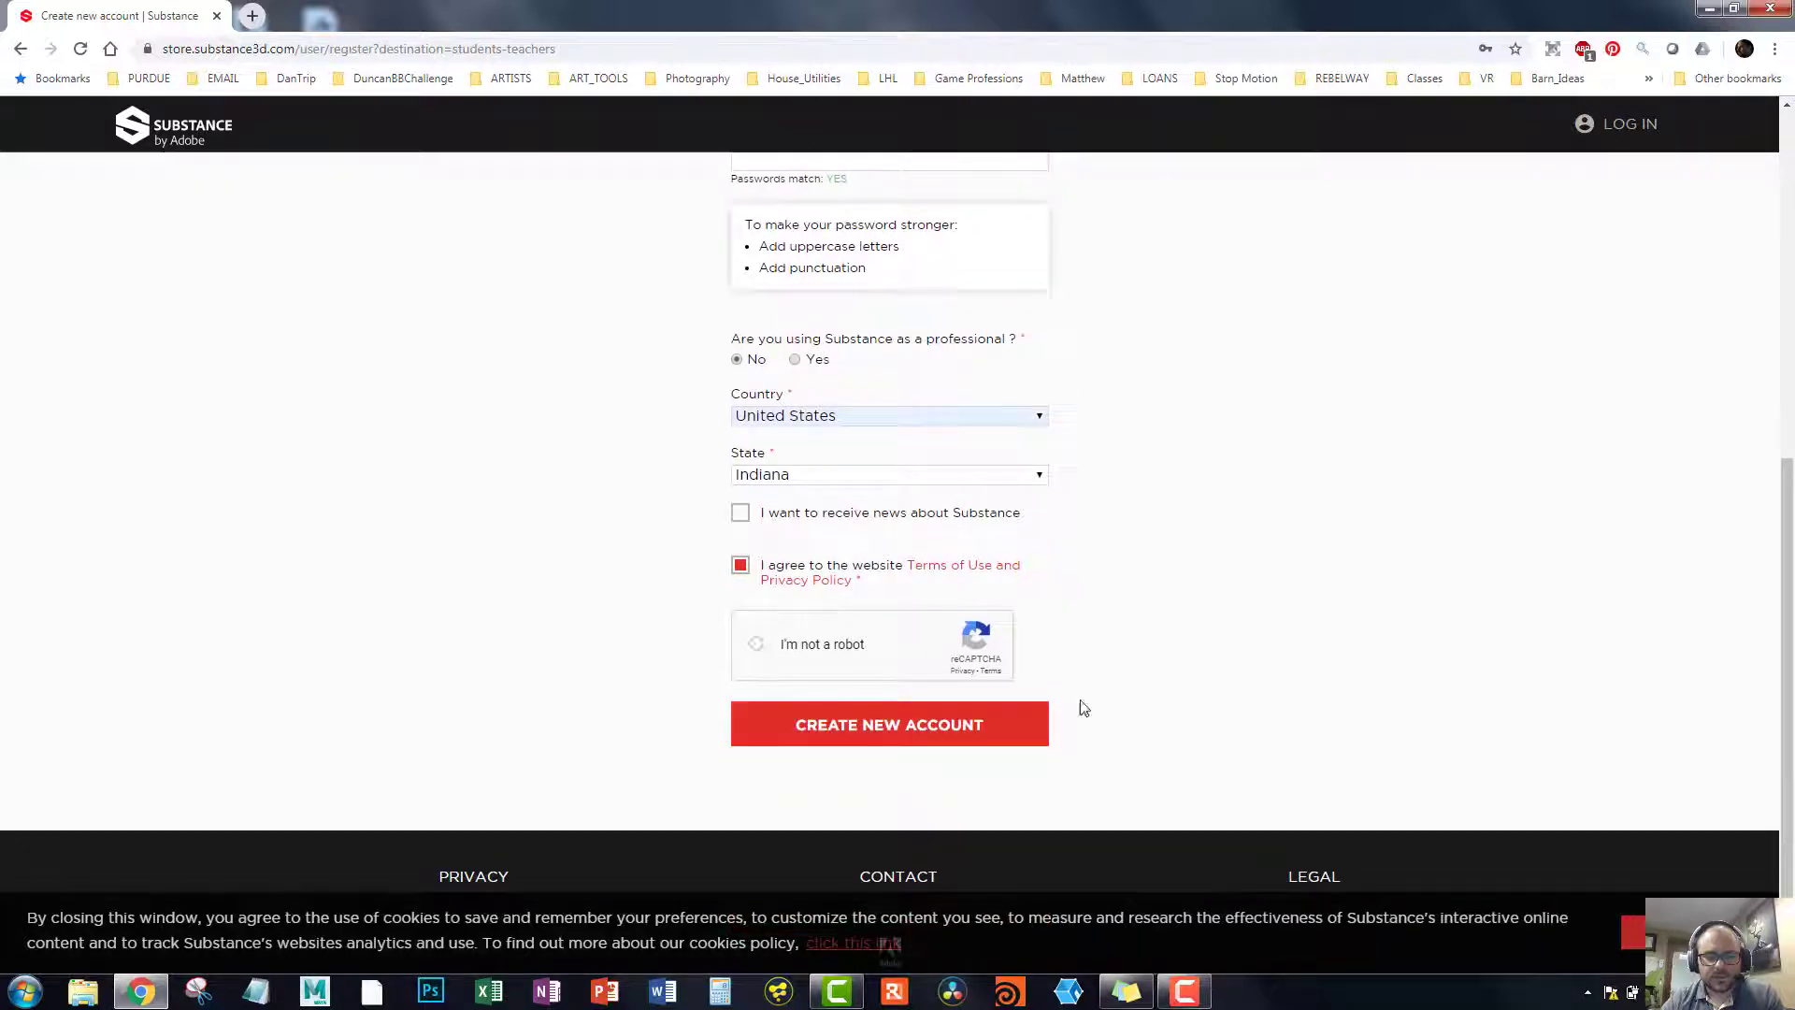
click(819, 732)
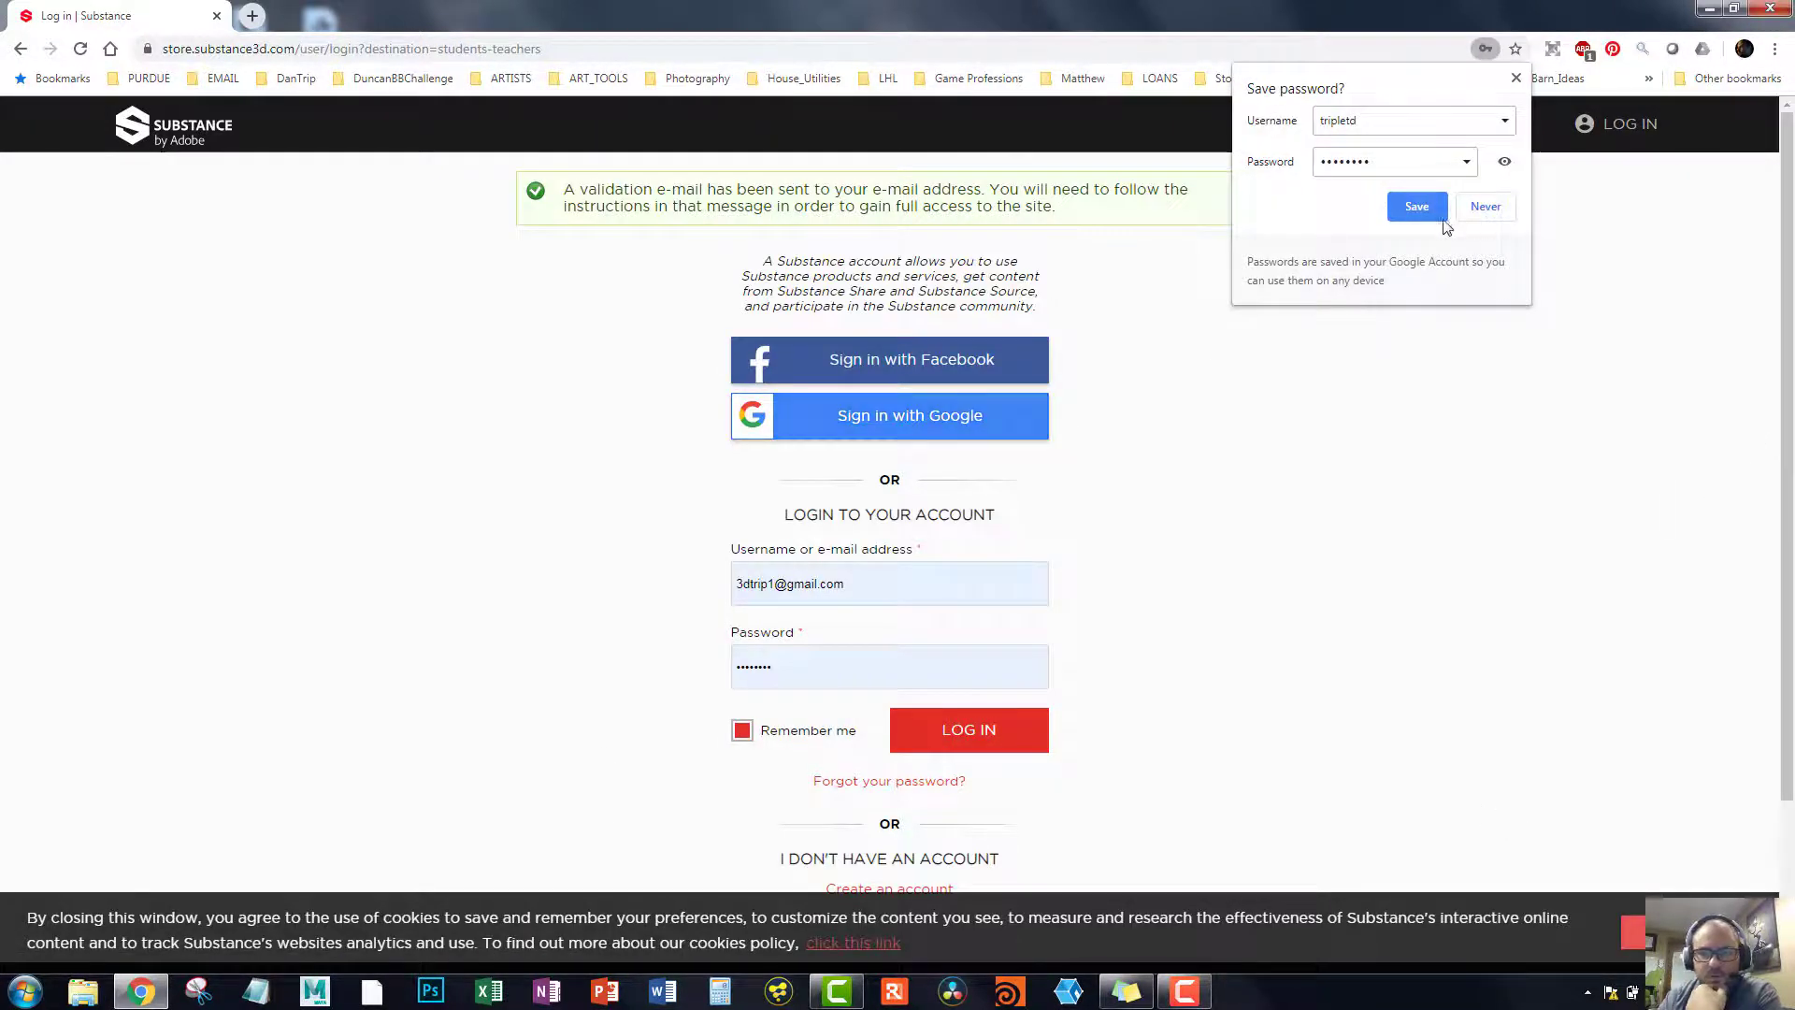
Step: Save the new password in Chrome and log in to the new Substance account
click(1417, 207)
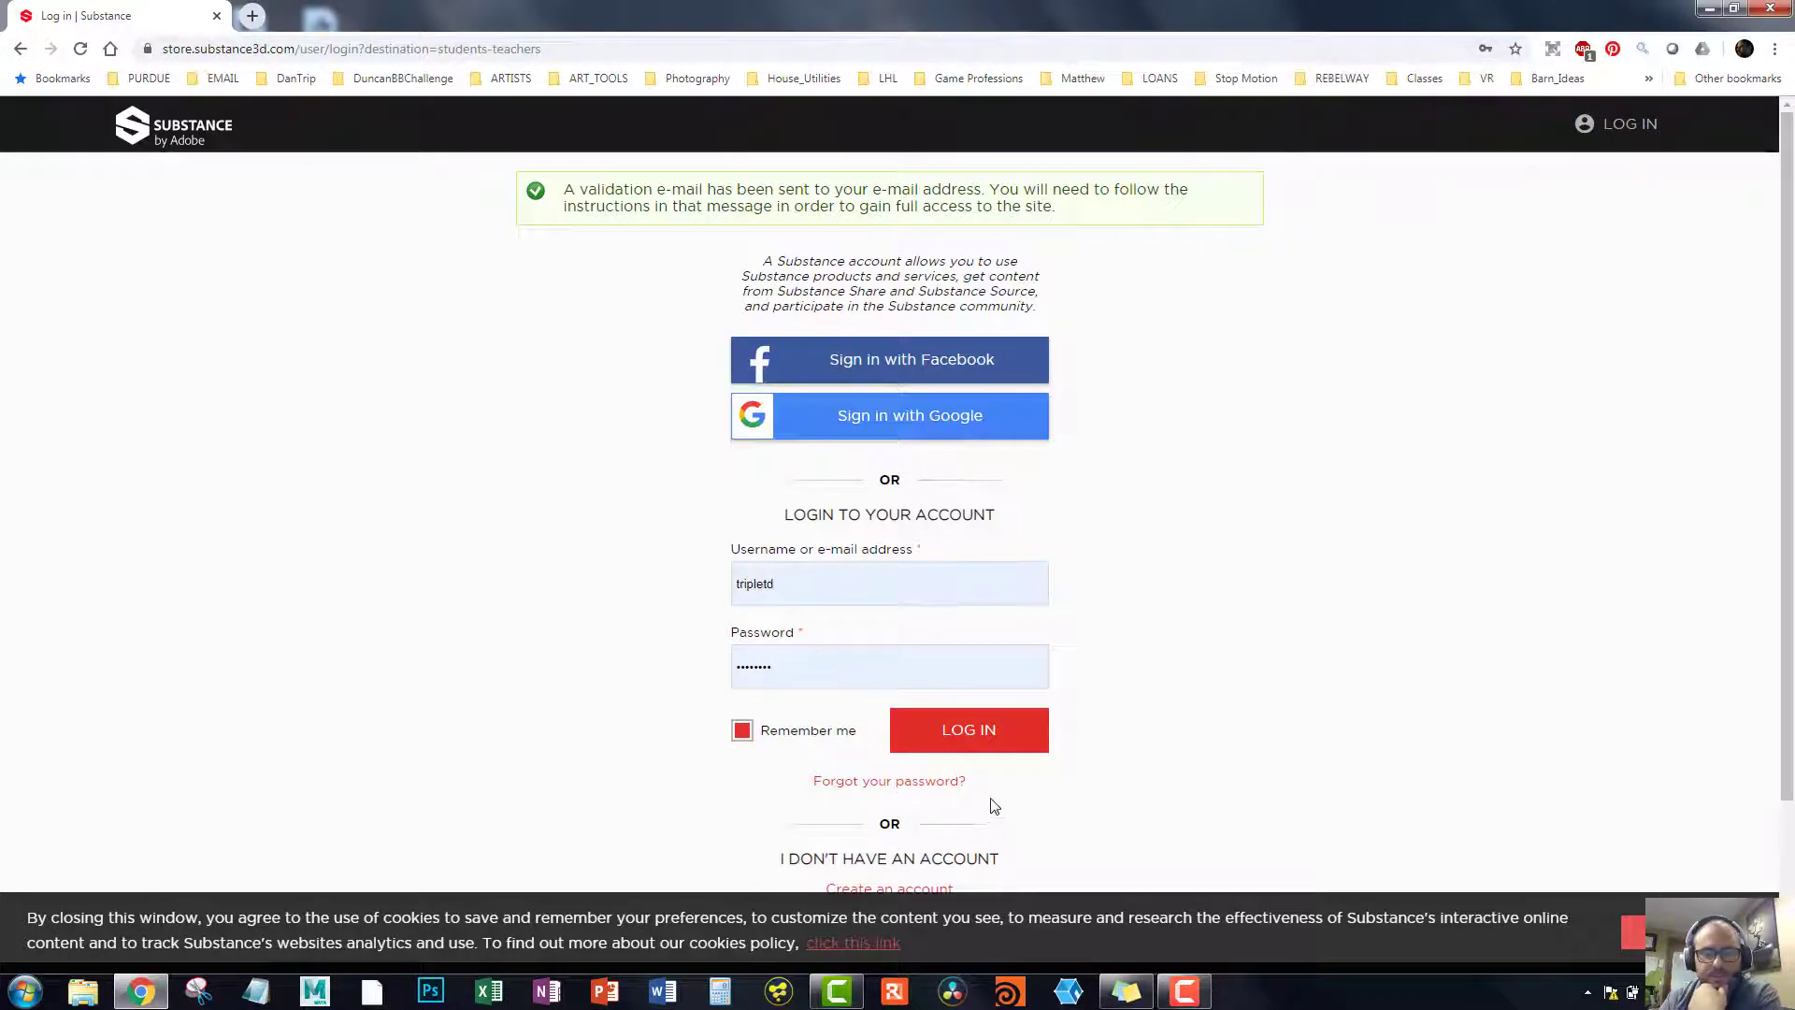
click(955, 732)
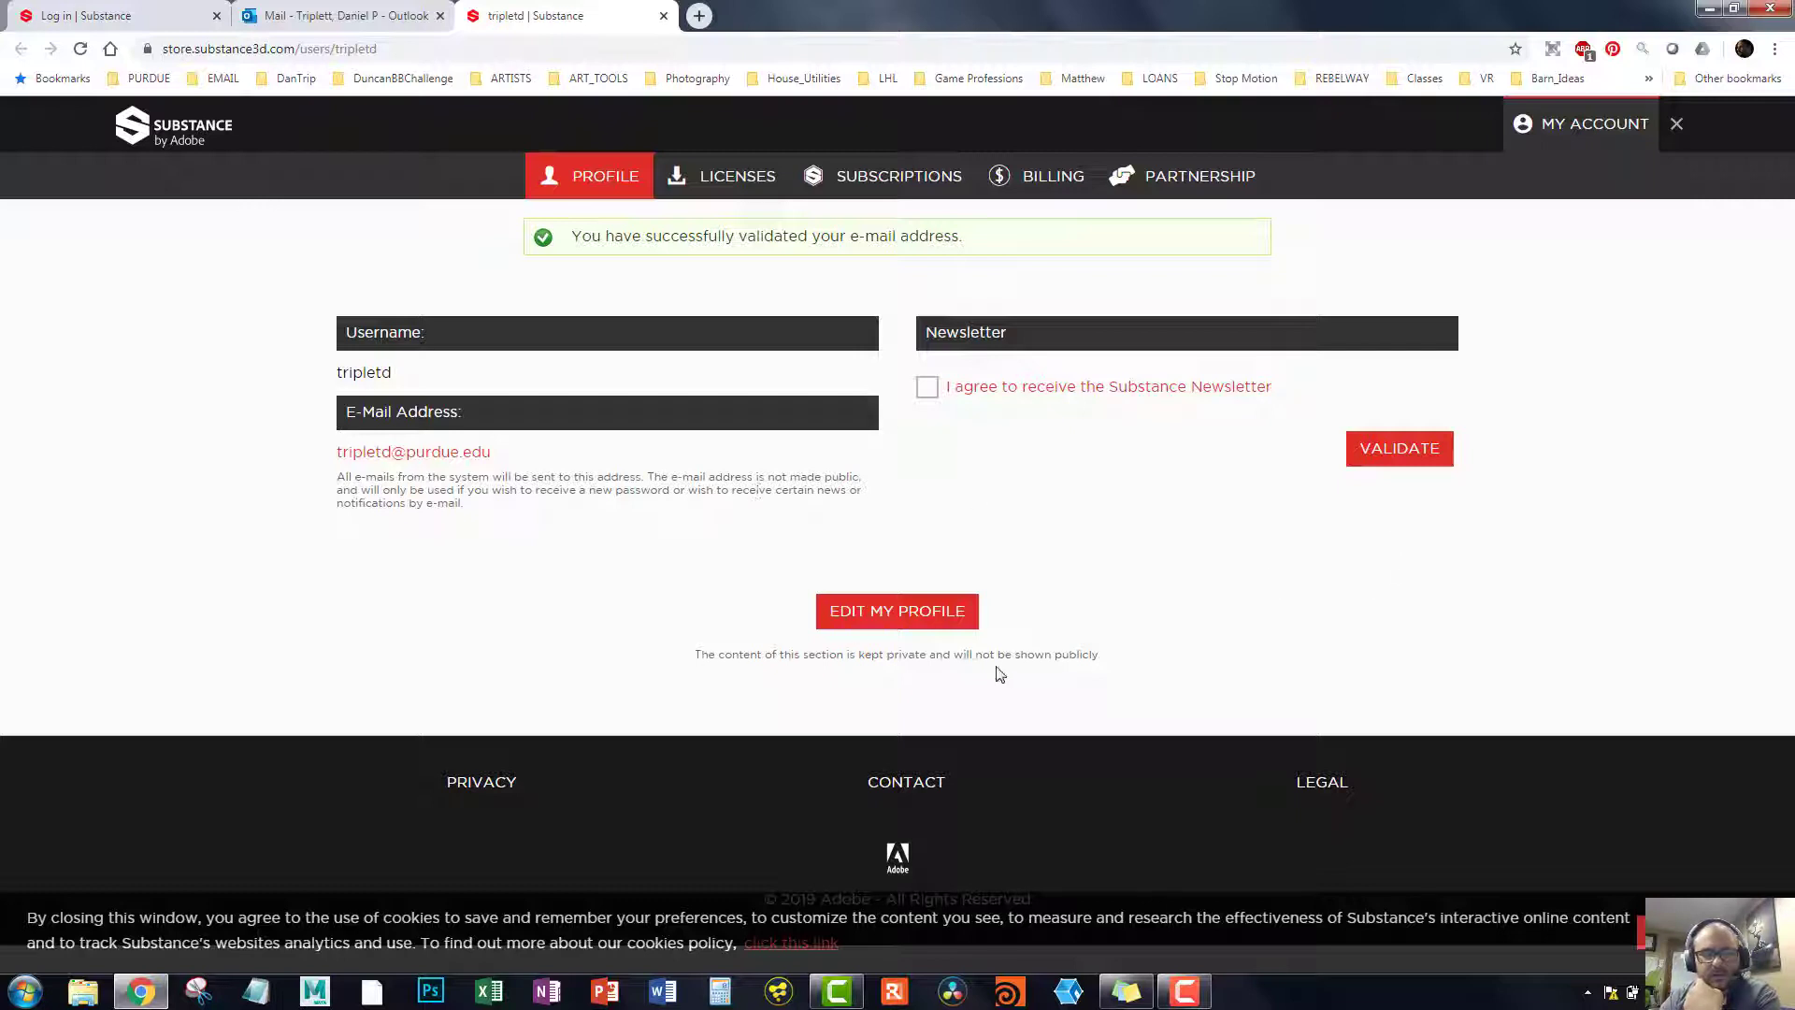
Step: Validate the profile and review the Licenses, Profile, Subscriptions and Billing pages
click(1400, 463)
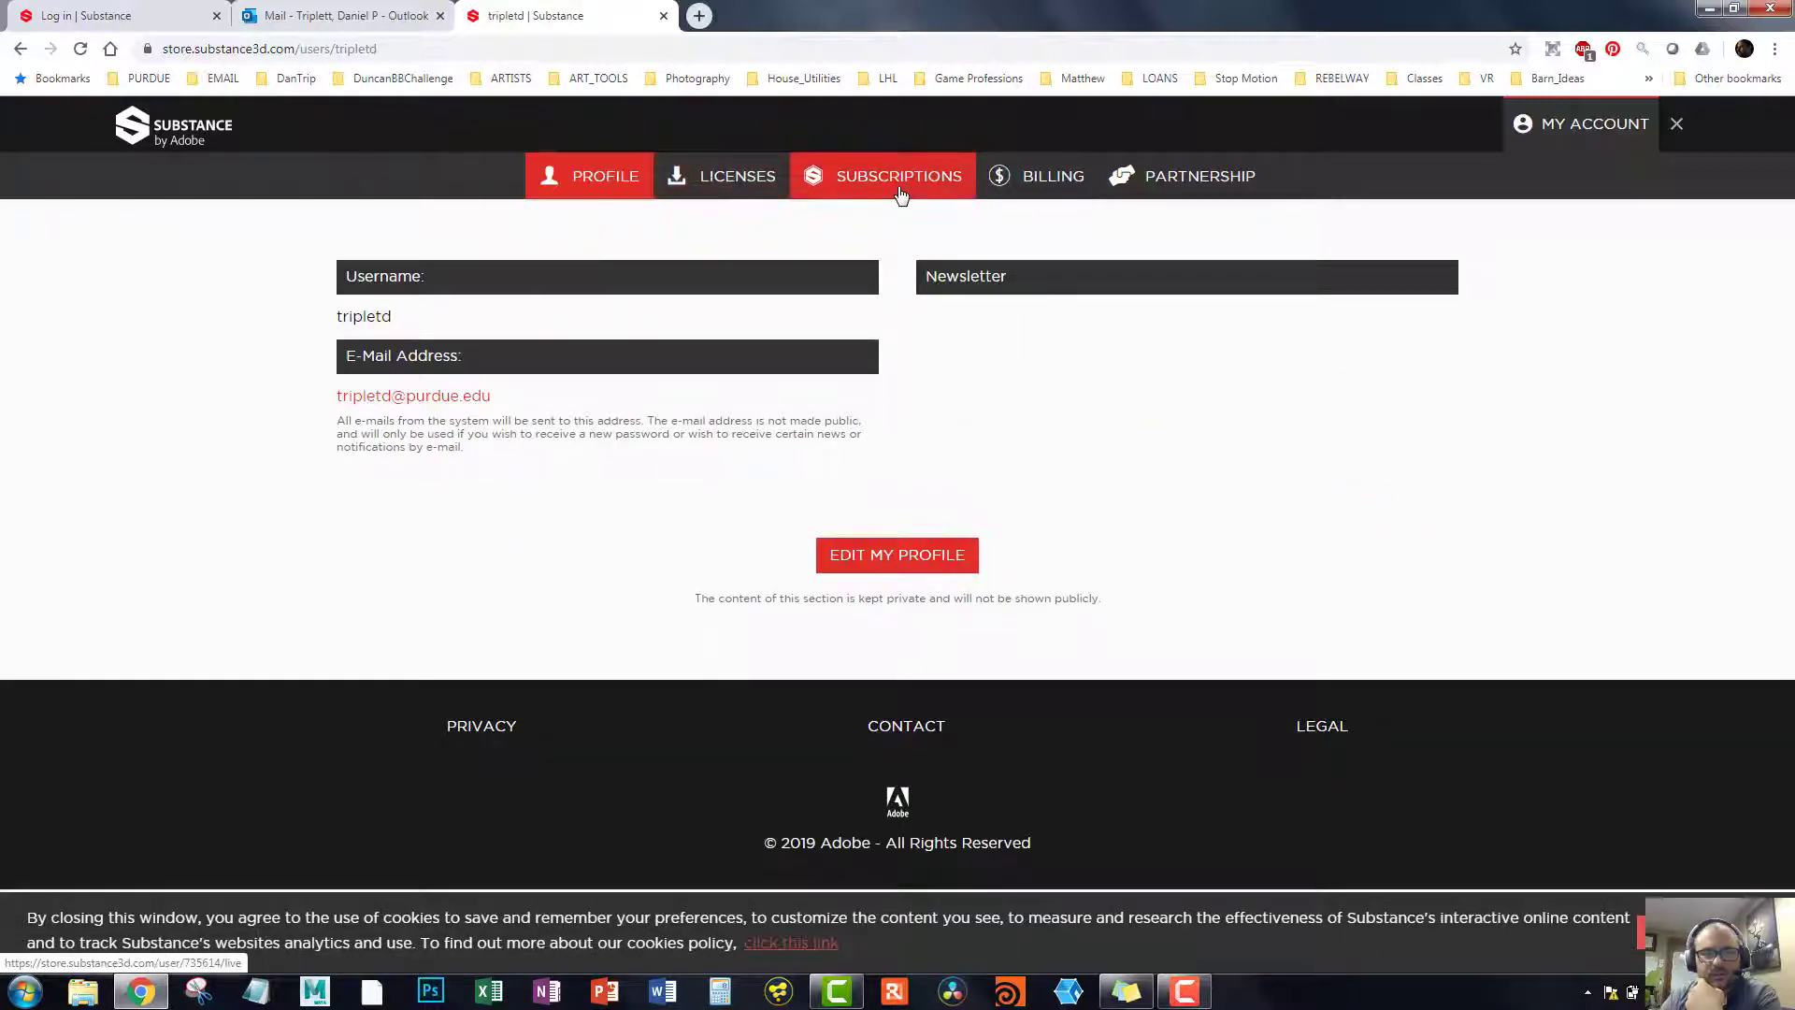
click(749, 190)
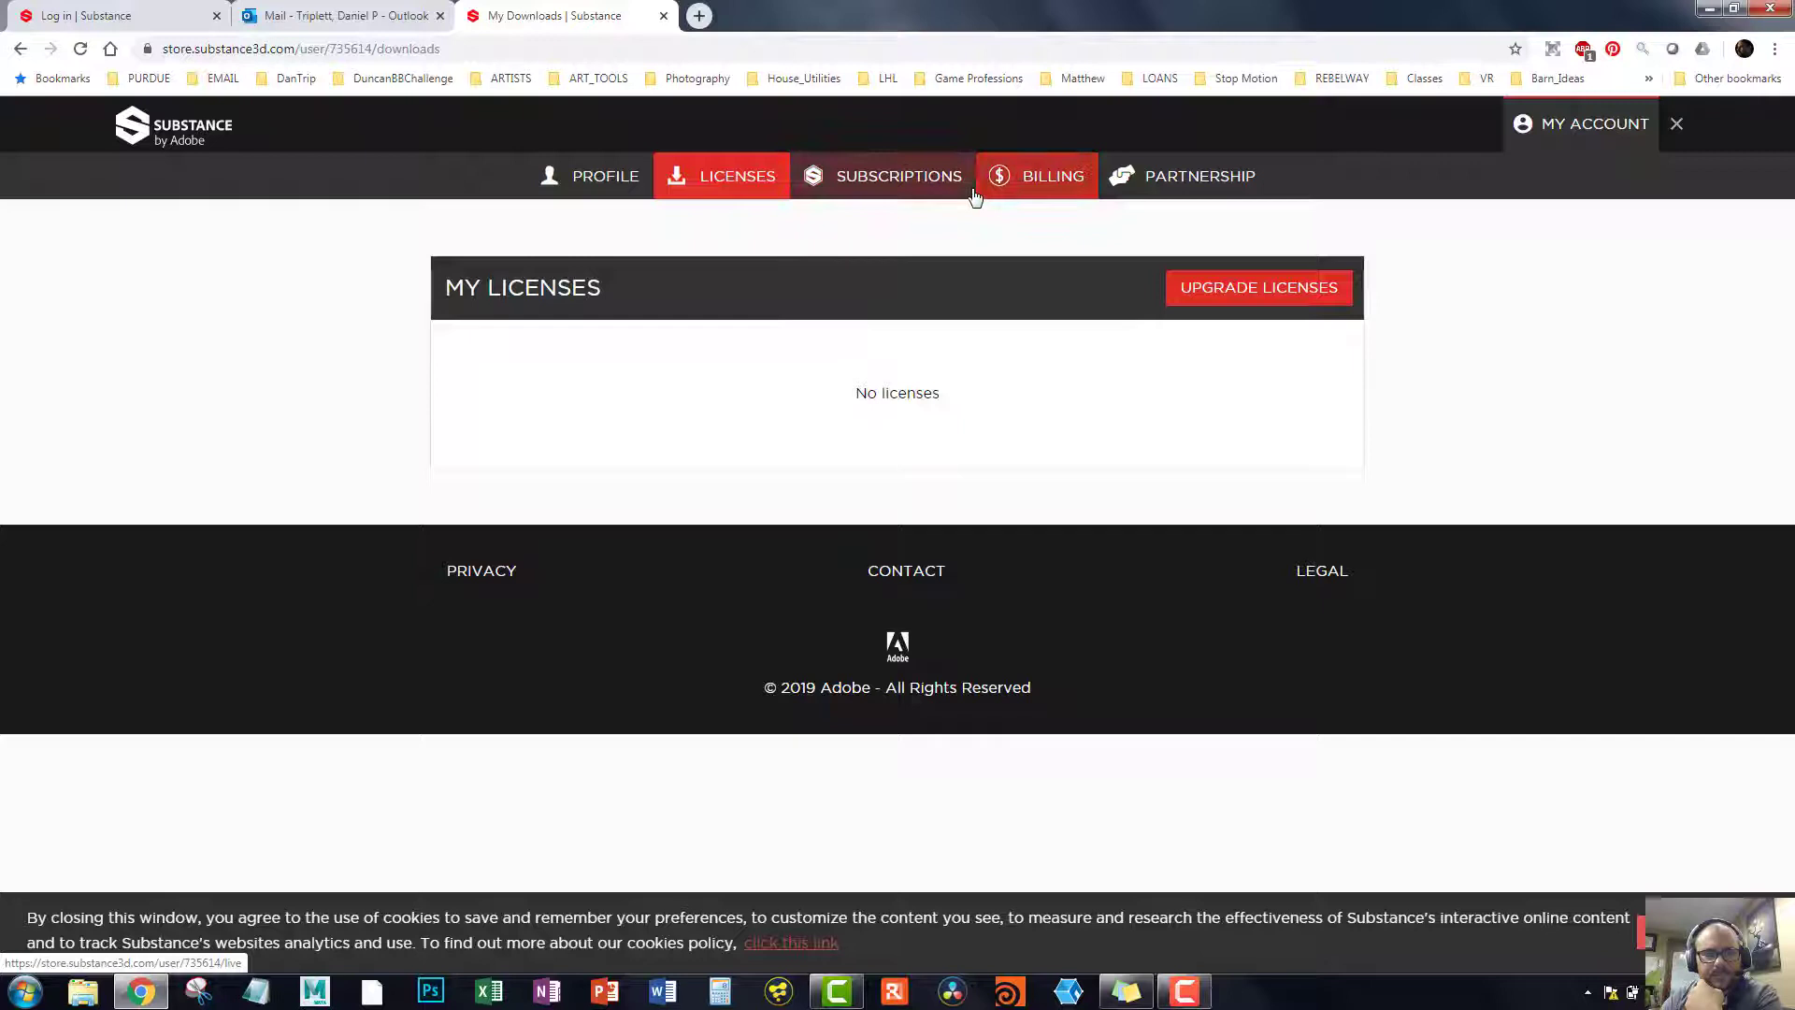
click(606, 180)
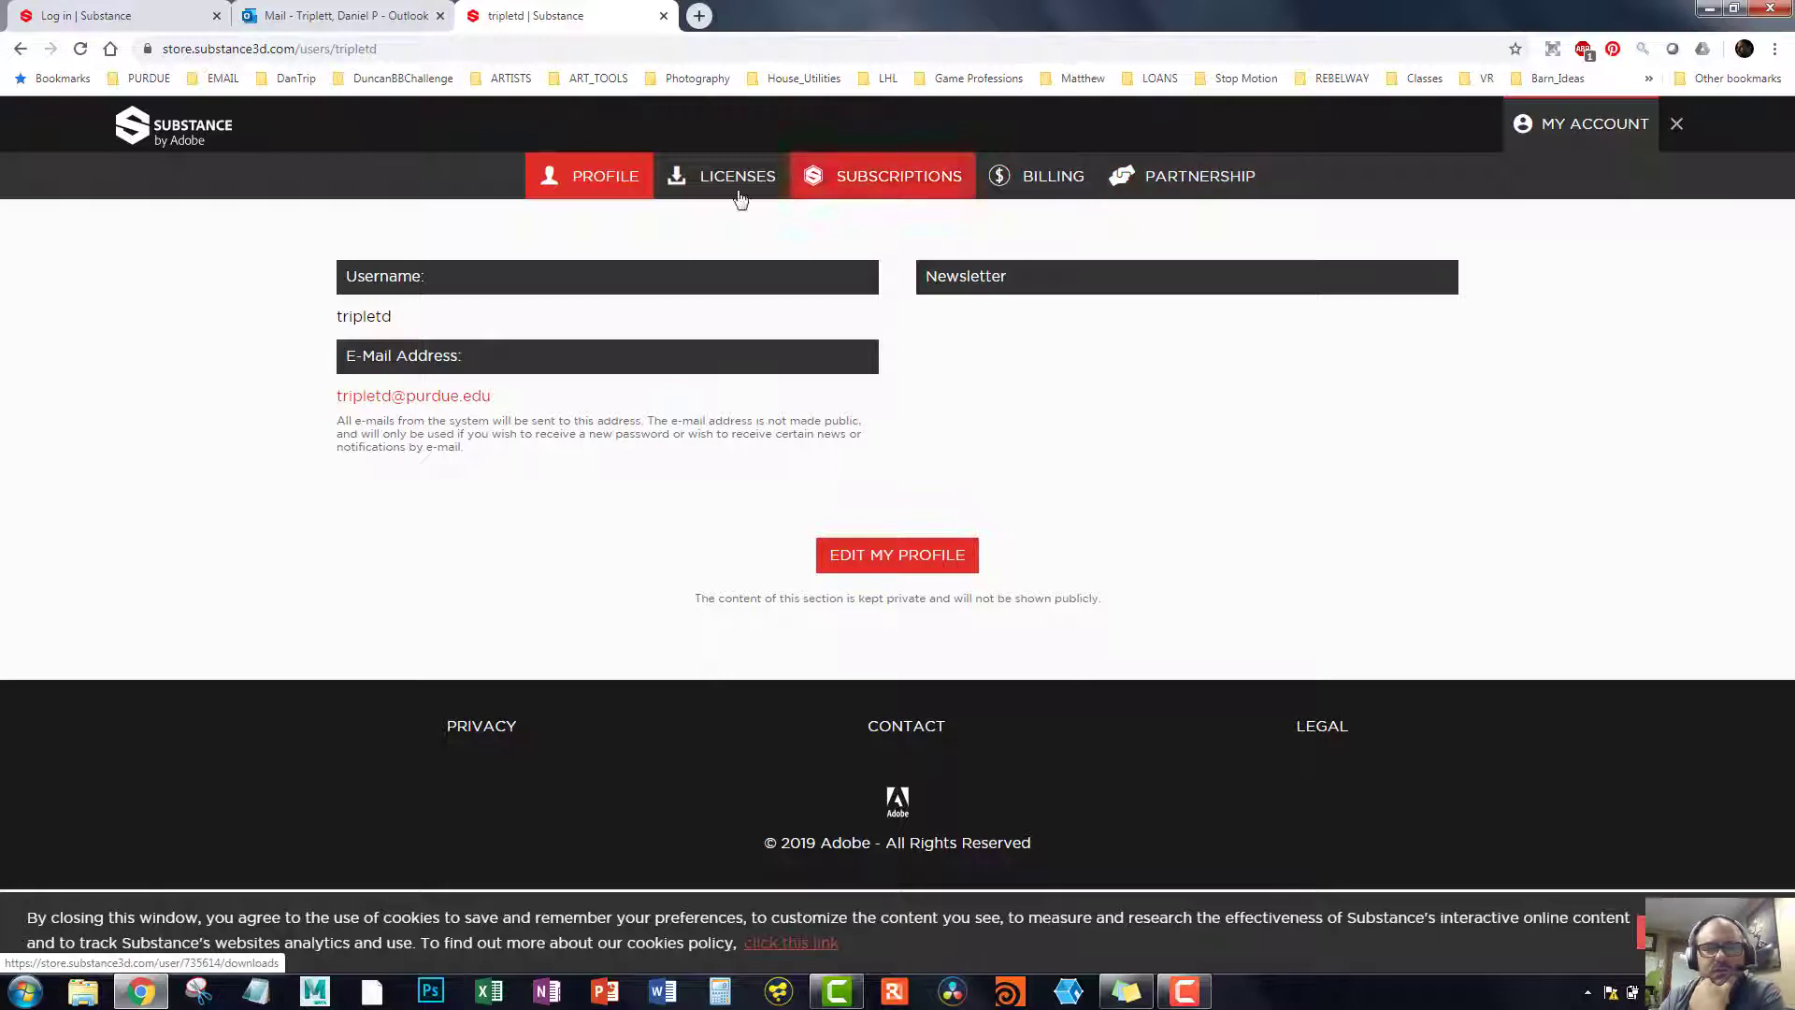
click(888, 177)
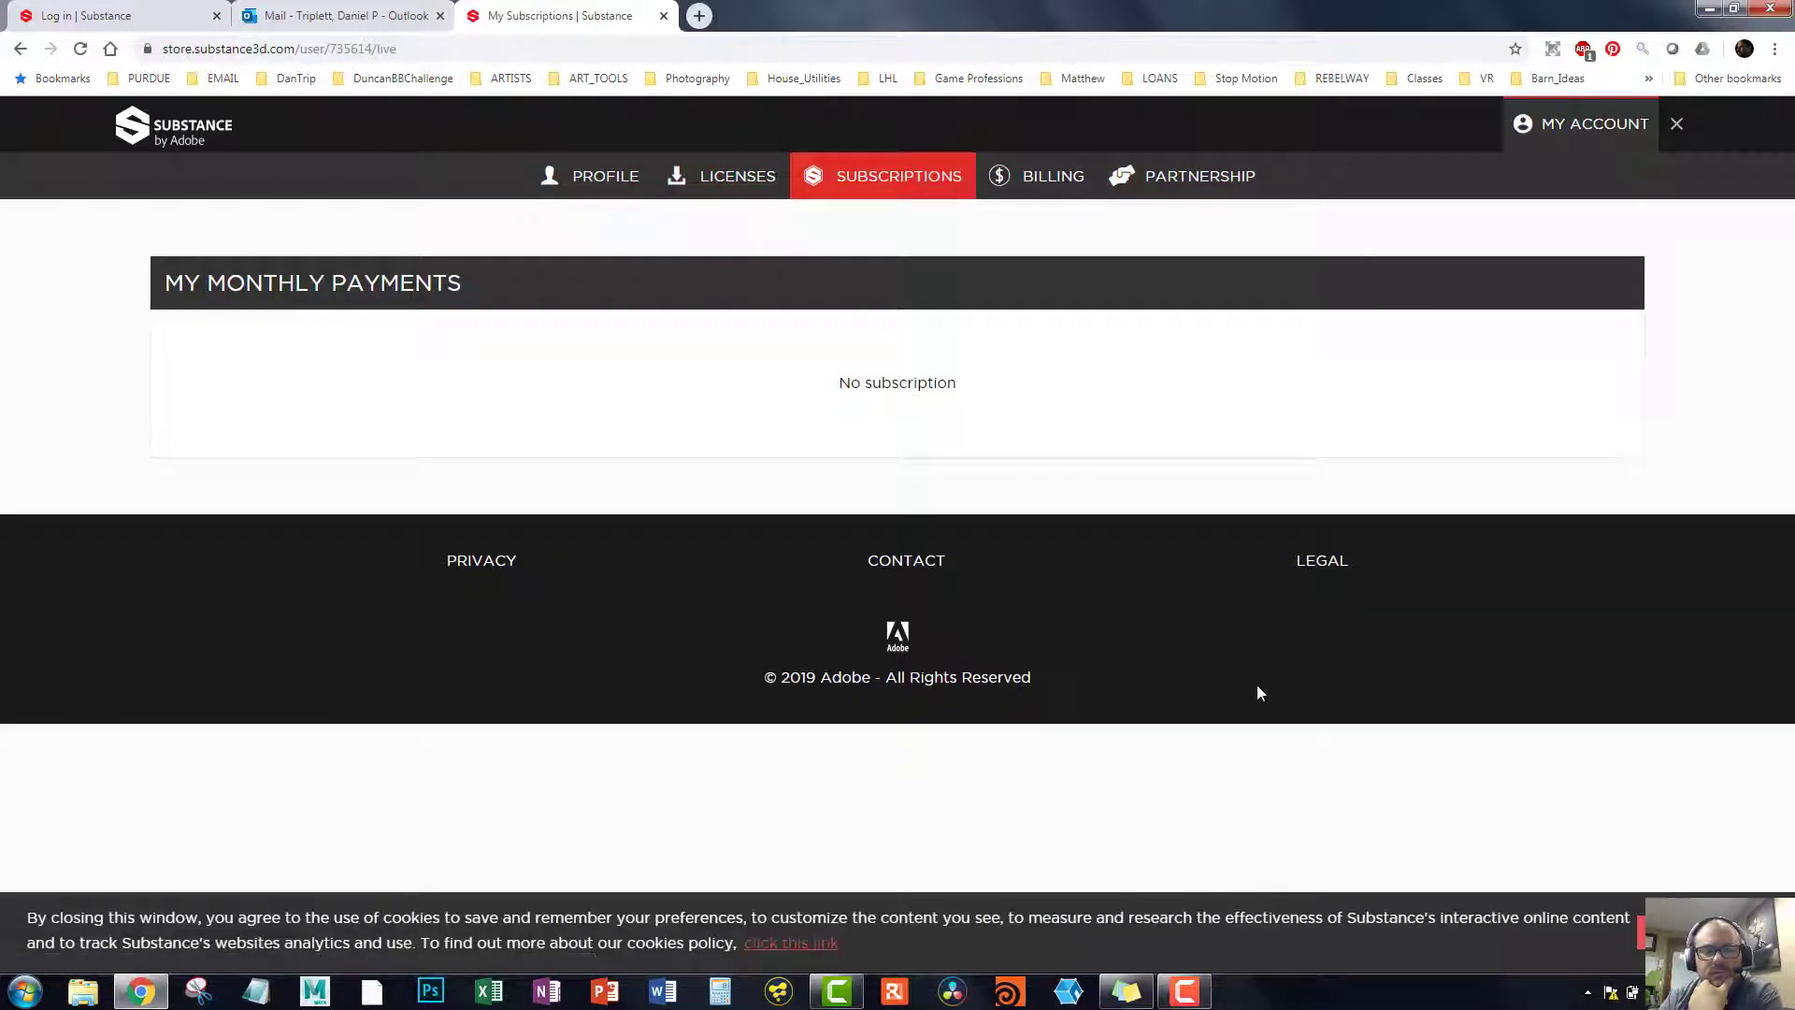
click(1052, 177)
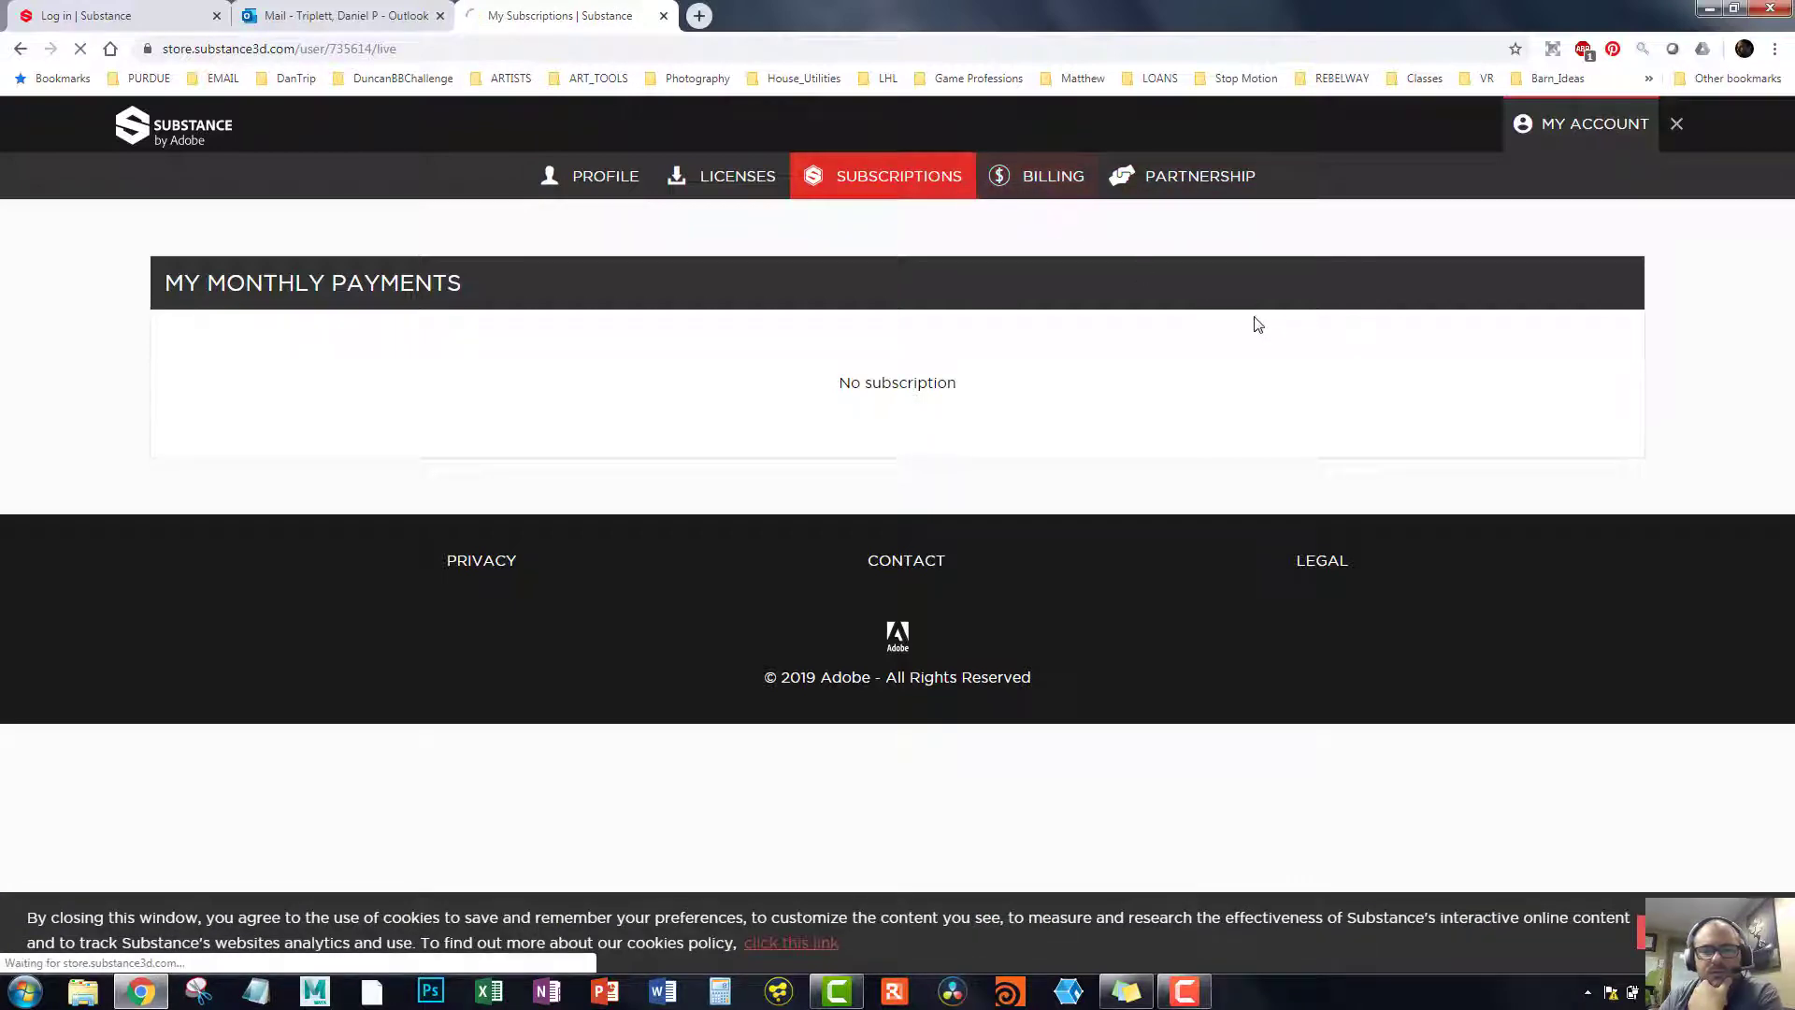
Step: View the Partnership page and dismiss the cookie notice
click(1180, 185)
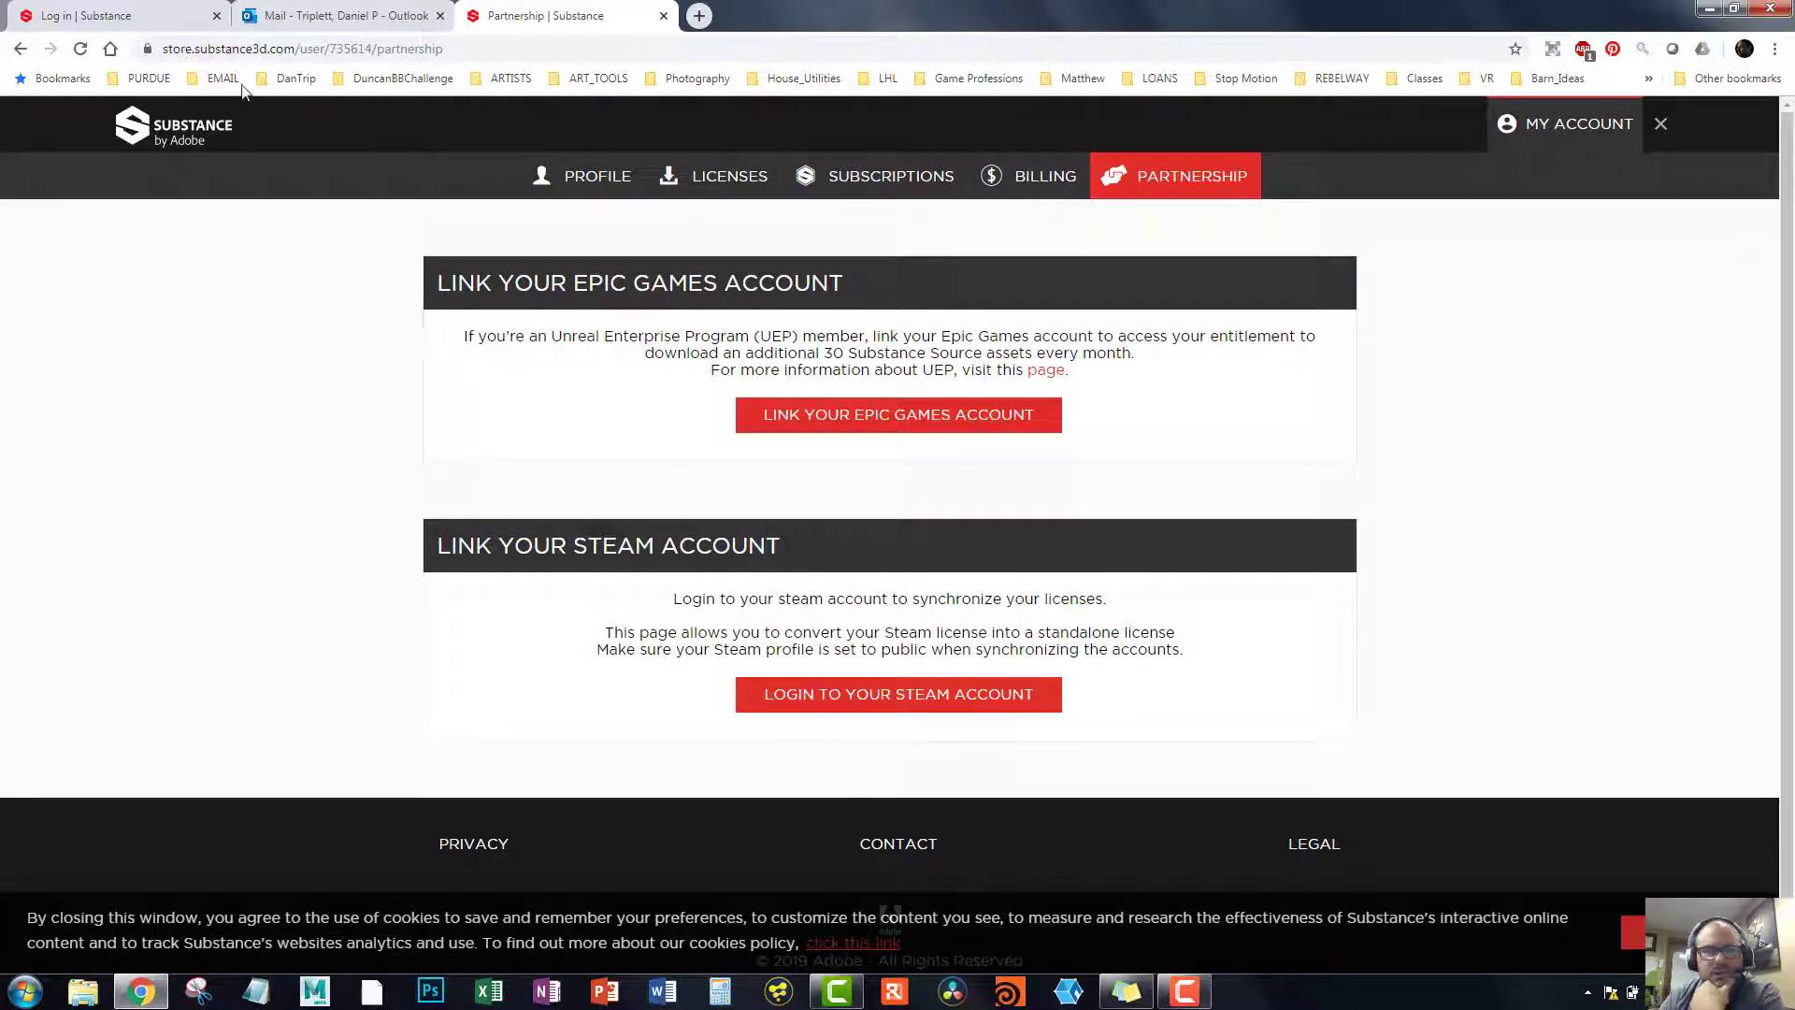
scroll(690, 540, down, 1)
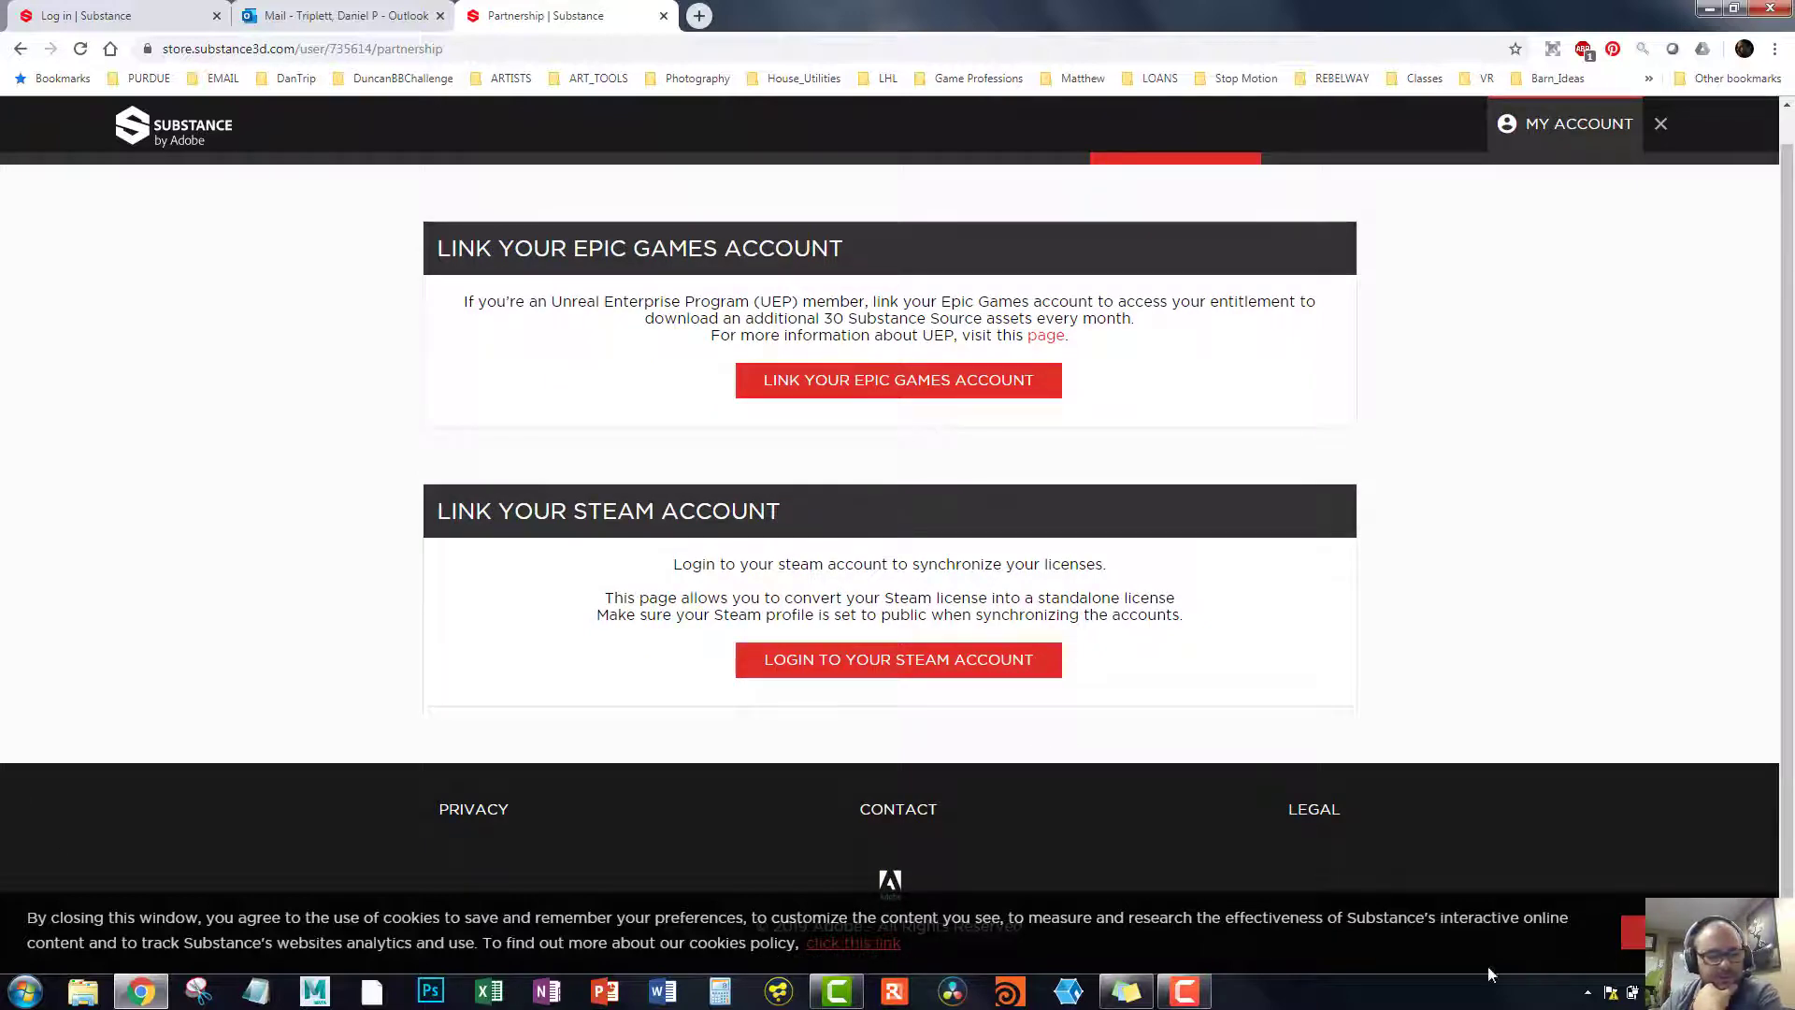
click(1634, 932)
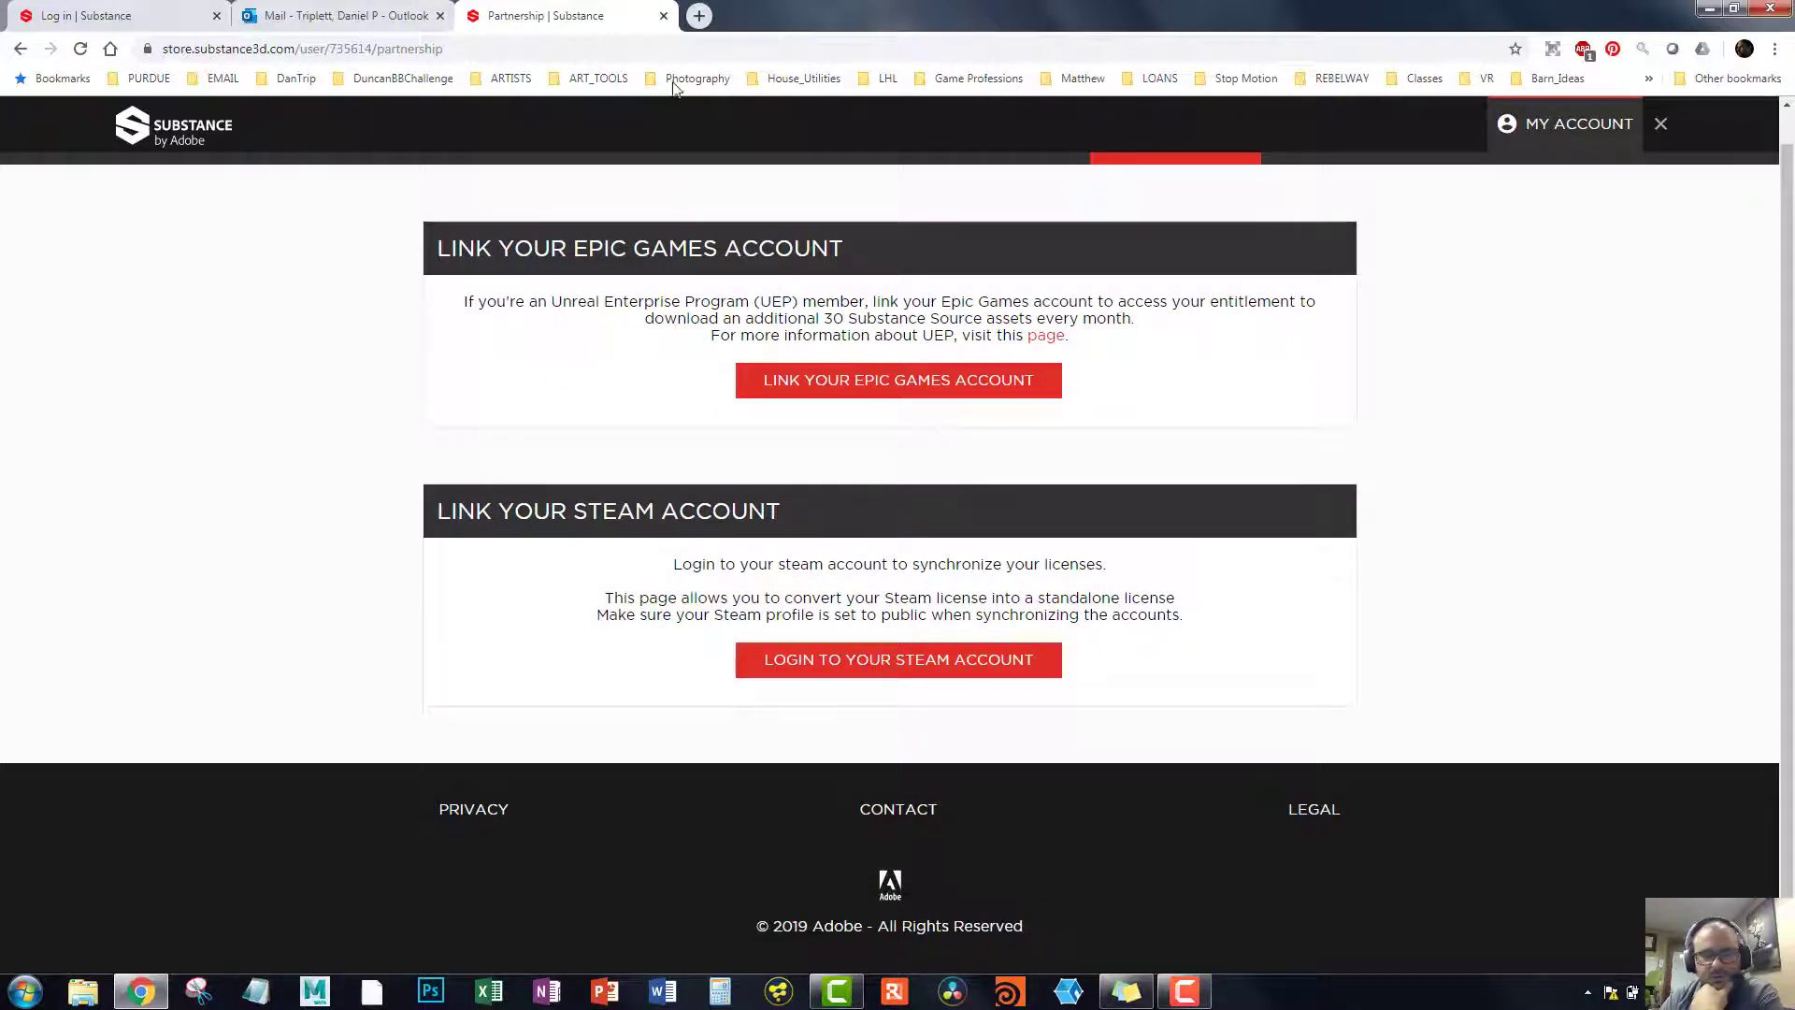
scroll(1182, 439, up, 1)
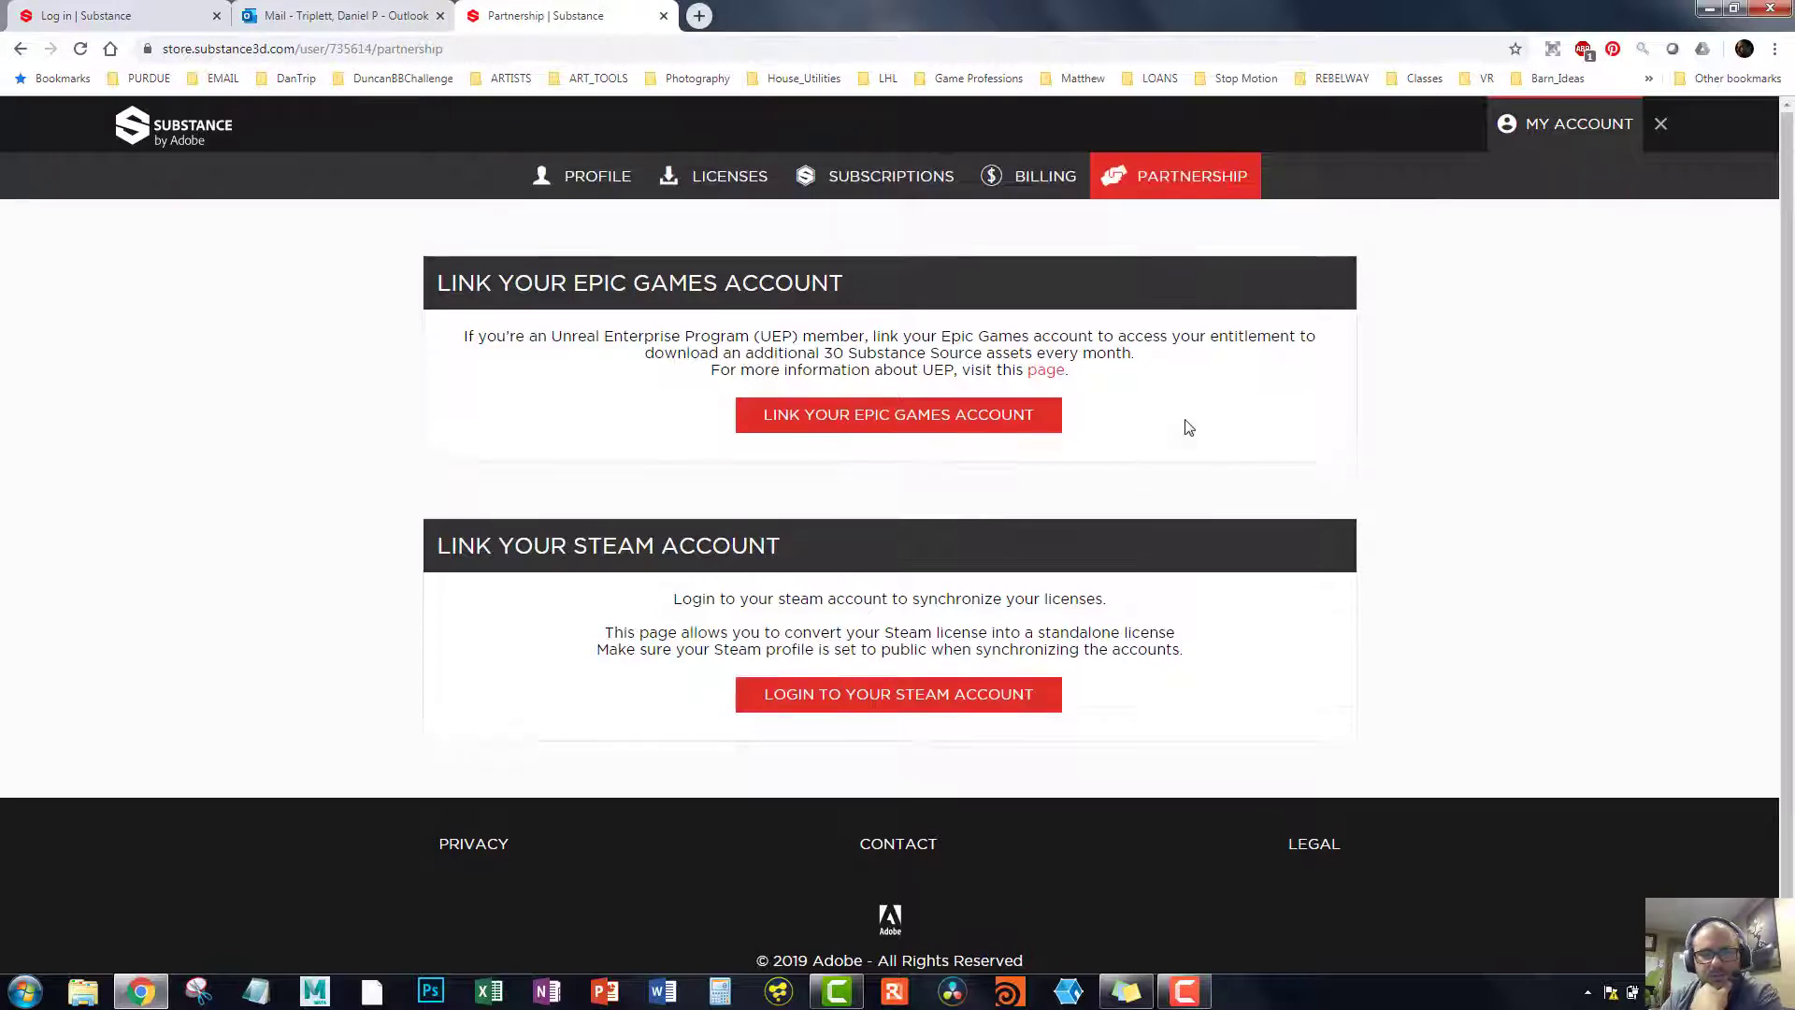
Step: Opt in to the Substance Newsletter on the profile and open the profile editing page
click(583, 182)
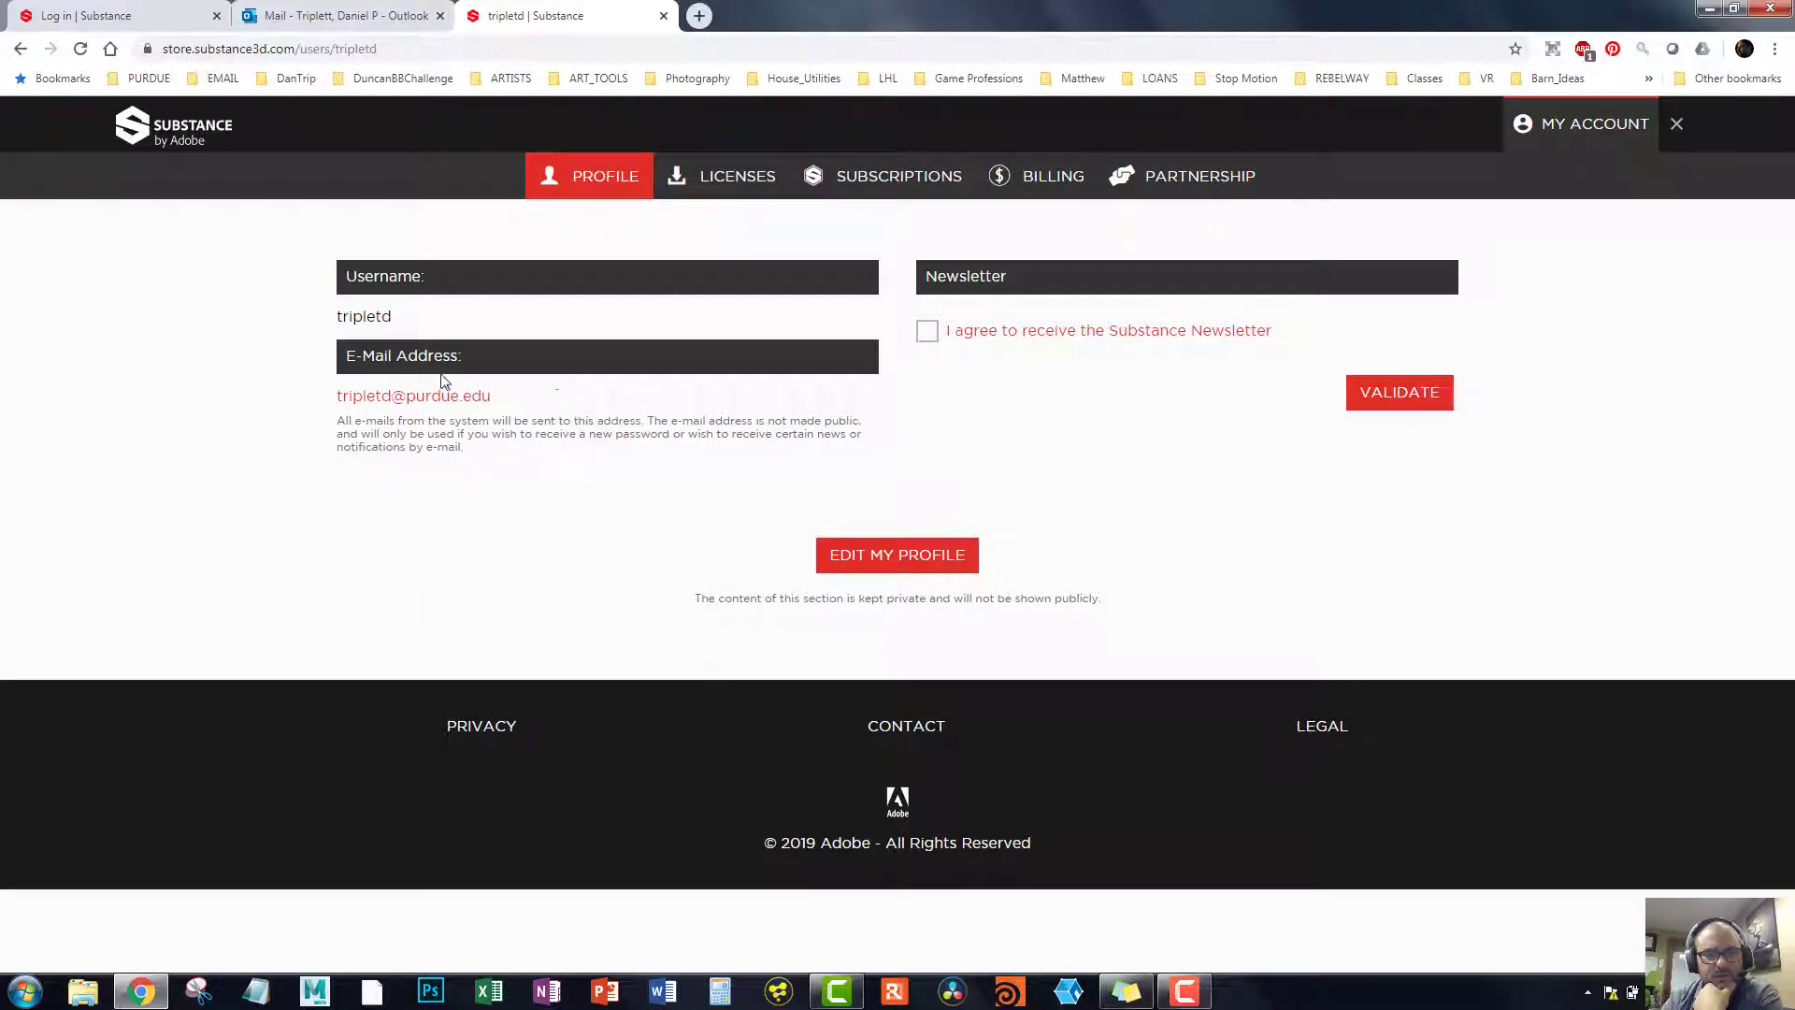
click(928, 336)
click(1422, 400)
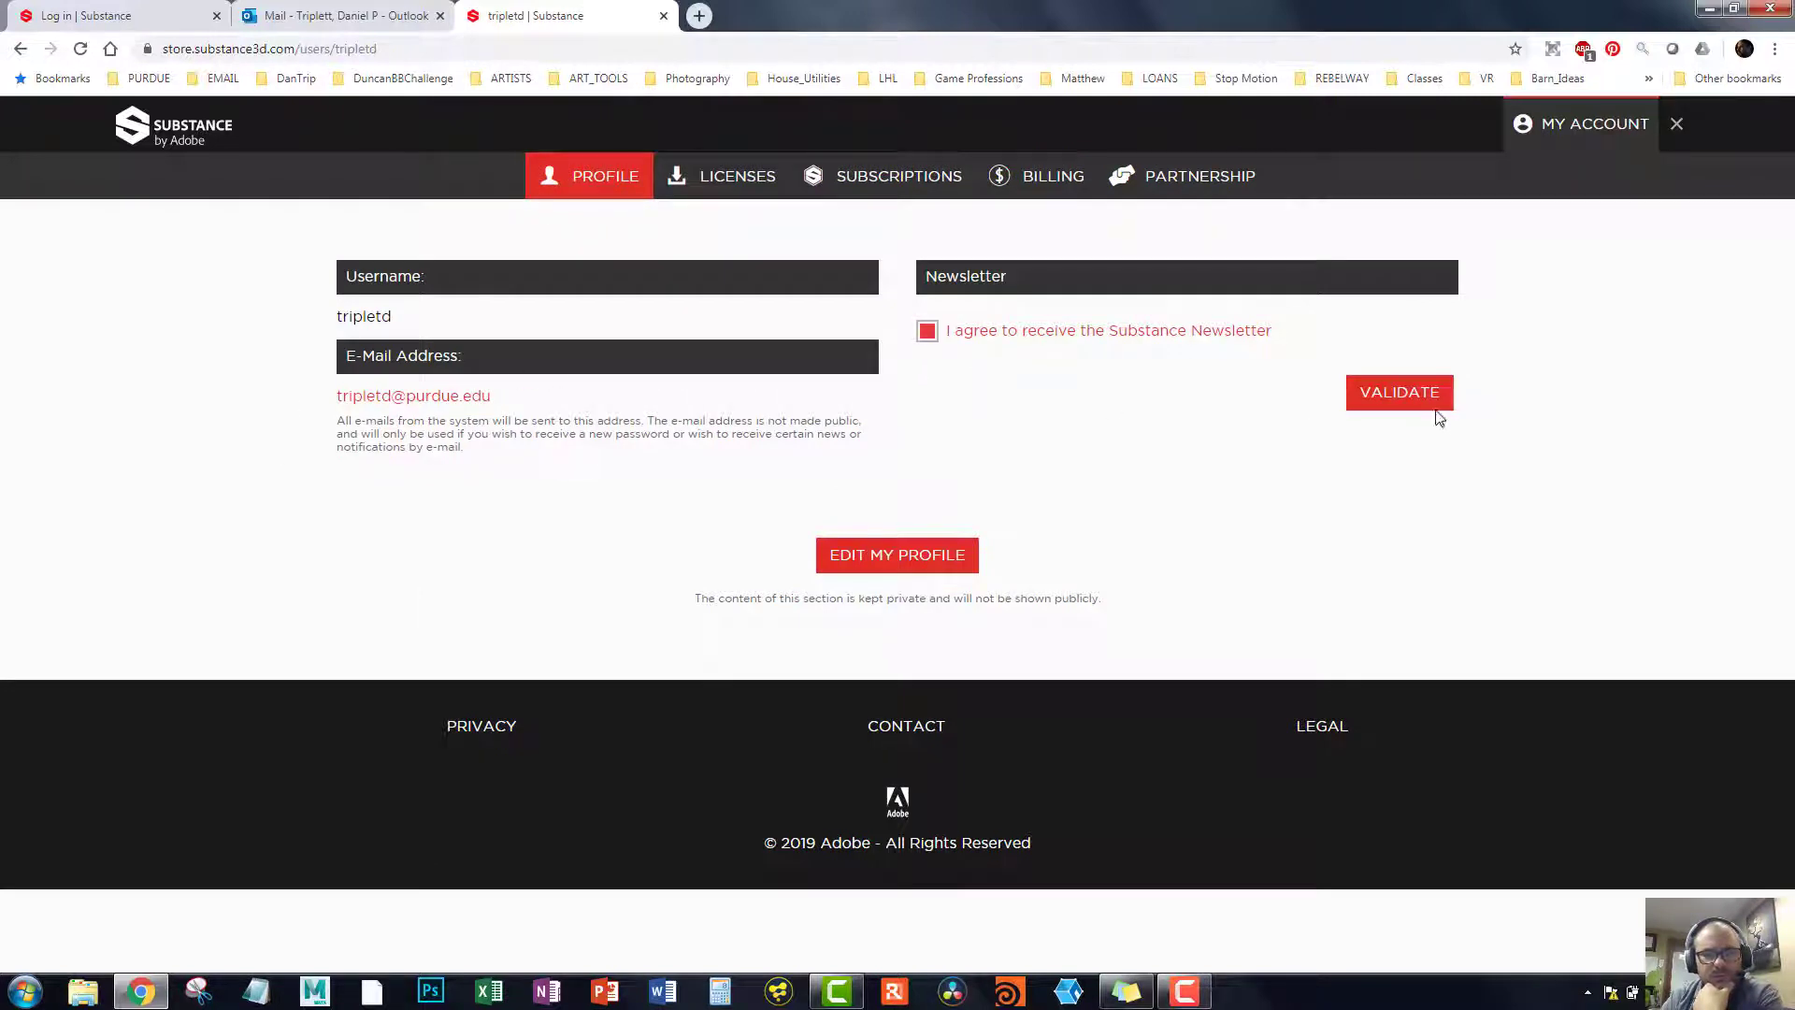
click(894, 547)
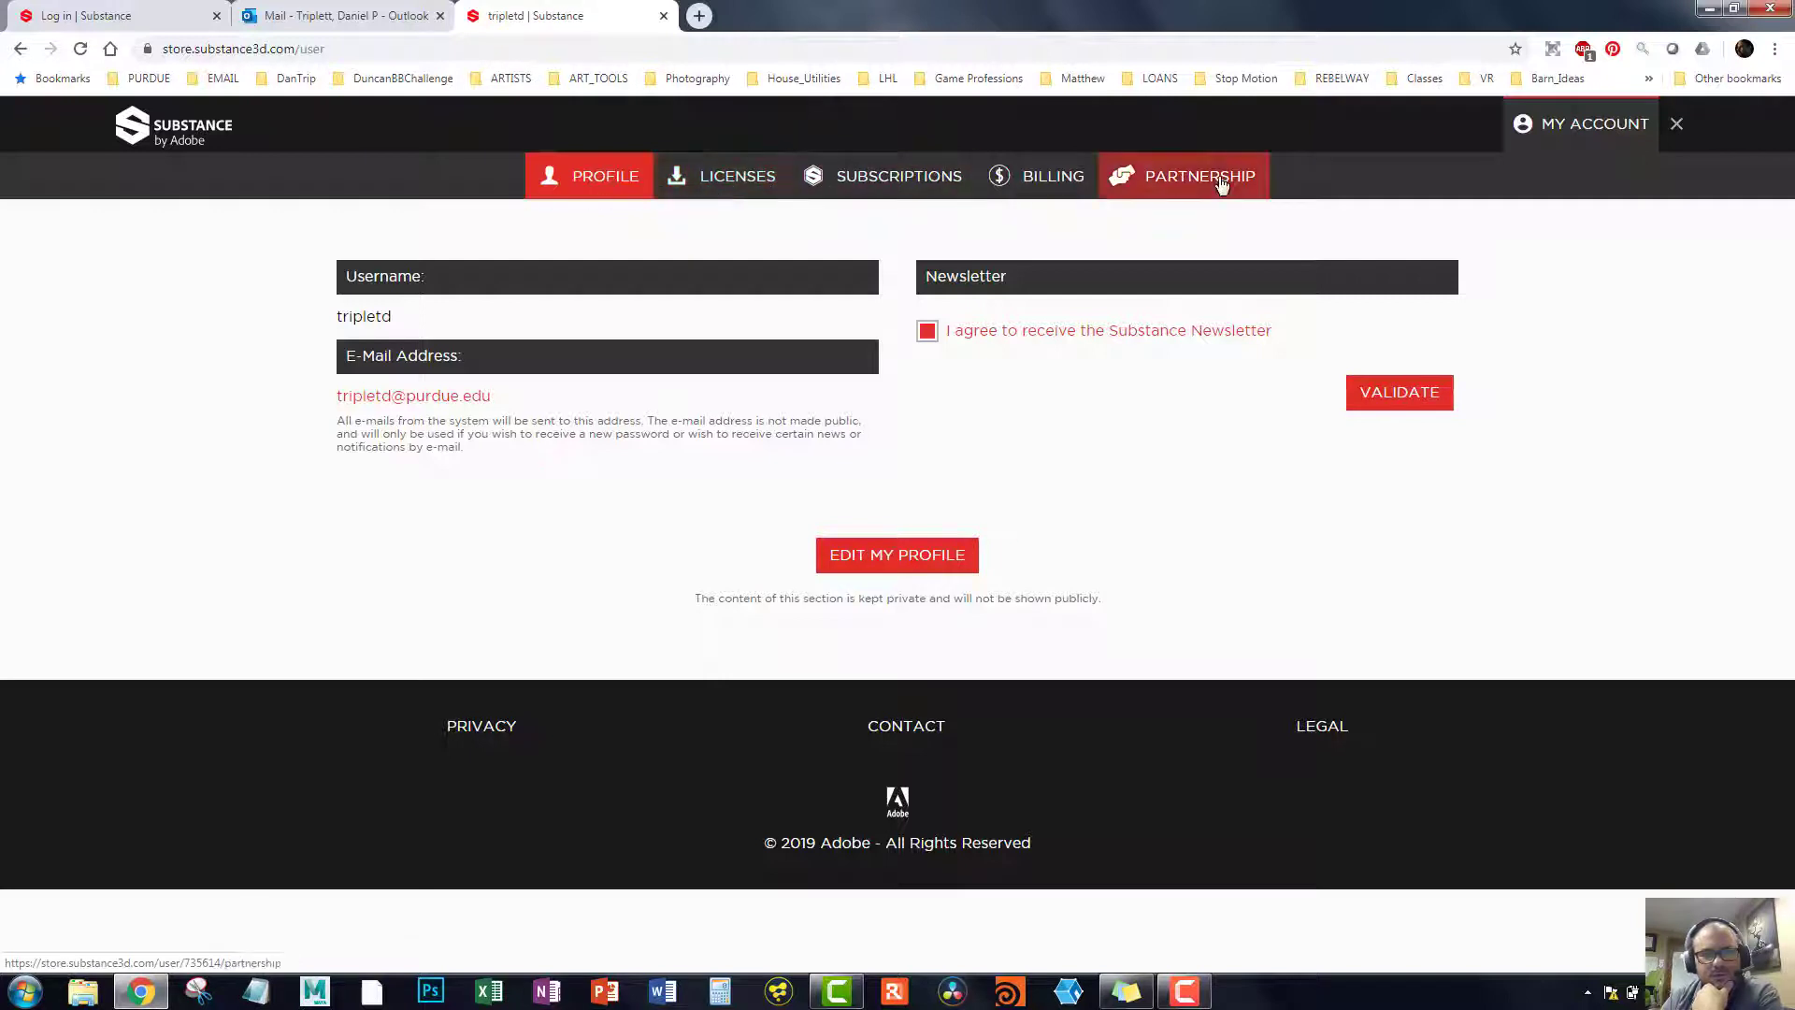
Step: Check license upgrade options, billing and profile details, then return to the Substance home page
click(703, 187)
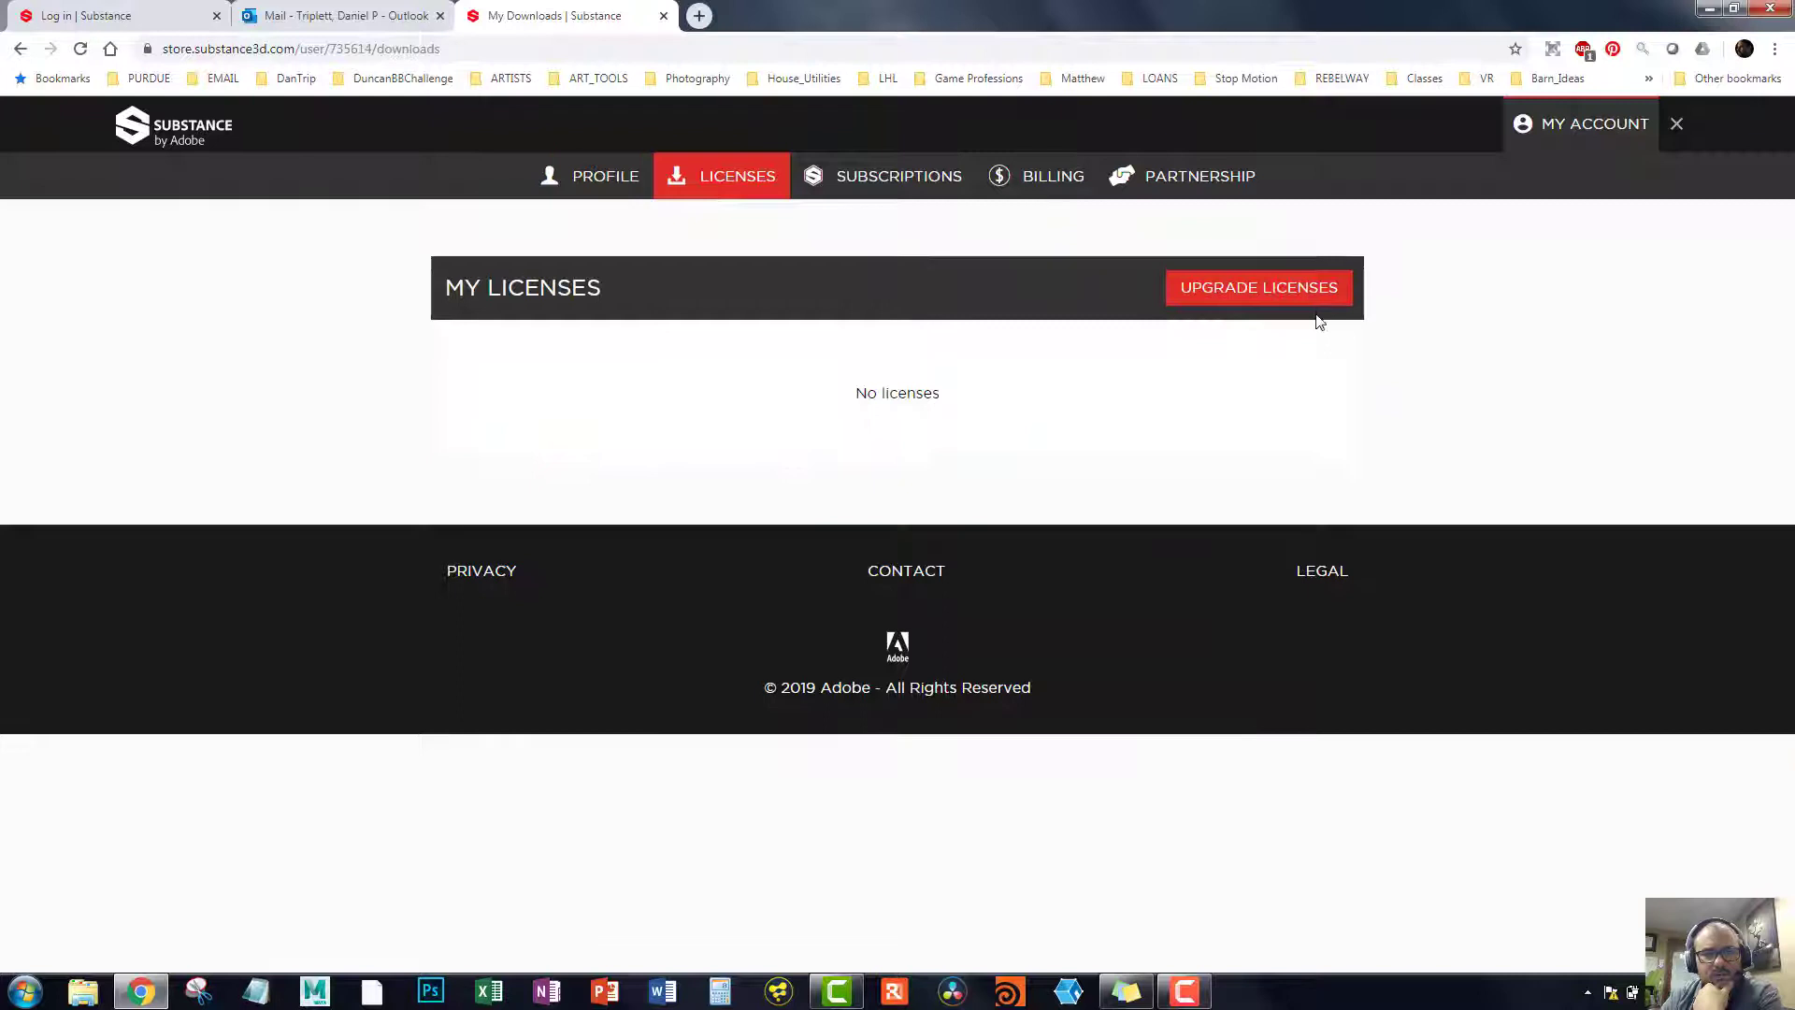
click(1292, 299)
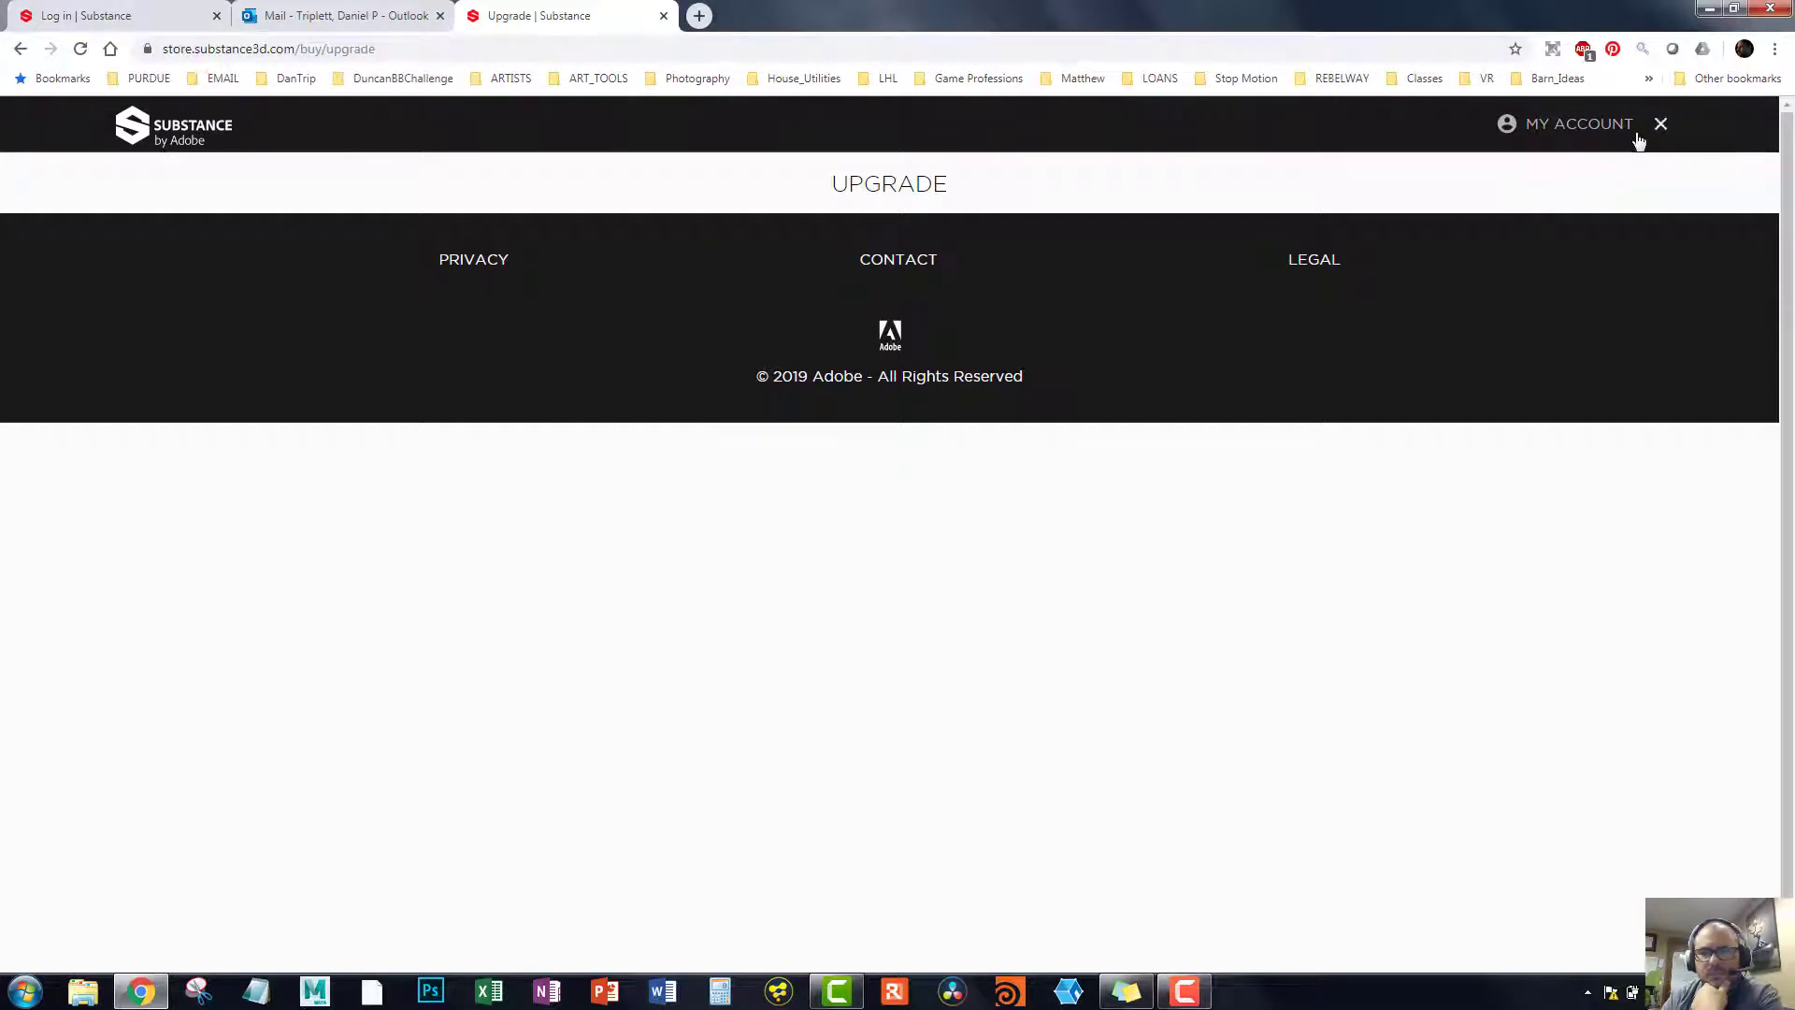
click(1597, 136)
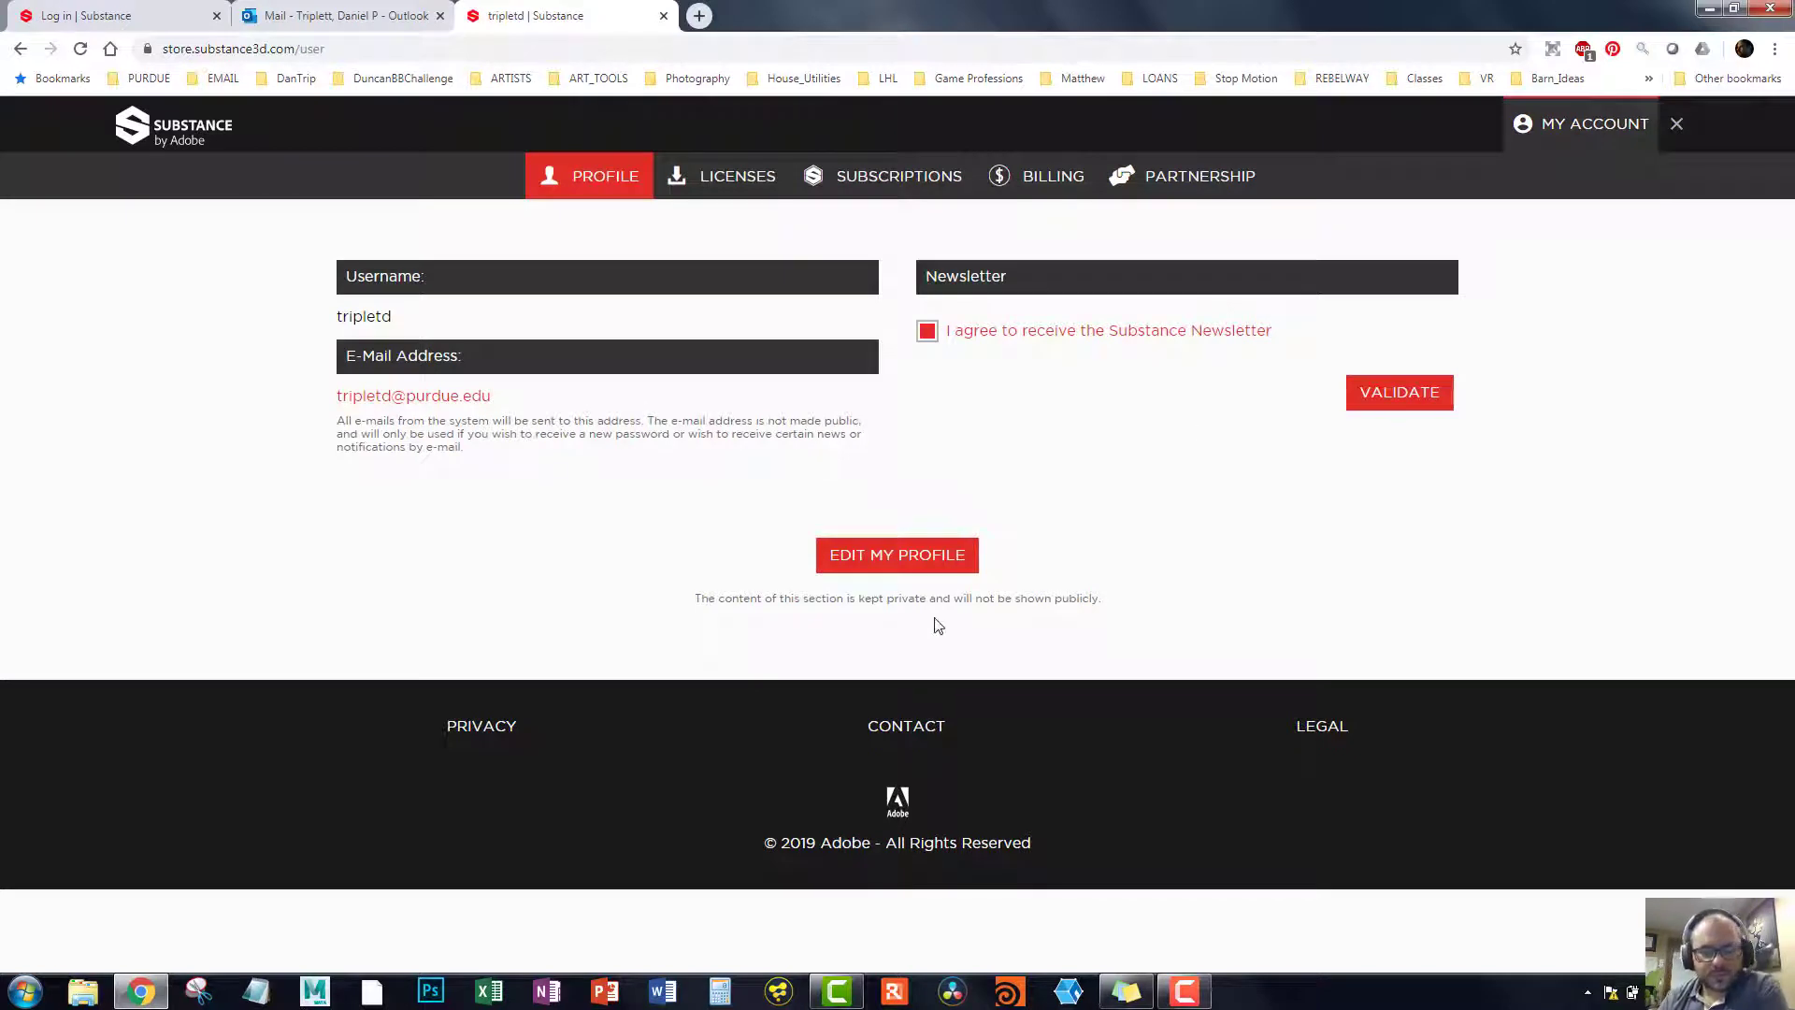
click(1026, 178)
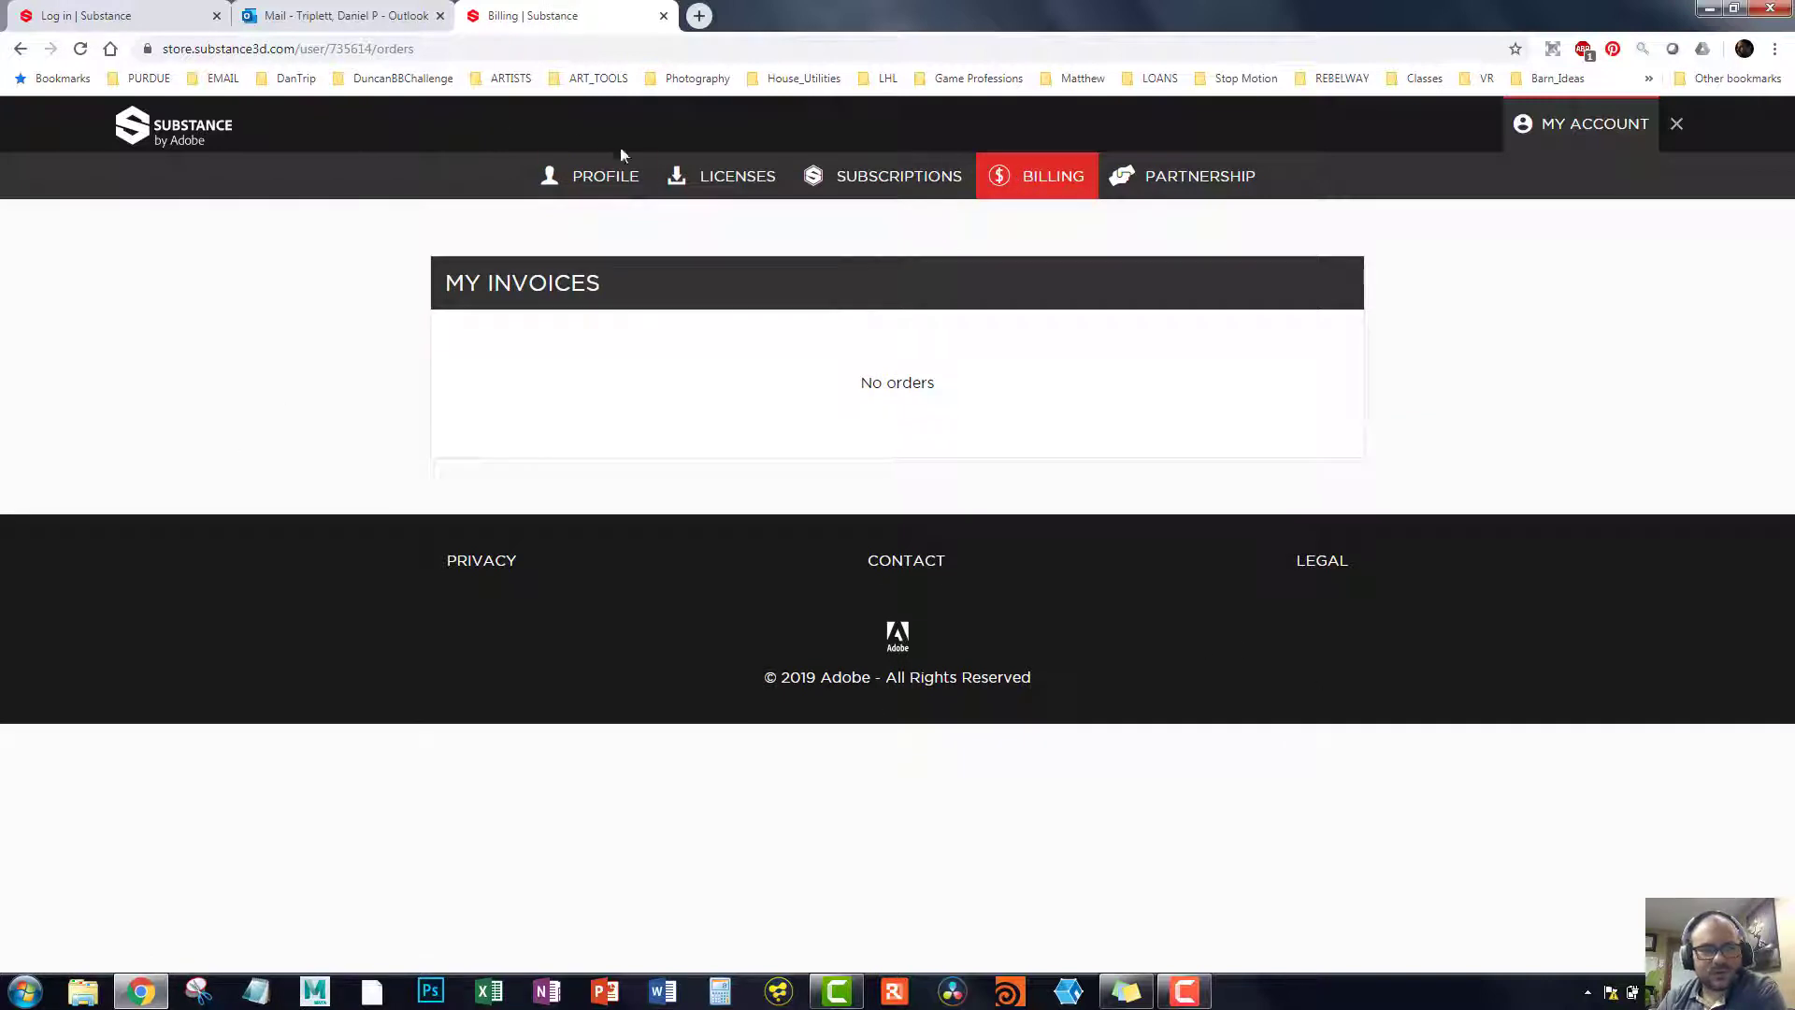
click(590, 176)
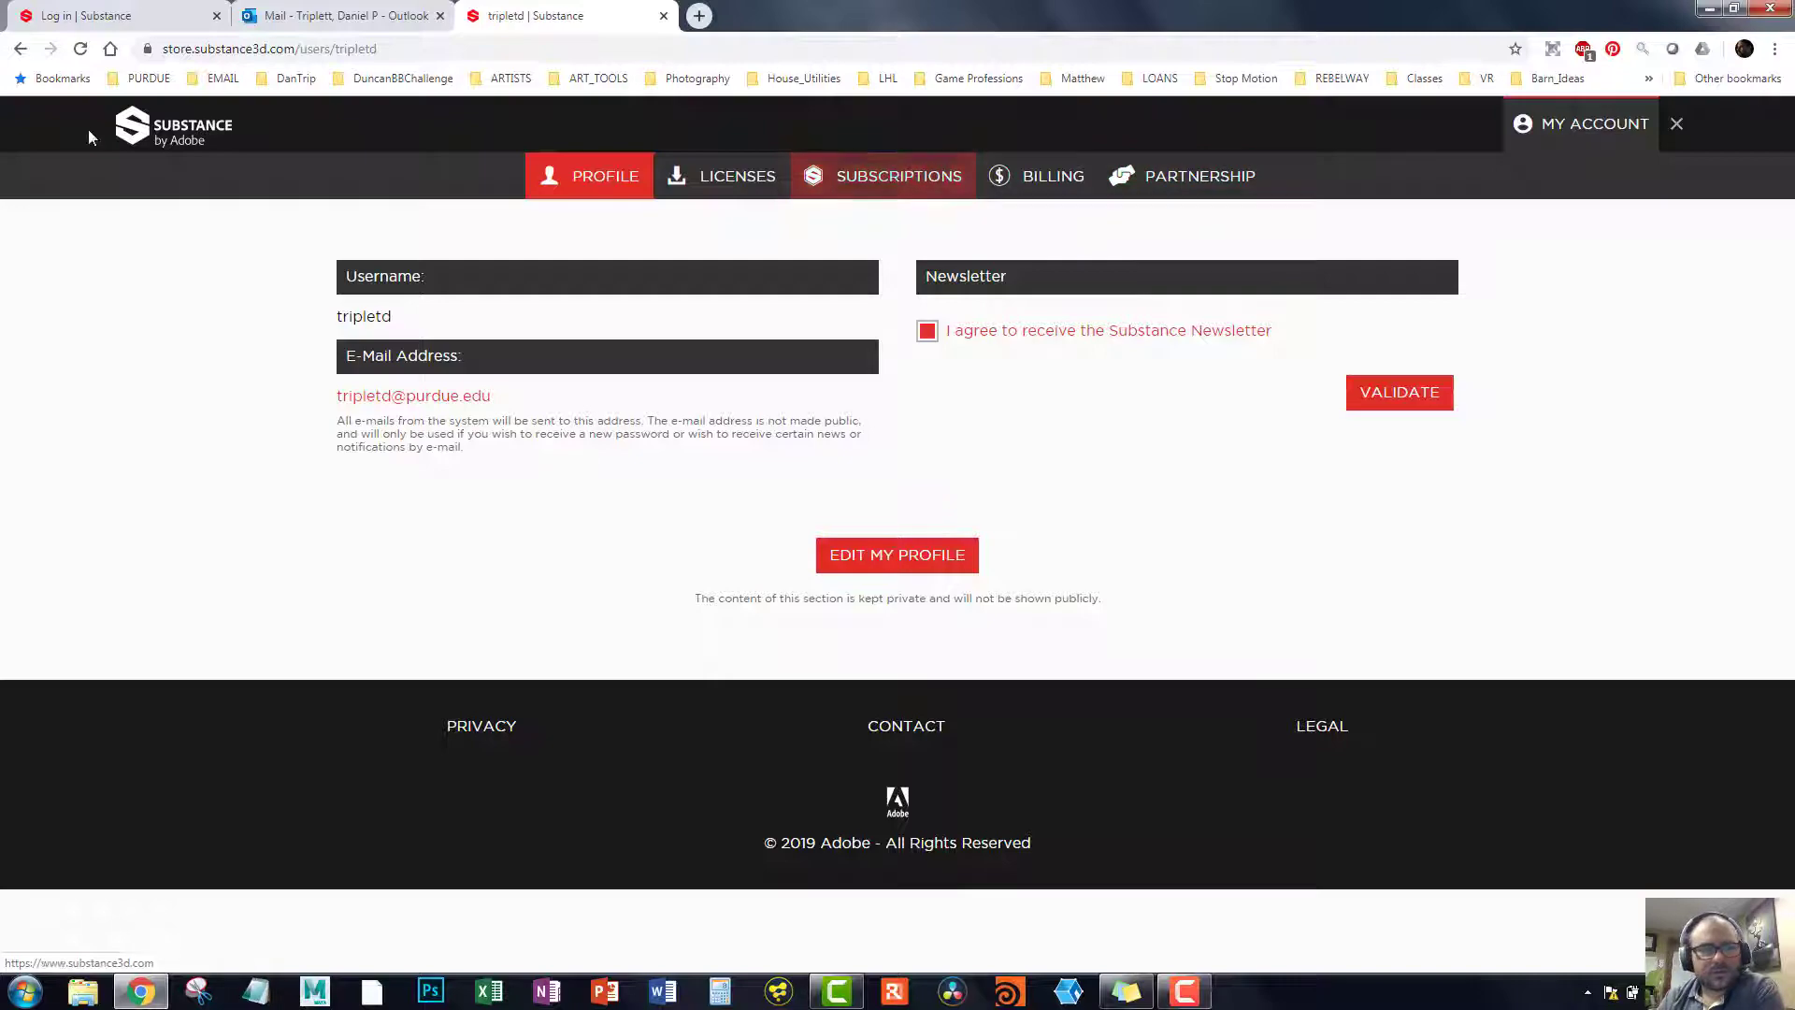
click(215, 141)
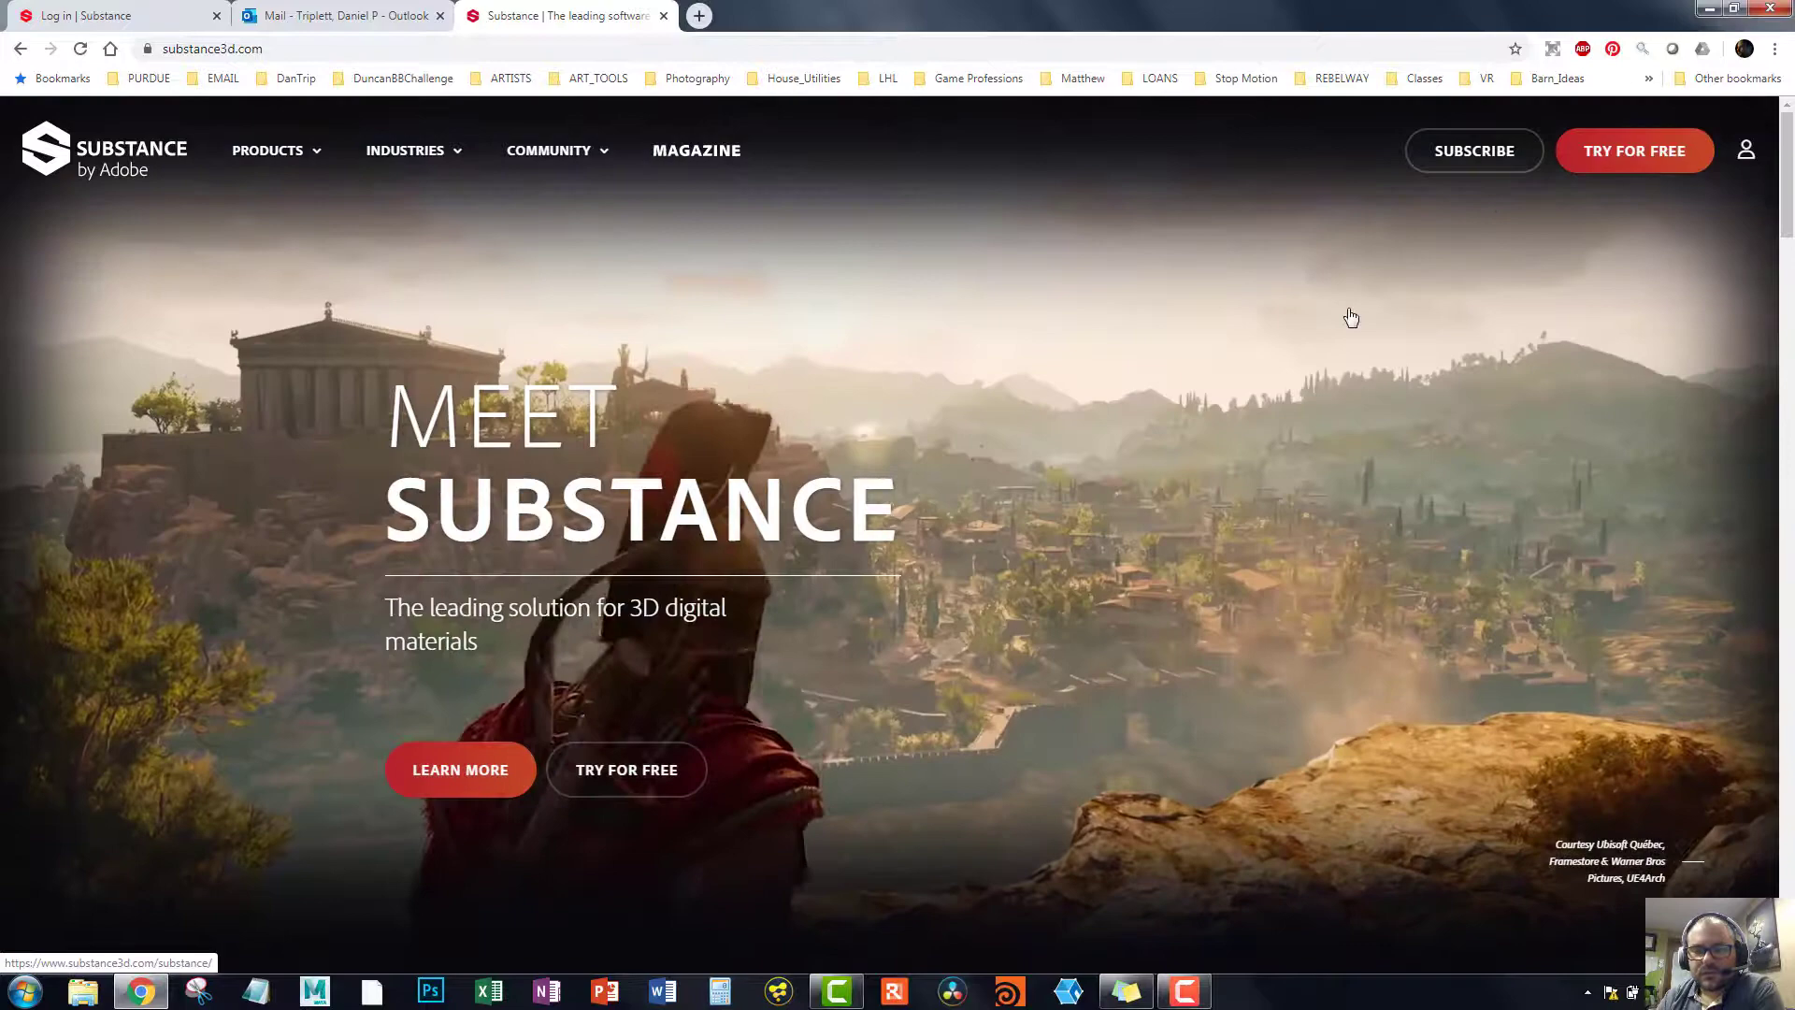
Step: Open the free-trial download page and scroll through it
click(551, 150)
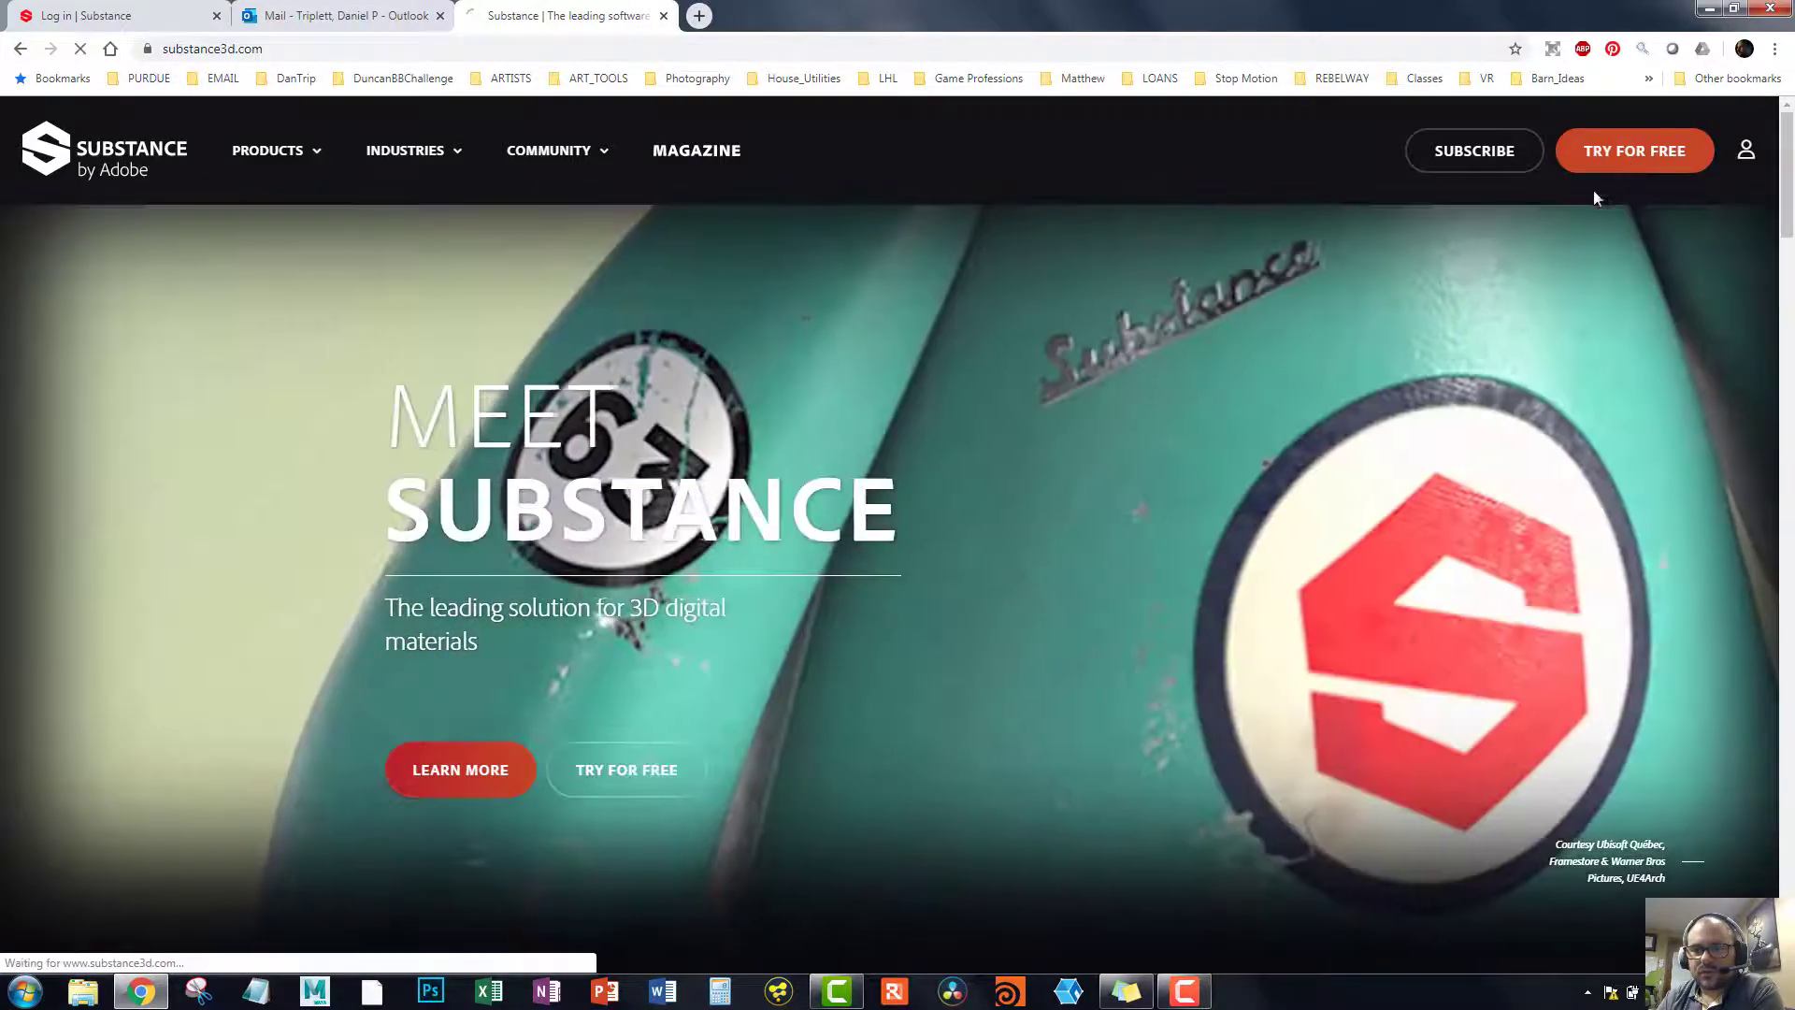
click(1636, 174)
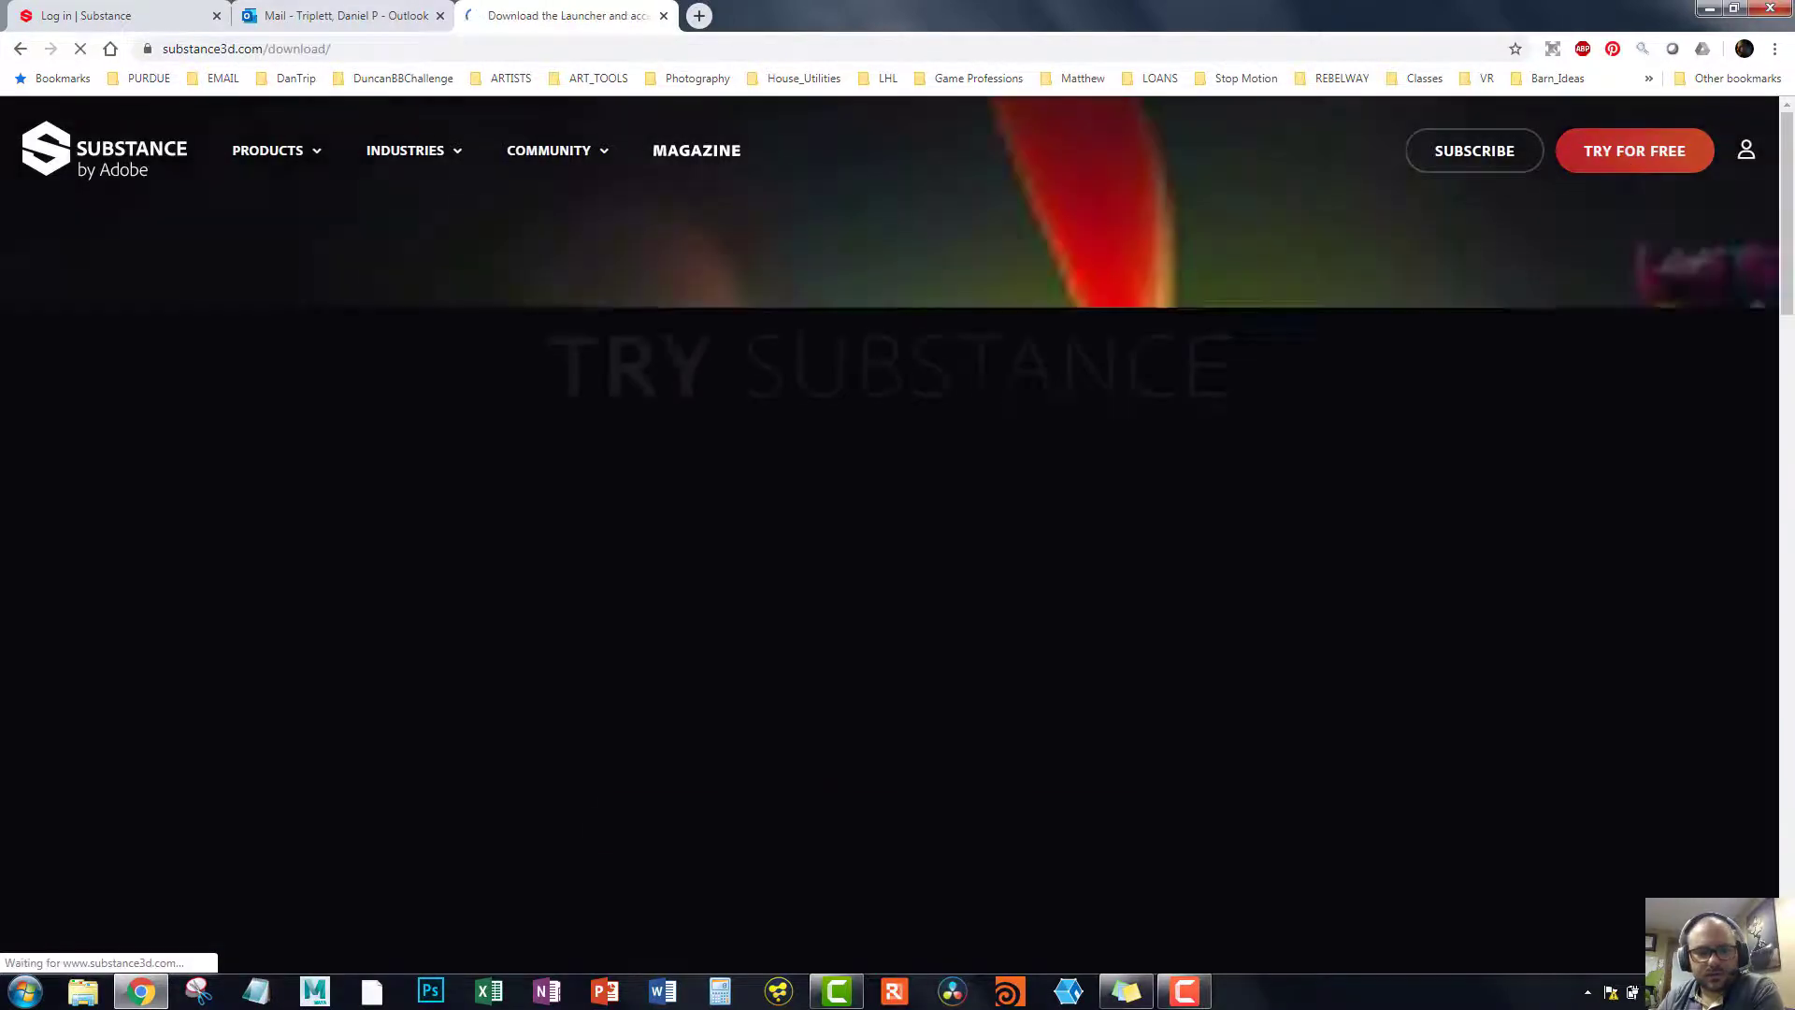
scroll(1125, 557, down, 10)
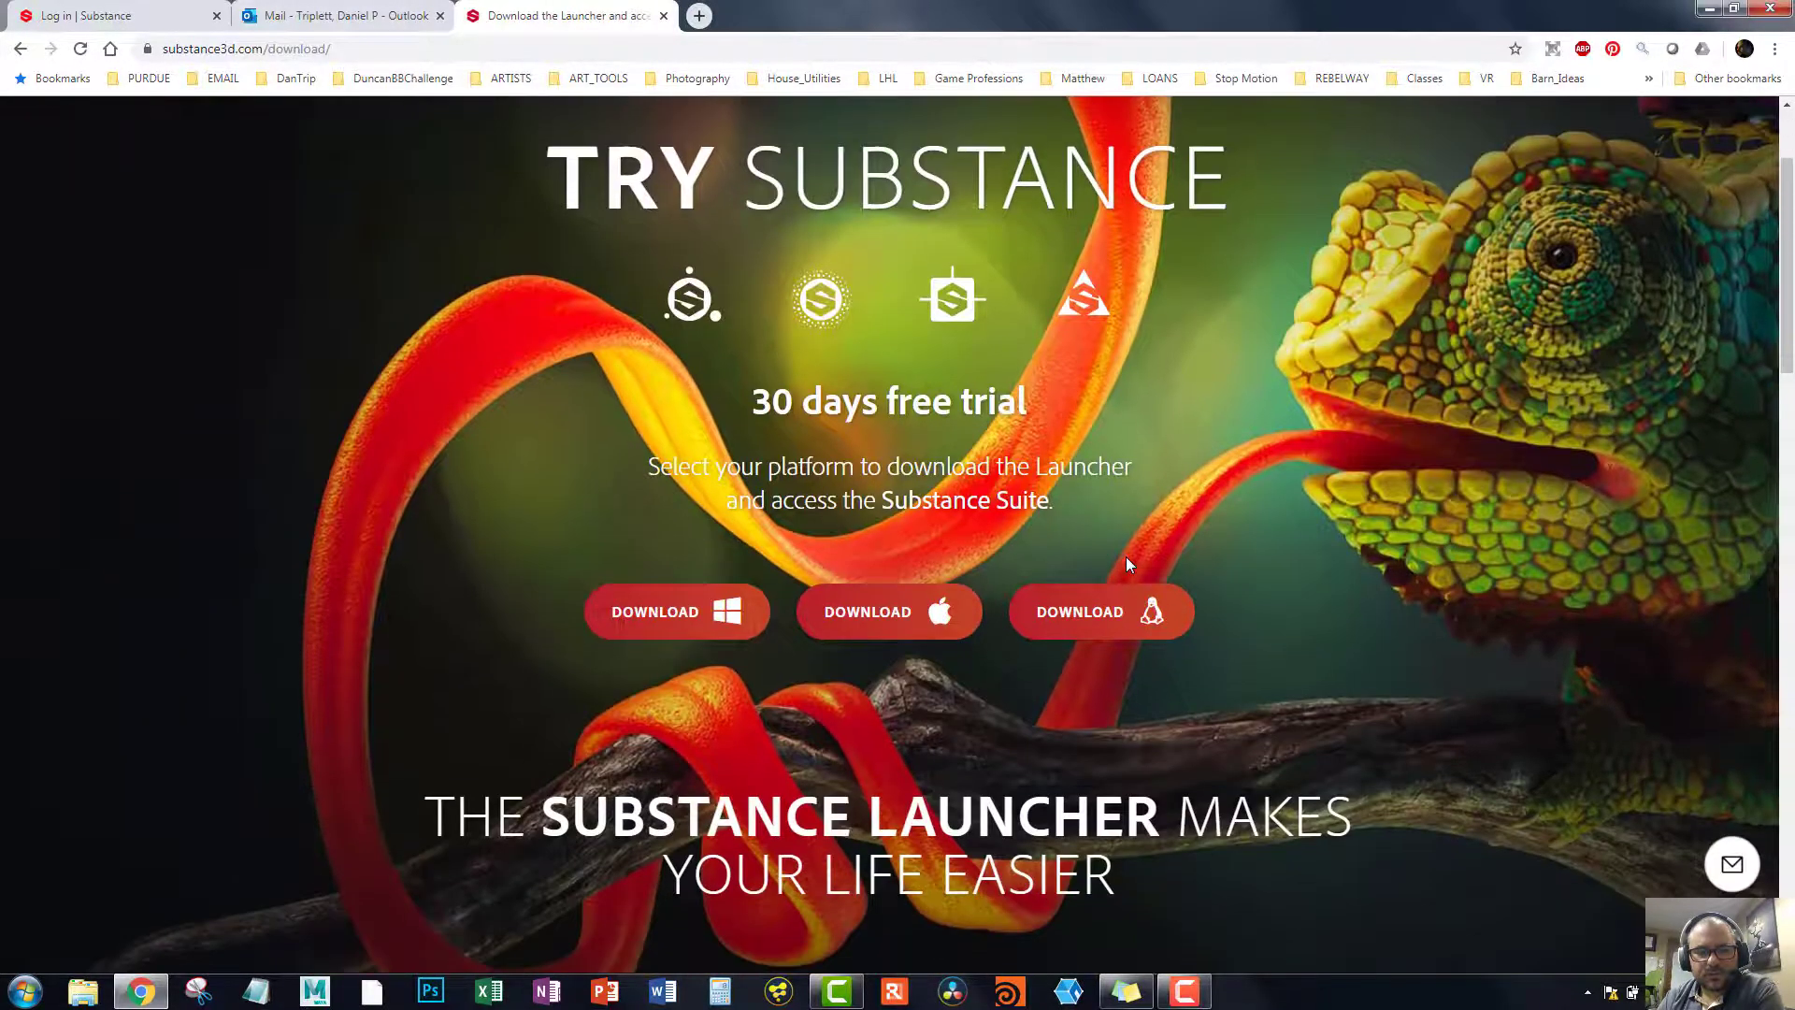
scroll(1230, 572, down, 9)
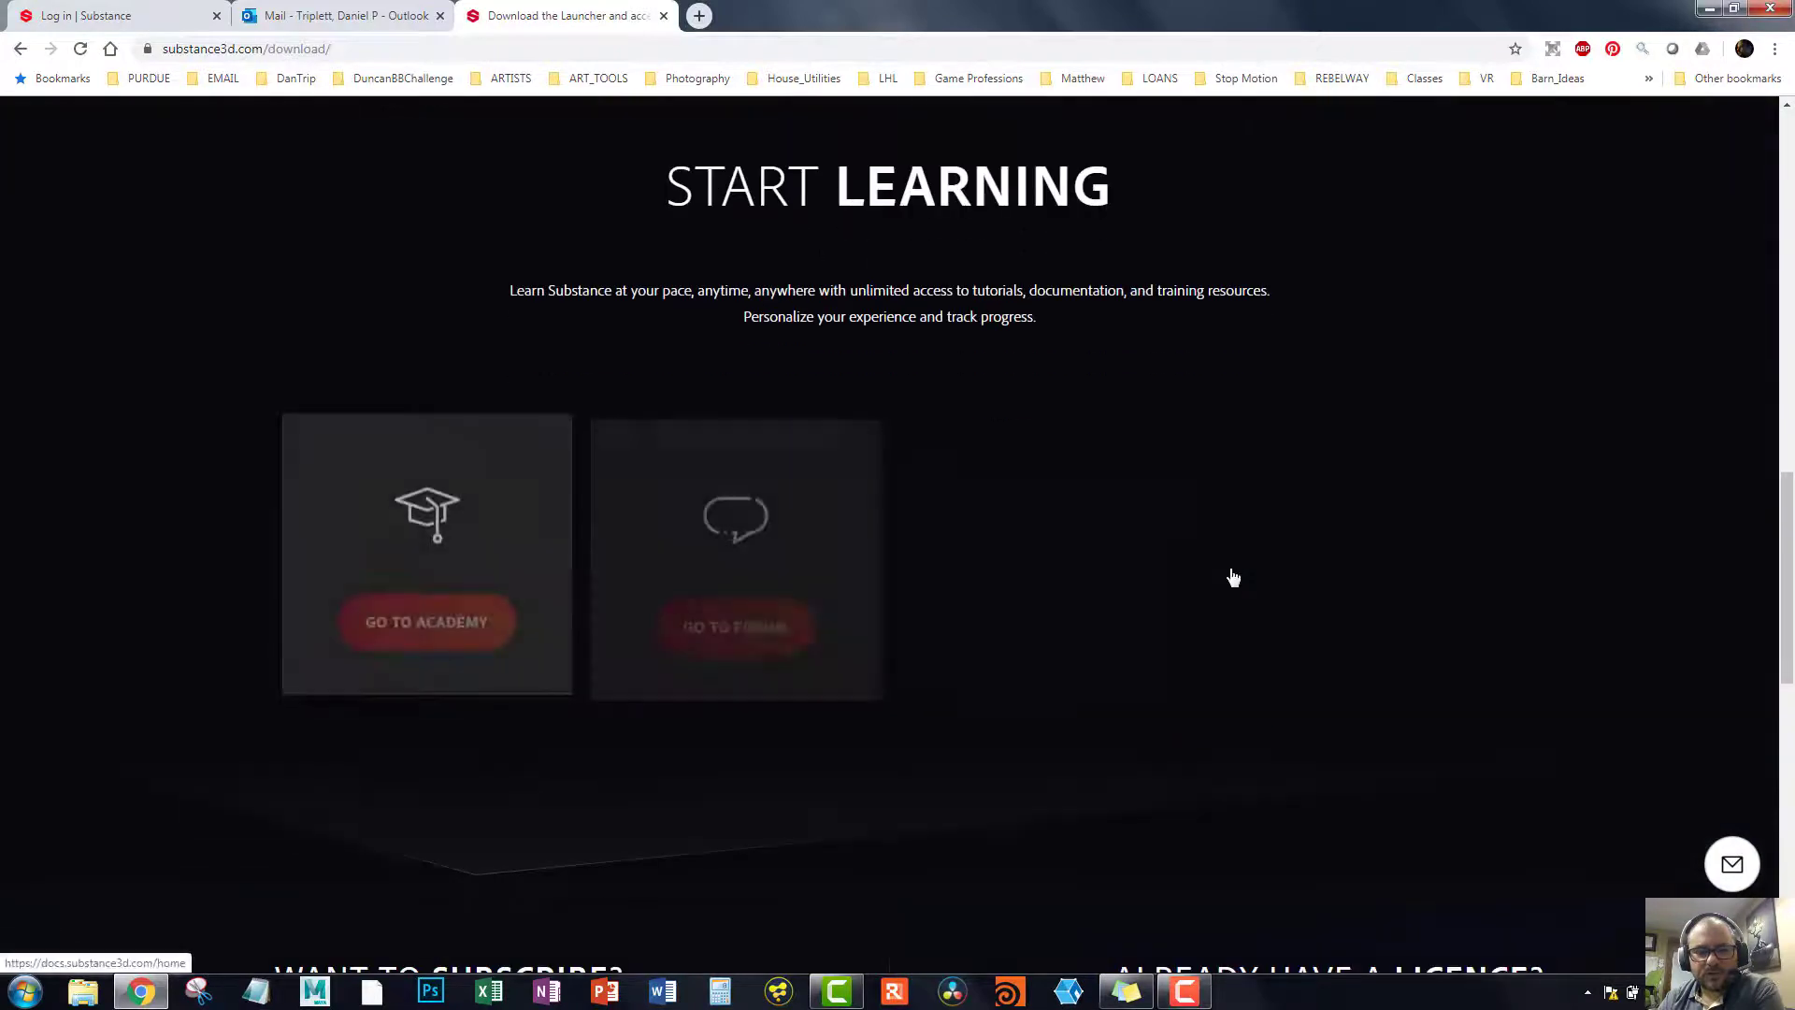
scroll(389, 393, up, 3)
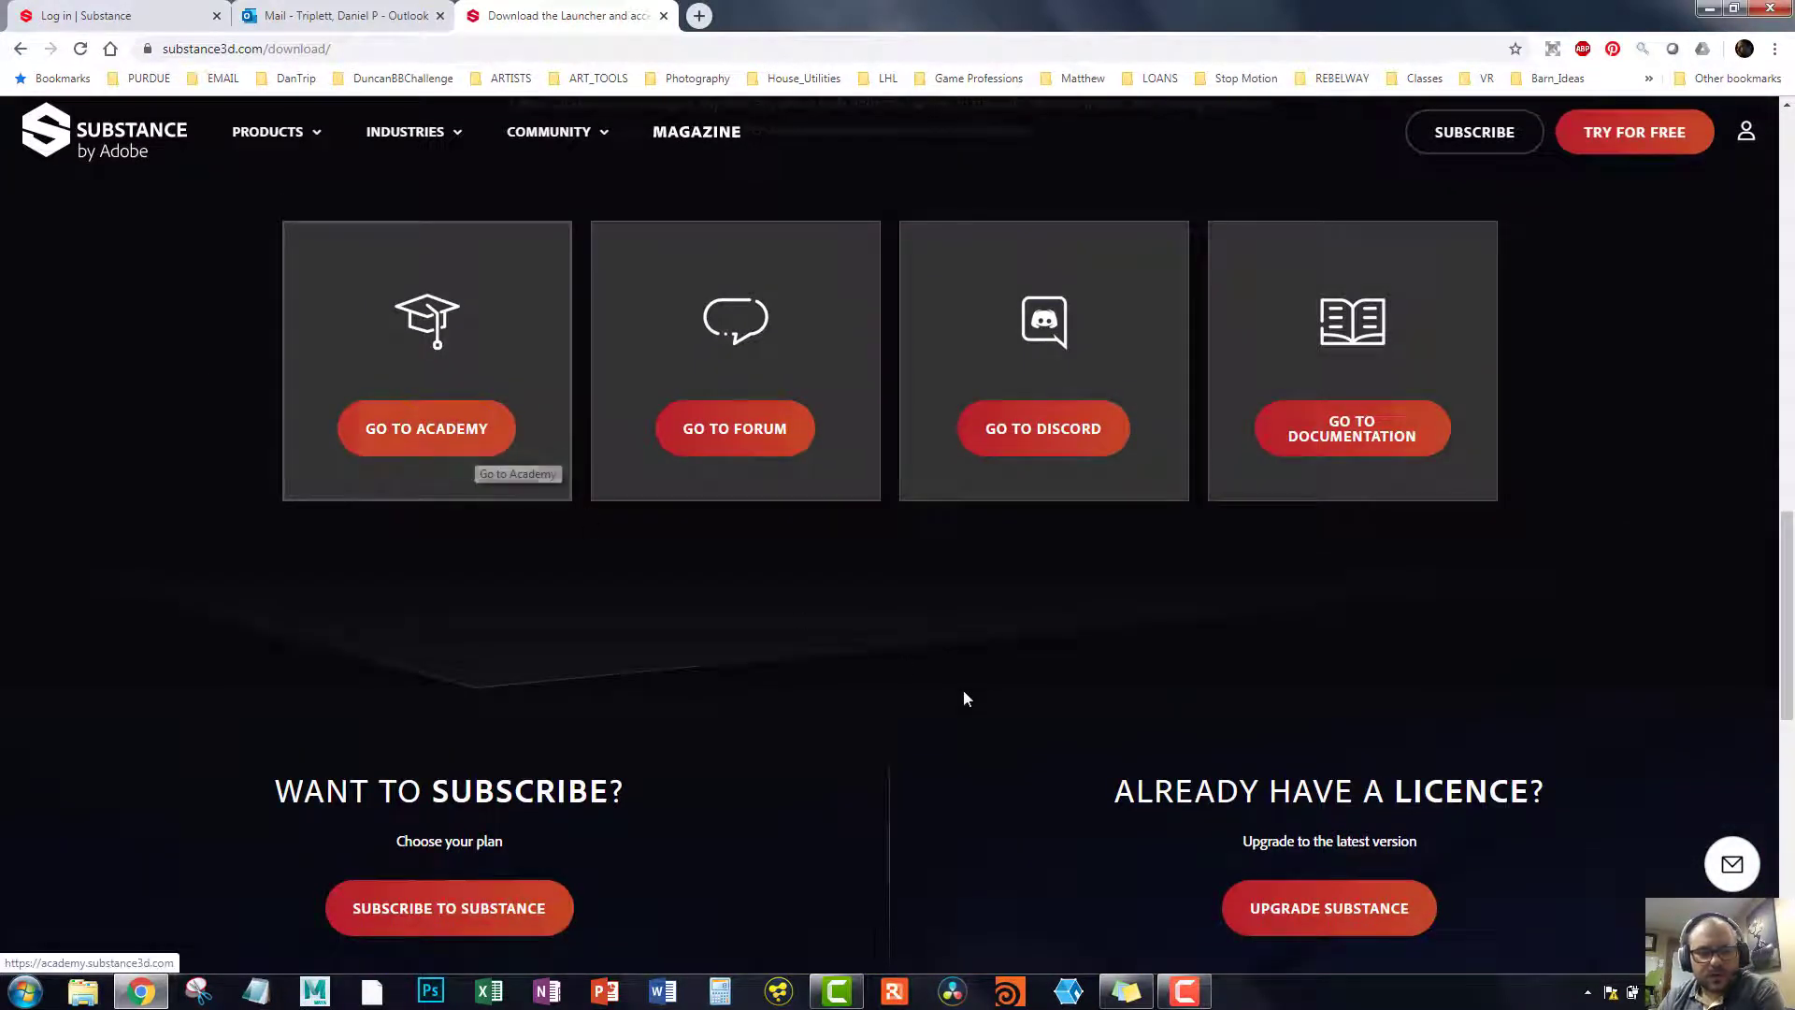
scroll(997, 673, down, 5)
scroll(997, 673, down, 4)
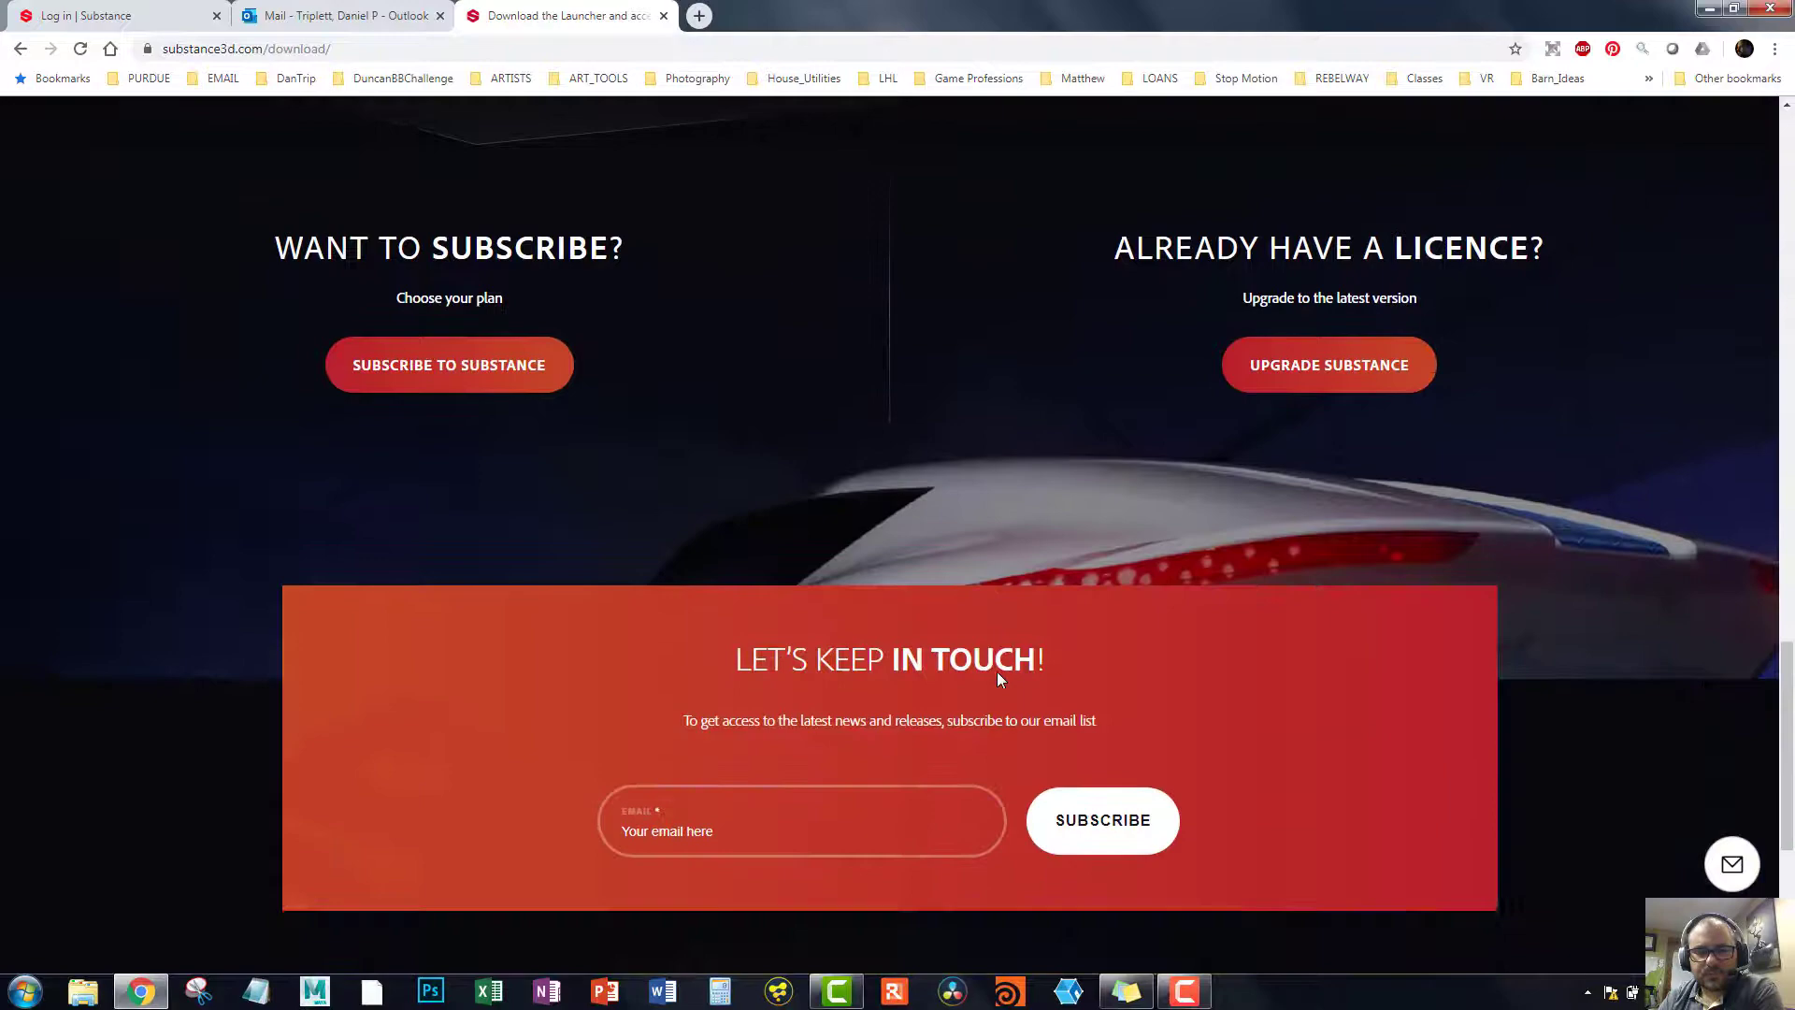
scroll(996, 673, down, 2)
scroll(988, 517, up, 12)
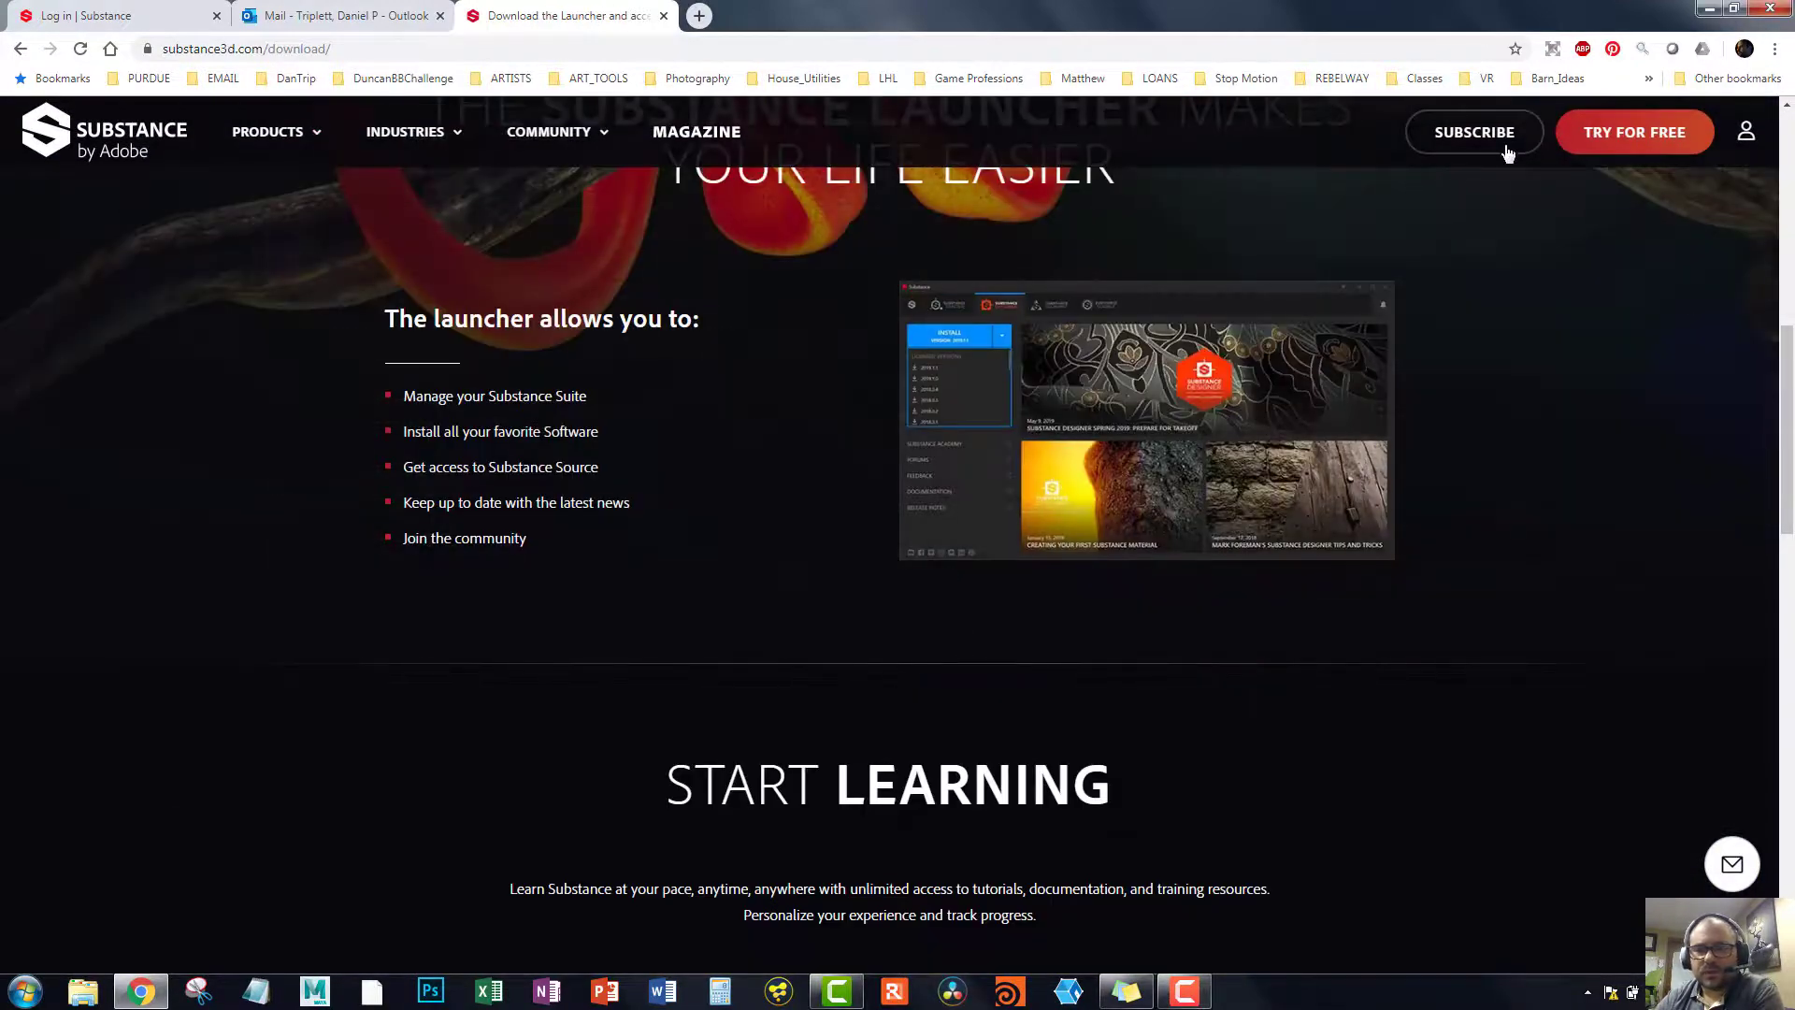
Step: Go to the subscription plans listing Indie, Pro and Enterprise licenses
click(1501, 142)
scroll(1084, 588, down, 3)
scroll(1094, 589, down, 15)
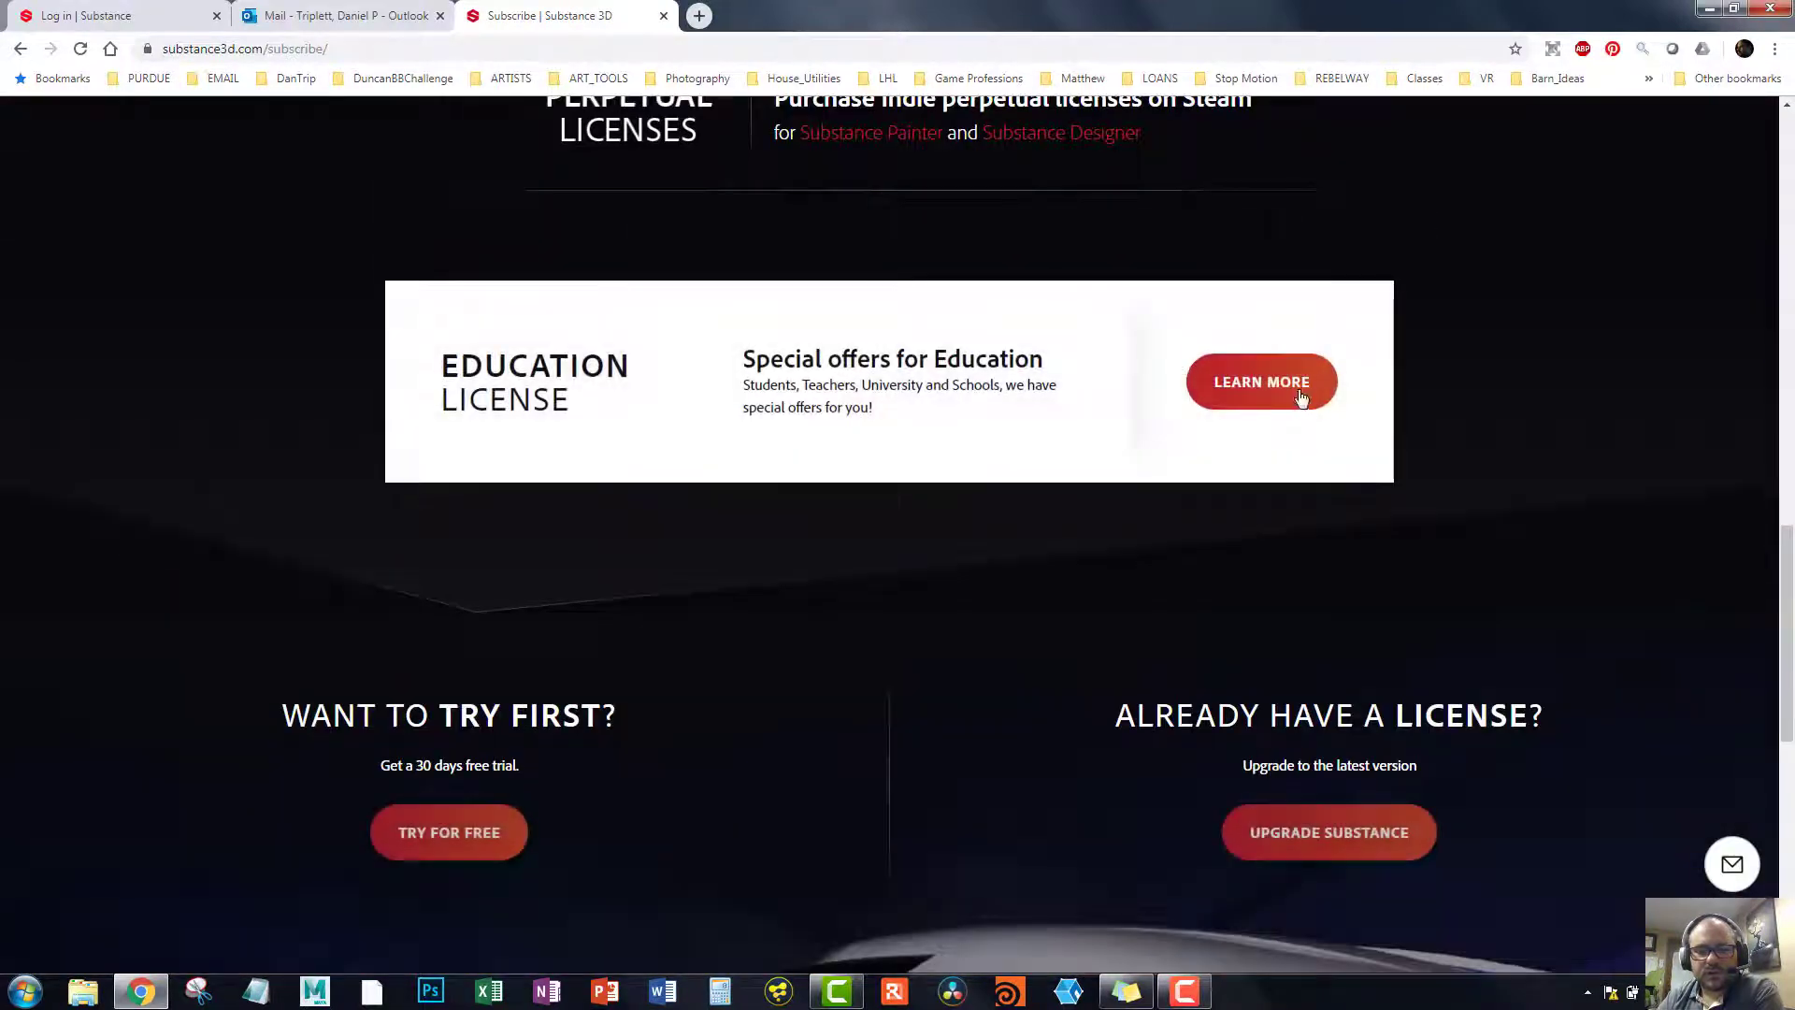
Step: Open the education special offers, scroll down, and start the free Students & Teachers license request
click(1264, 384)
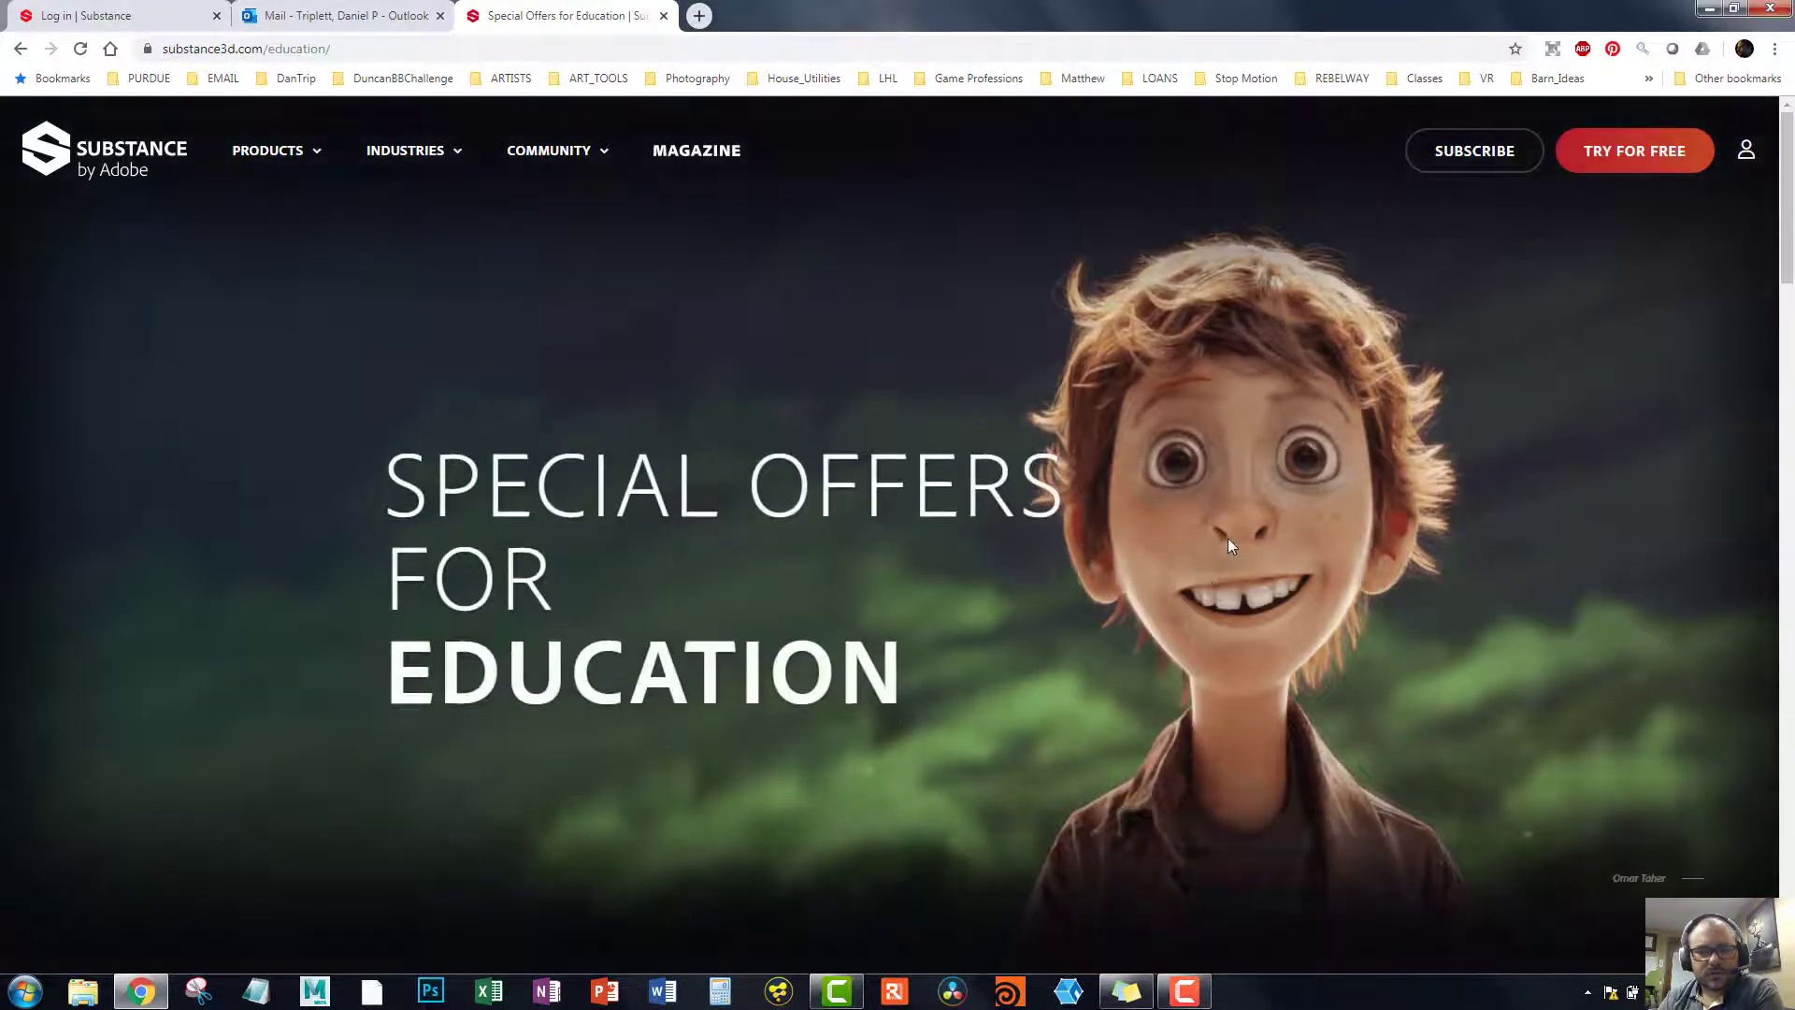
scroll(1229, 546, down, 7)
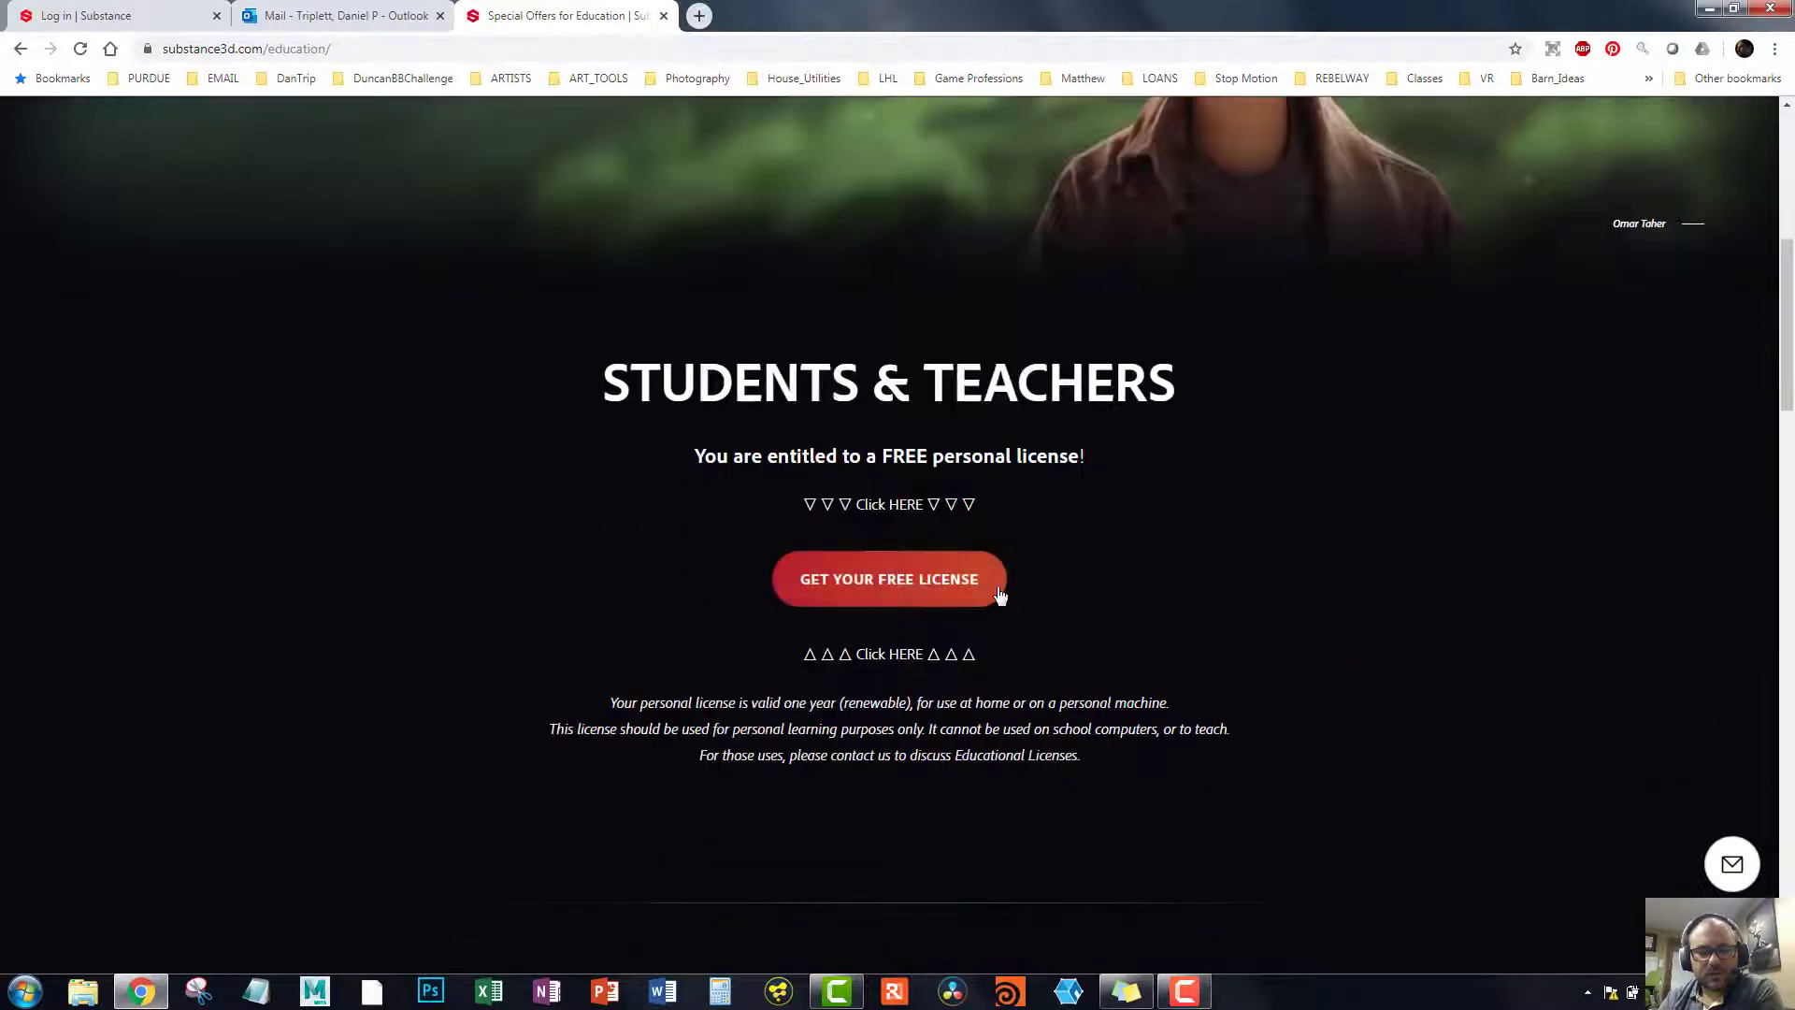
scroll(825, 611, down, 9)
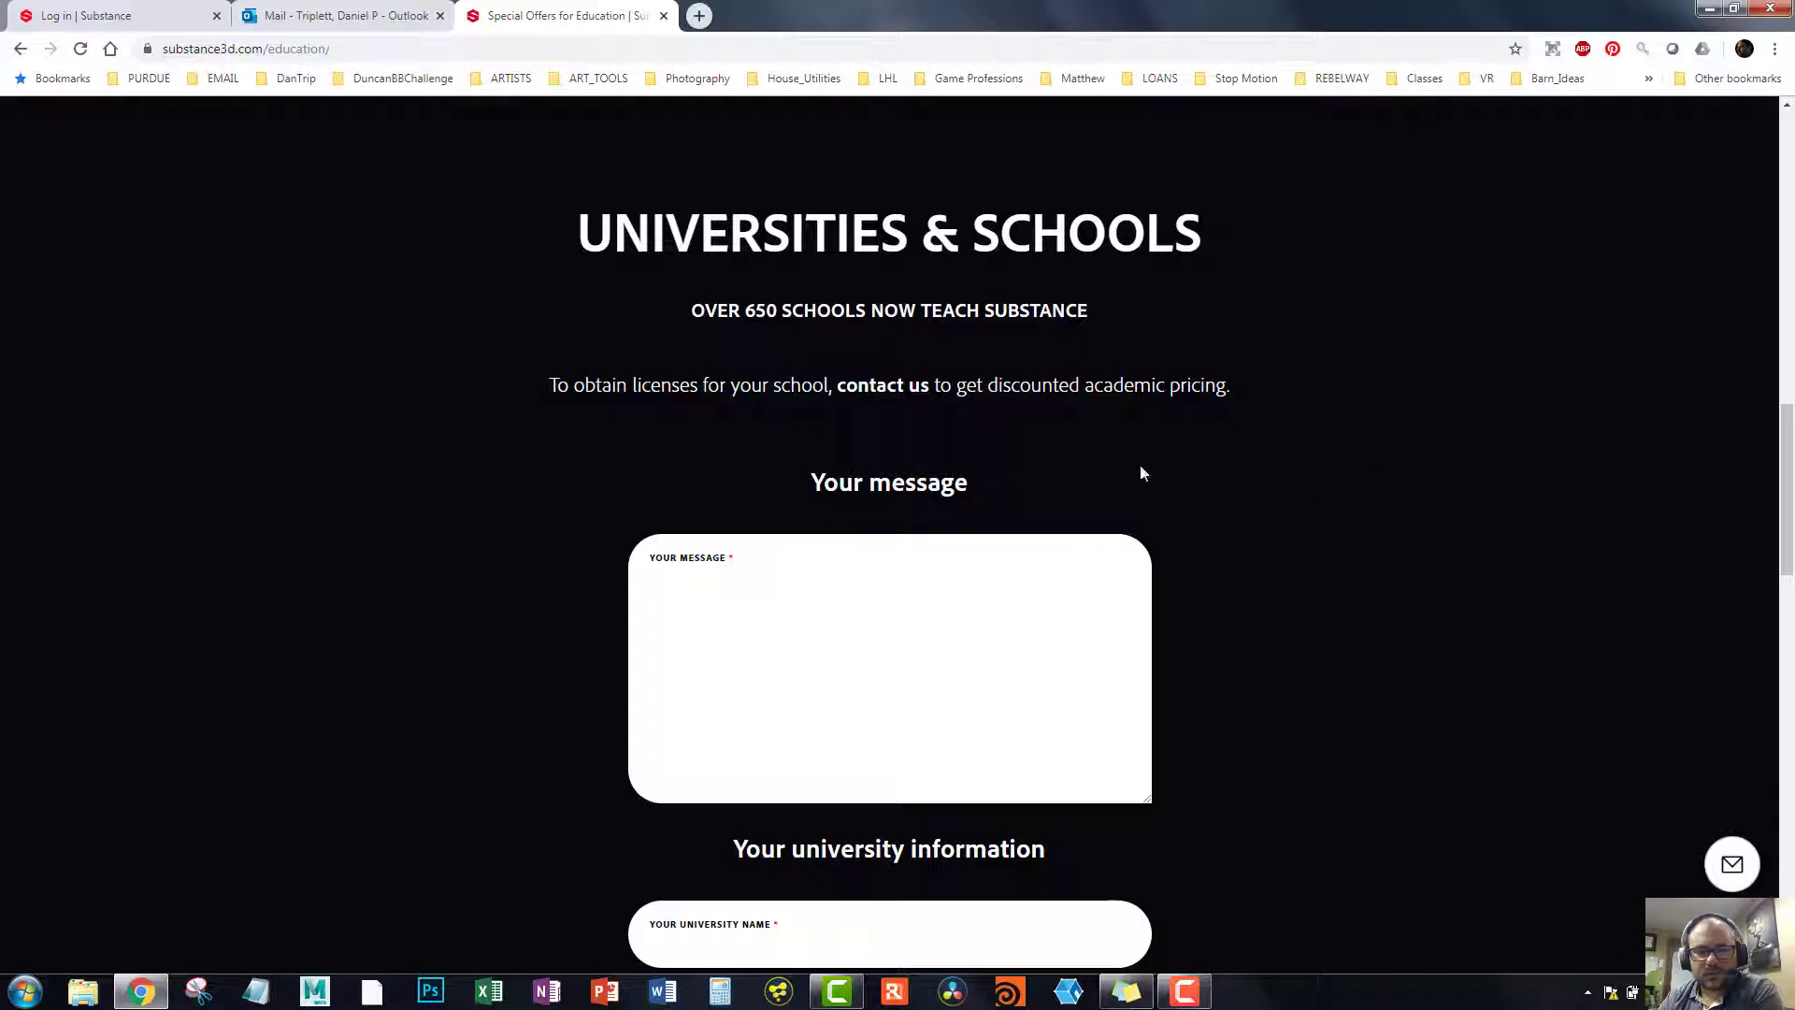
scroll(938, 589, down, 4)
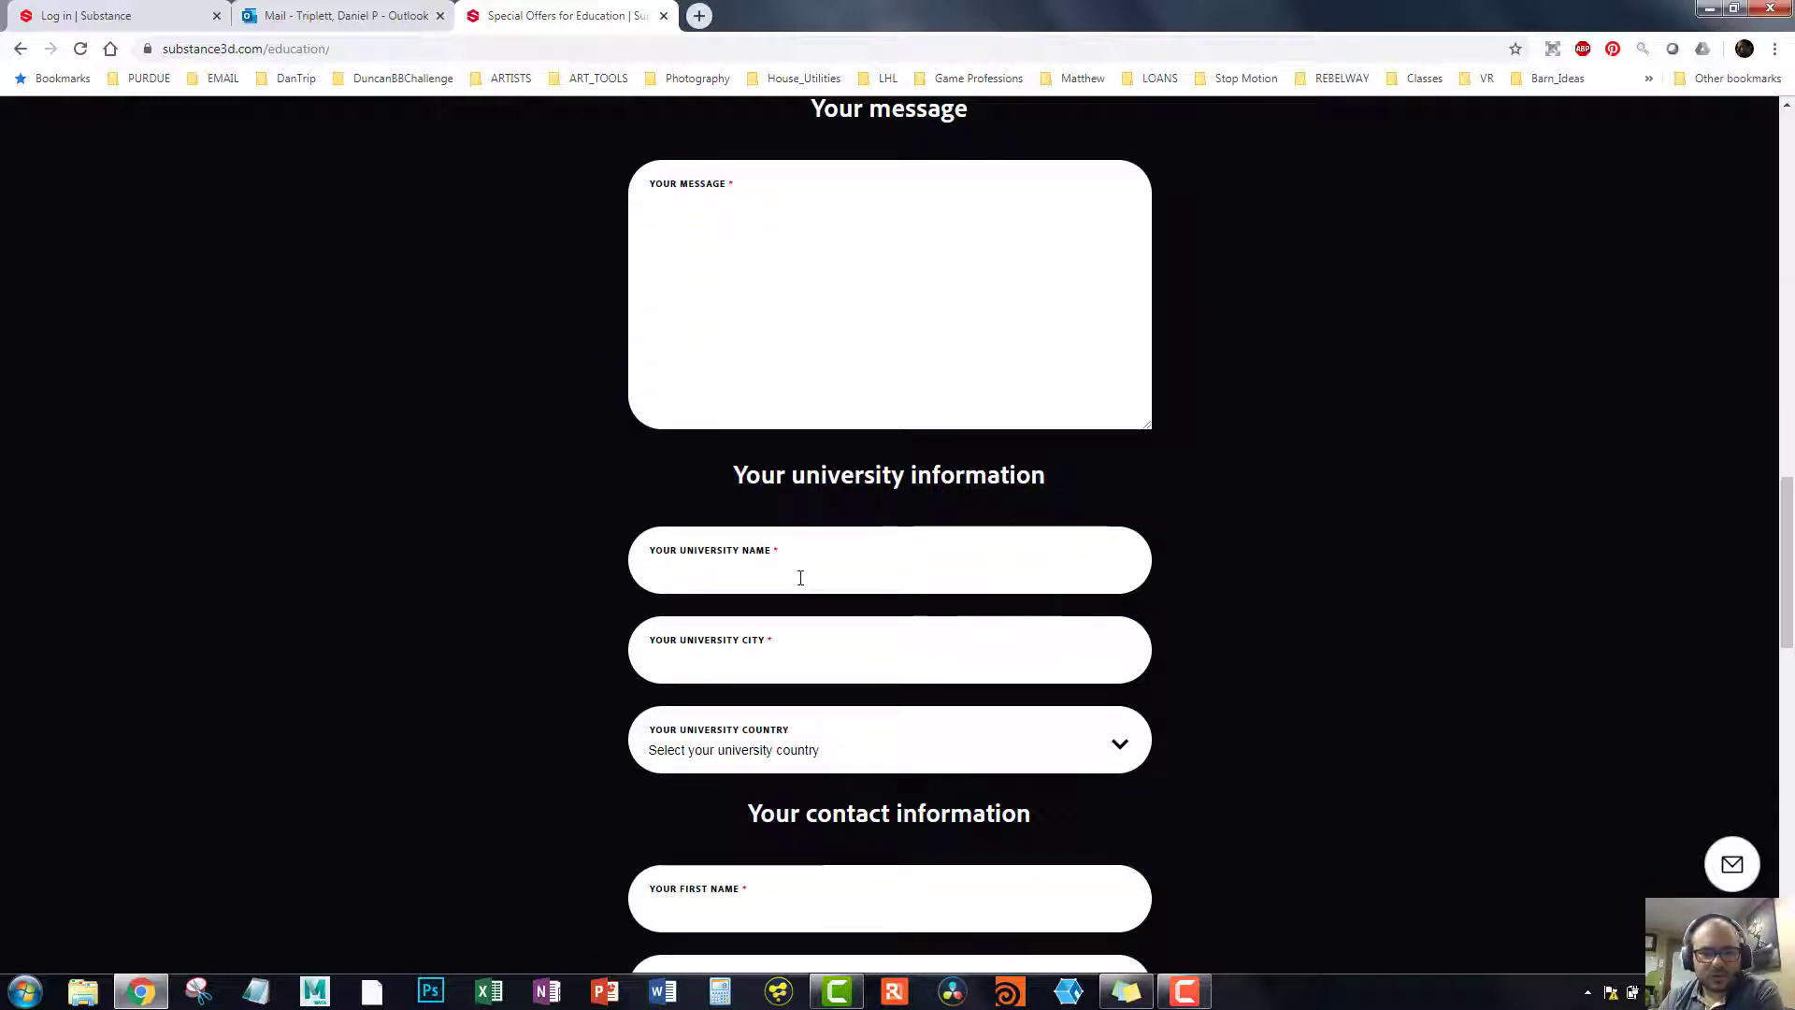
scroll(800, 759, down, 4)
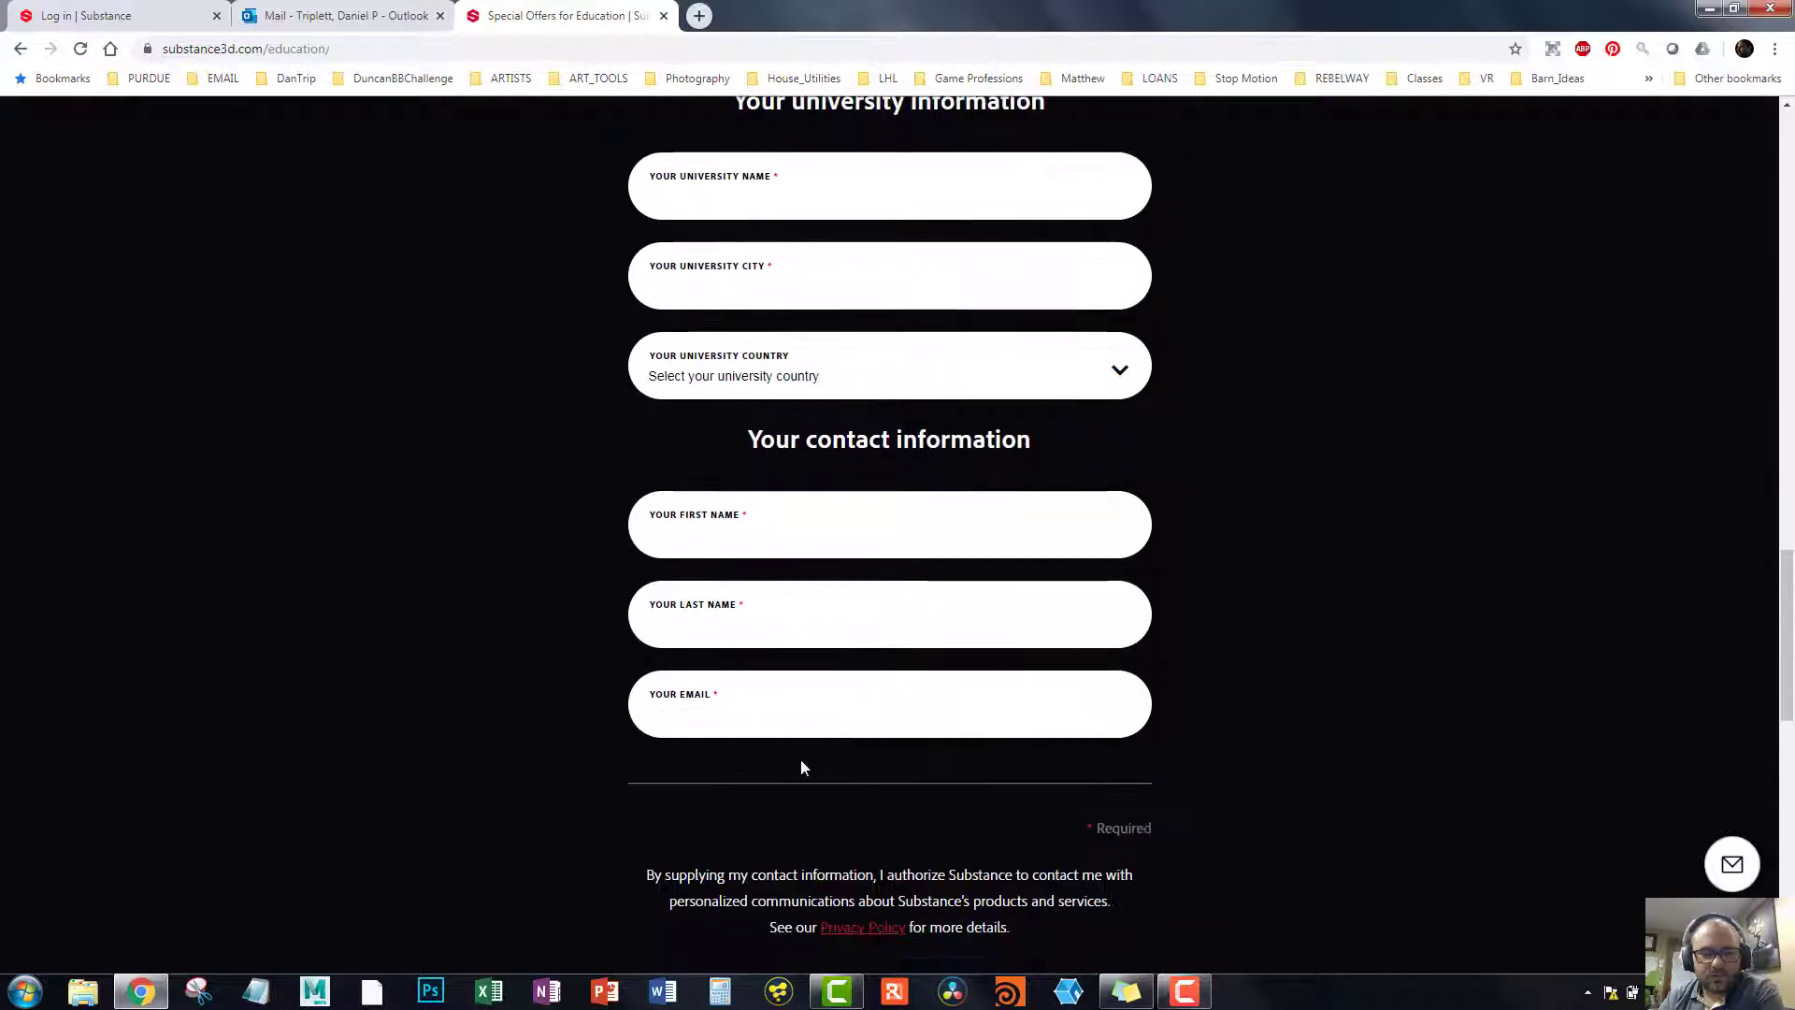
scroll(800, 760, down, 5)
scroll(817, 716, up, 1)
scroll(817, 708, up, 20)
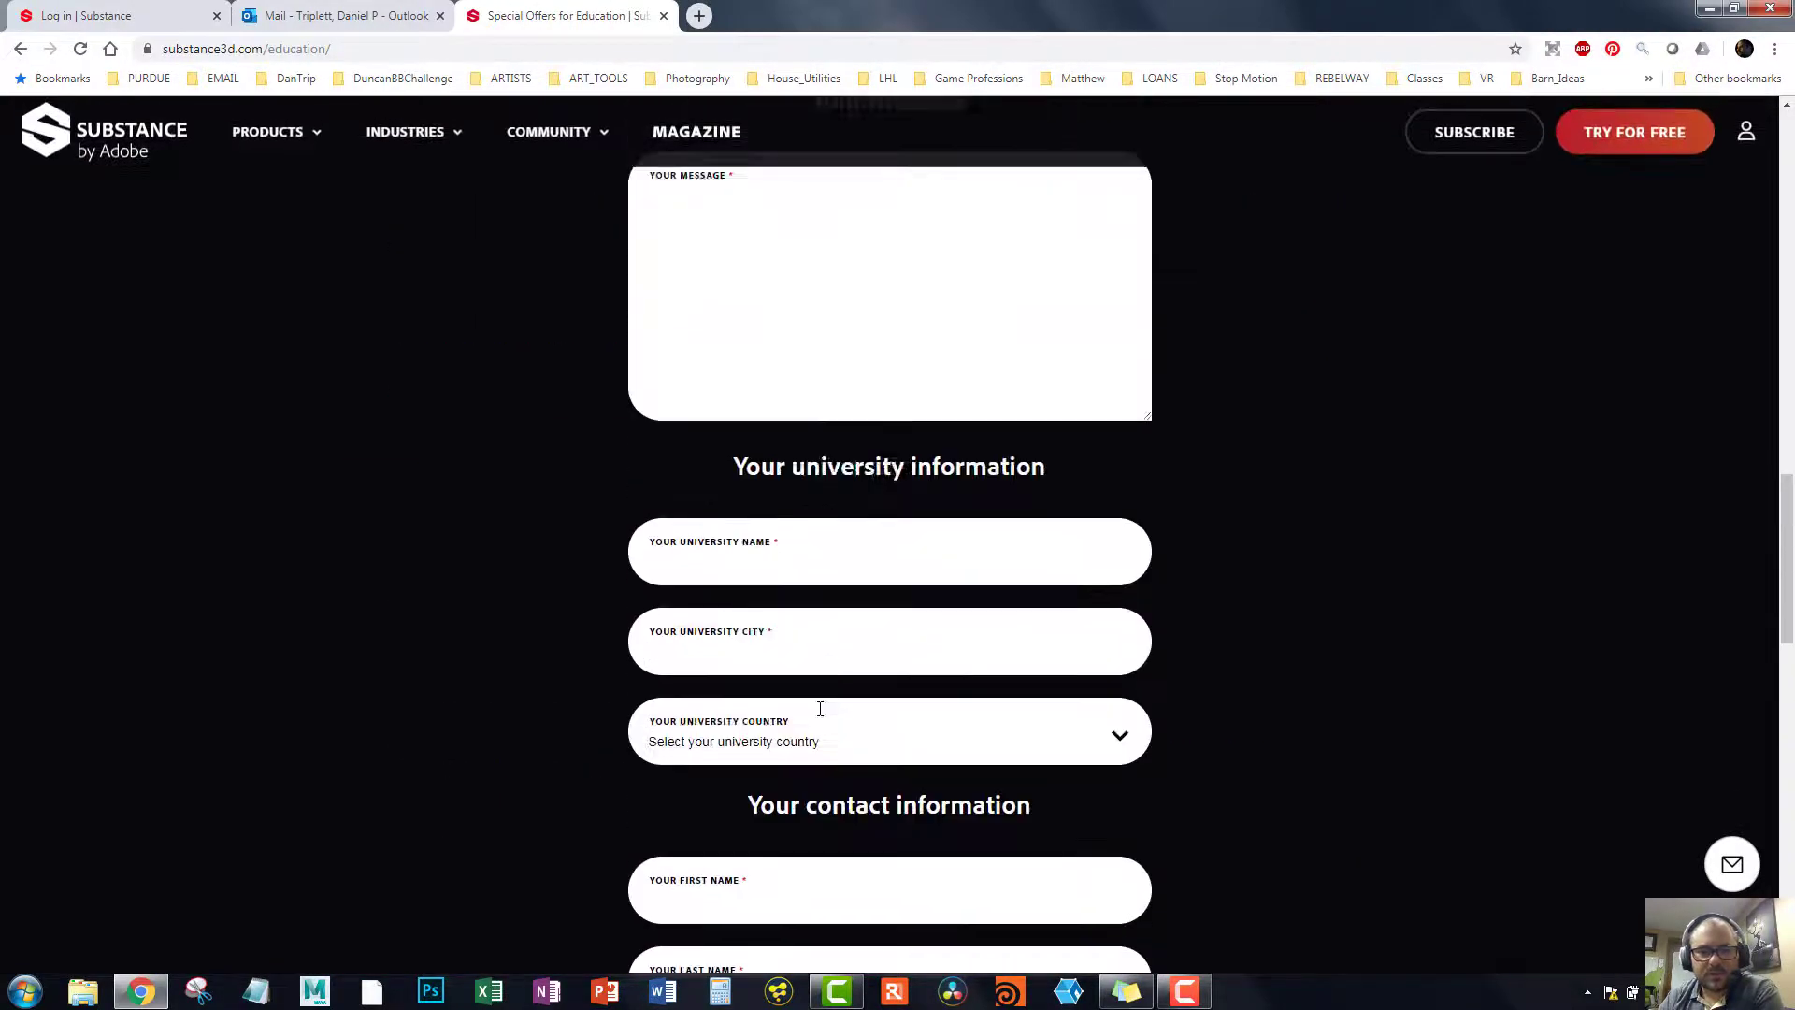
scroll(821, 717, down, 6)
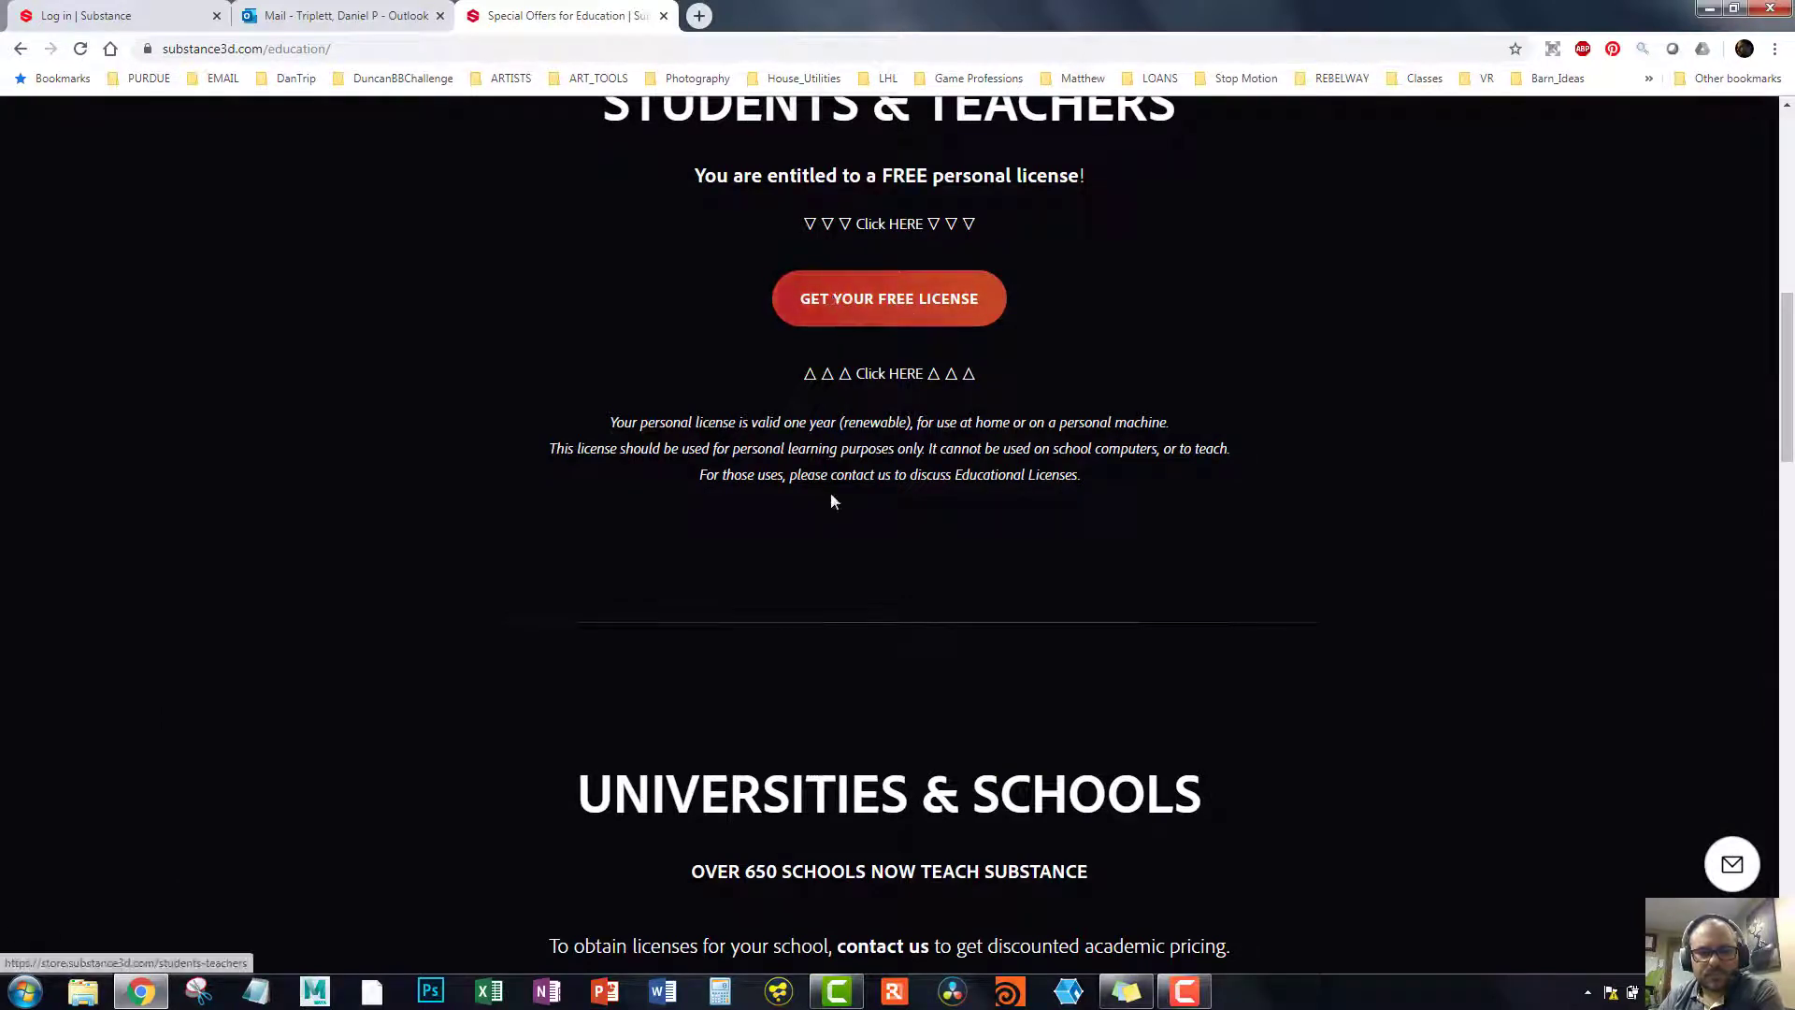
scroll(867, 567, down, 4)
scroll(883, 552, up, 5)
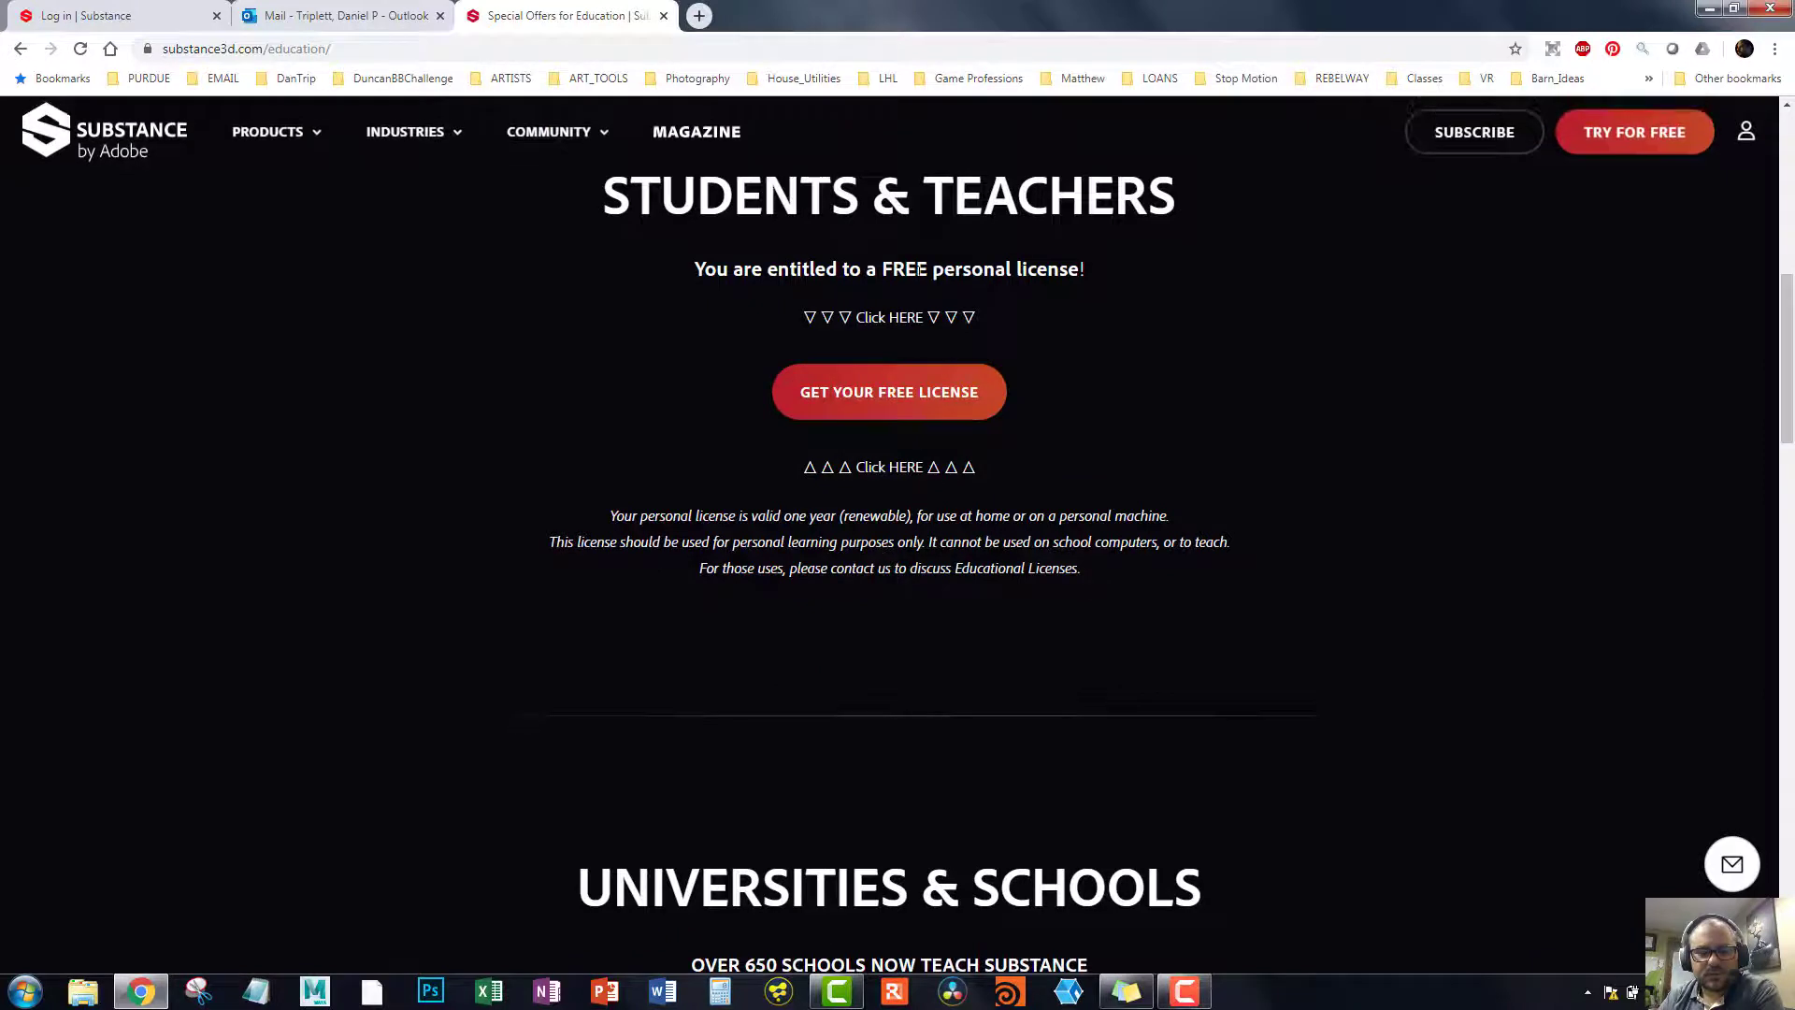
click(889, 400)
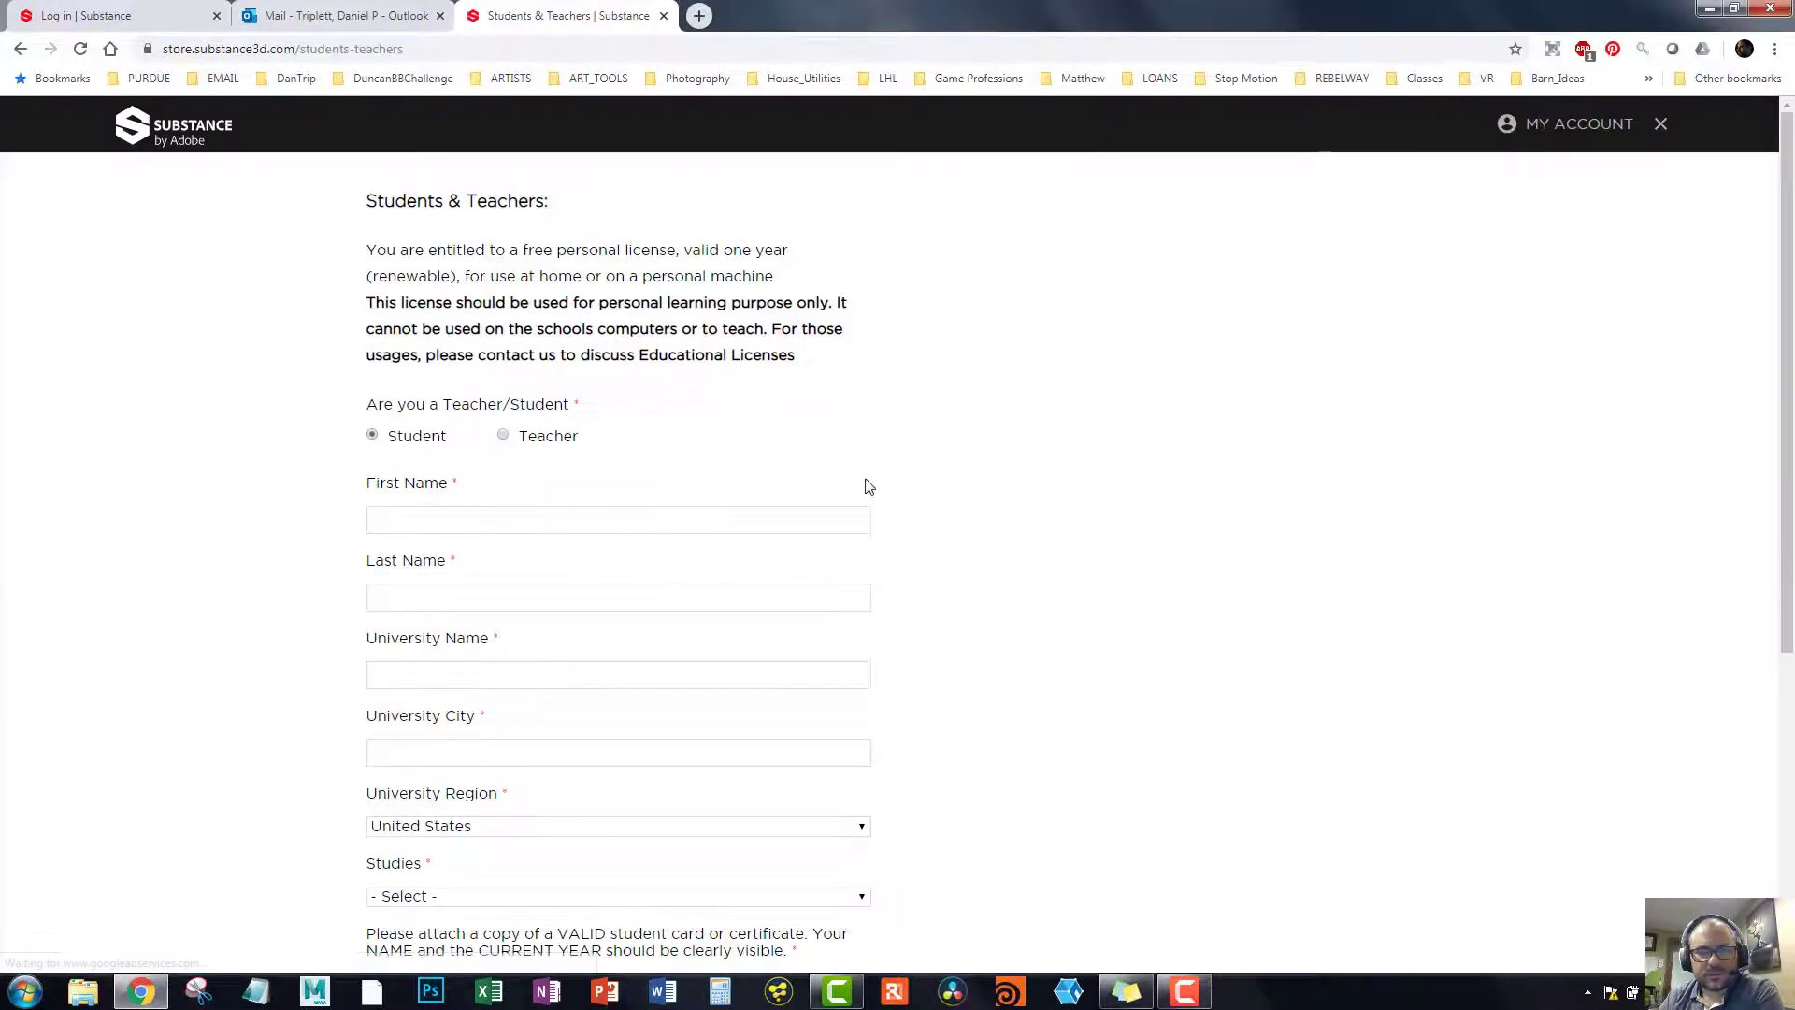
Step: Register as a teacher and fill the first name and city from saved autofill details
click(504, 437)
click(461, 522)
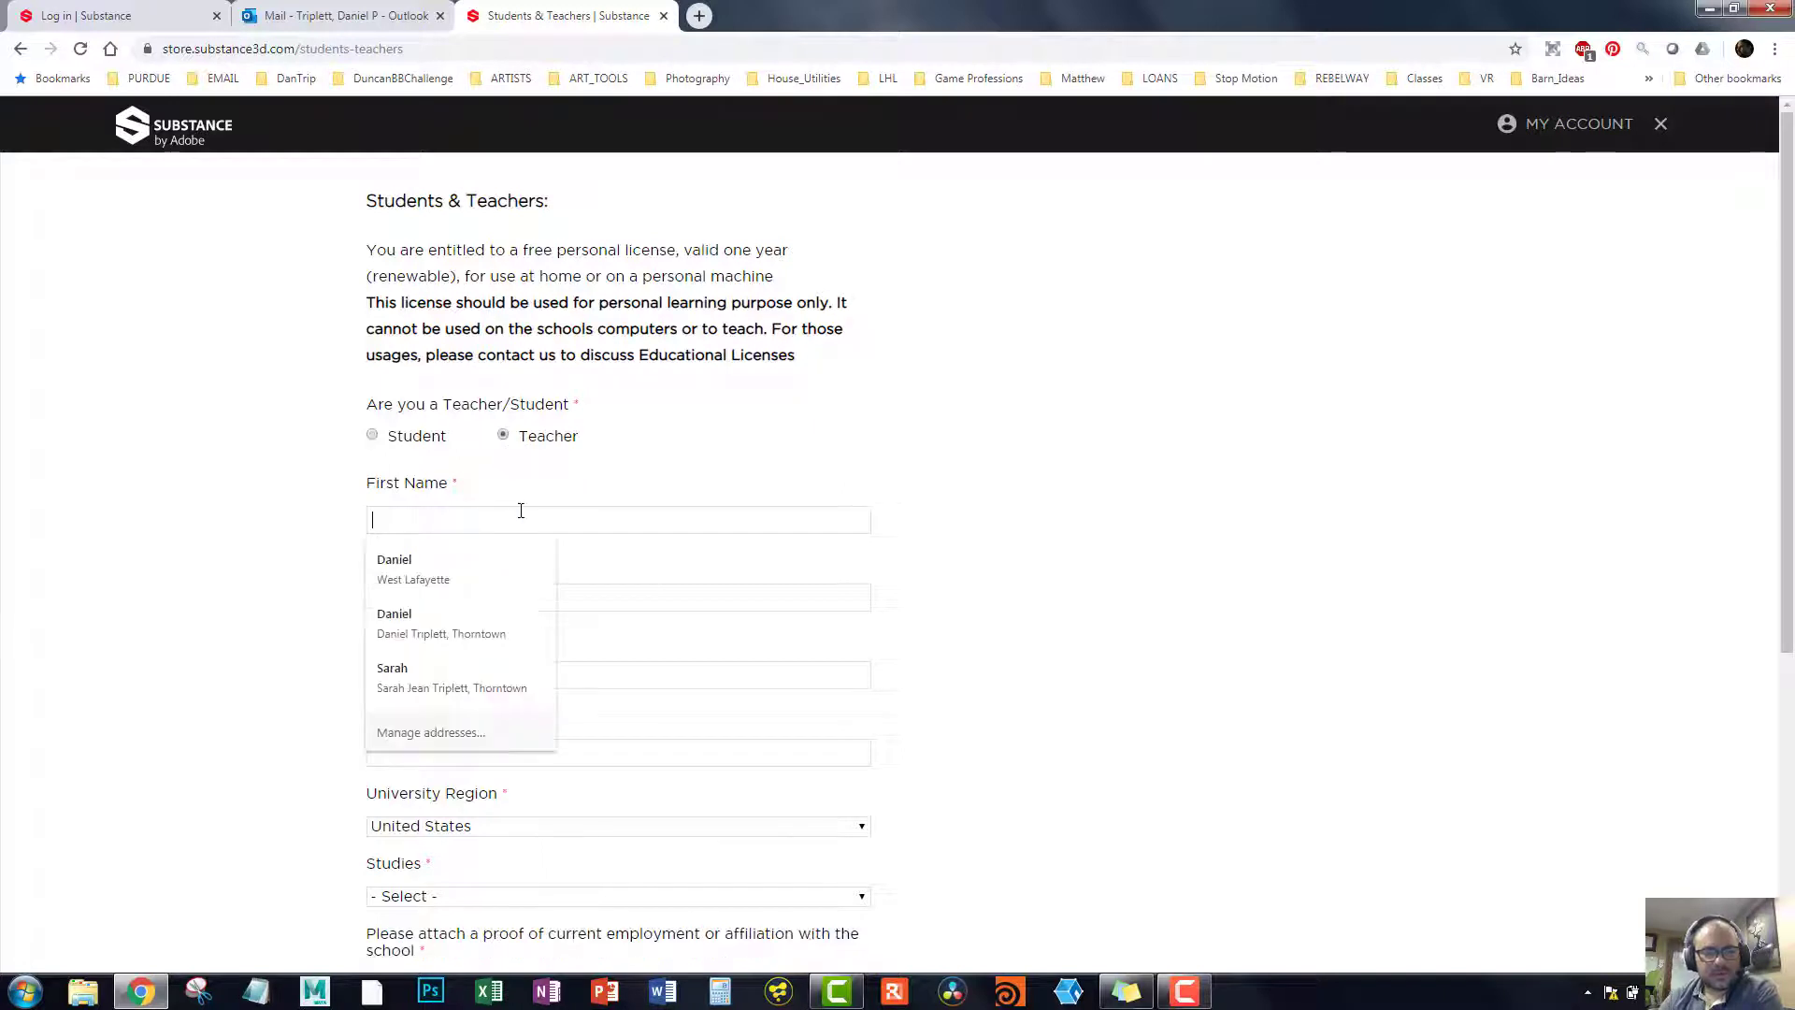
click(479, 580)
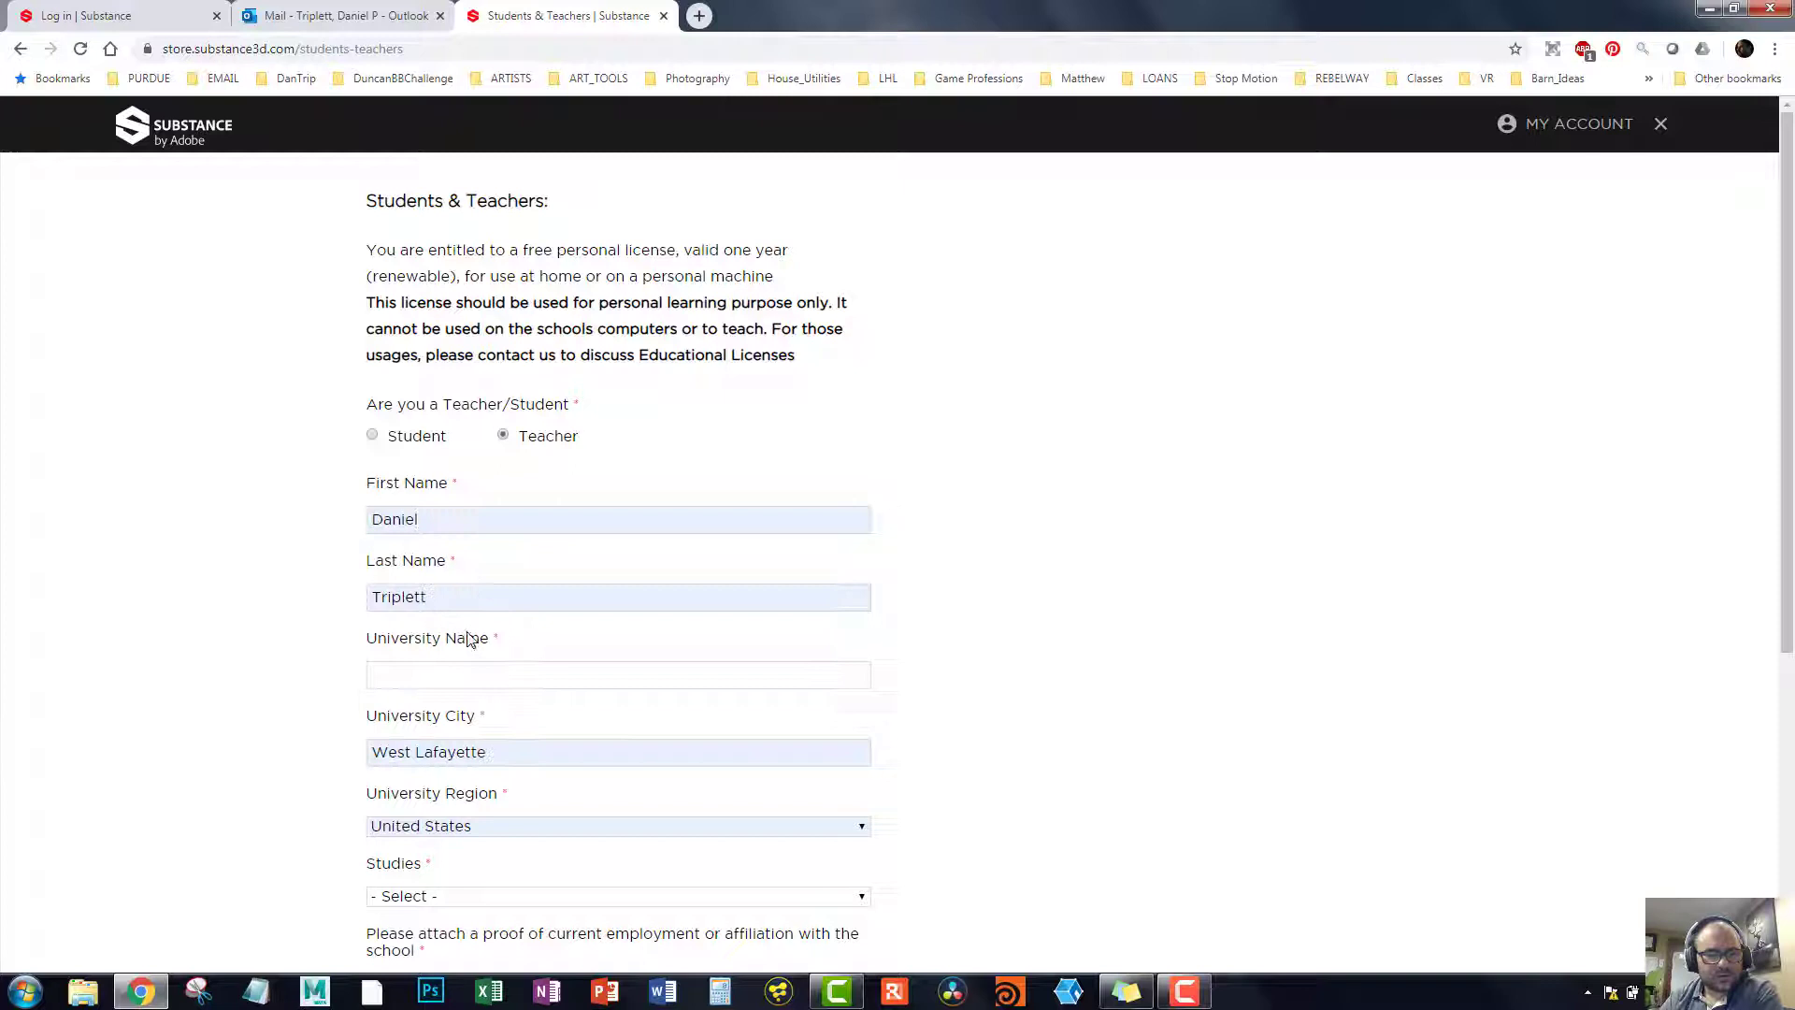
Step: Enter Purdue as the university, keep United States, and choose Generalist 3D as studies
click(483, 669)
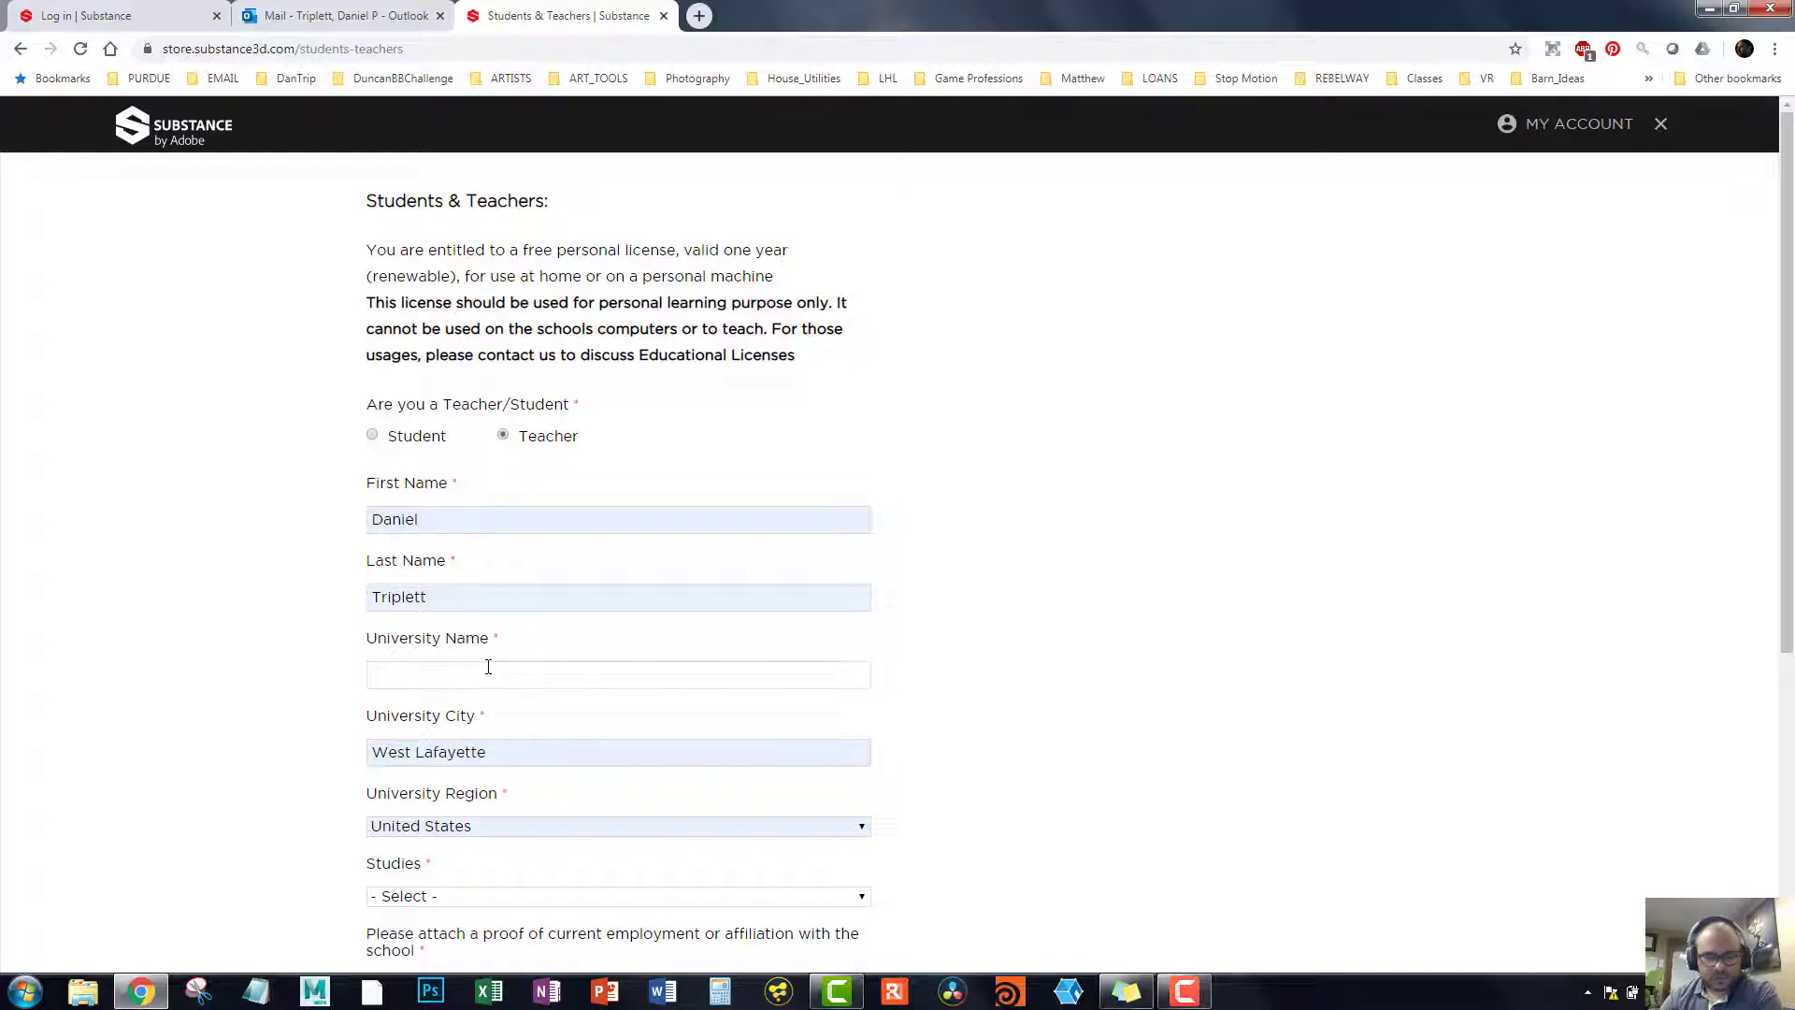
text(Purdue)
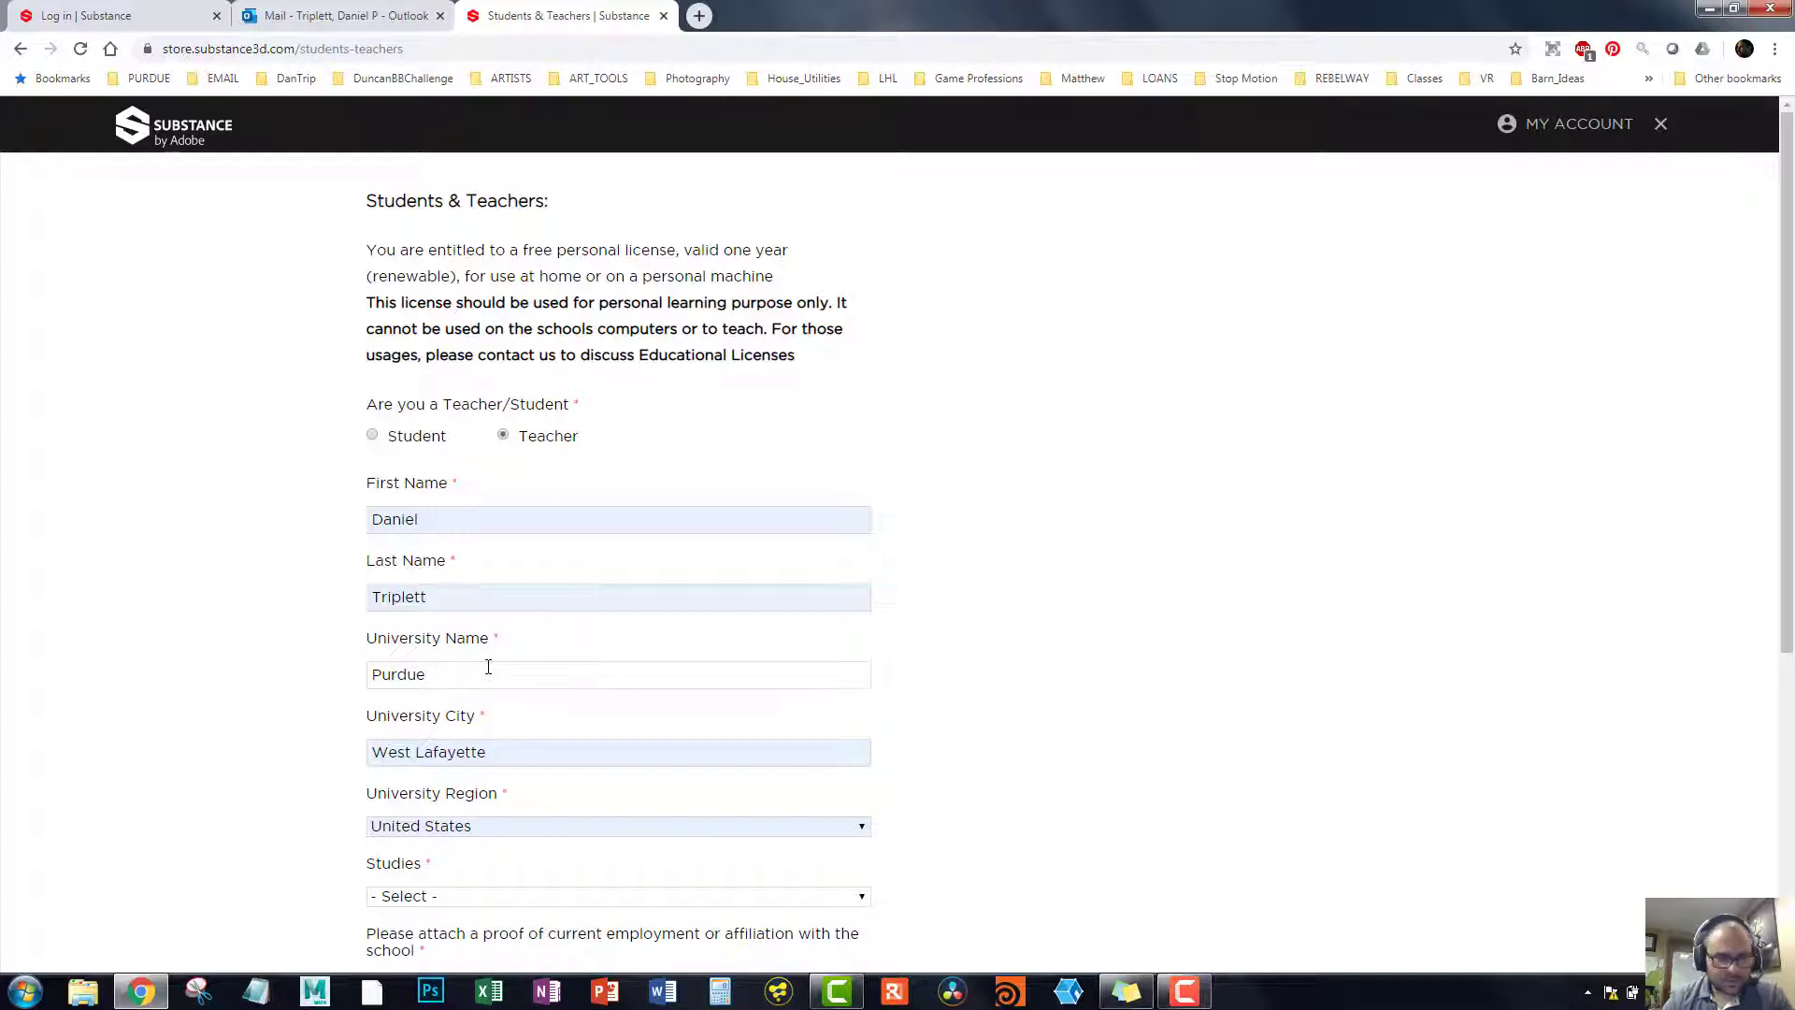
scroll(422, 599, down, 2)
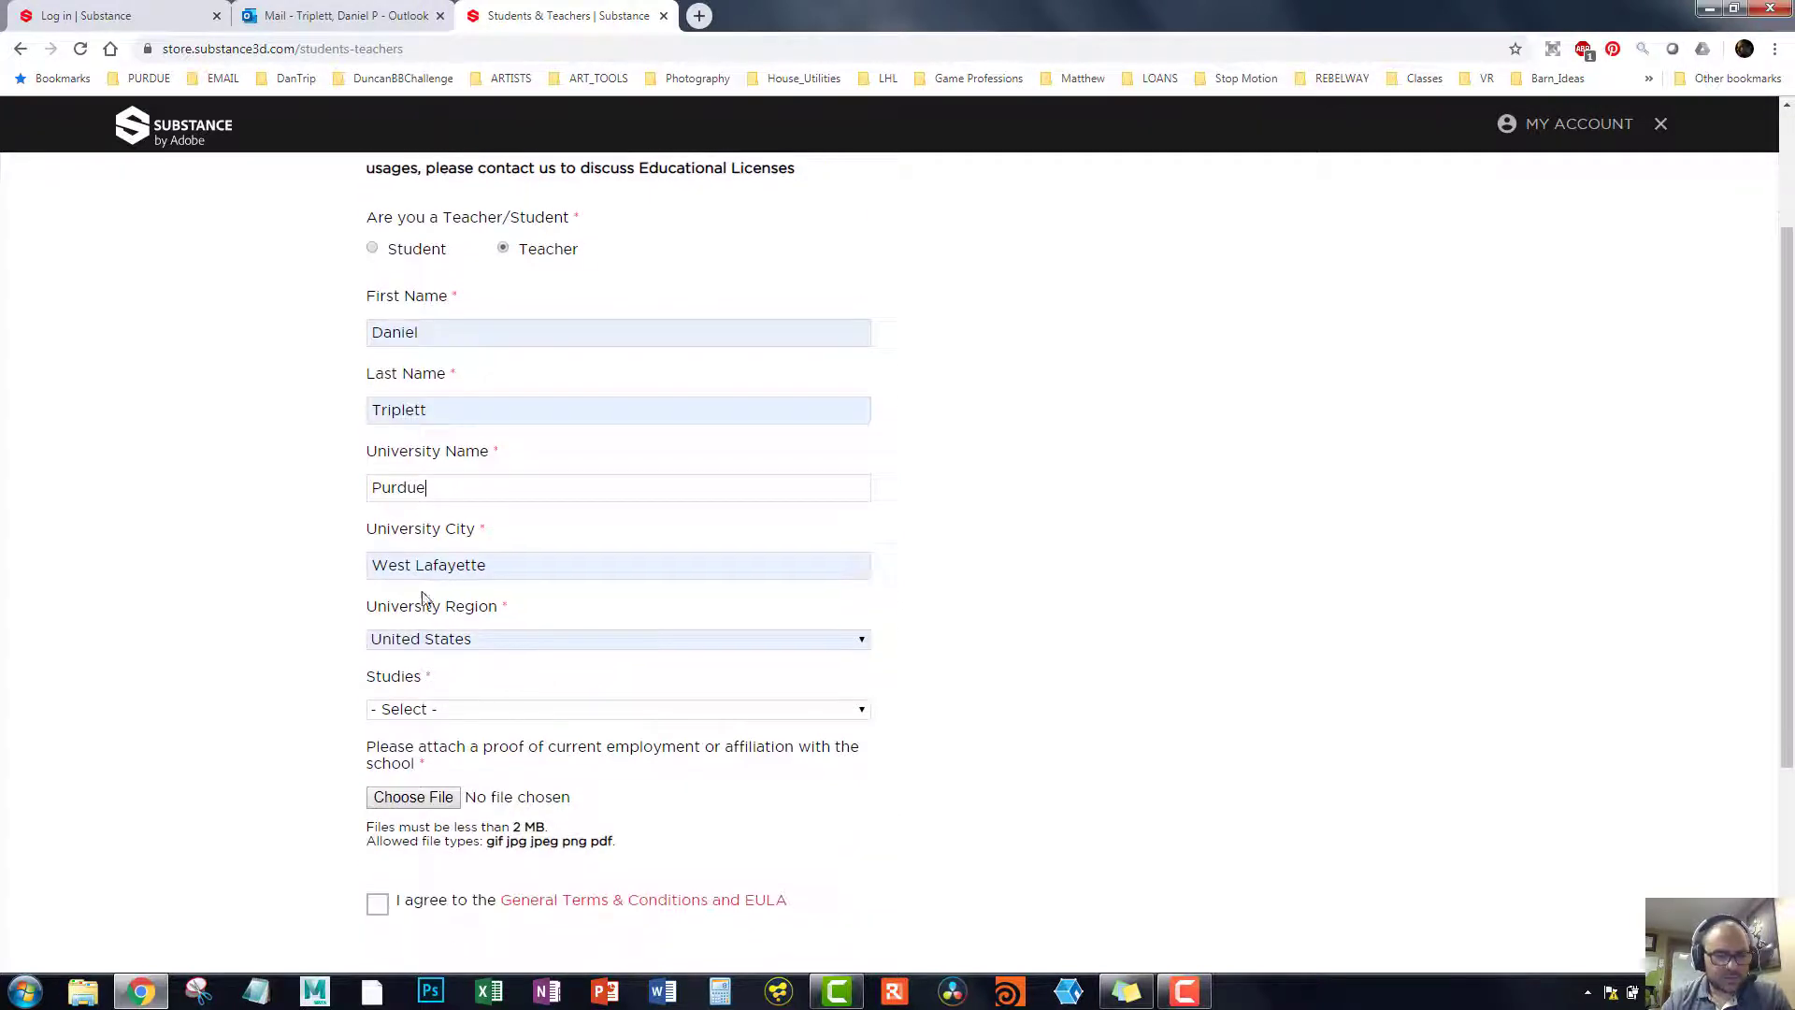
click(446, 641)
click(446, 645)
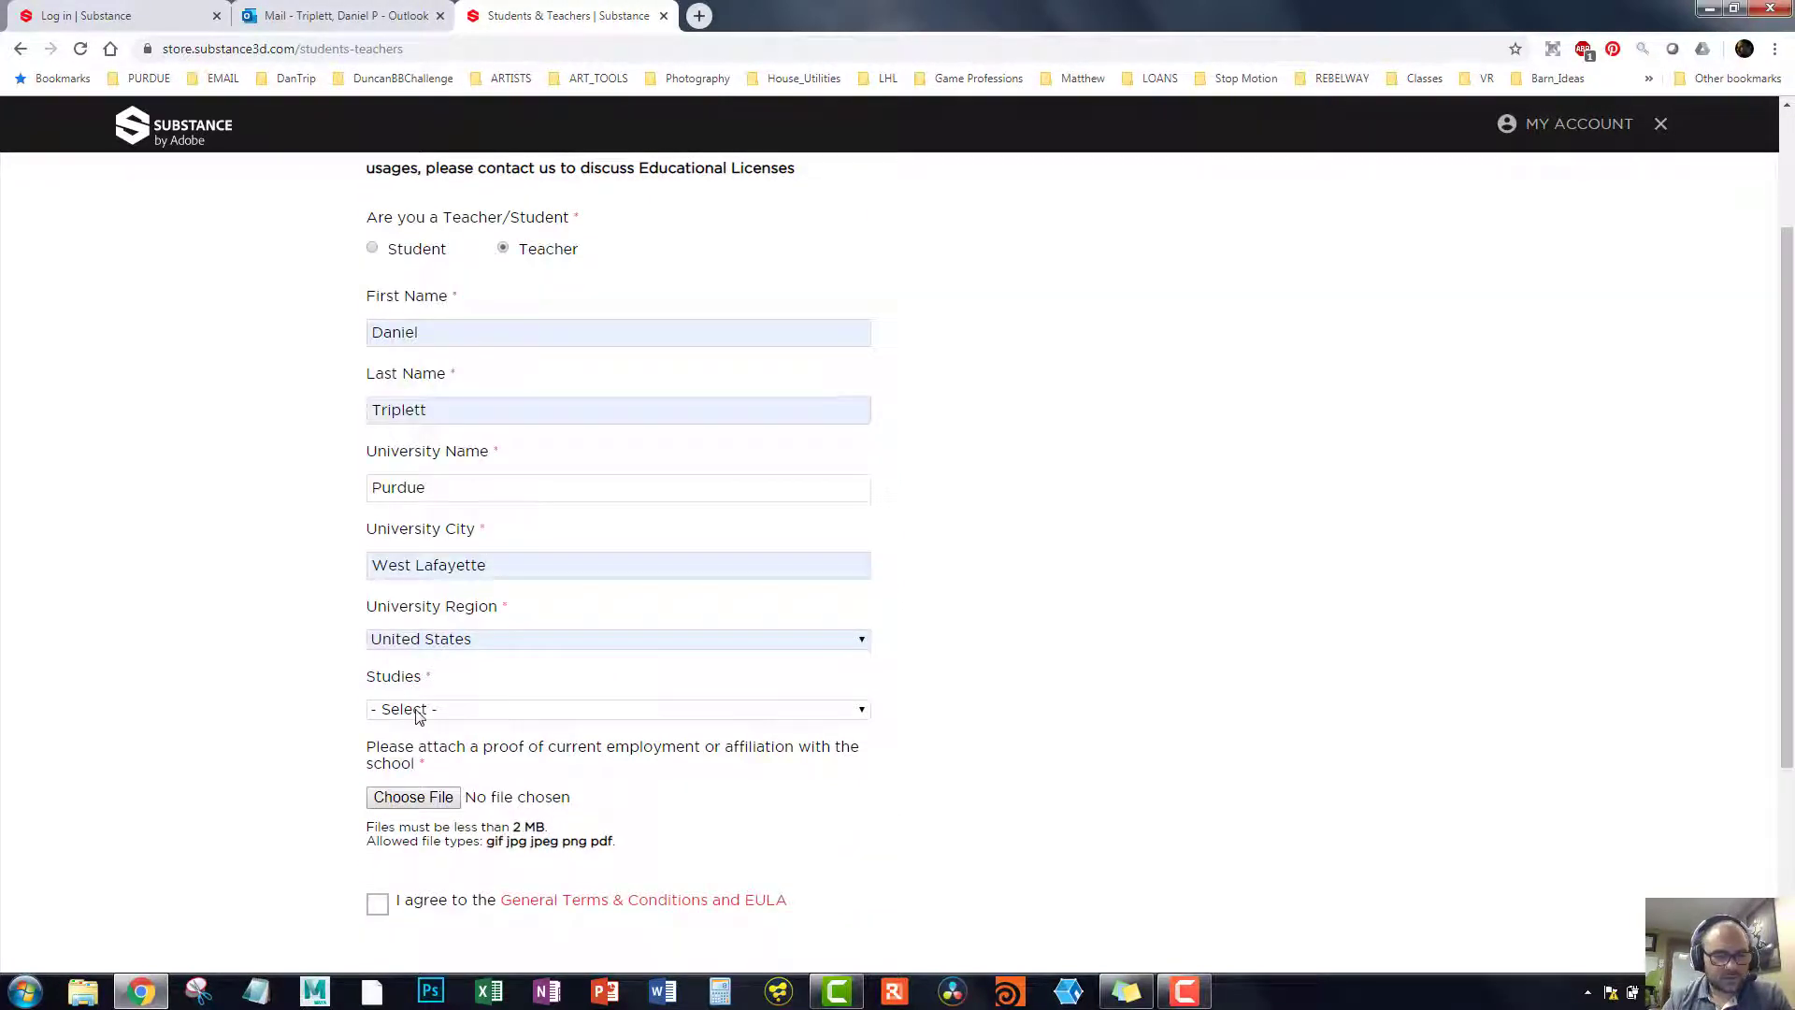
click(418, 713)
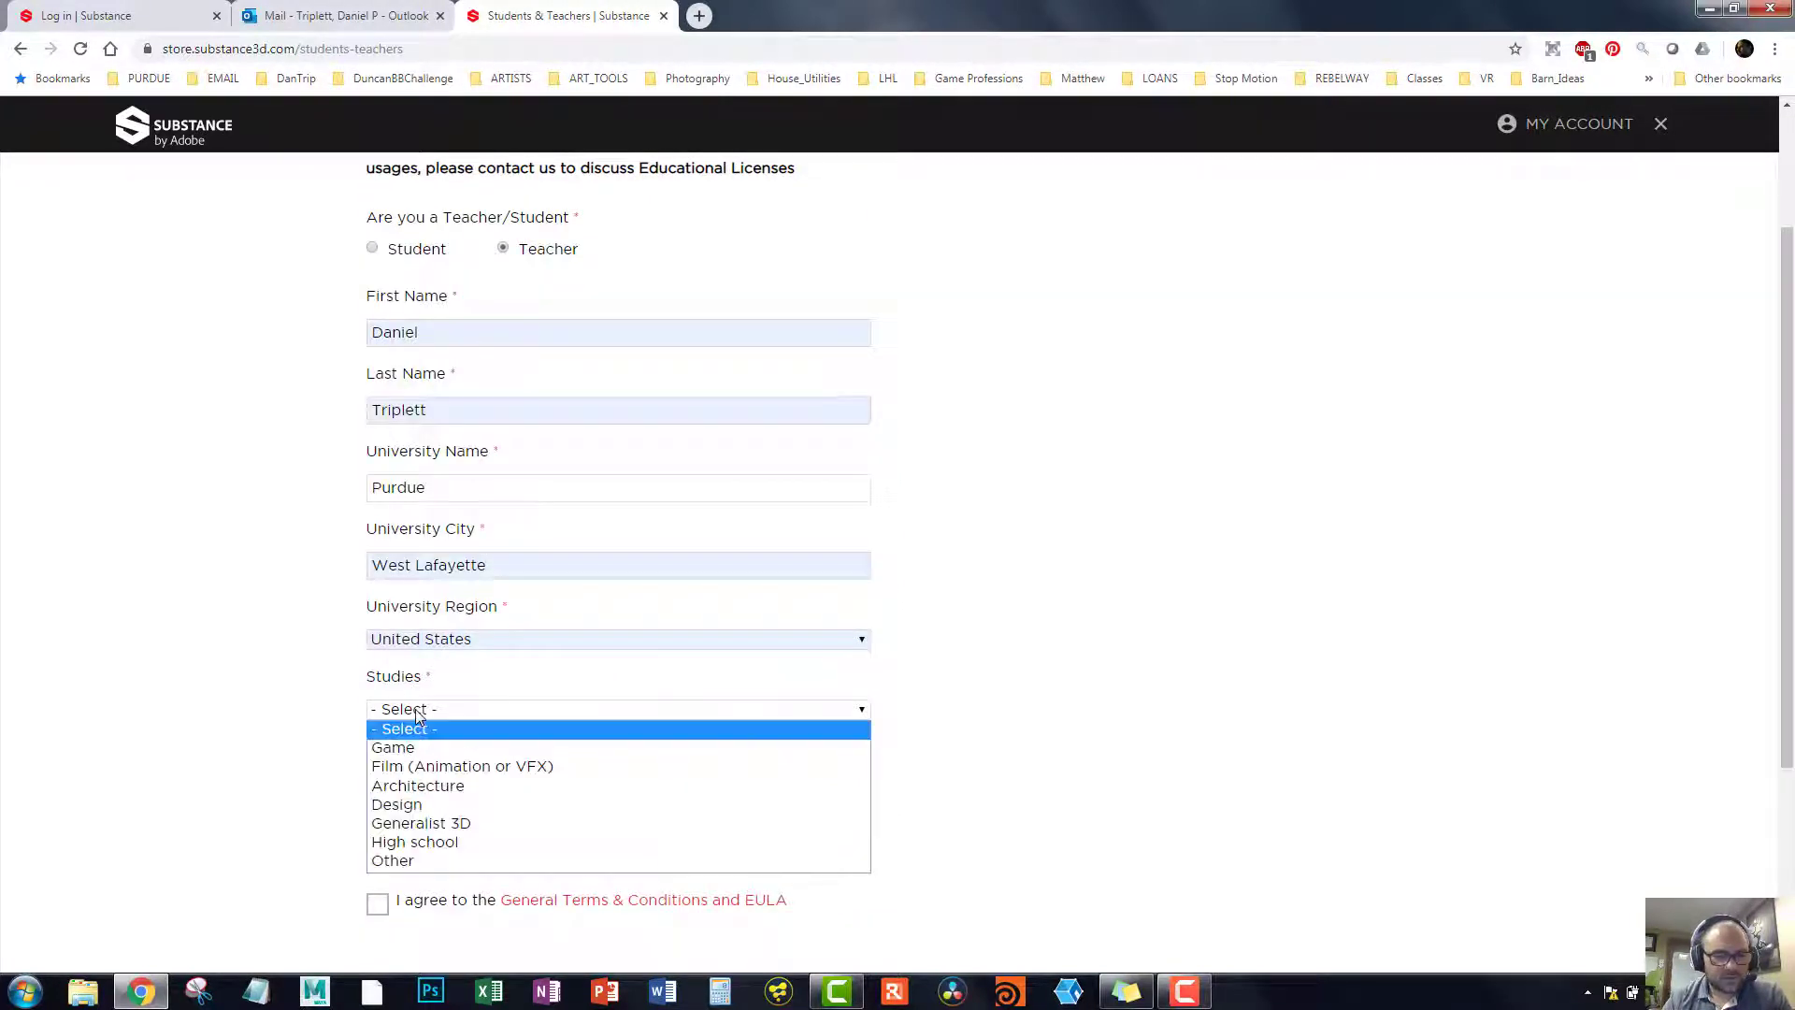
click(479, 824)
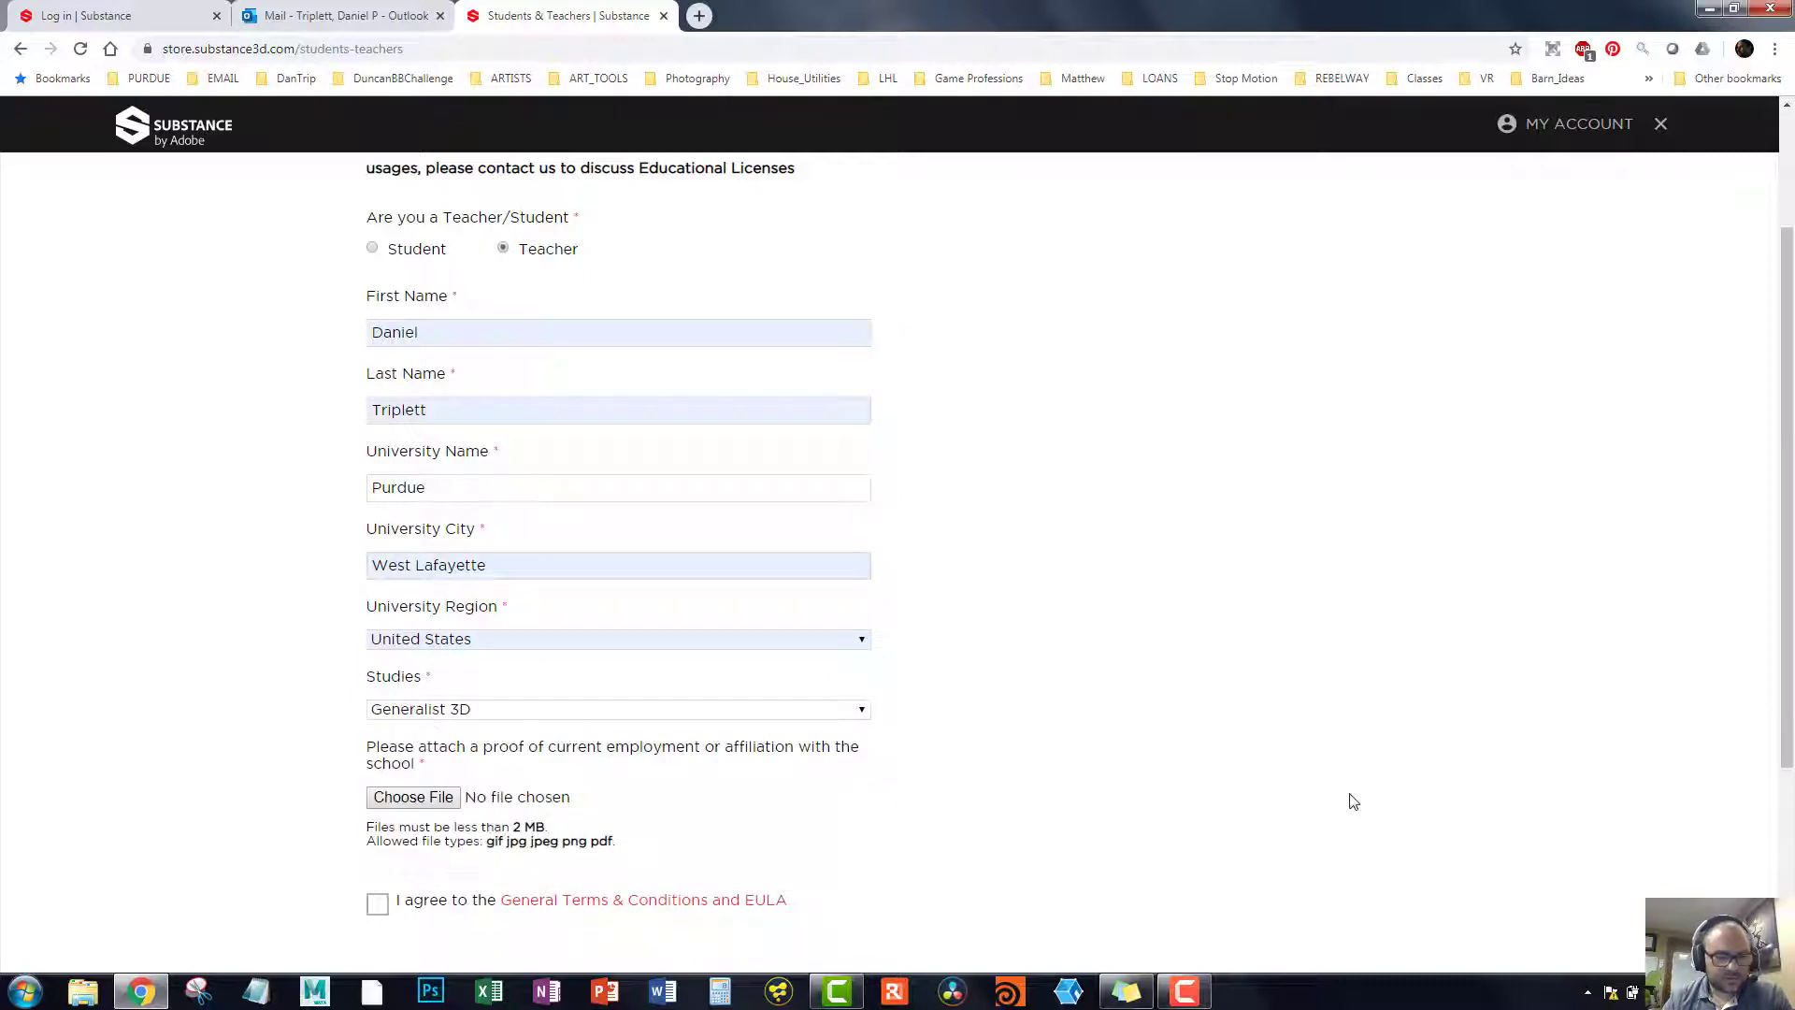
scroll(1347, 776, down, 2)
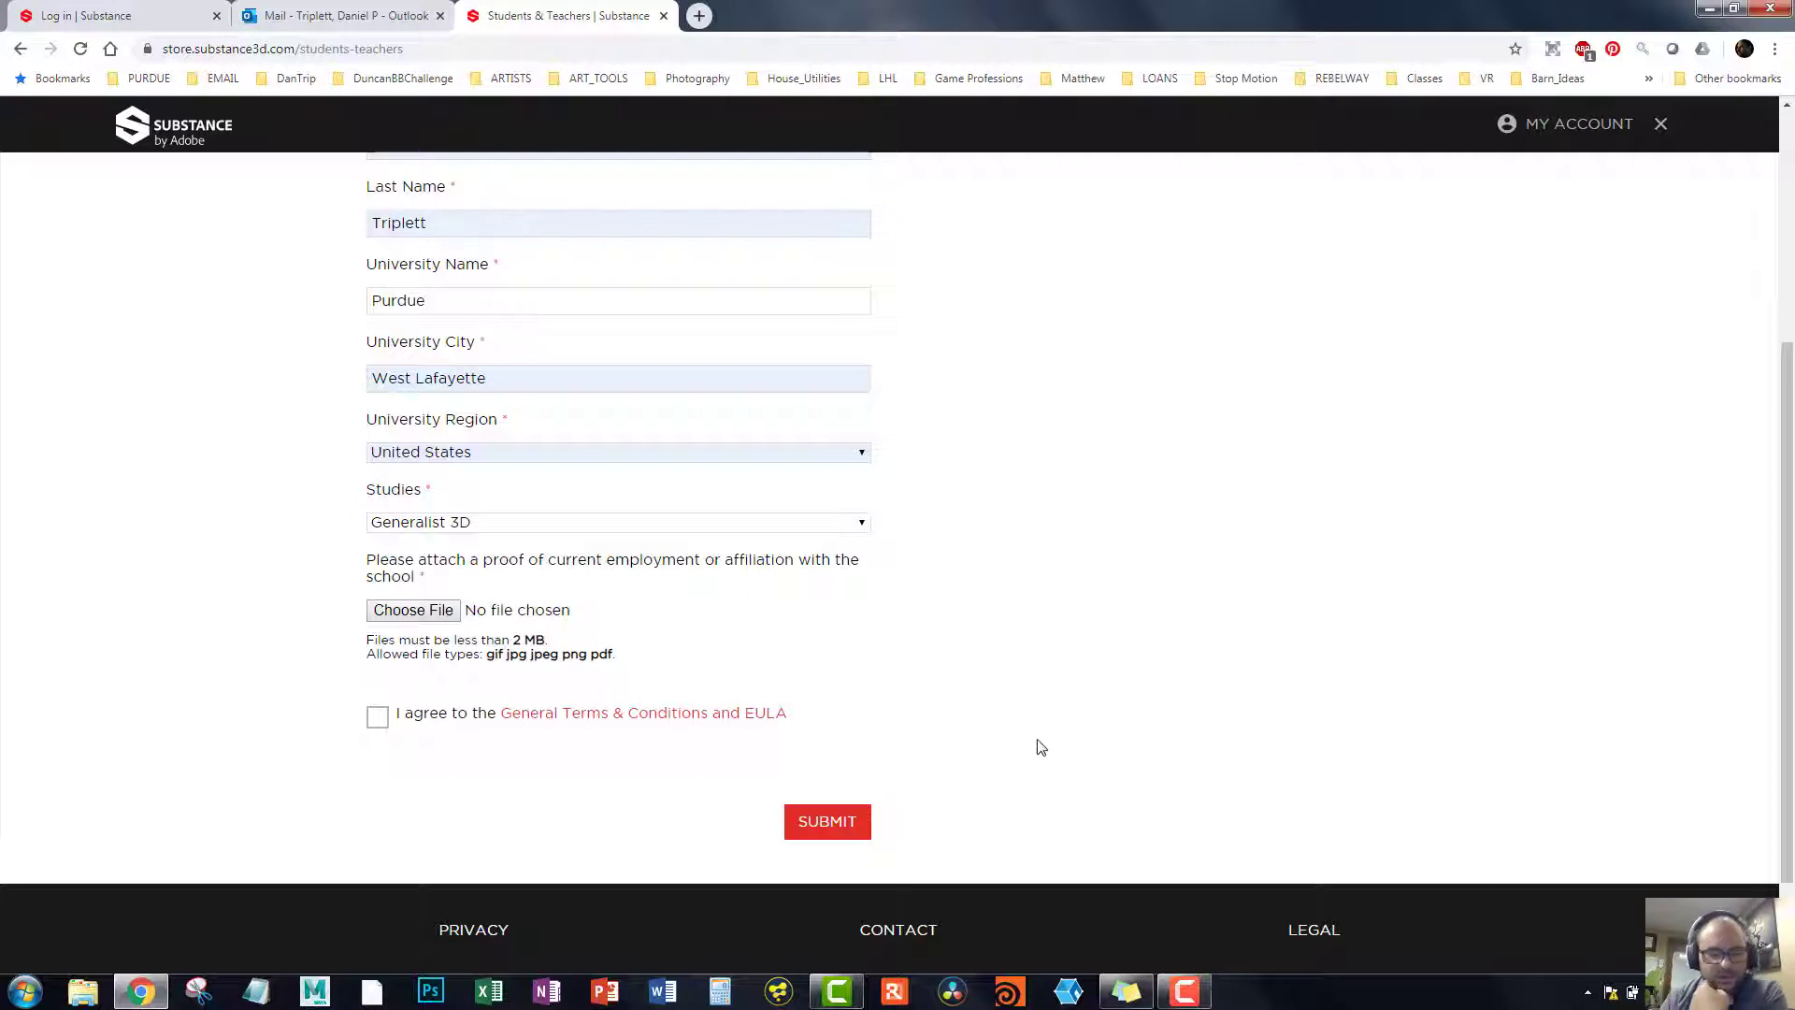
Step: Accept the terms and submit the Students & Teachers license request
click(1185, 991)
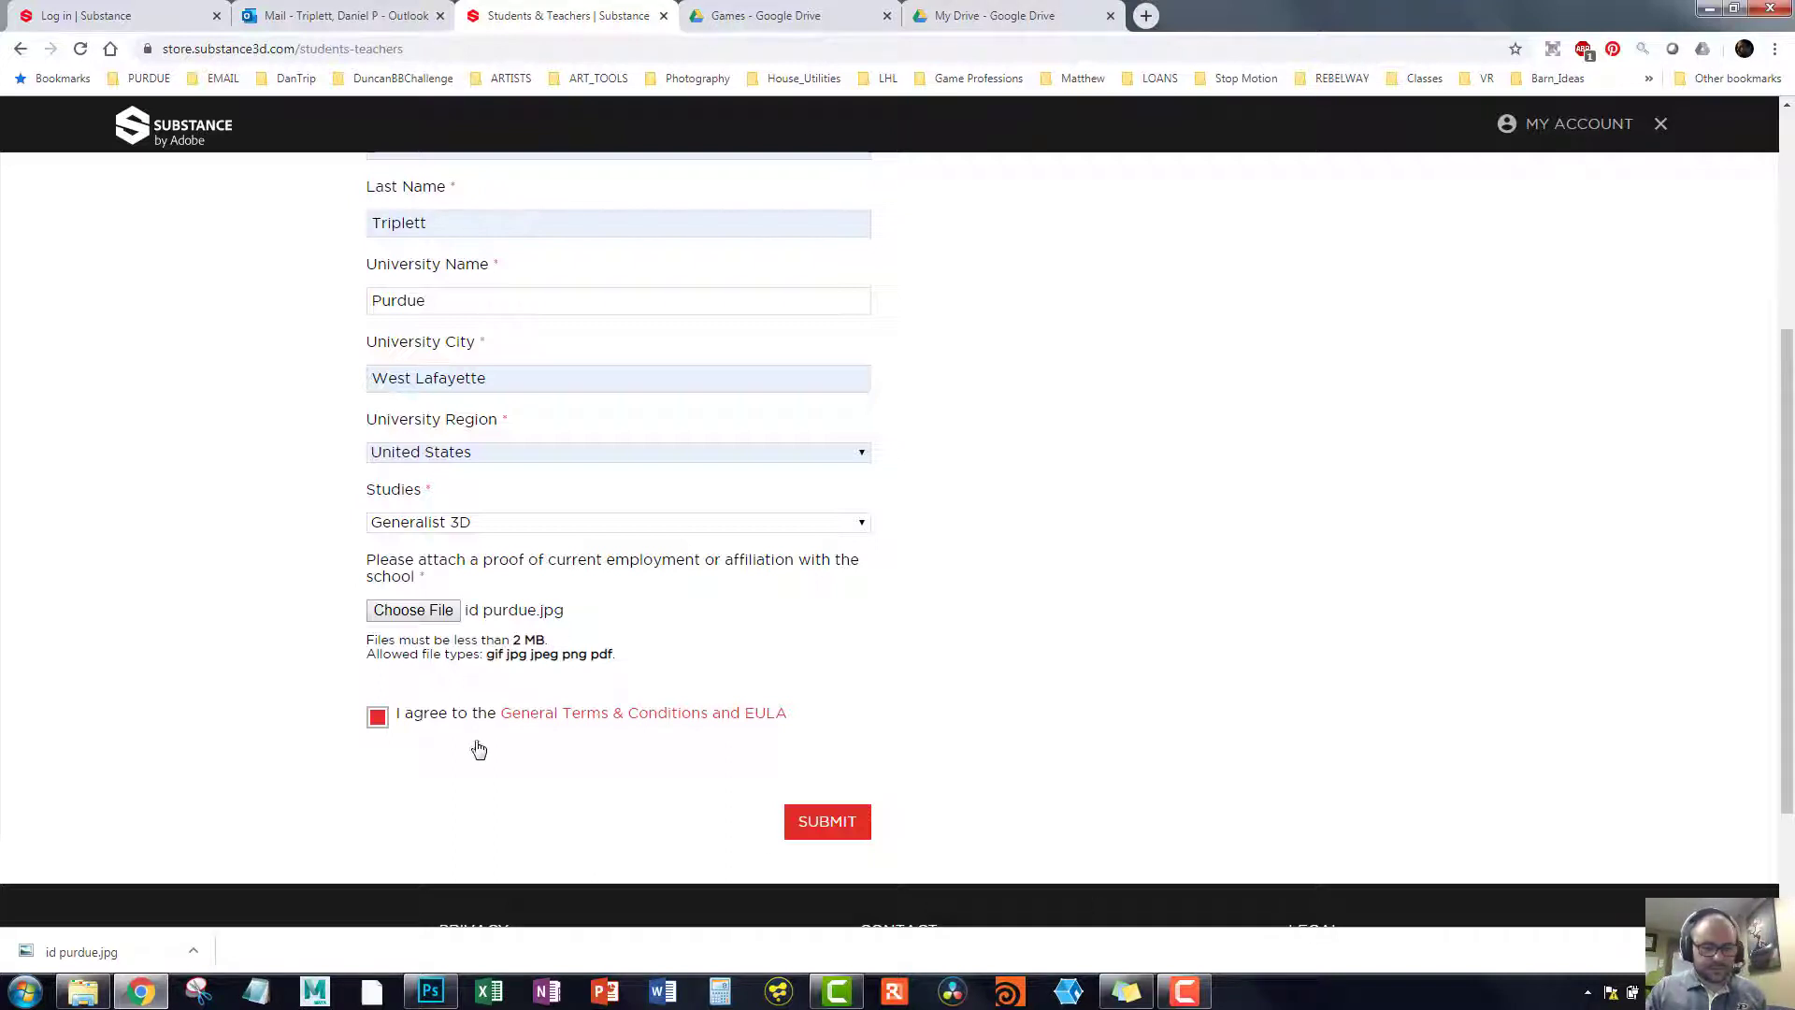
click(811, 822)
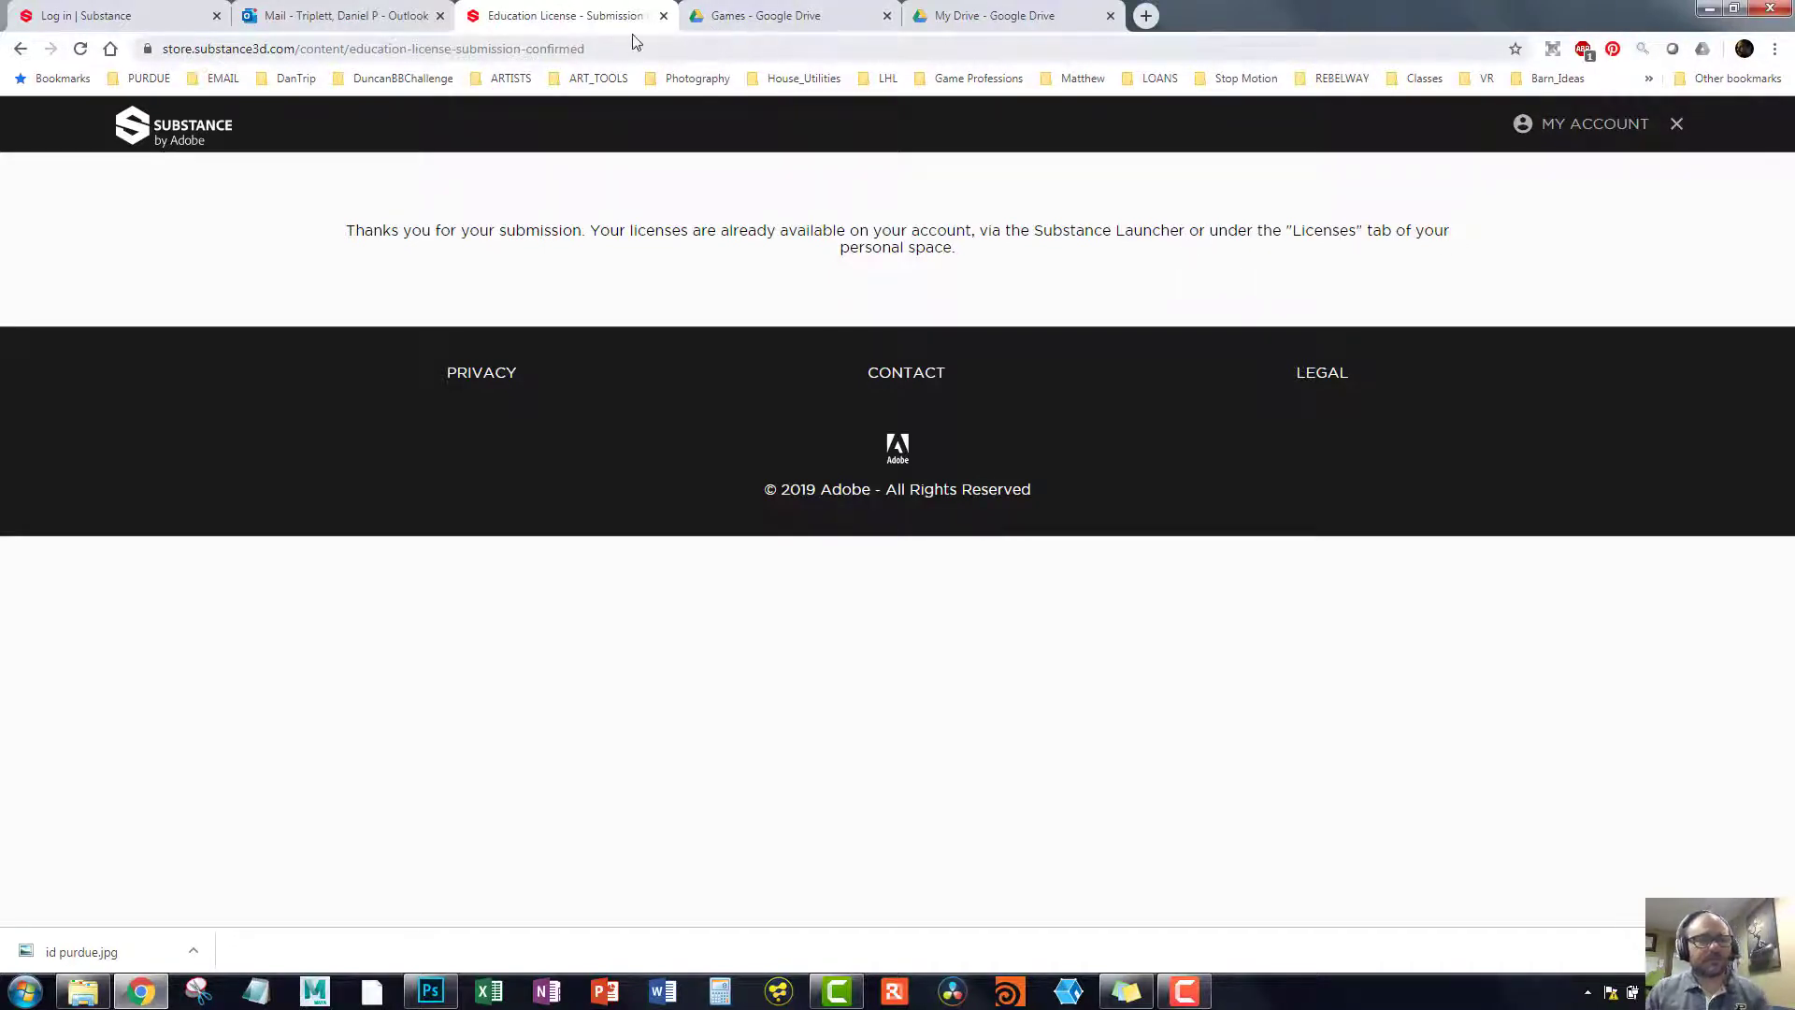
Step: Open My Account's Licenses tab listing the Alchemist, Designer and Painter student licenses
click(1587, 125)
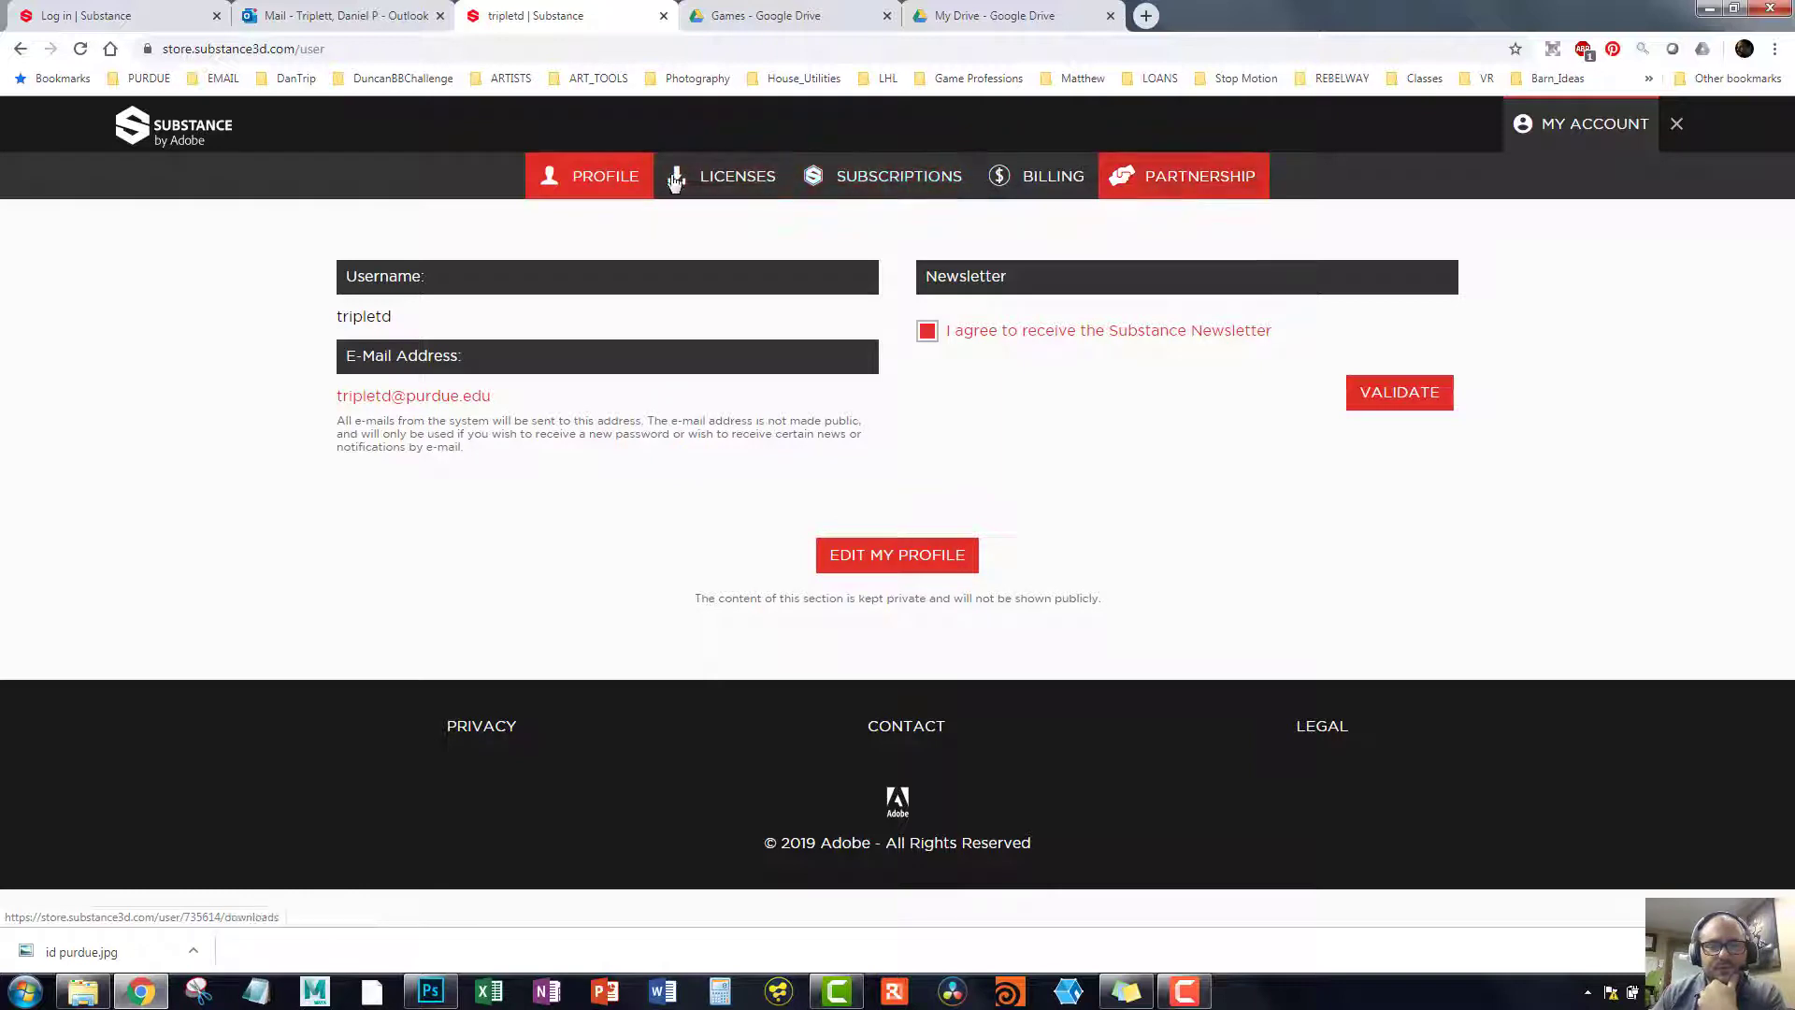
click(723, 182)
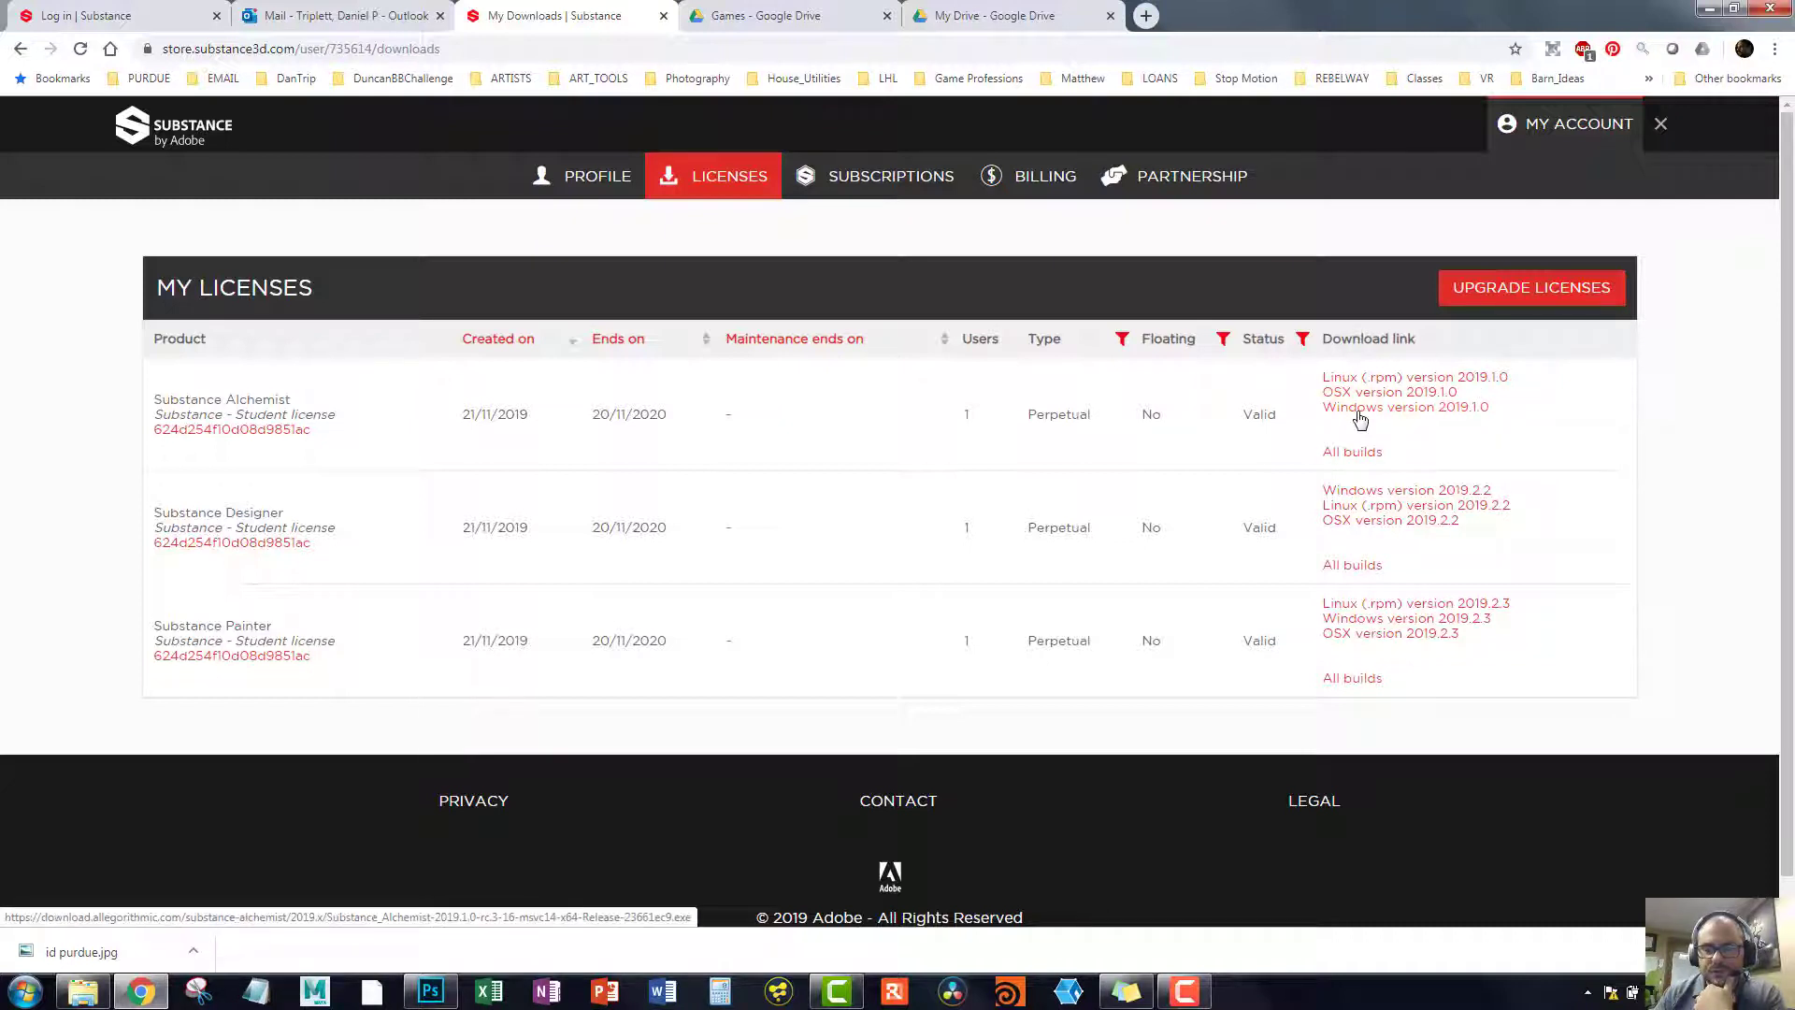
Step: Start the Alchemist 2019.1.0 Windows download and create a 'substance' folder in Data (G:) > programs
click(1360, 414)
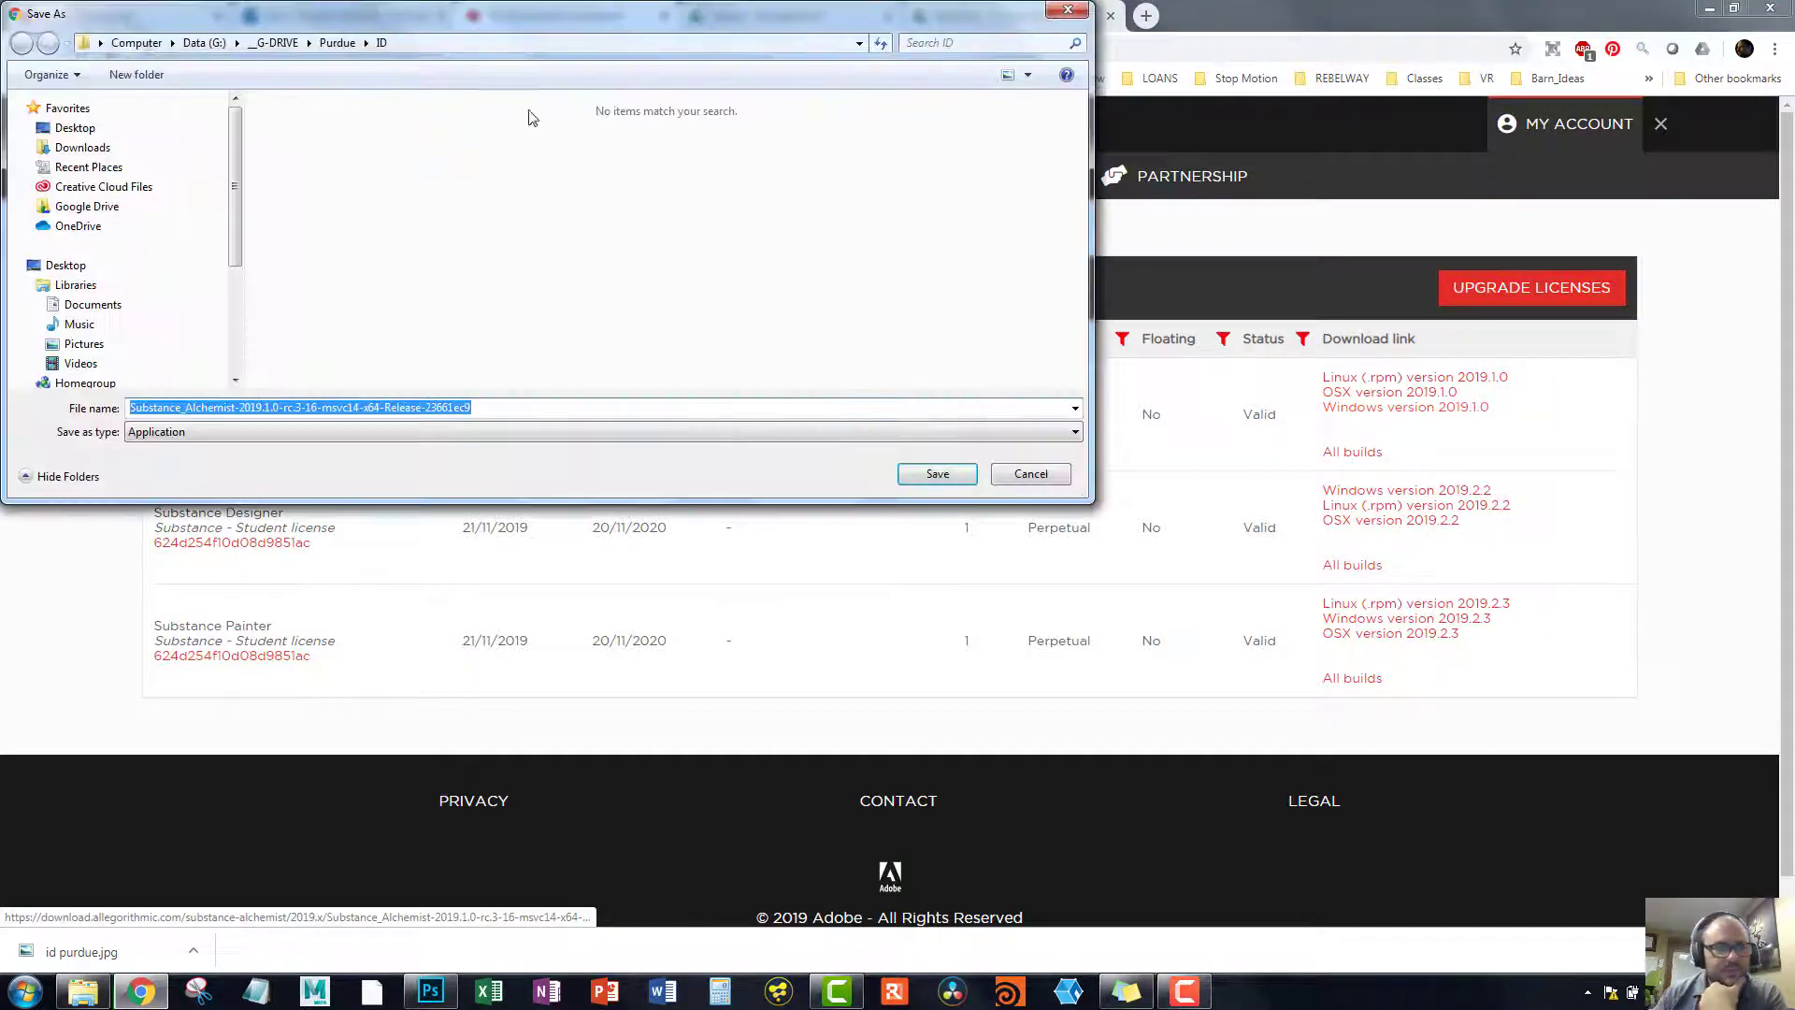
click(201, 43)
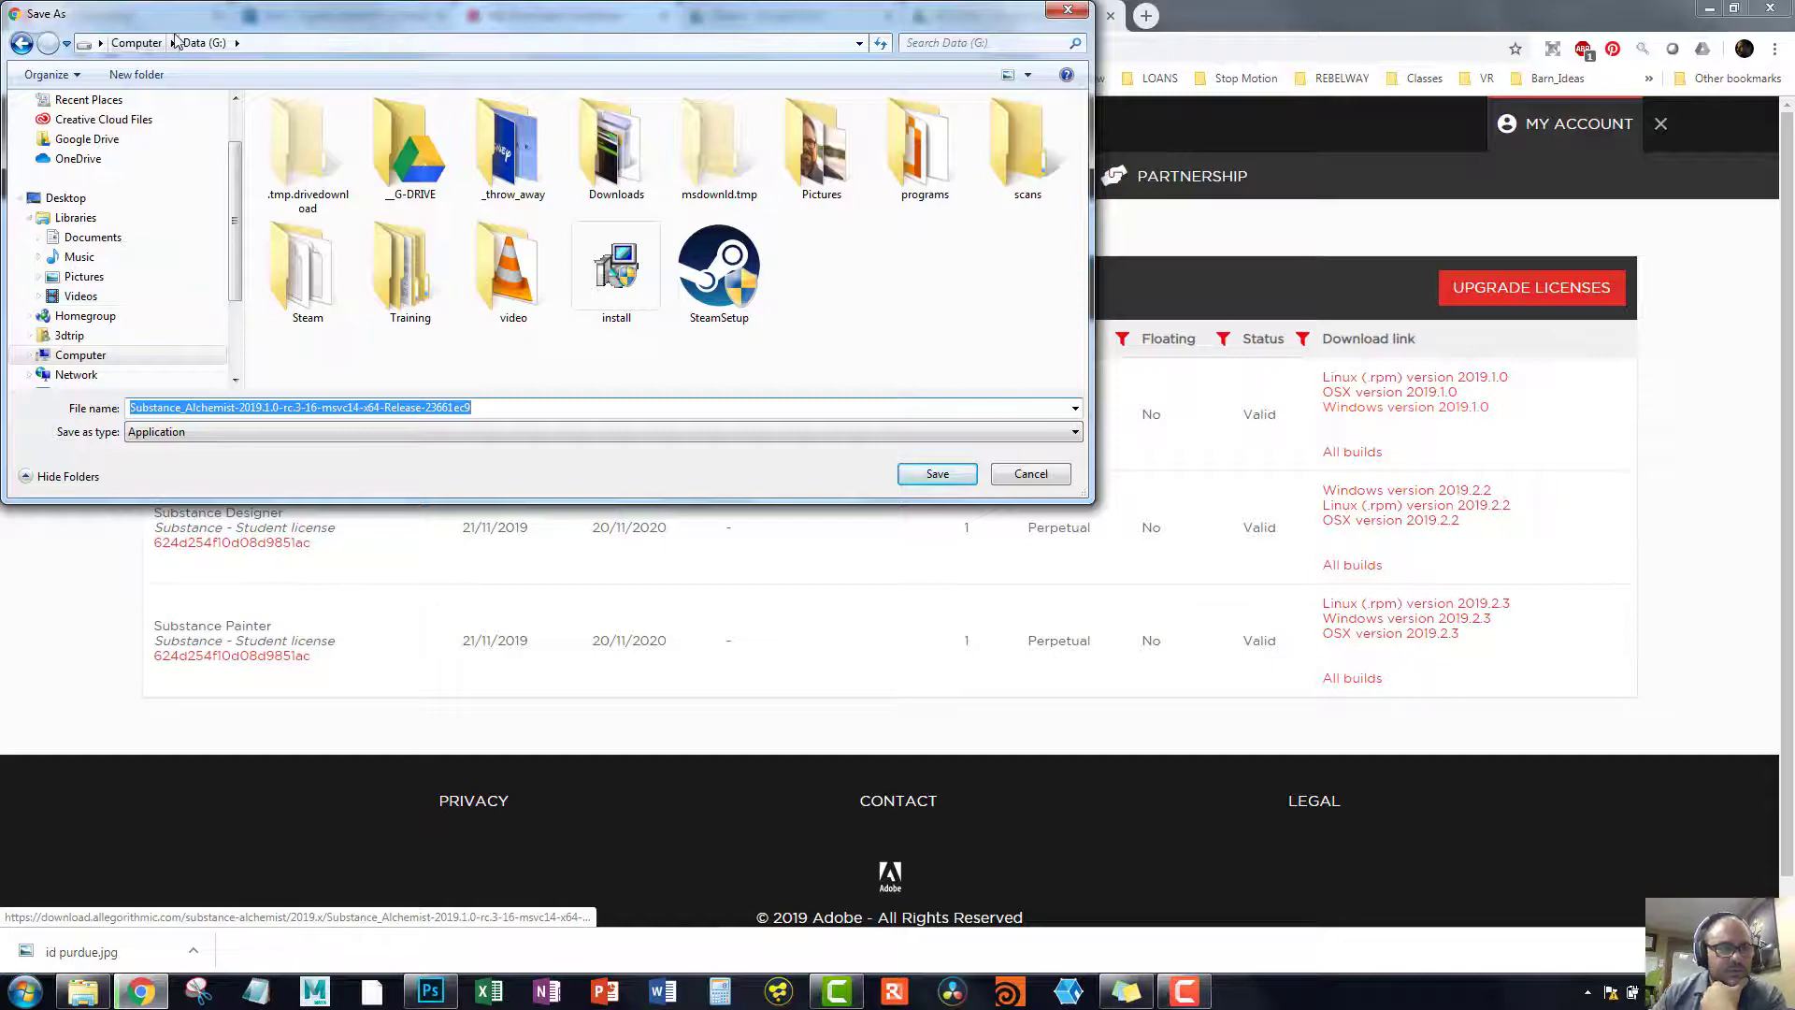
double_click(921, 149)
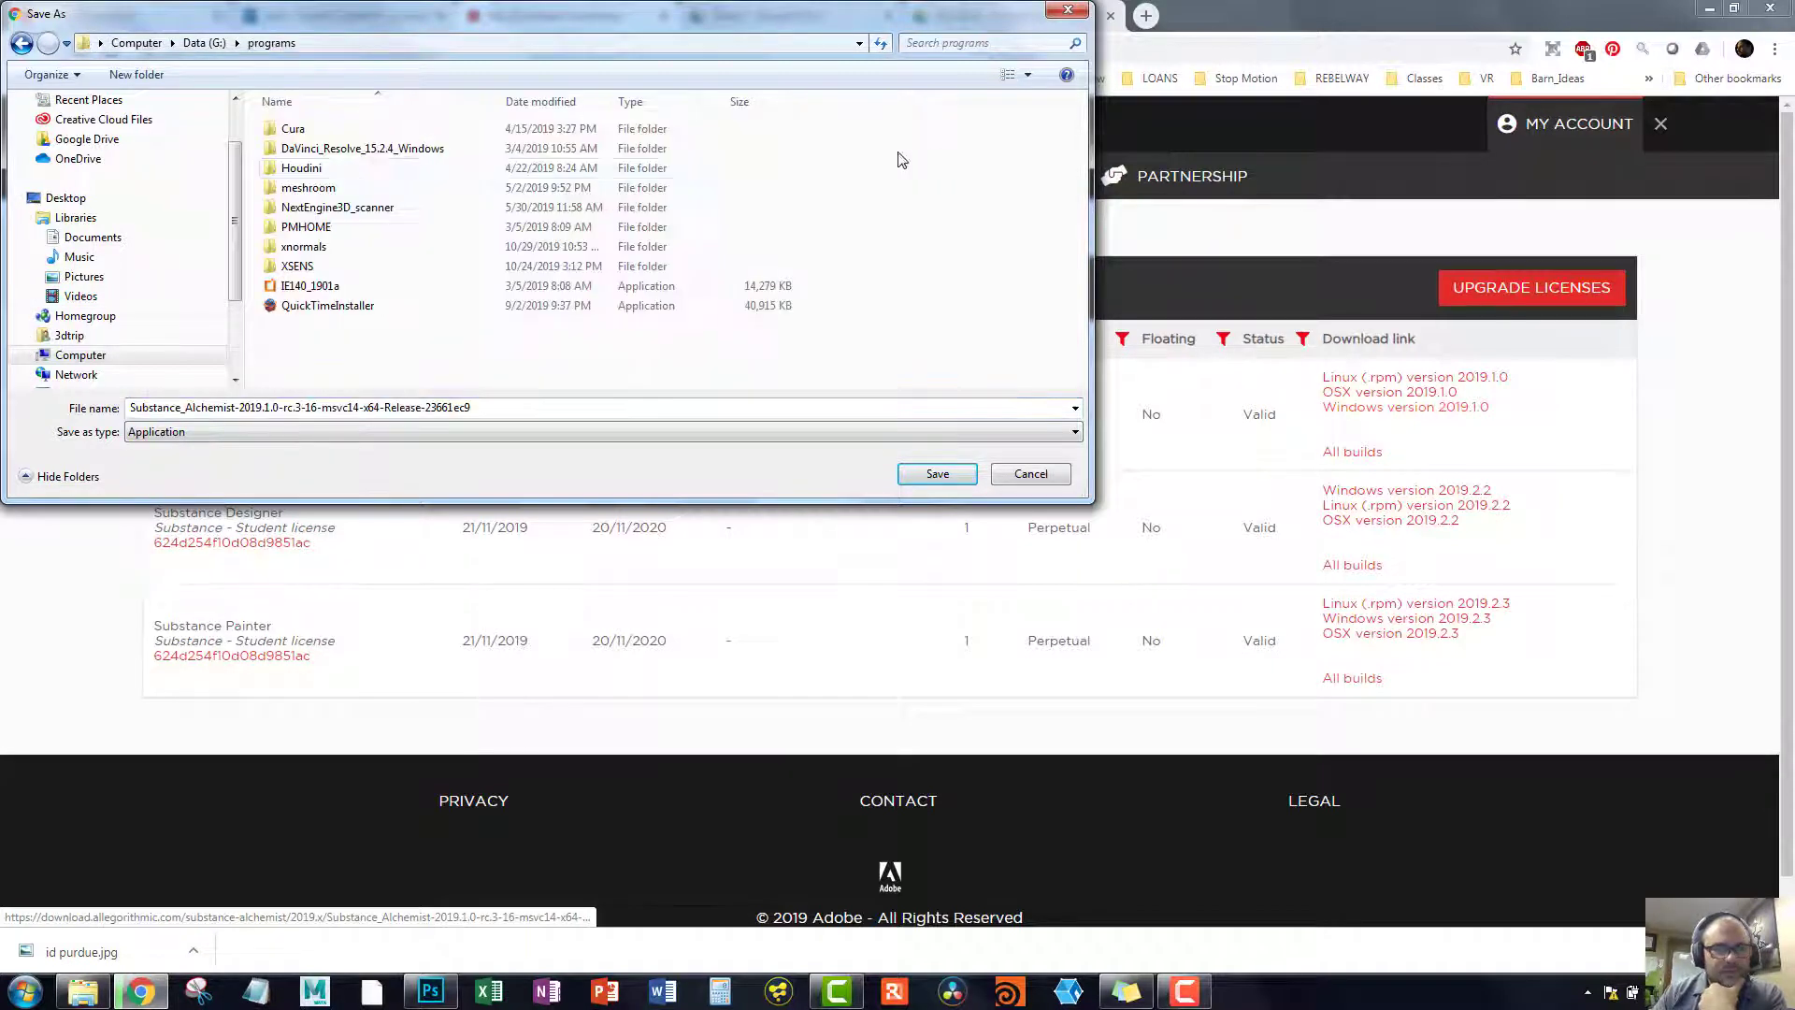
click(131, 75)
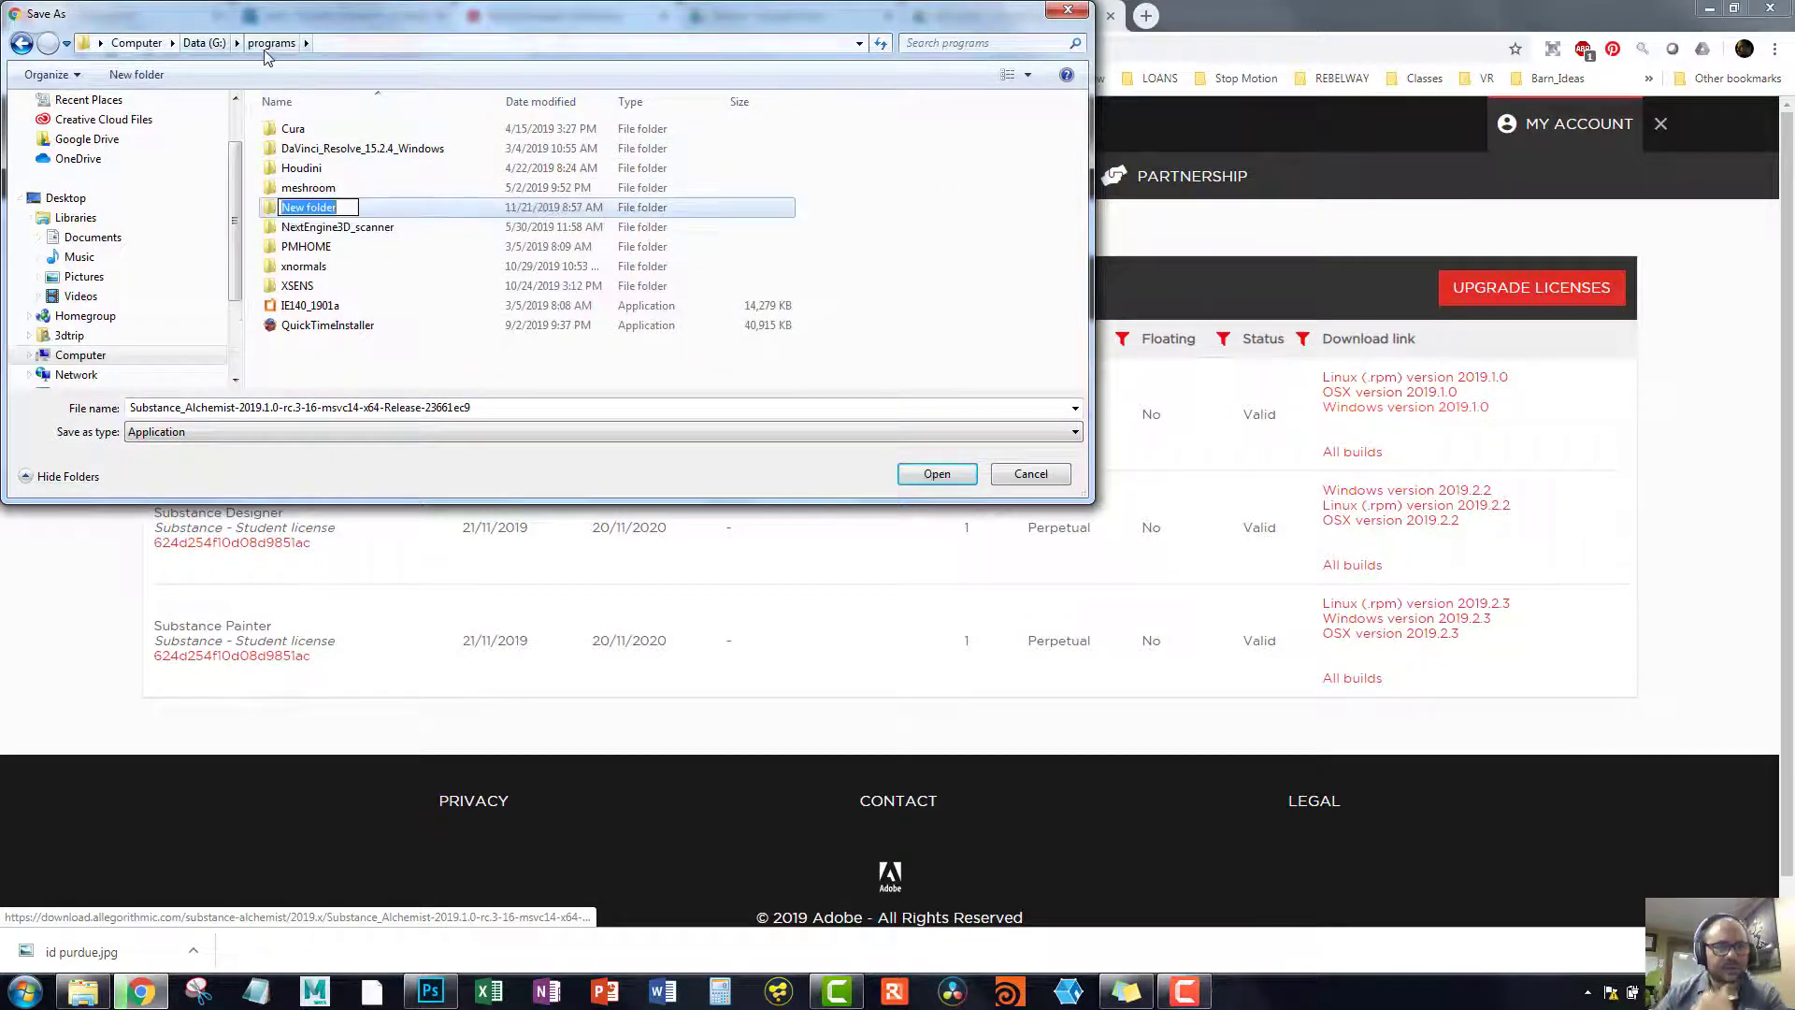
text(su)
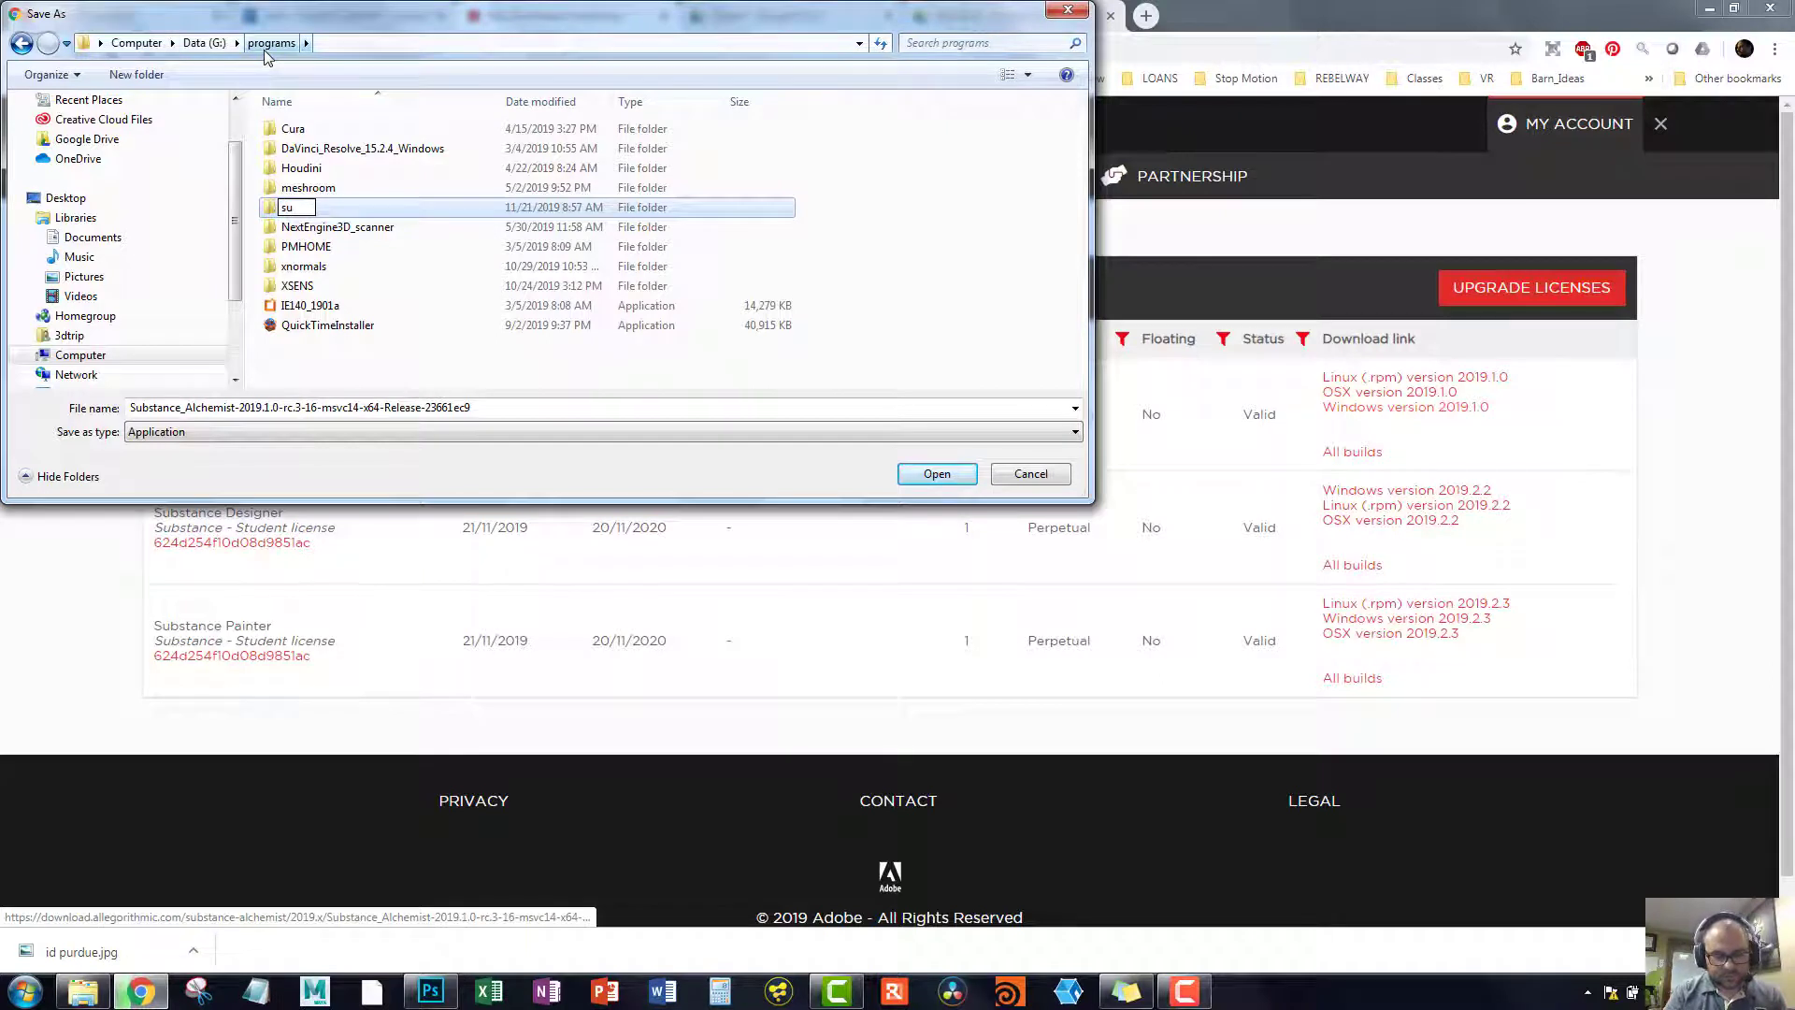
text(bsta)
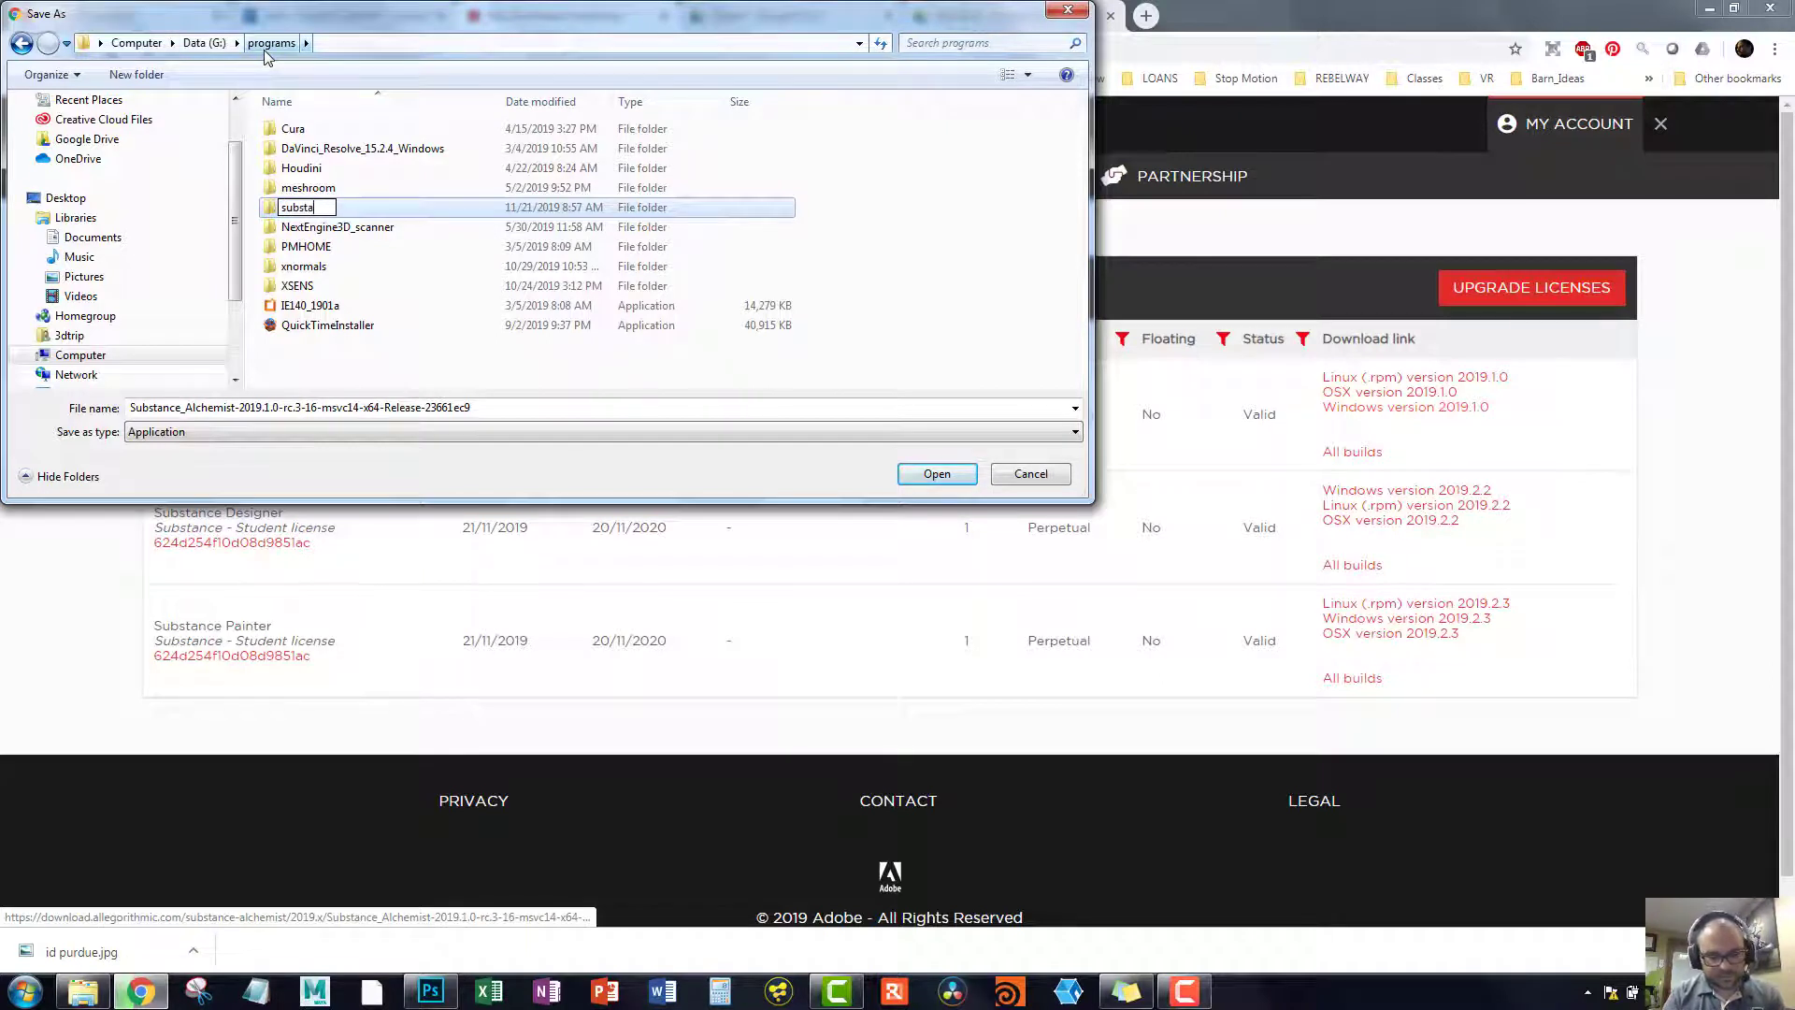
text(ncr)
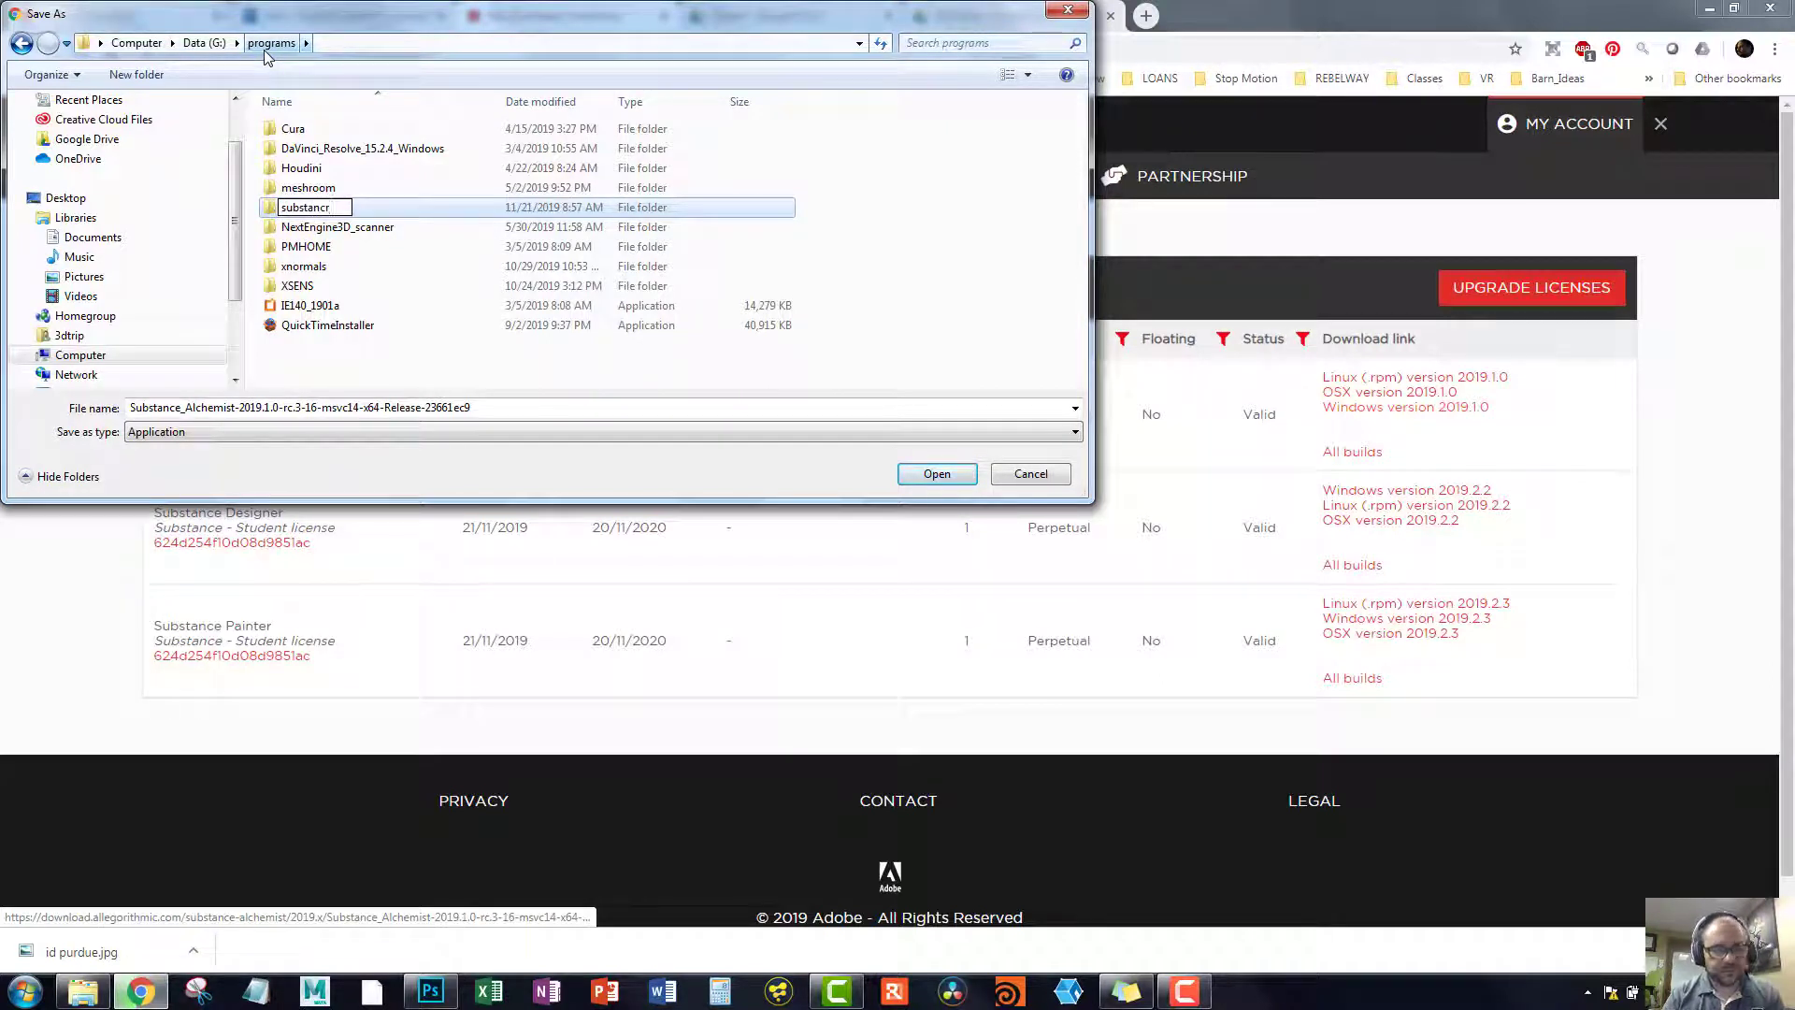
key(BackSpace)
text(e)
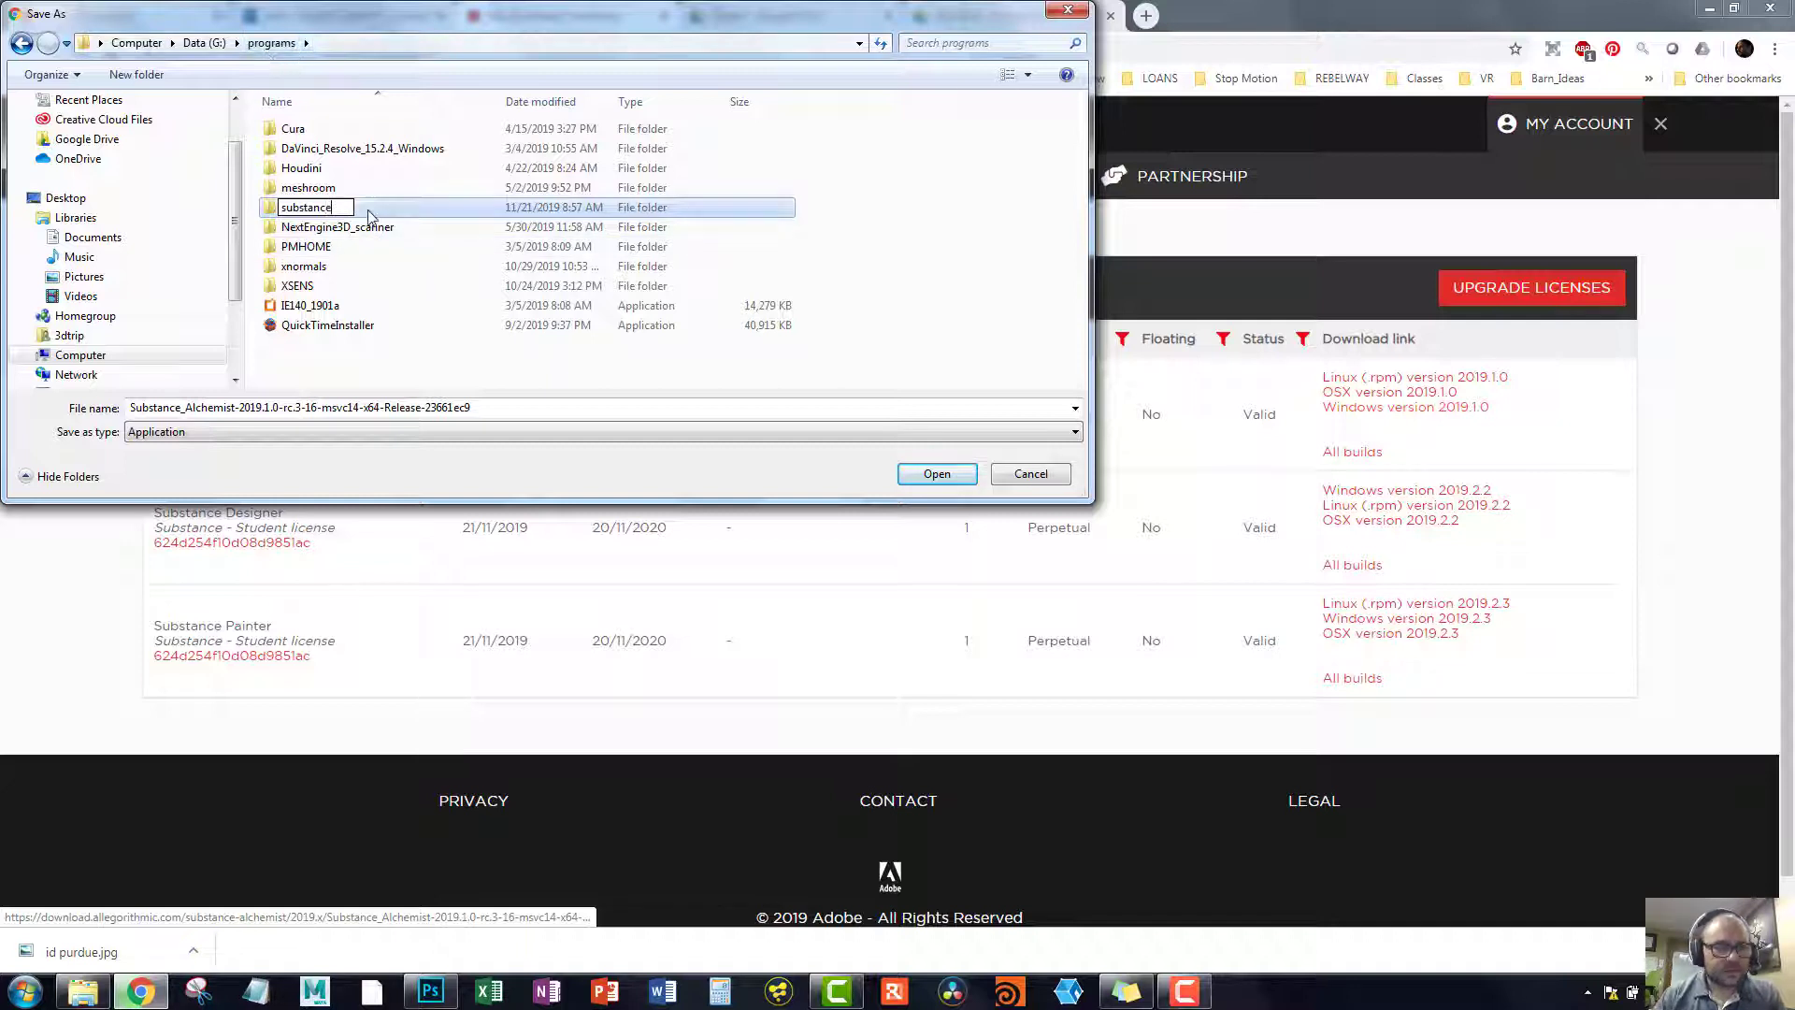
key(Return)
Step: Save the Alchemist installer into the new substance folder
double_click(314, 249)
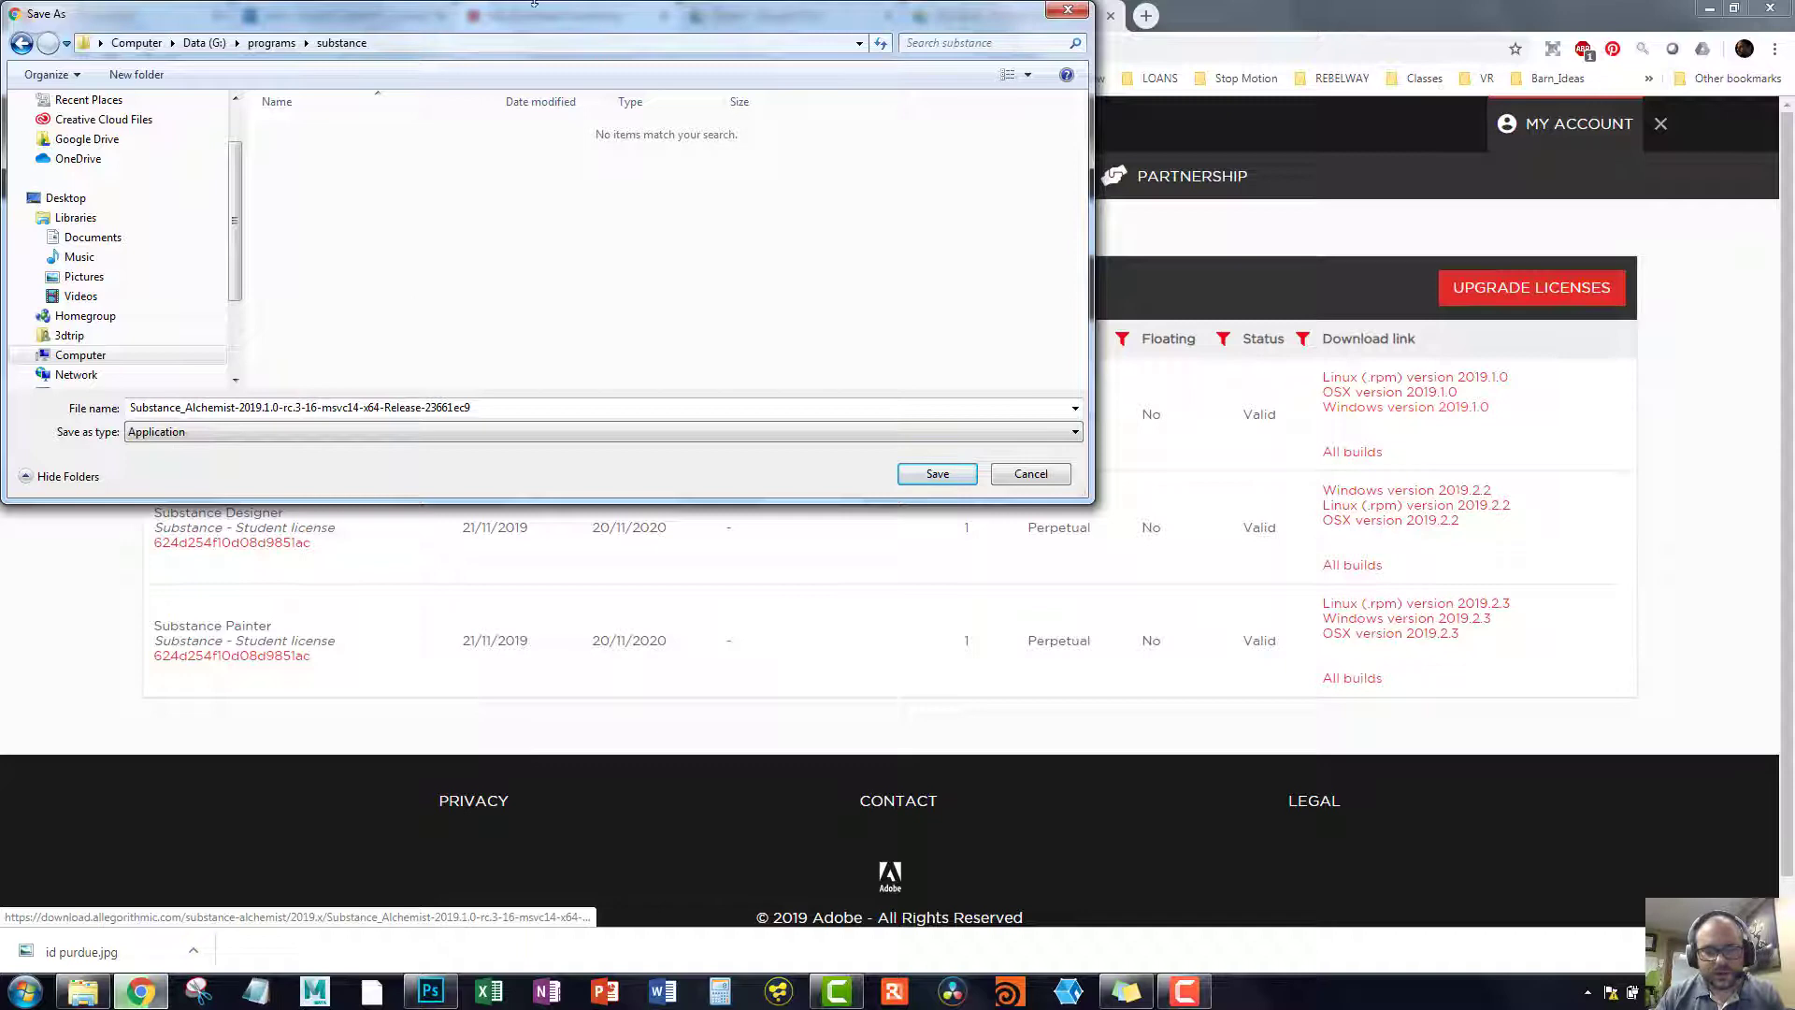
drag(604, 19, 1418, 296)
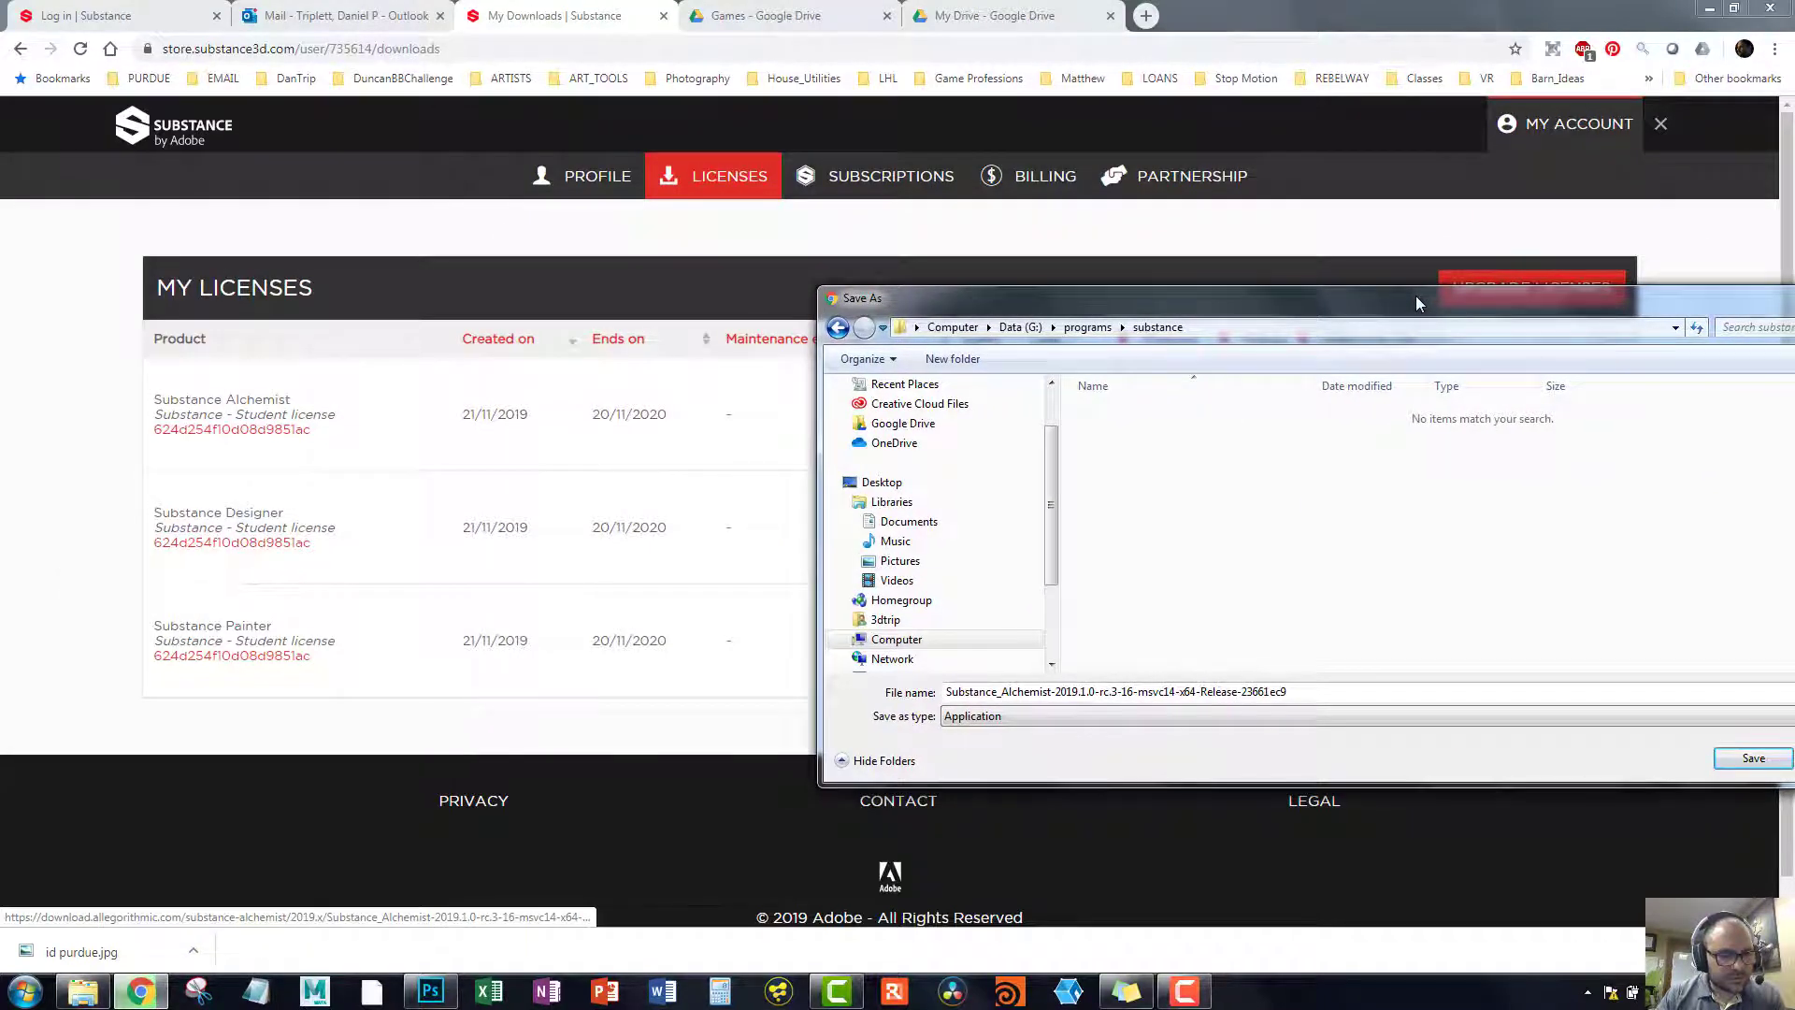
drag(1415, 295, 845, 131)
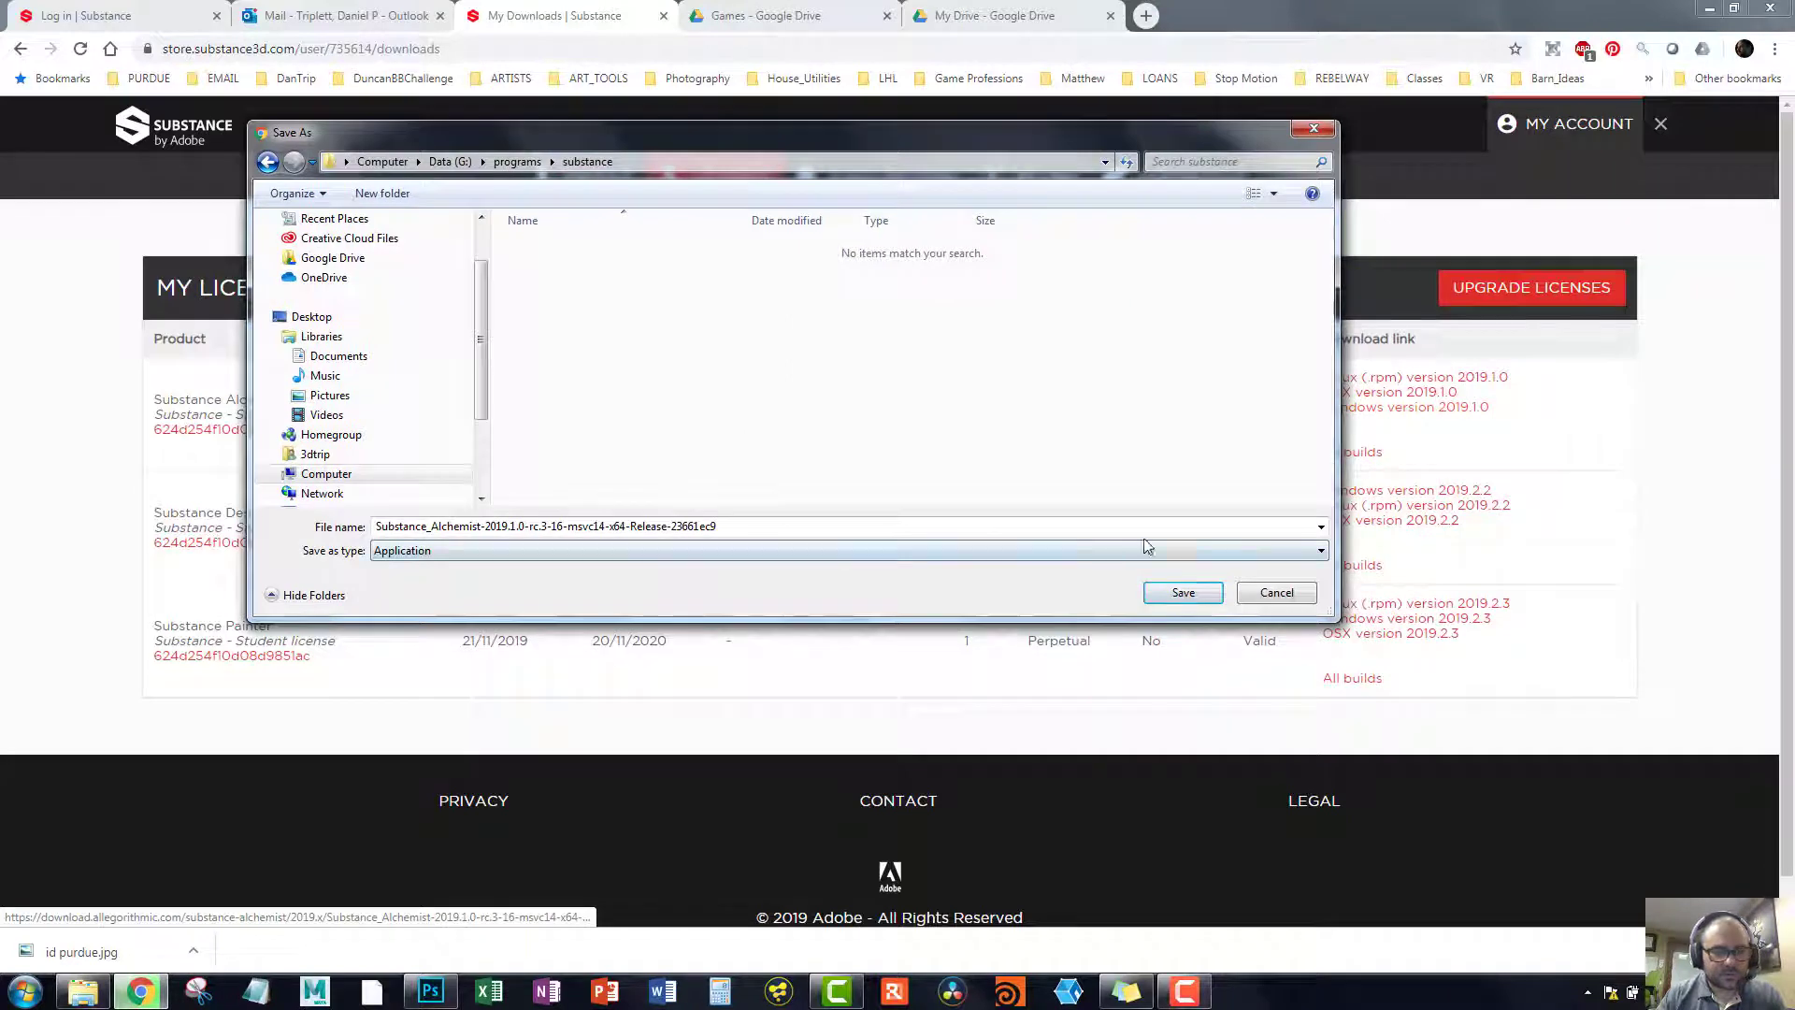
click(1182, 594)
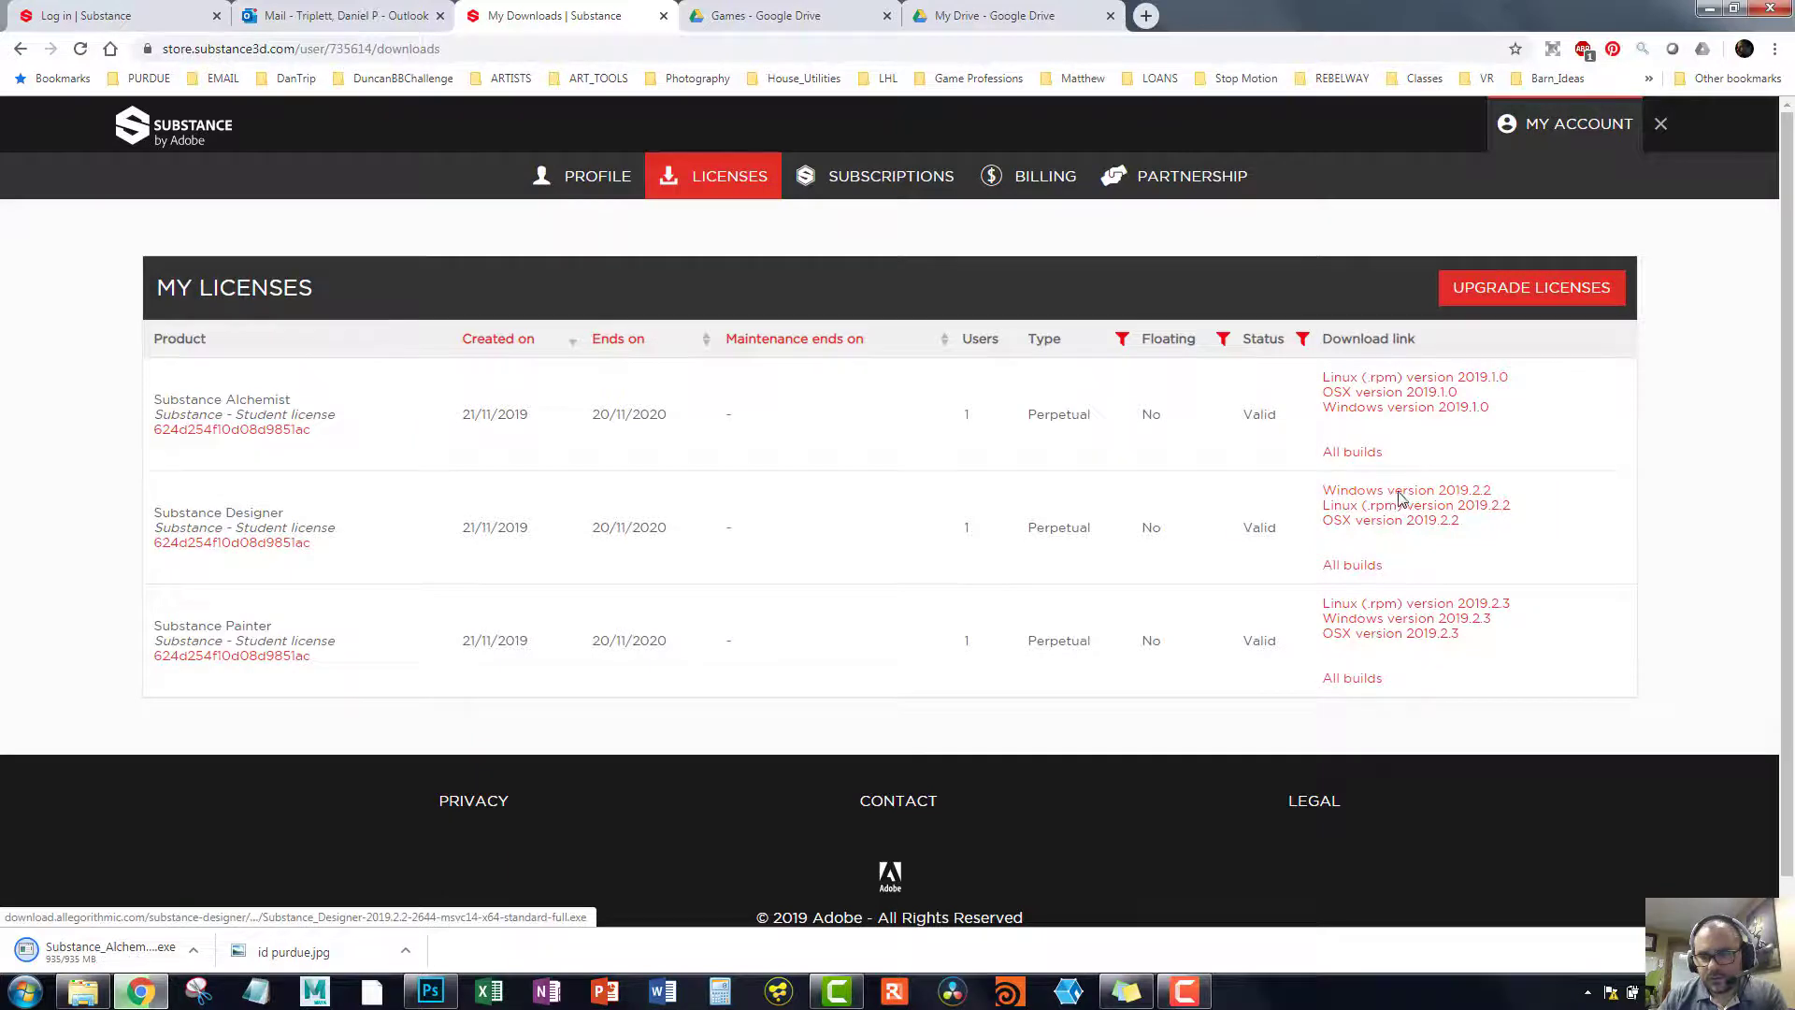
Step: Save the Designer 2019.2.2 and Painter 2019.2.3 Windows installers into the substance folder
click(1400, 492)
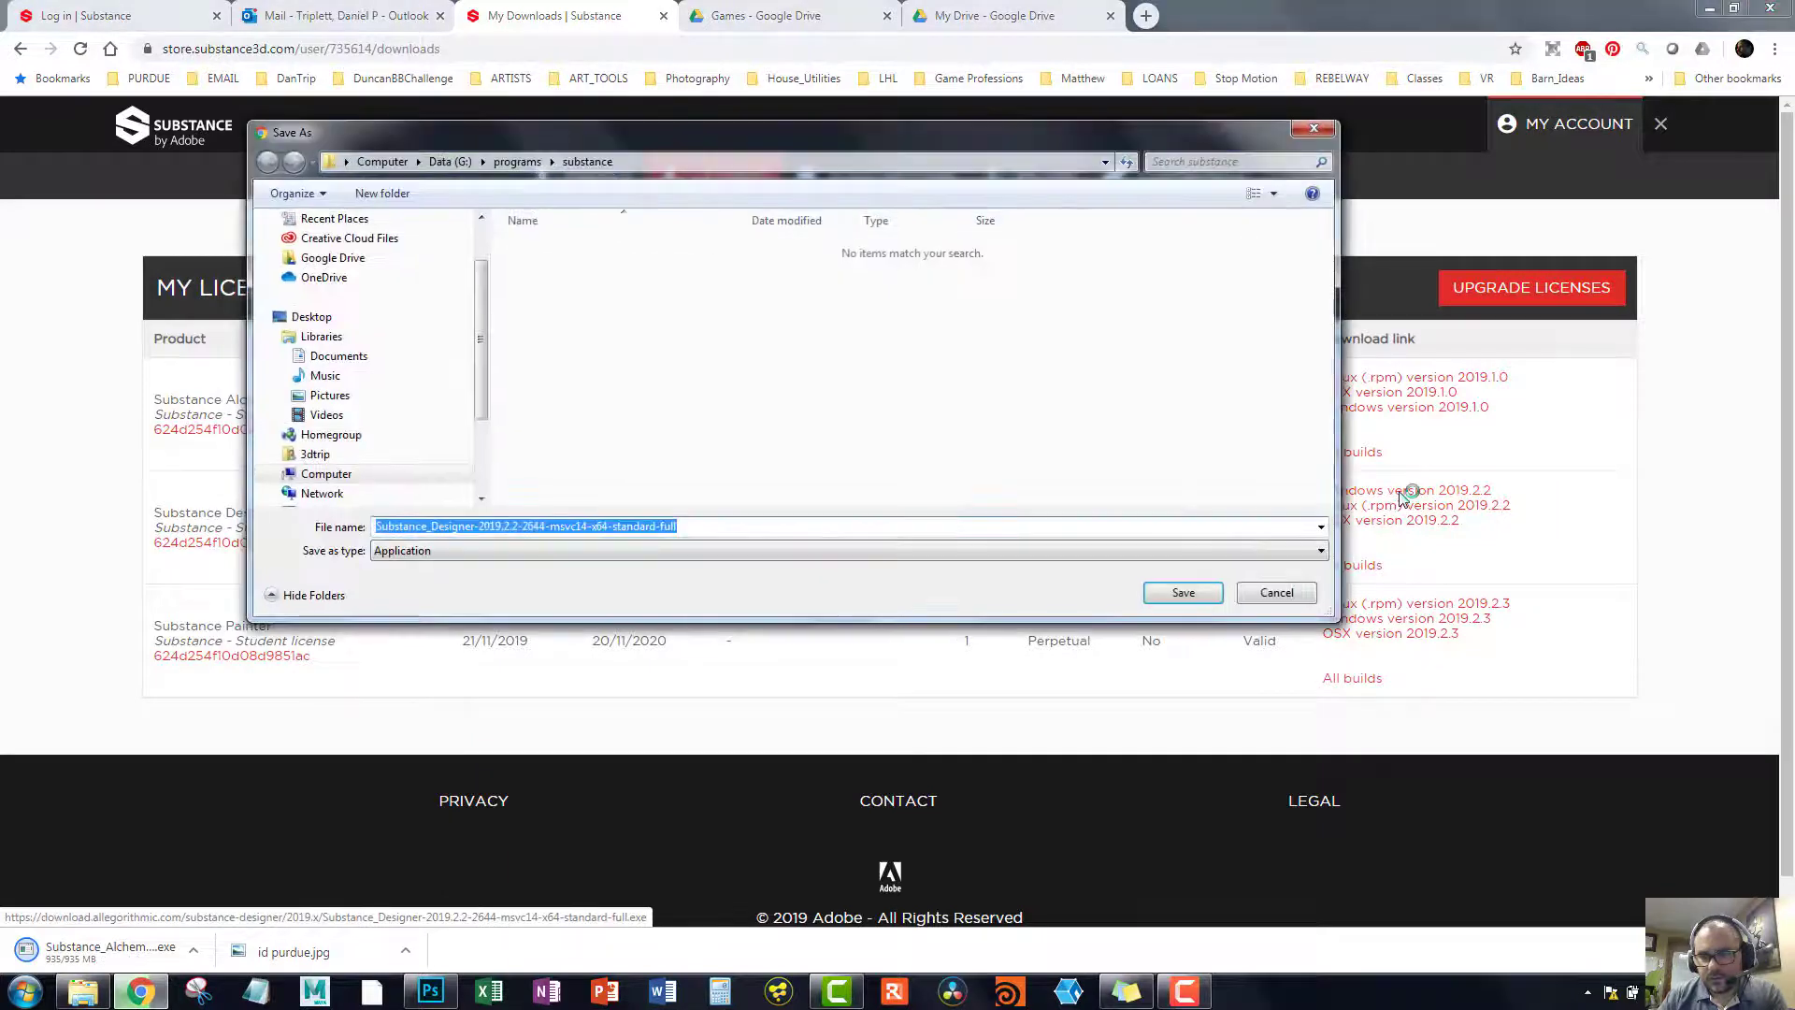
click(1183, 592)
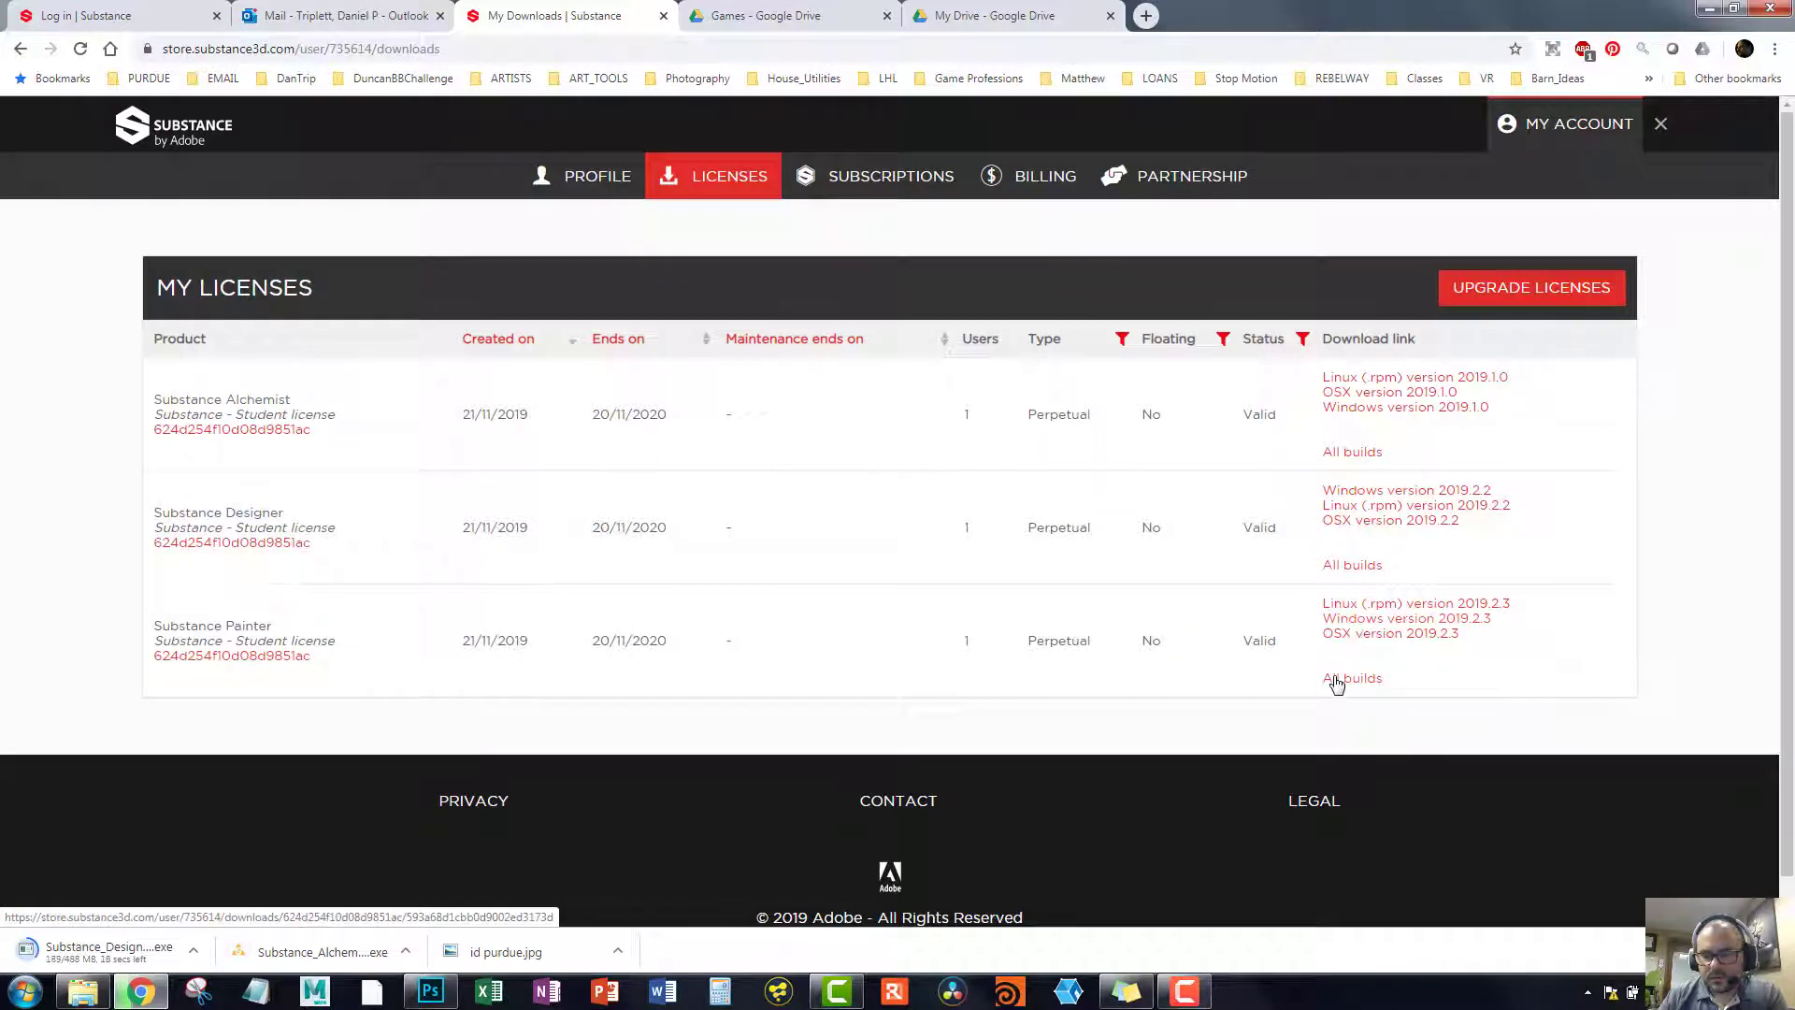
click(1346, 618)
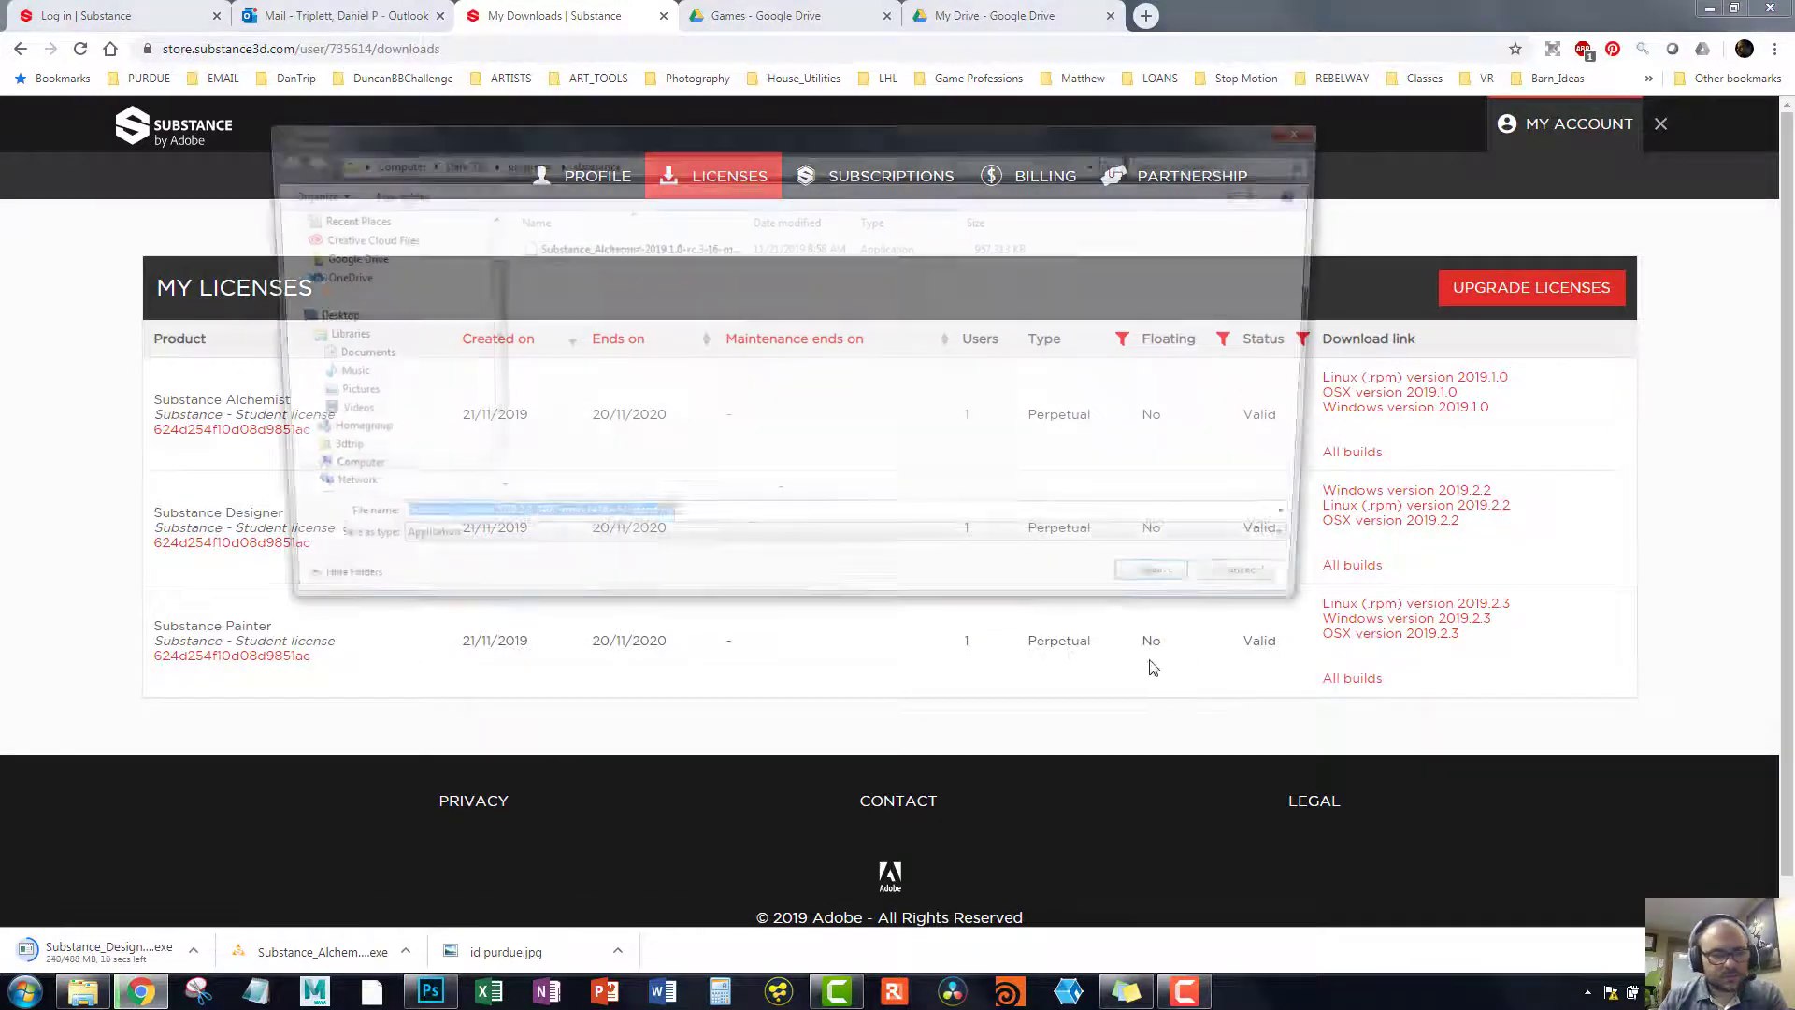
click(1182, 590)
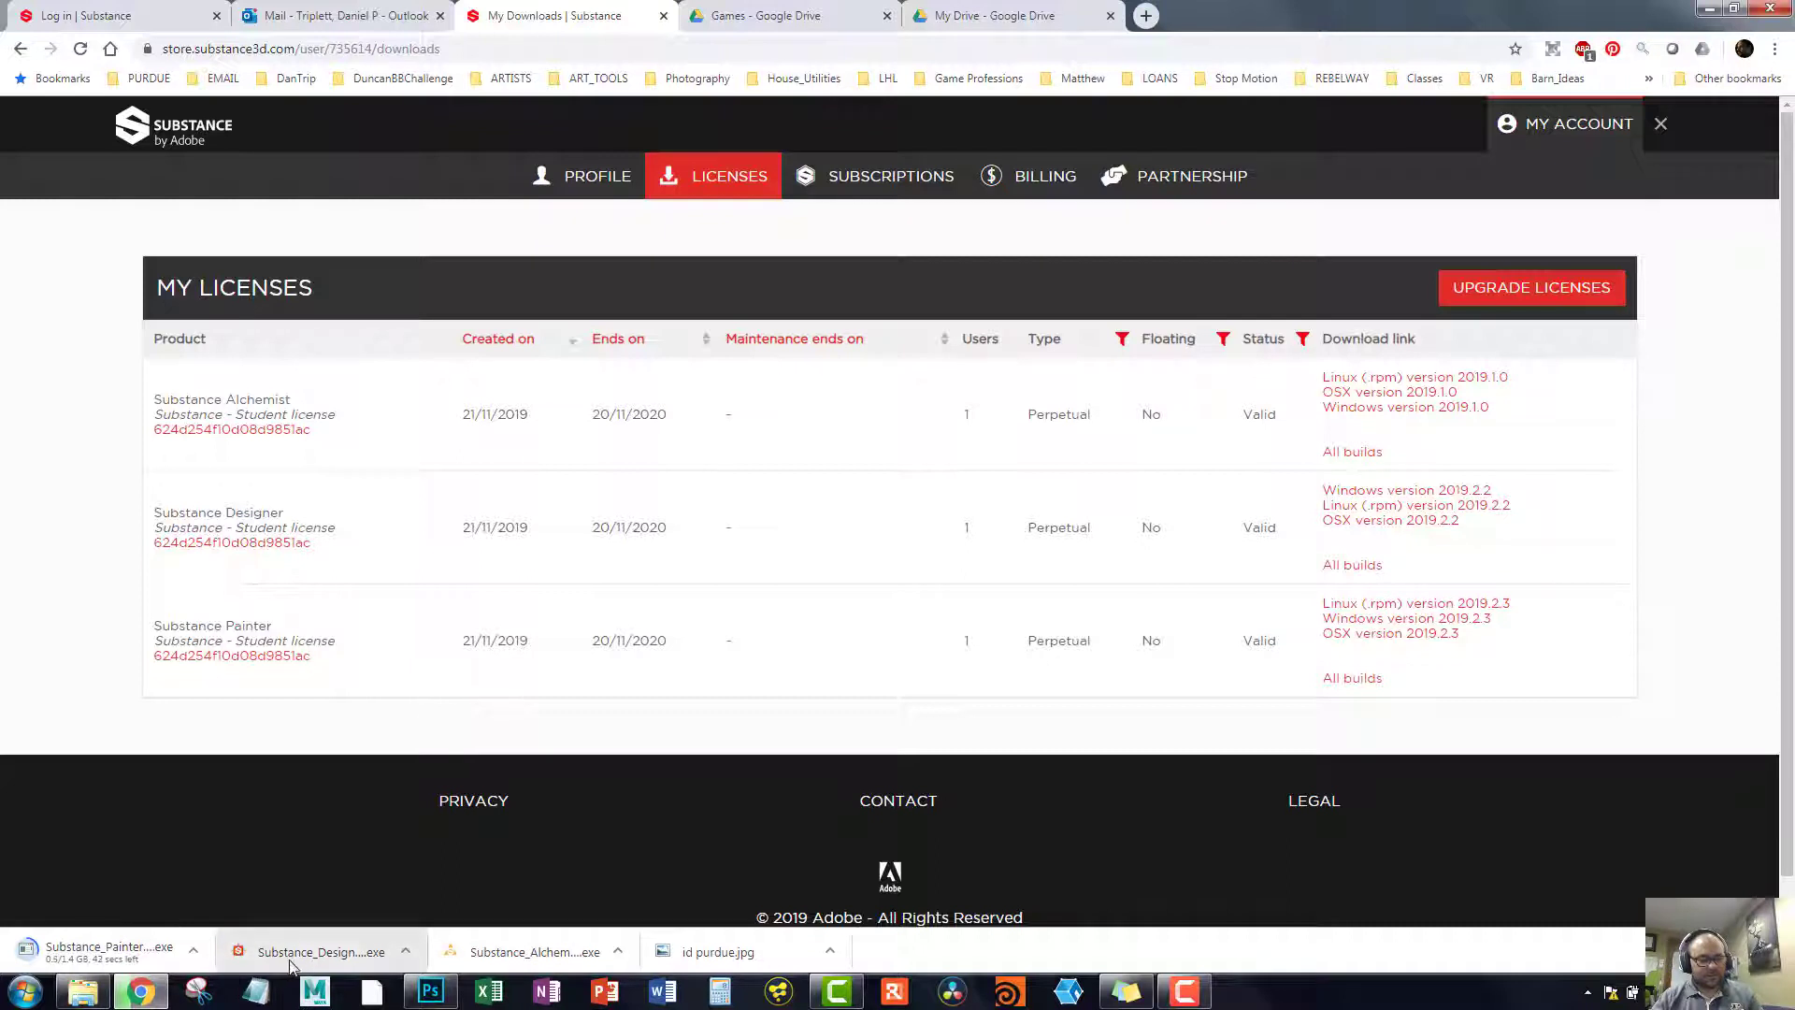
Step: Download the licenses key zip into the substance folder
click(318, 963)
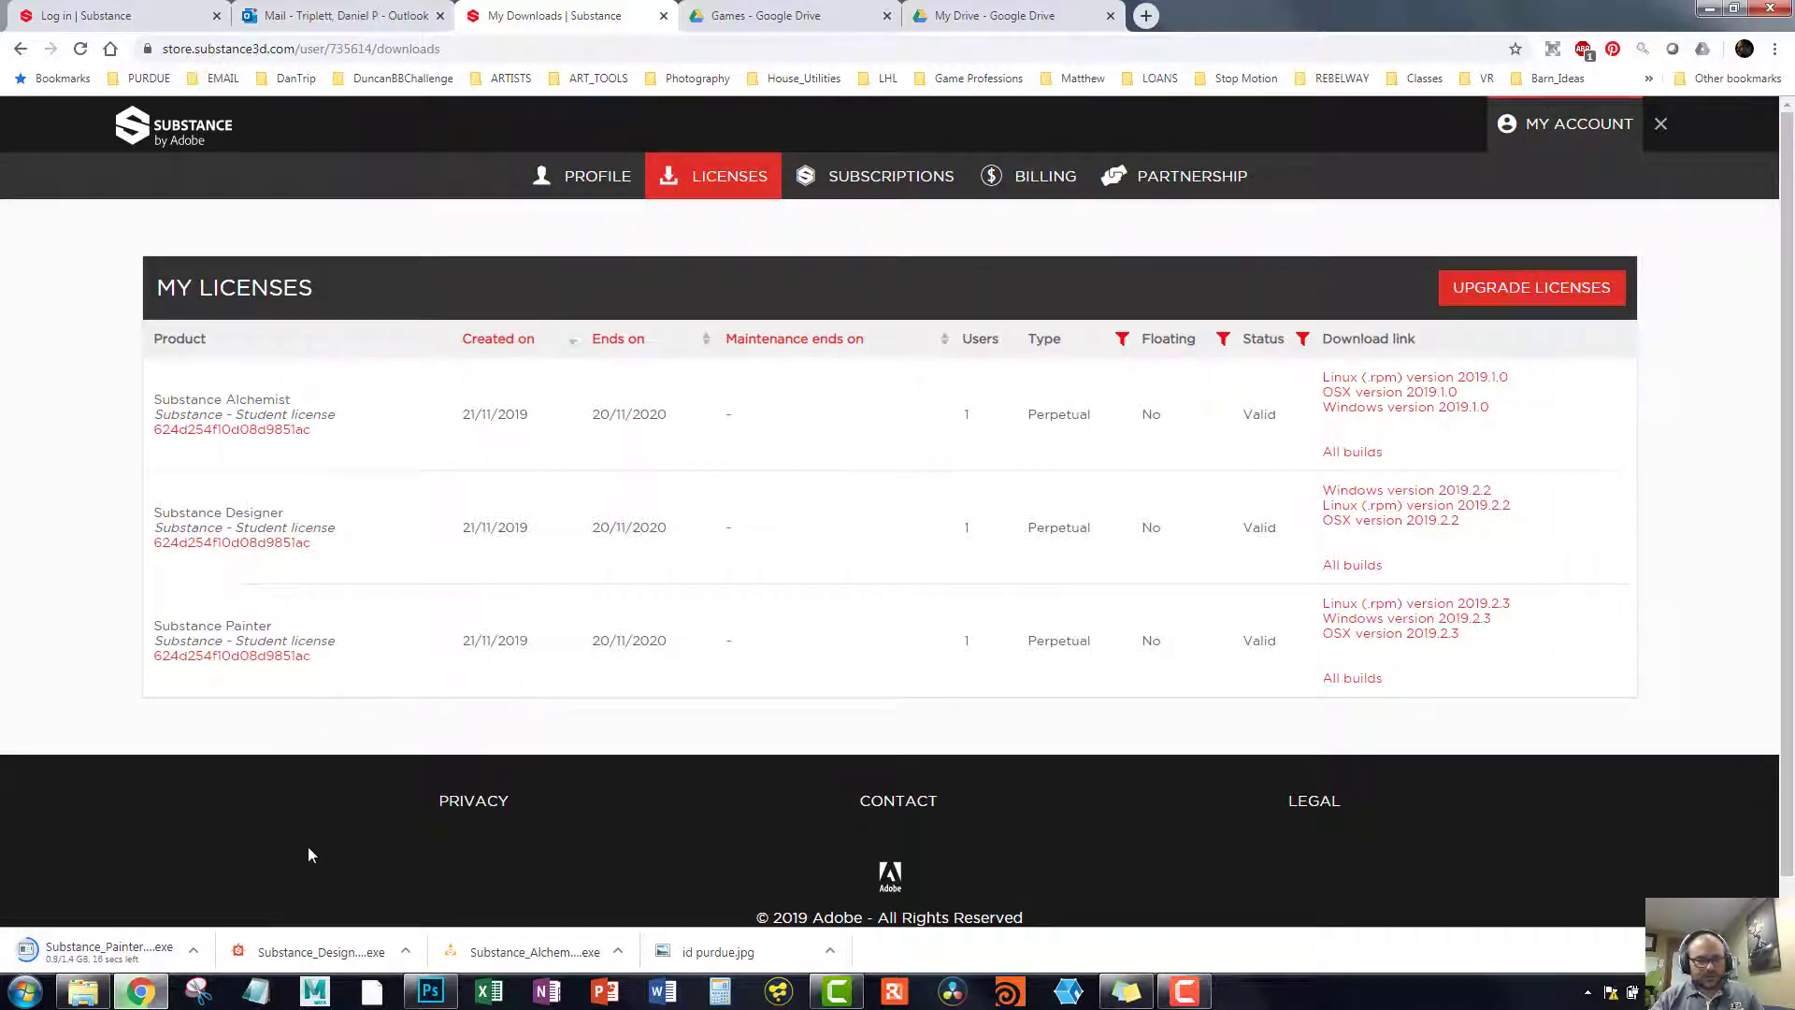
click(235, 433)
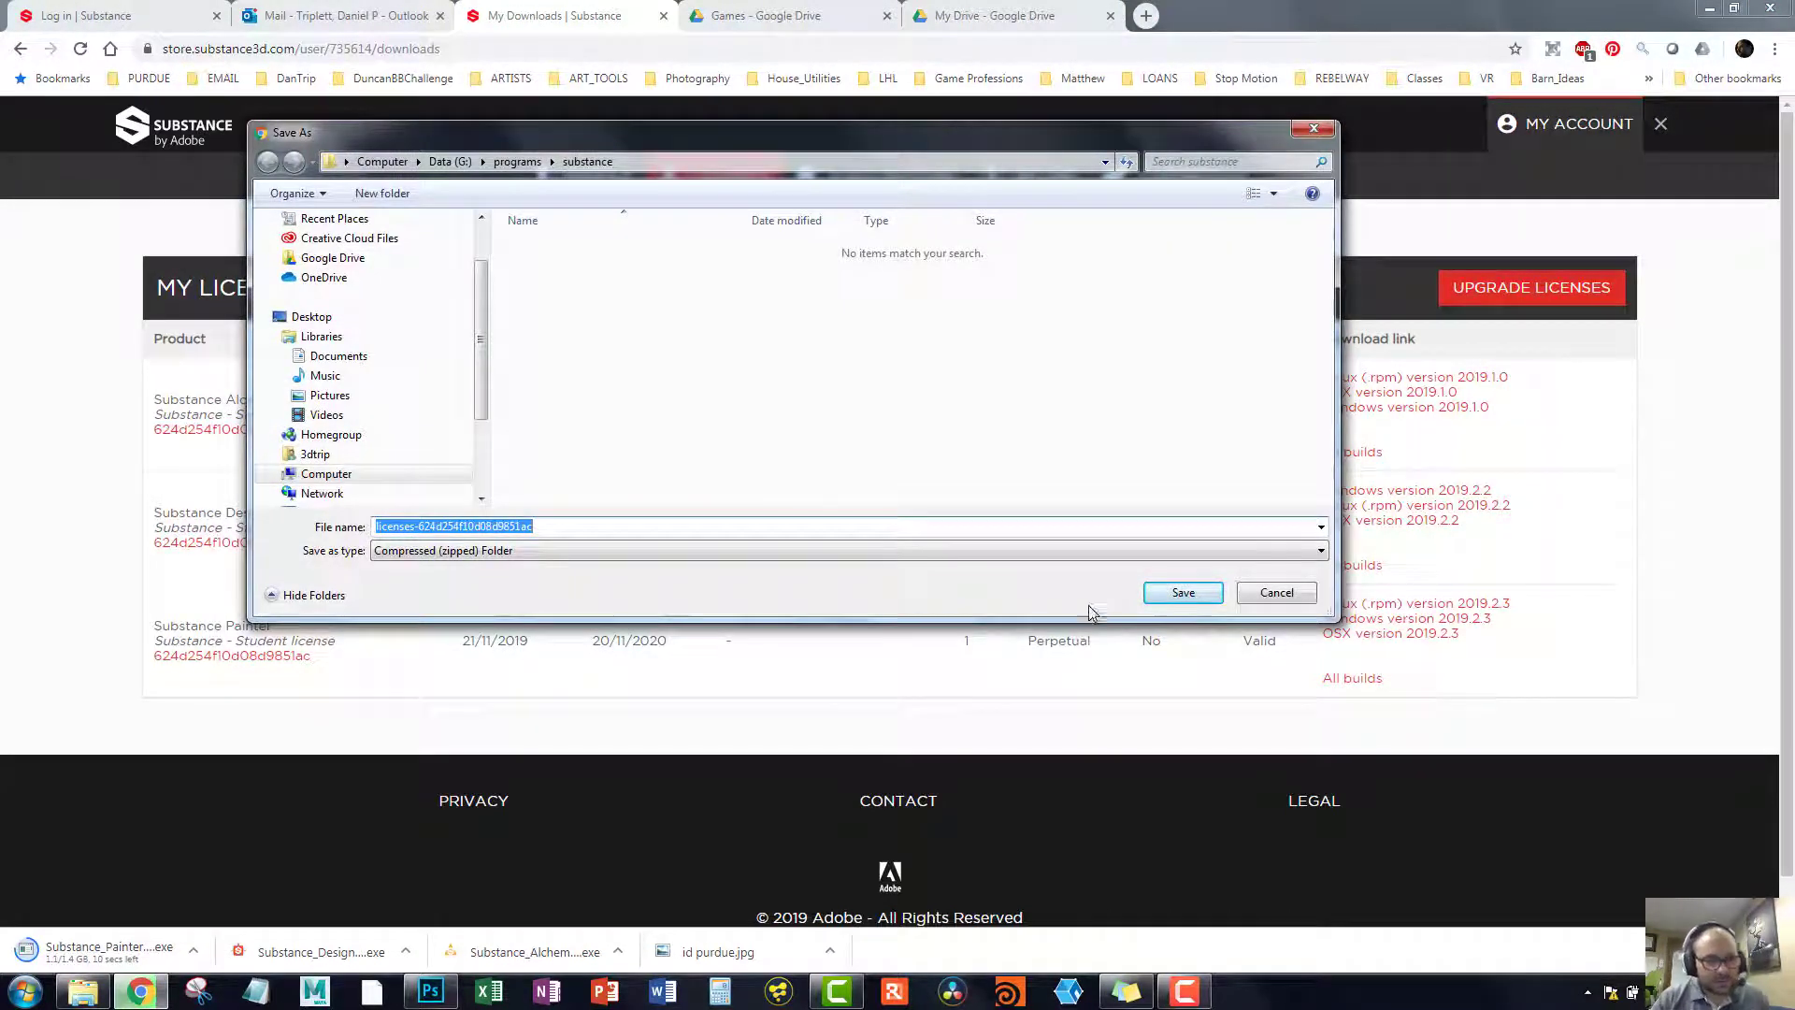
click(1184, 593)
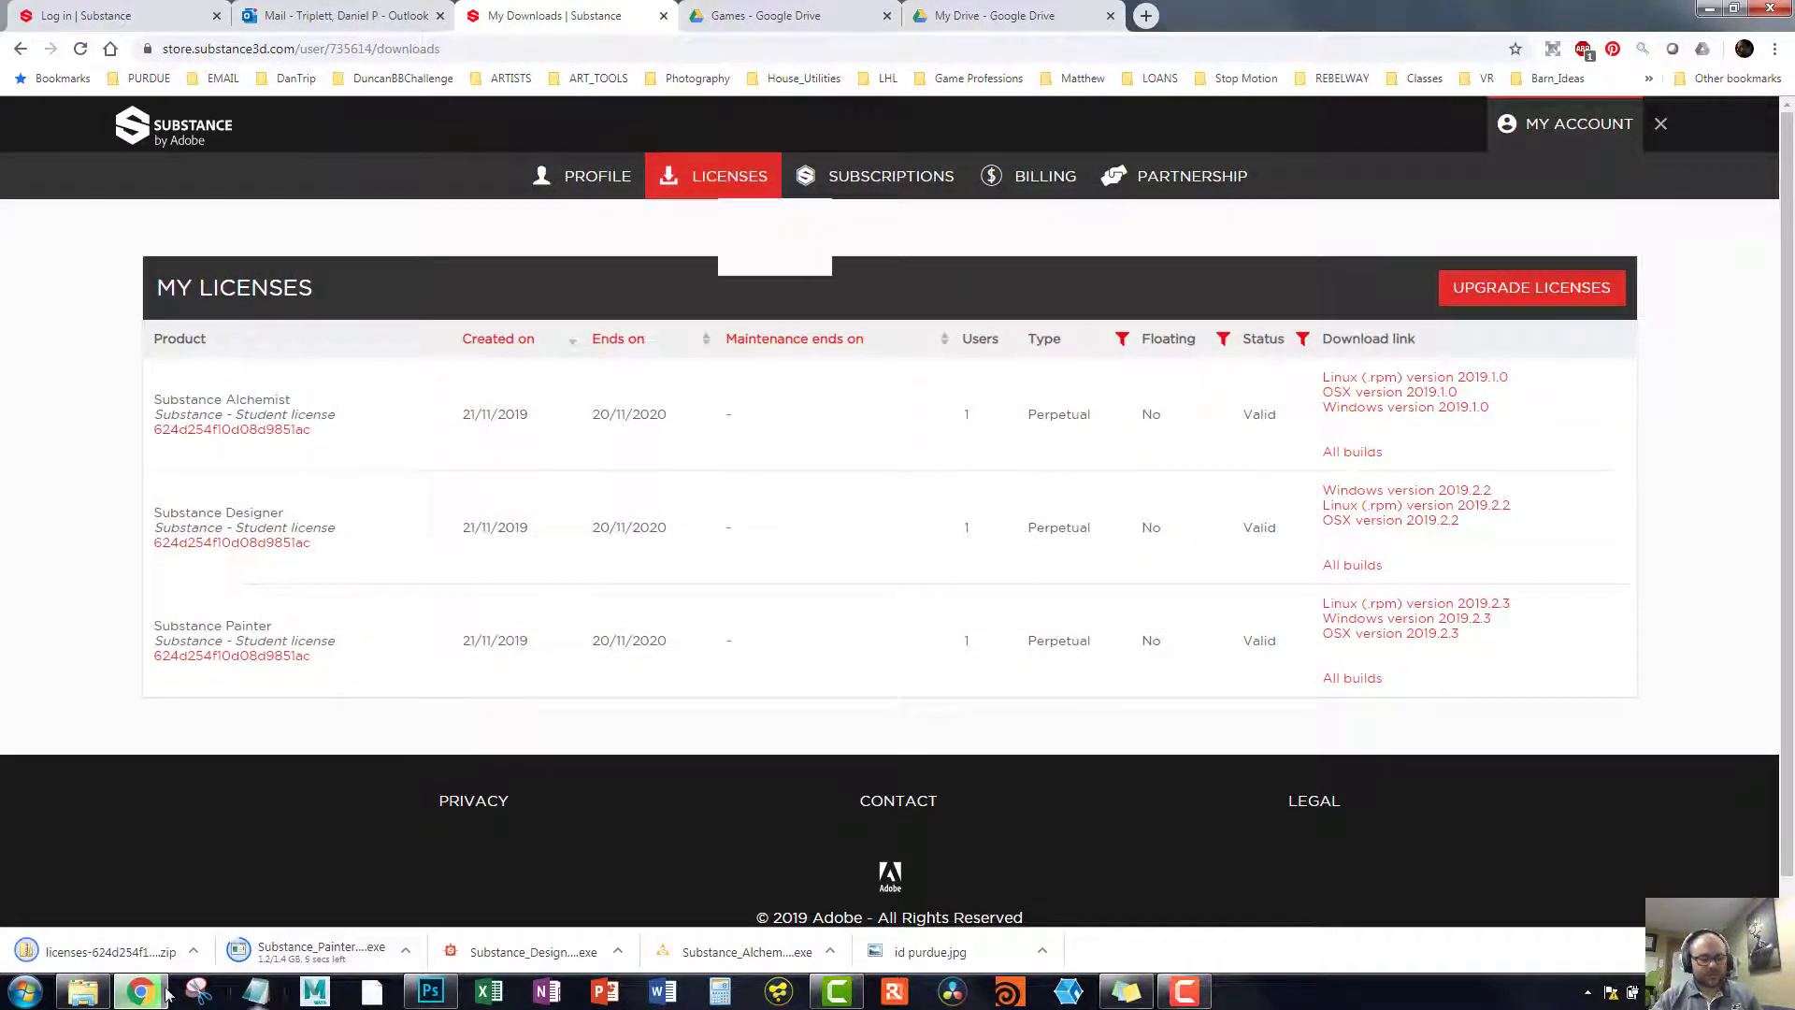
Step: Browse in File Explorer to Data (G:) > programs > substance to check the downloads
click(84, 993)
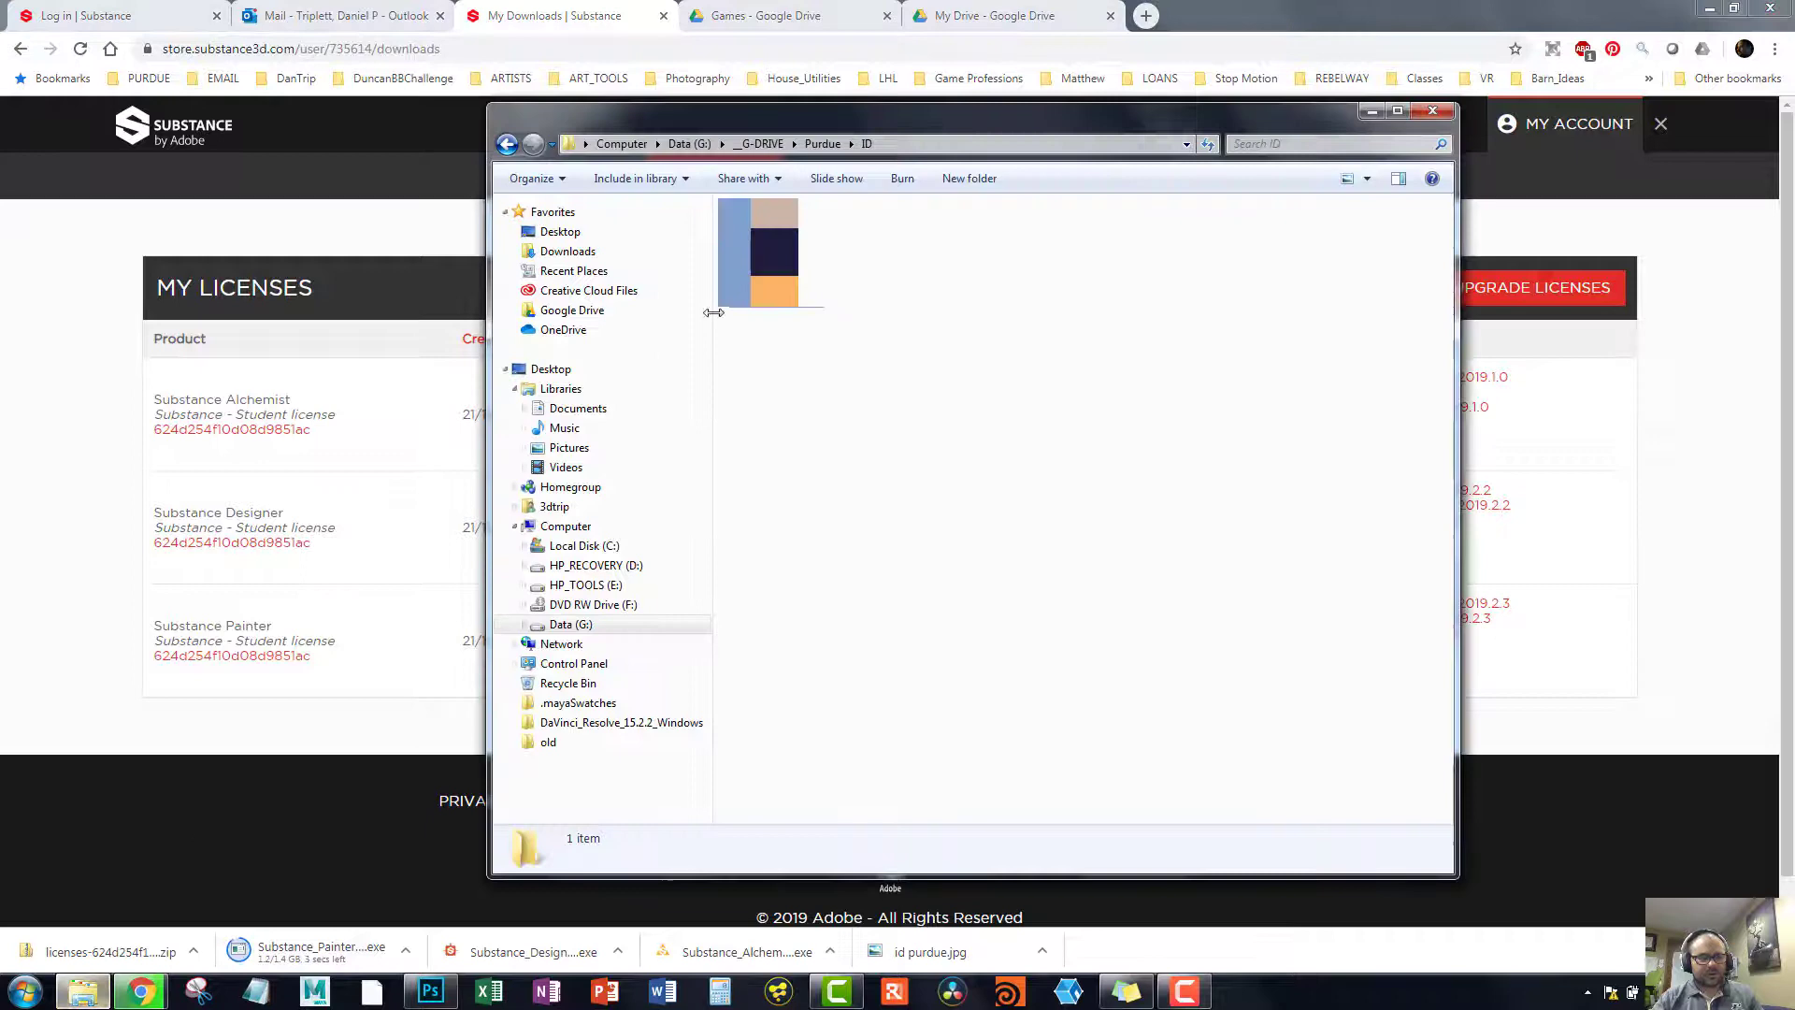
click(822, 143)
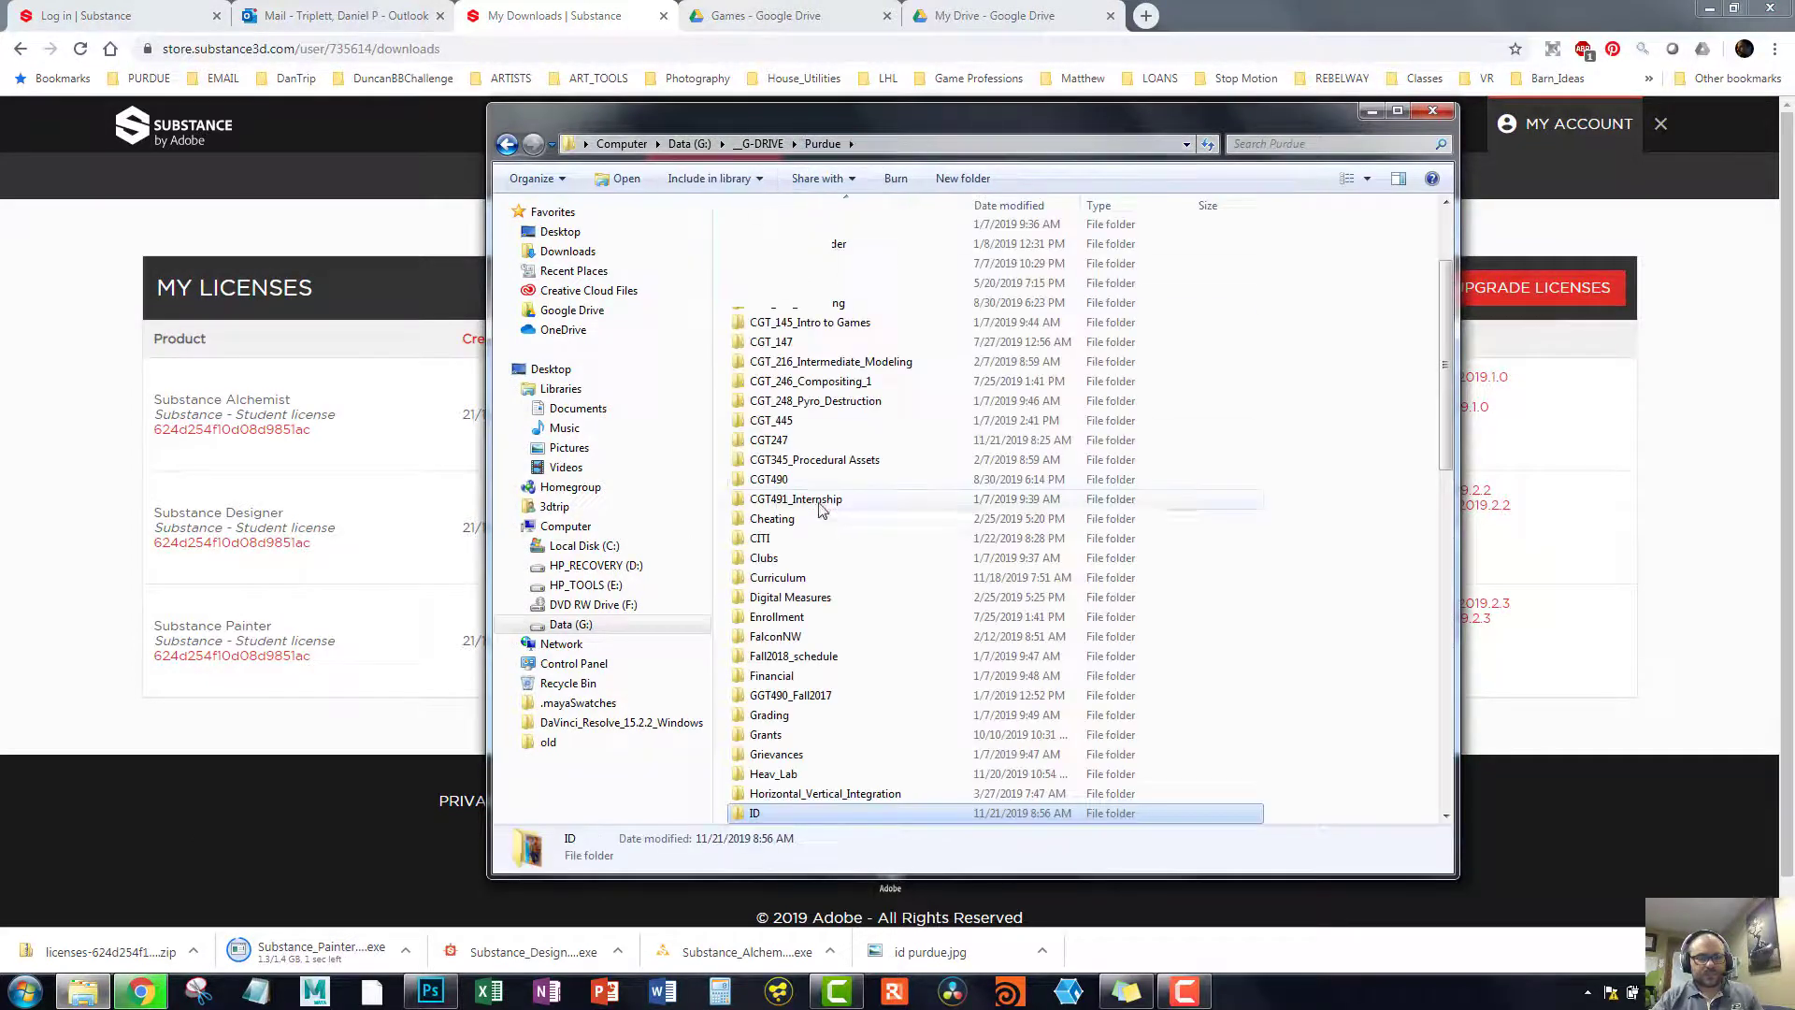
click(759, 143)
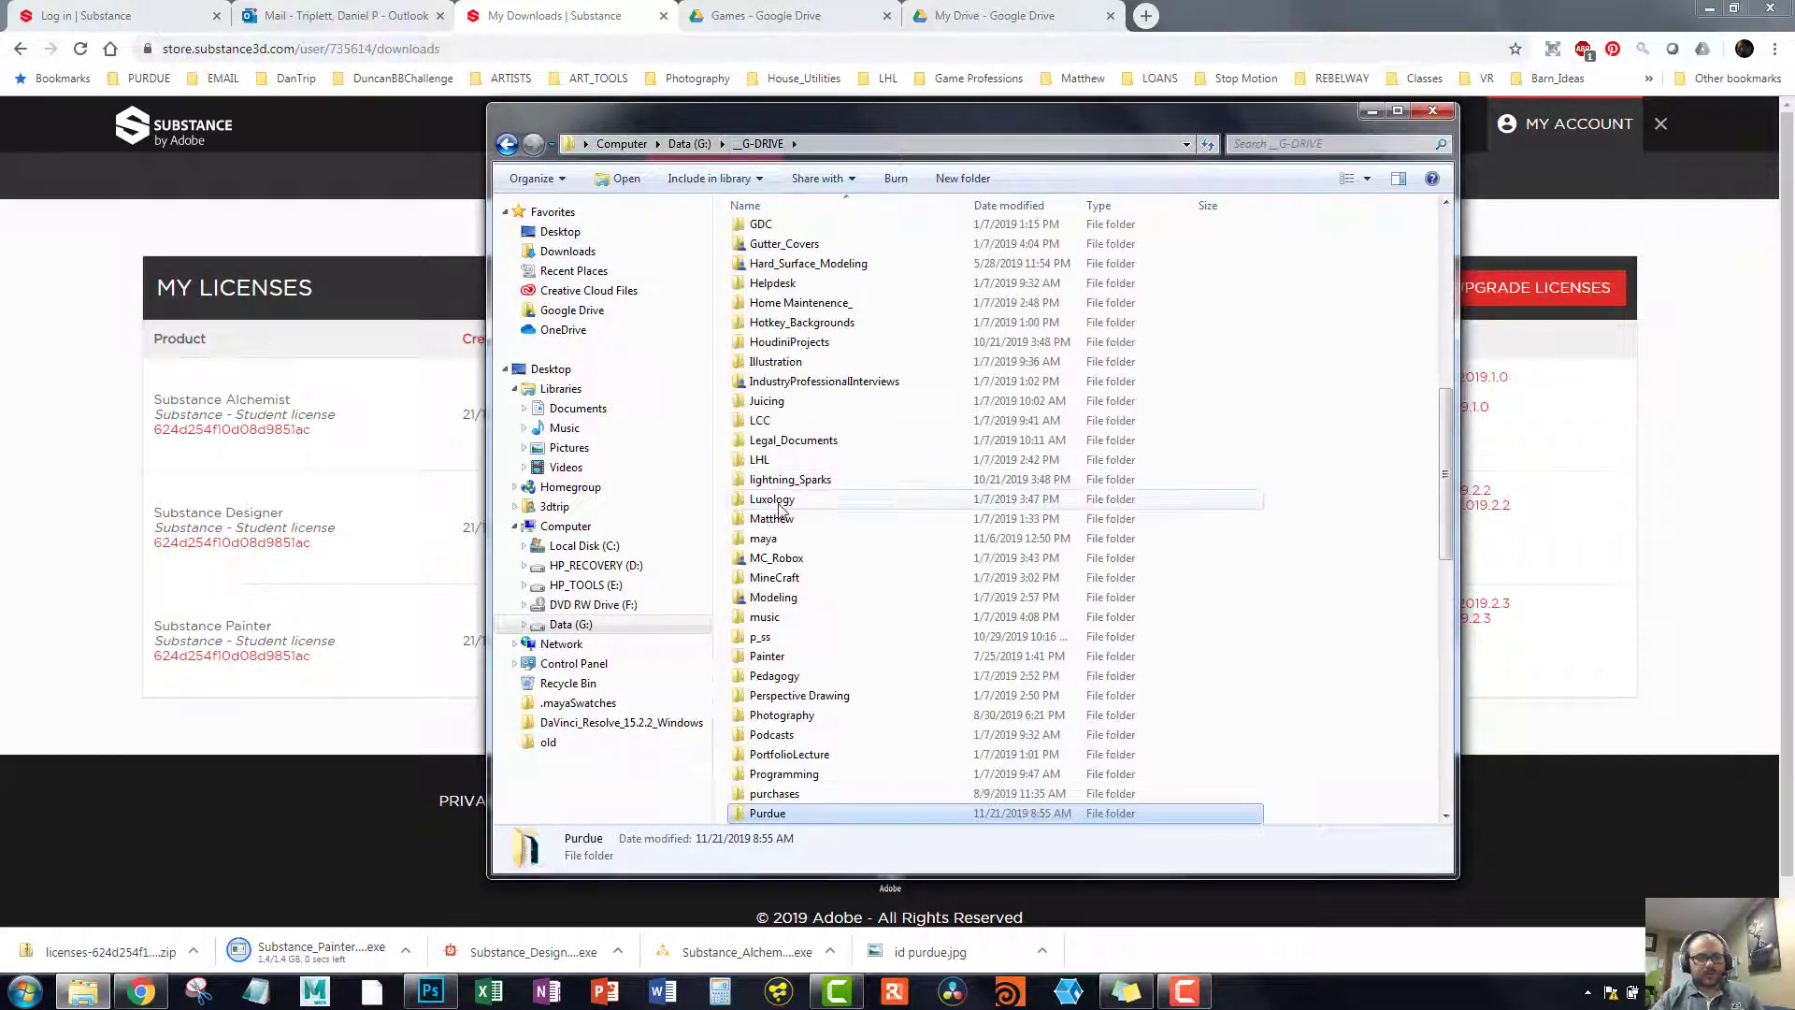
click(683, 145)
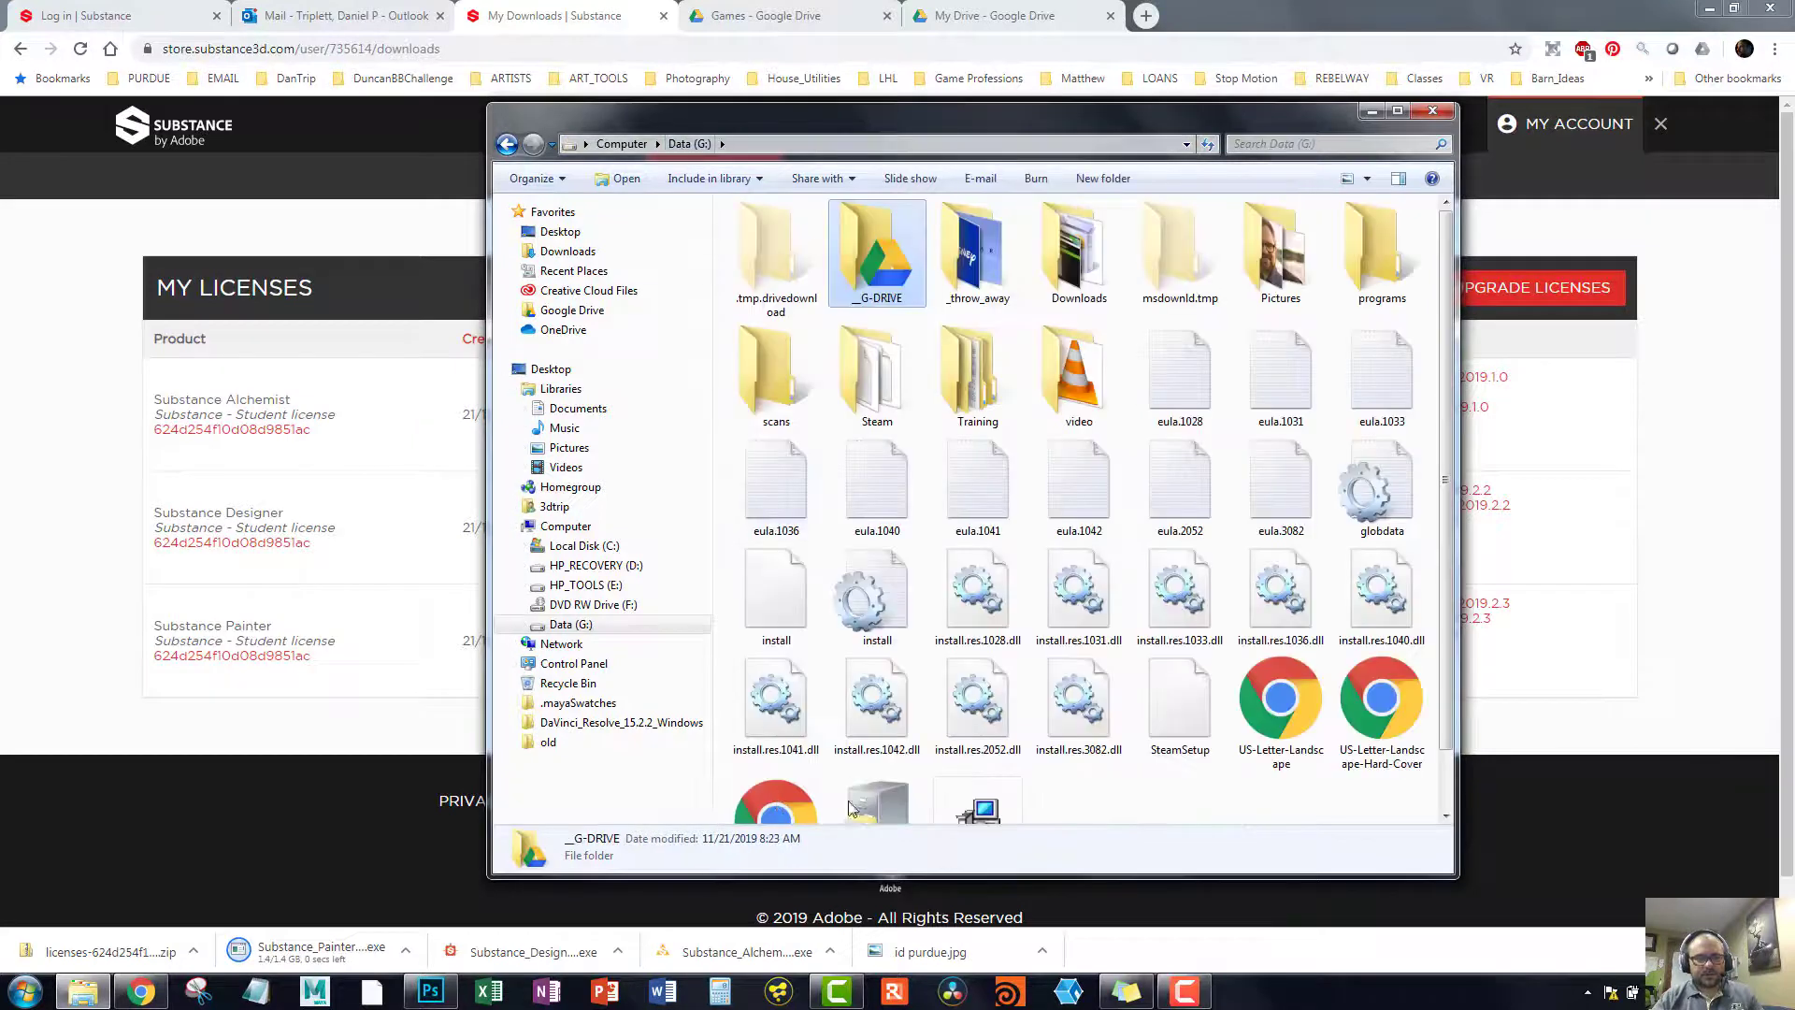
double_click(1370, 251)
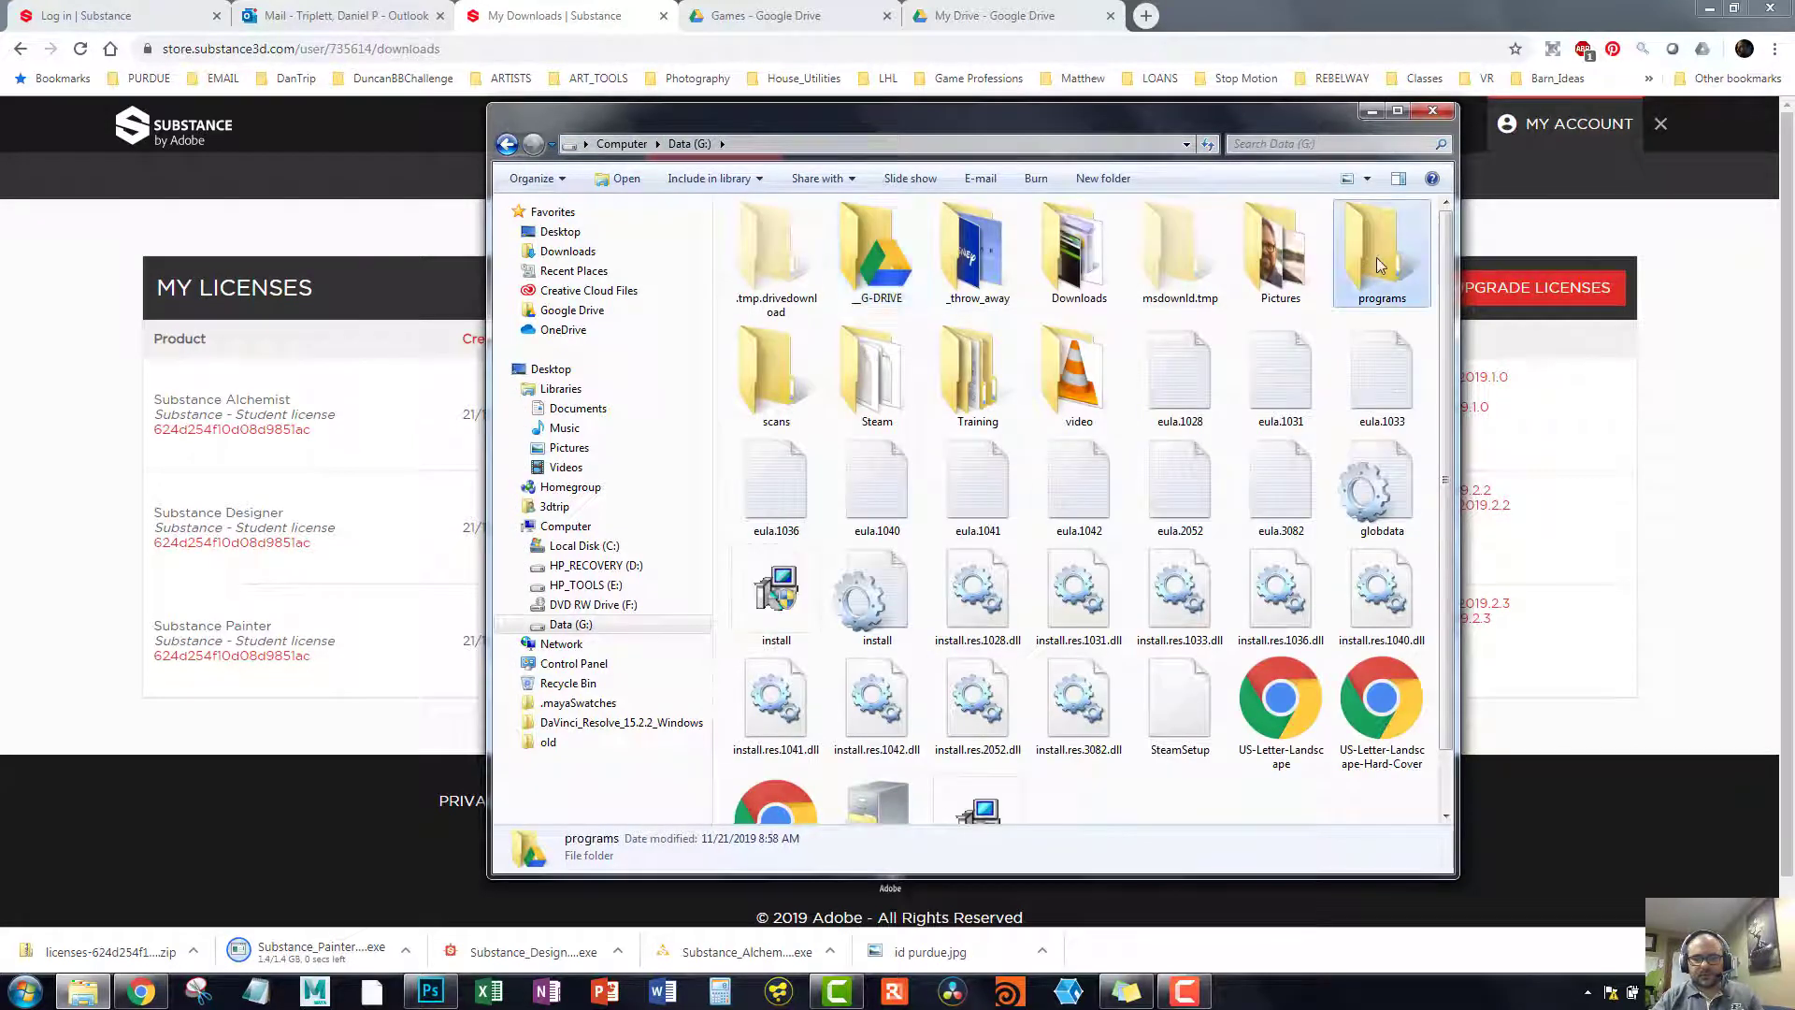
click(786, 351)
double_click(785, 352)
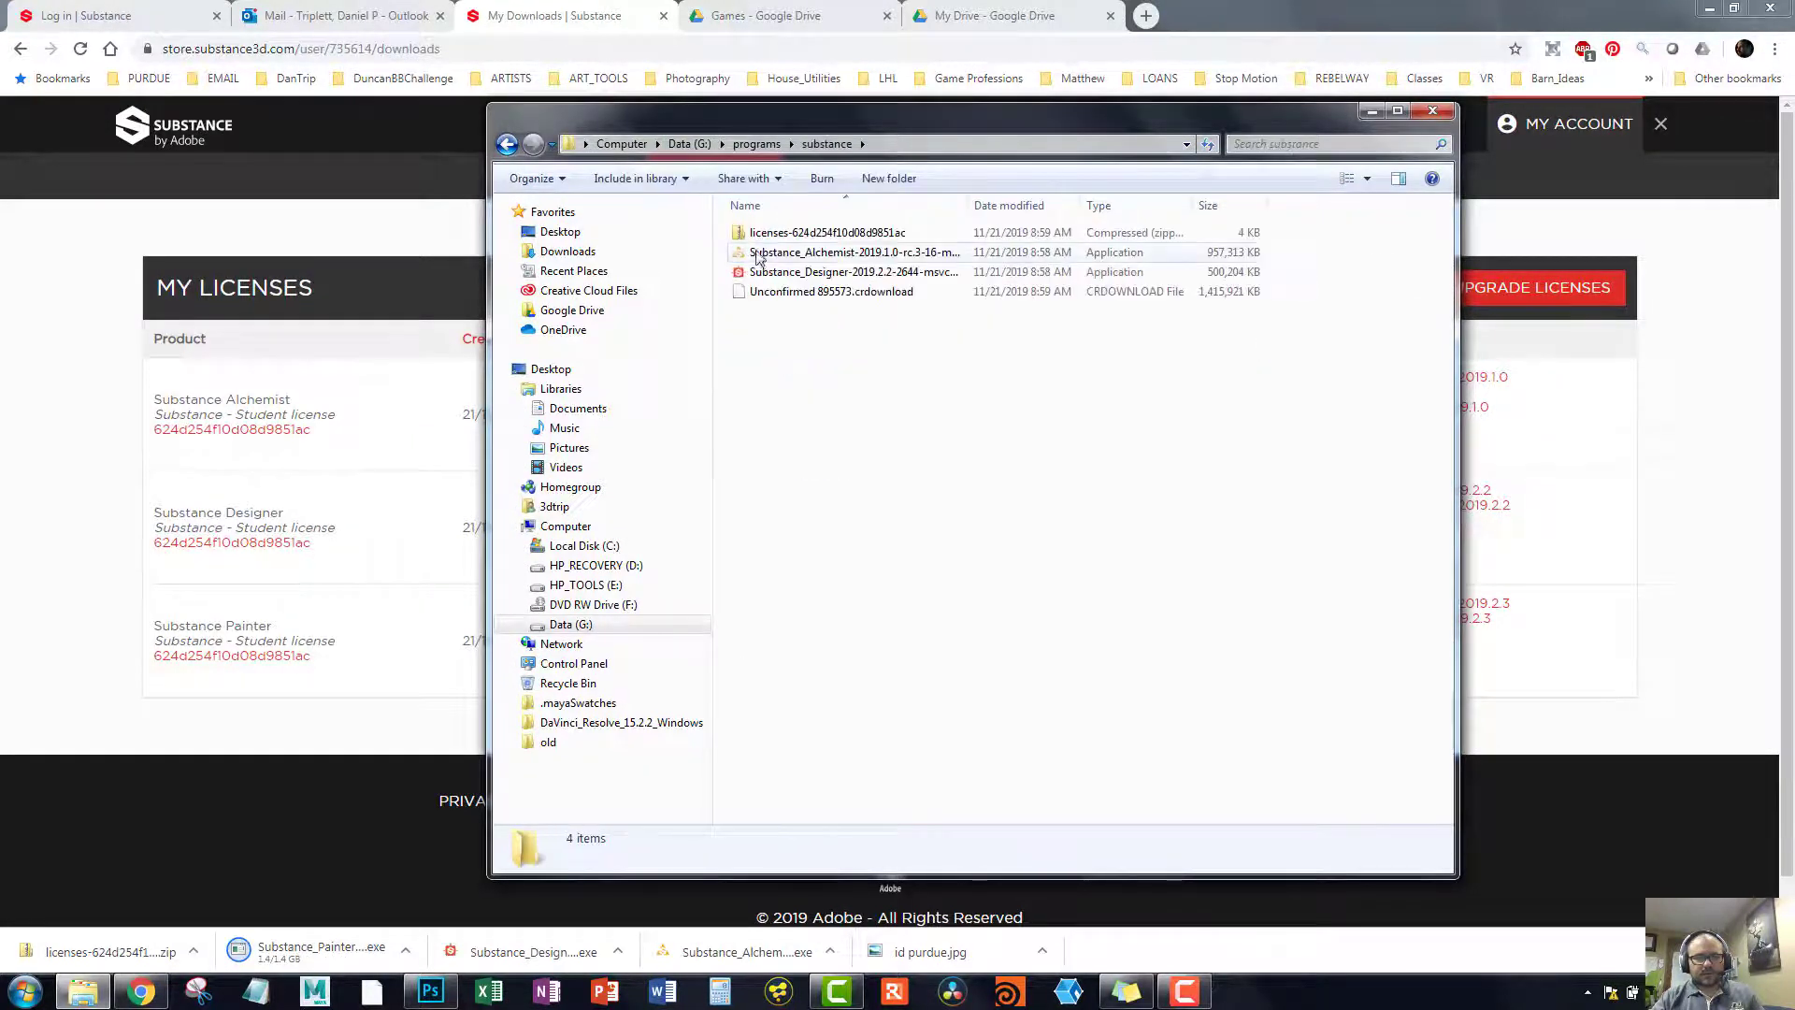
Step: Extract the licenses zip into its suggested folder, then close the extracted window
right_click(835, 237)
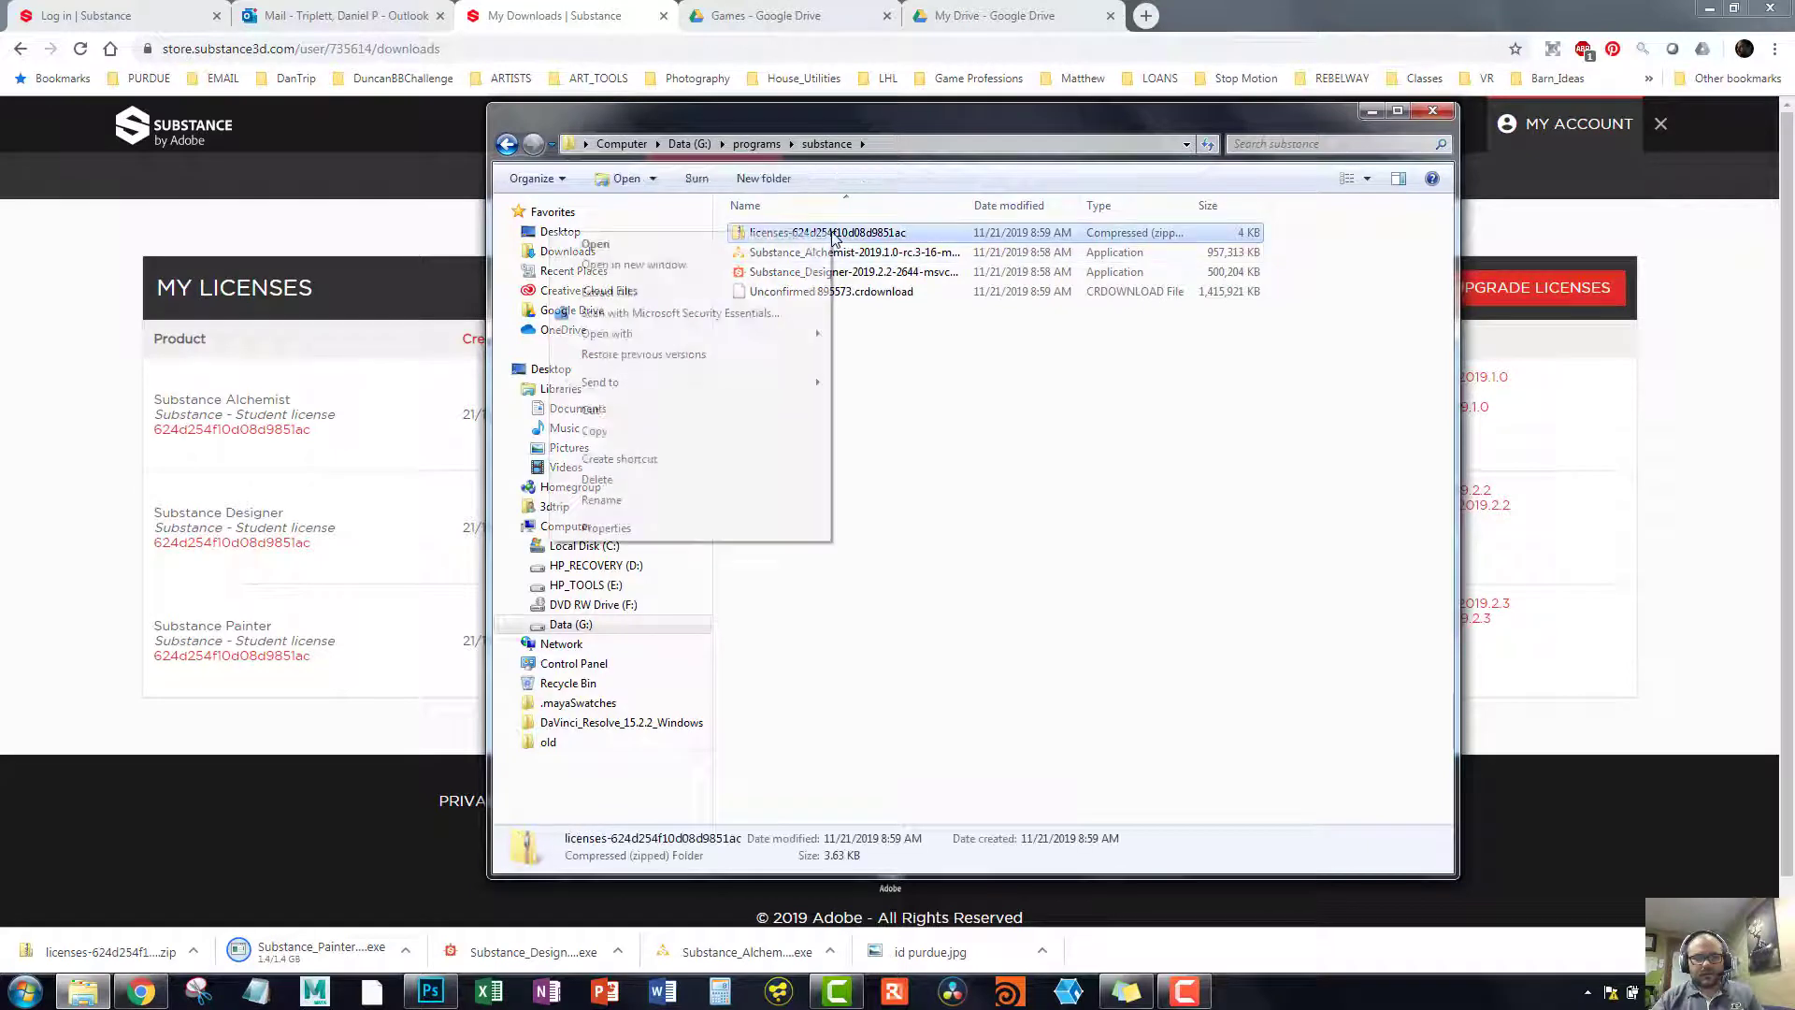
click(610, 293)
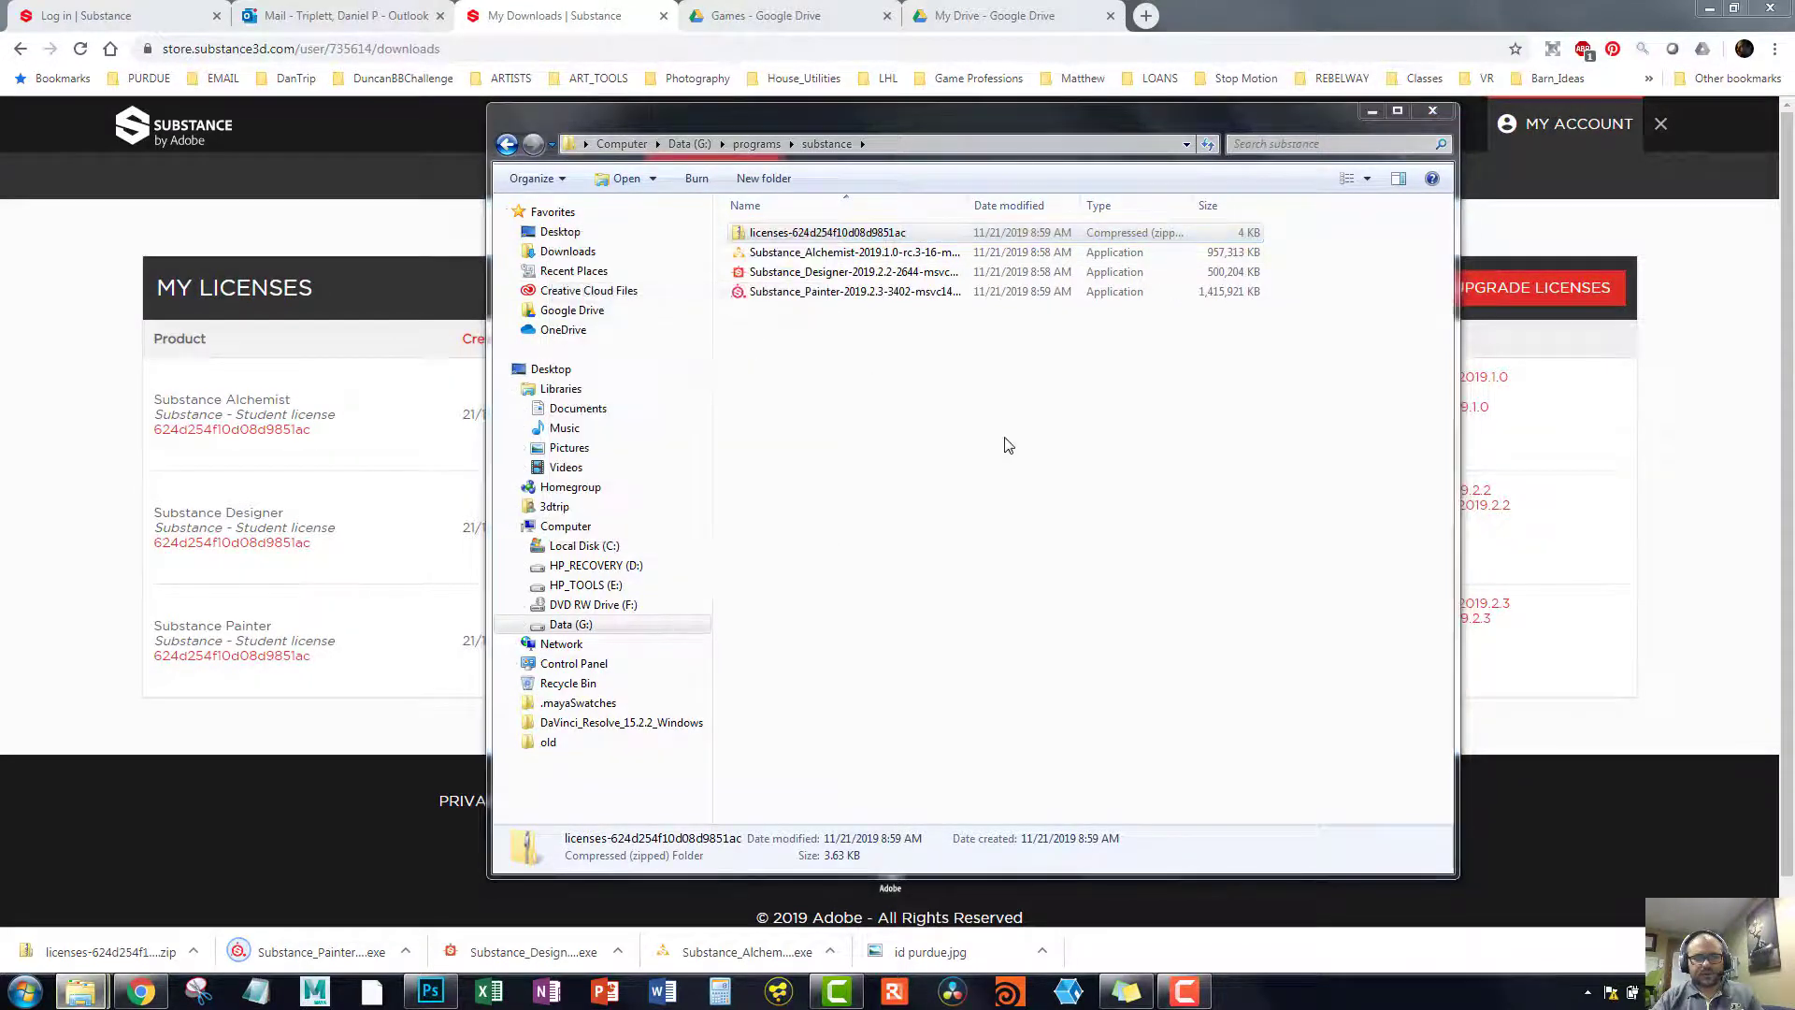
click(1077, 680)
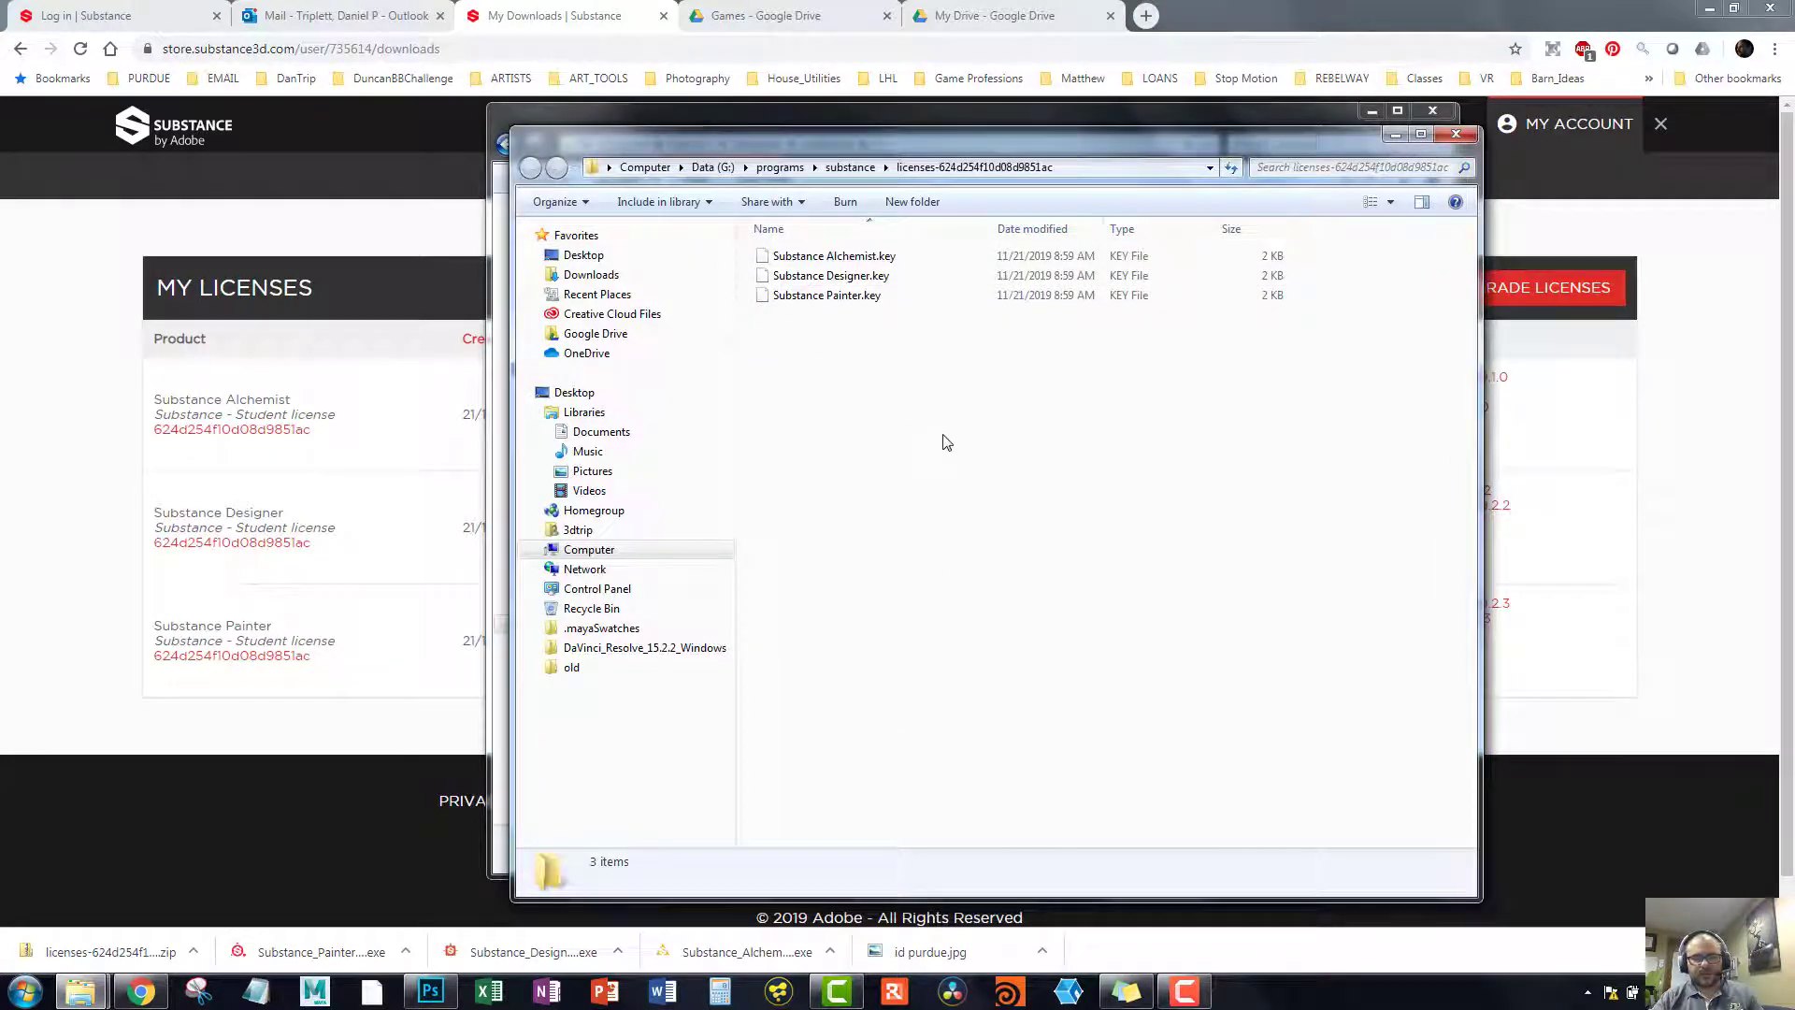
drag(972, 136, 1143, 250)
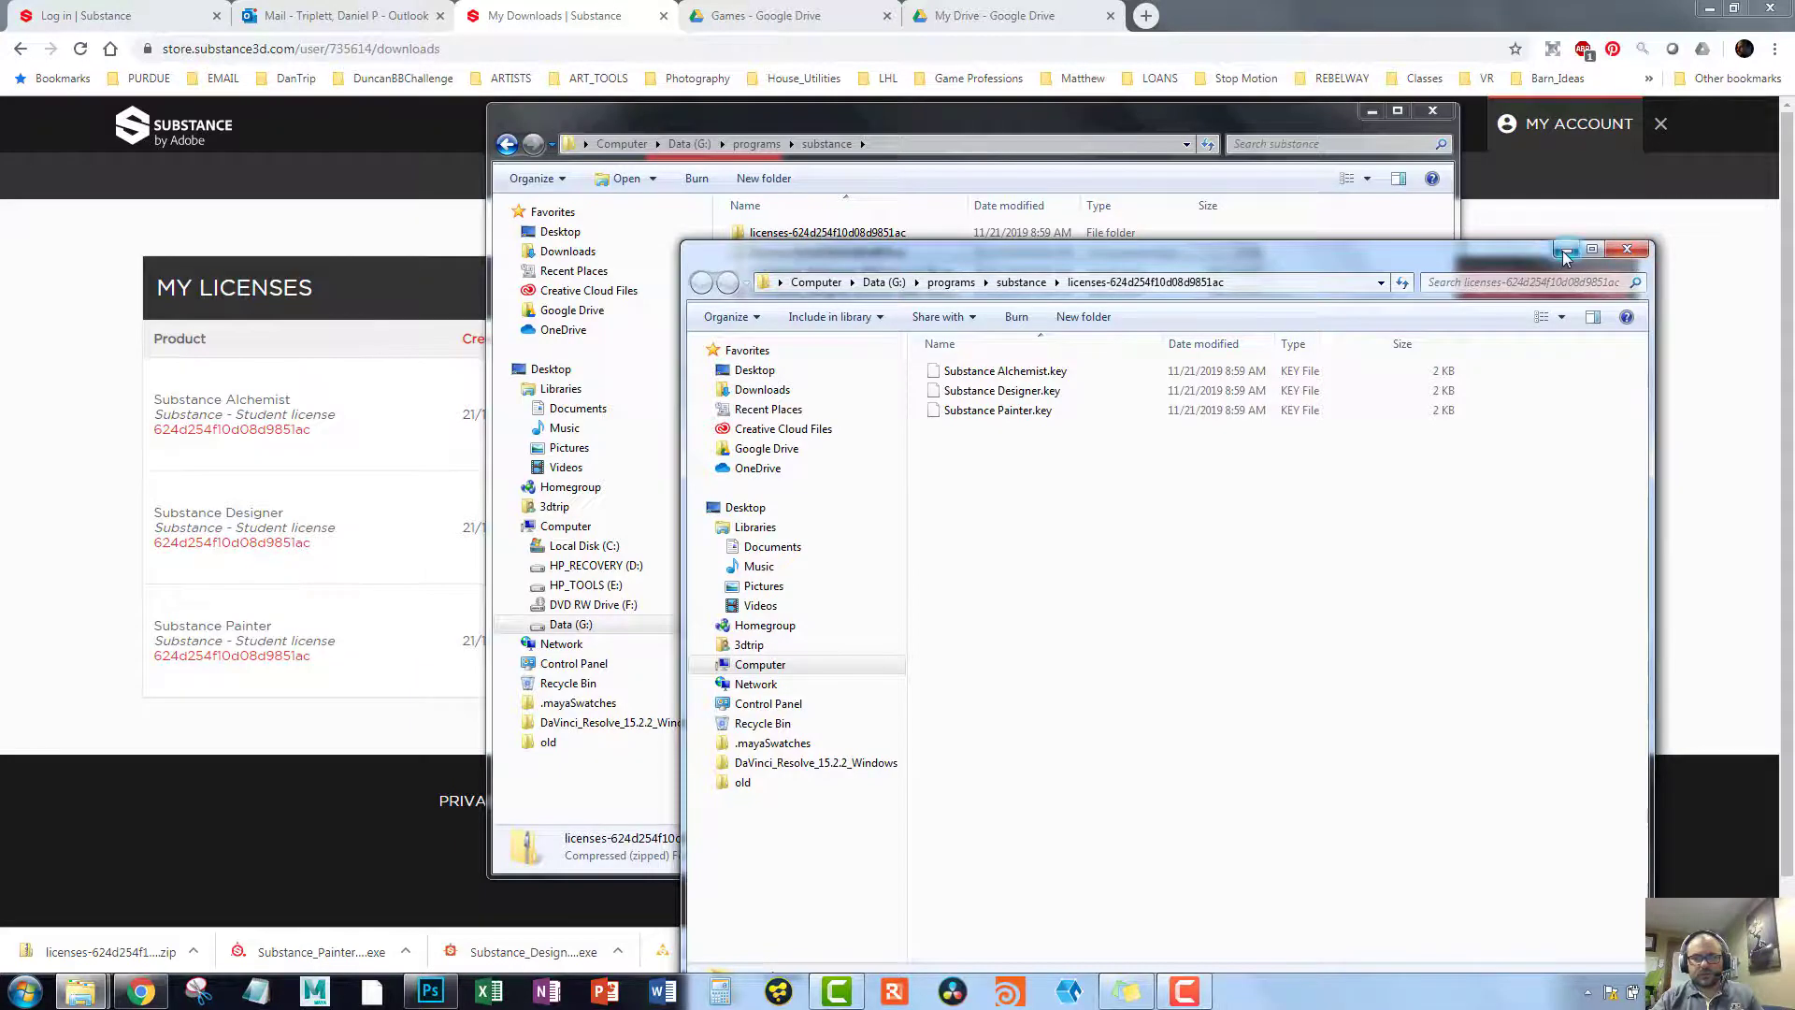
click(1628, 251)
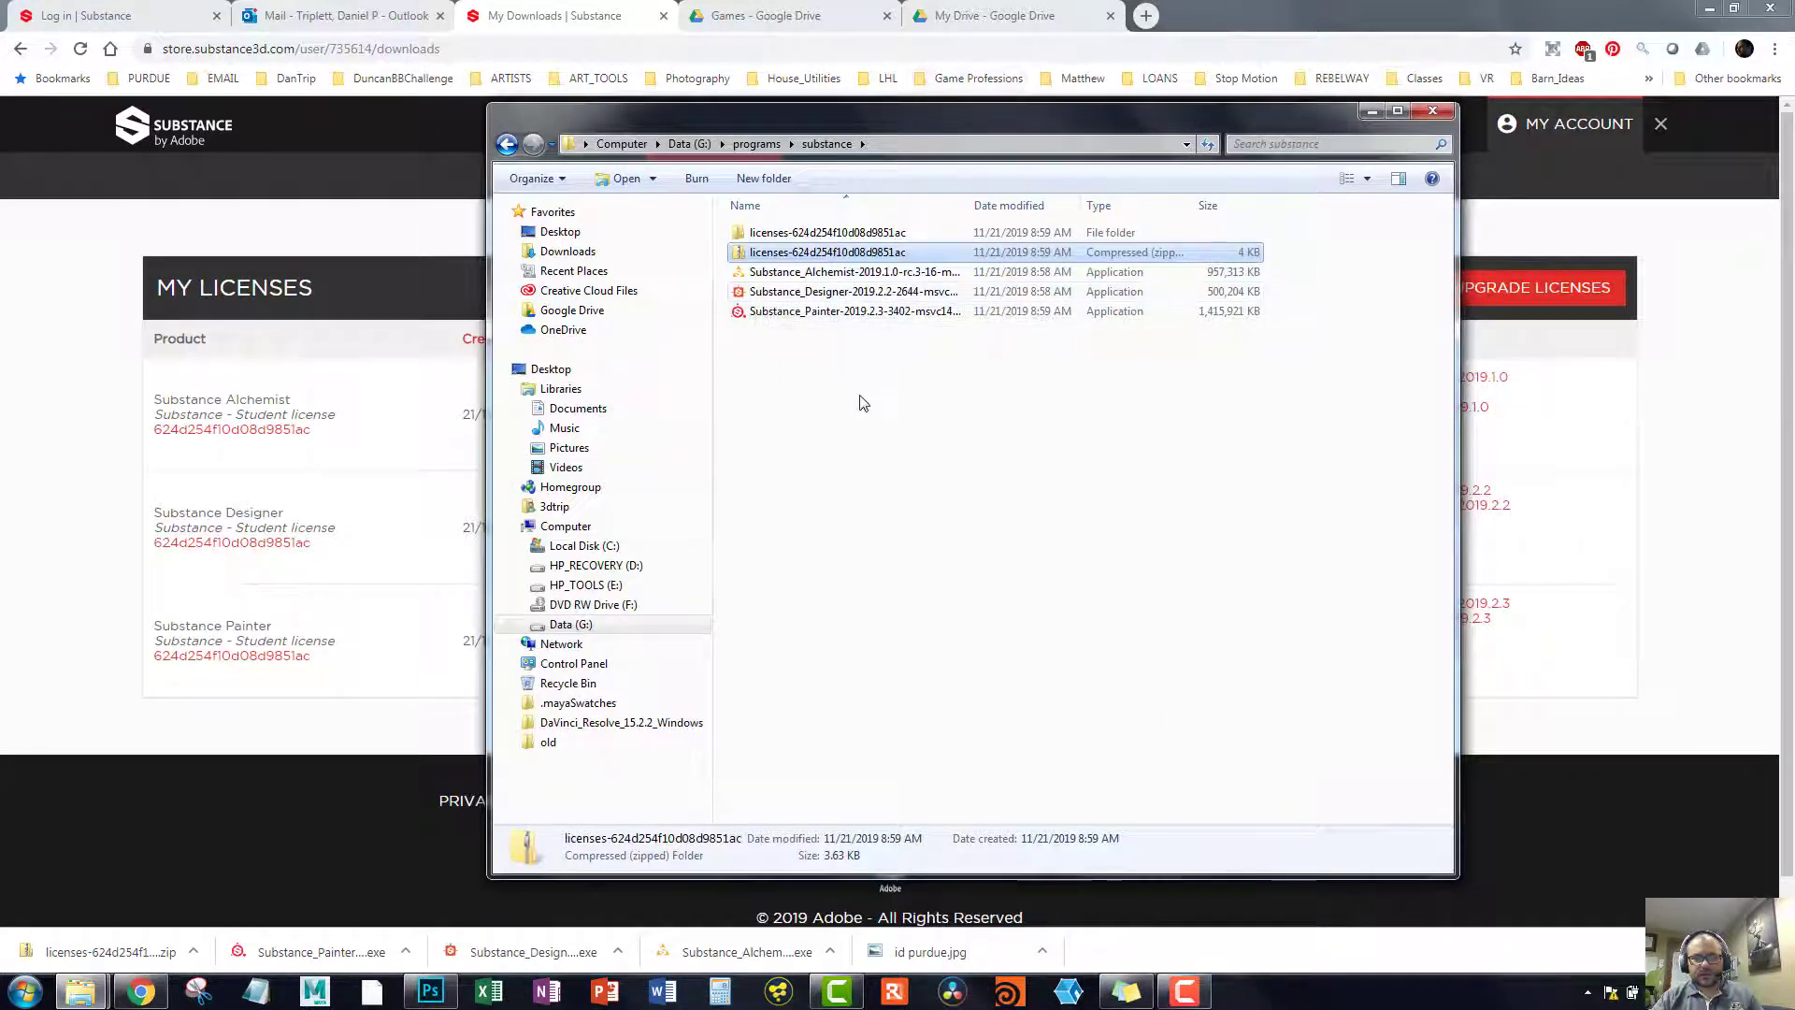
click(844, 329)
Step: Run the Designer installer, accept the agreement, keep default location and options, and install
double_click(861, 293)
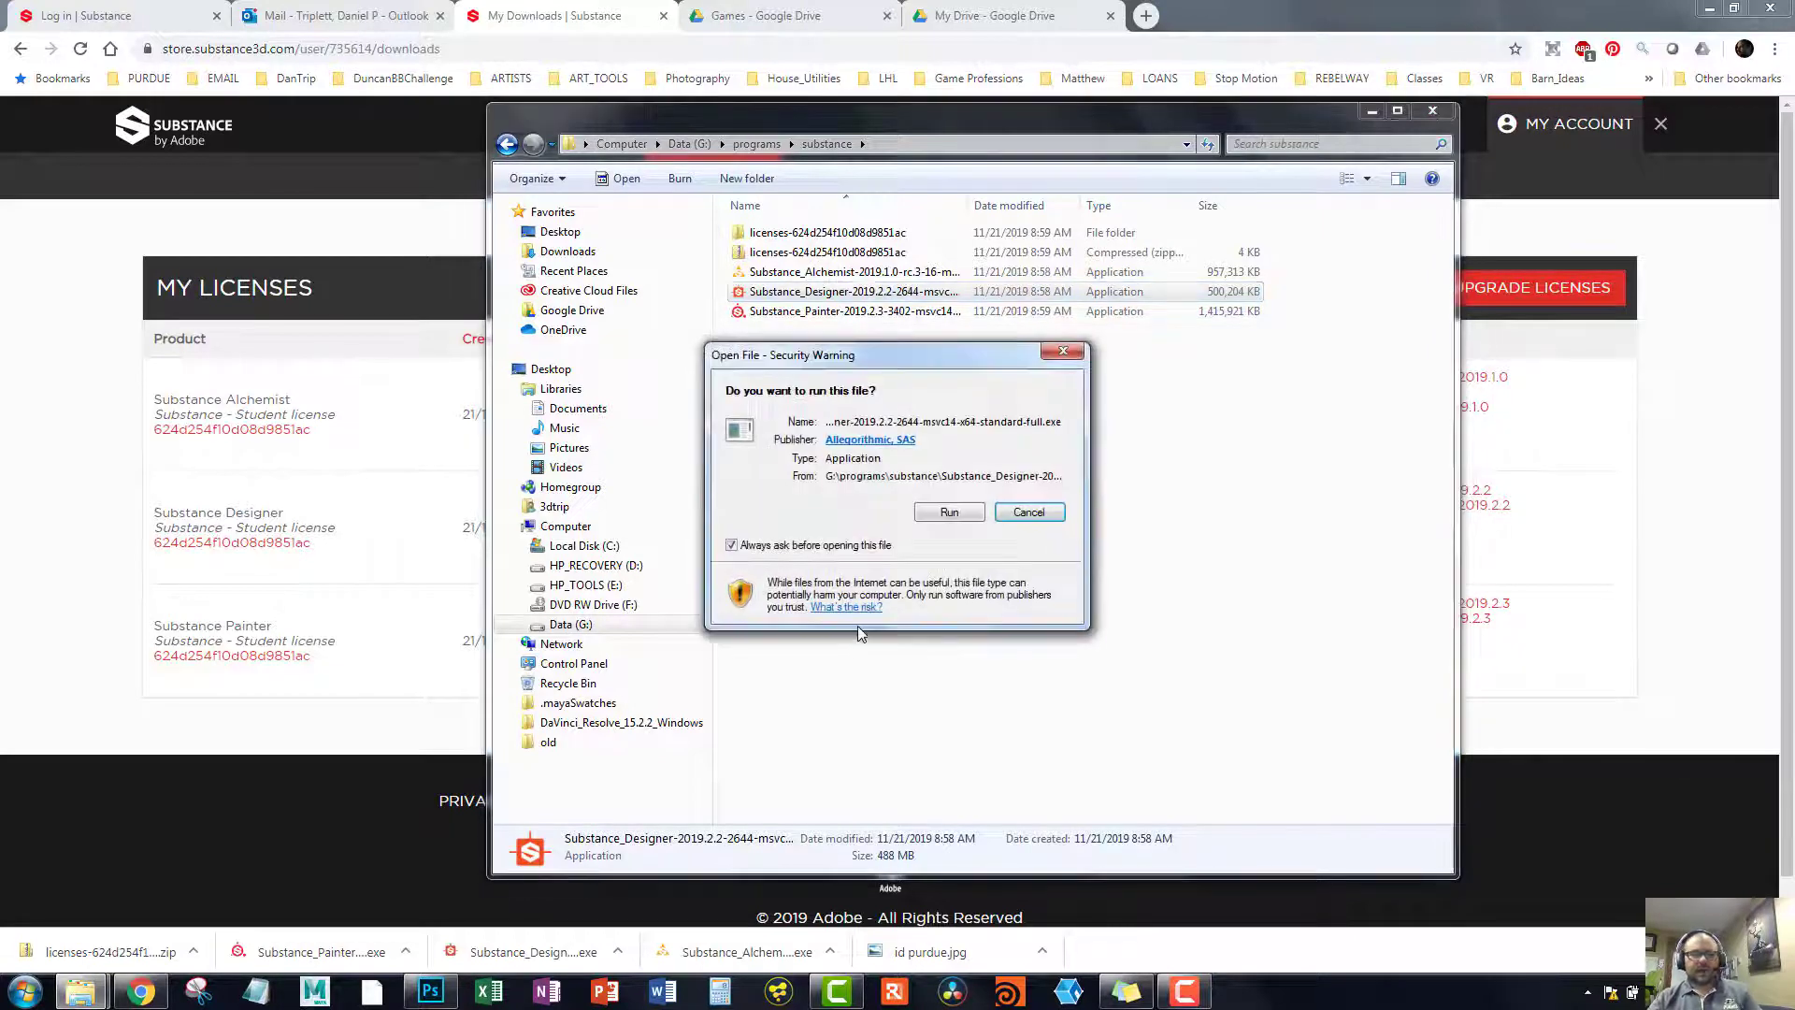
click(946, 511)
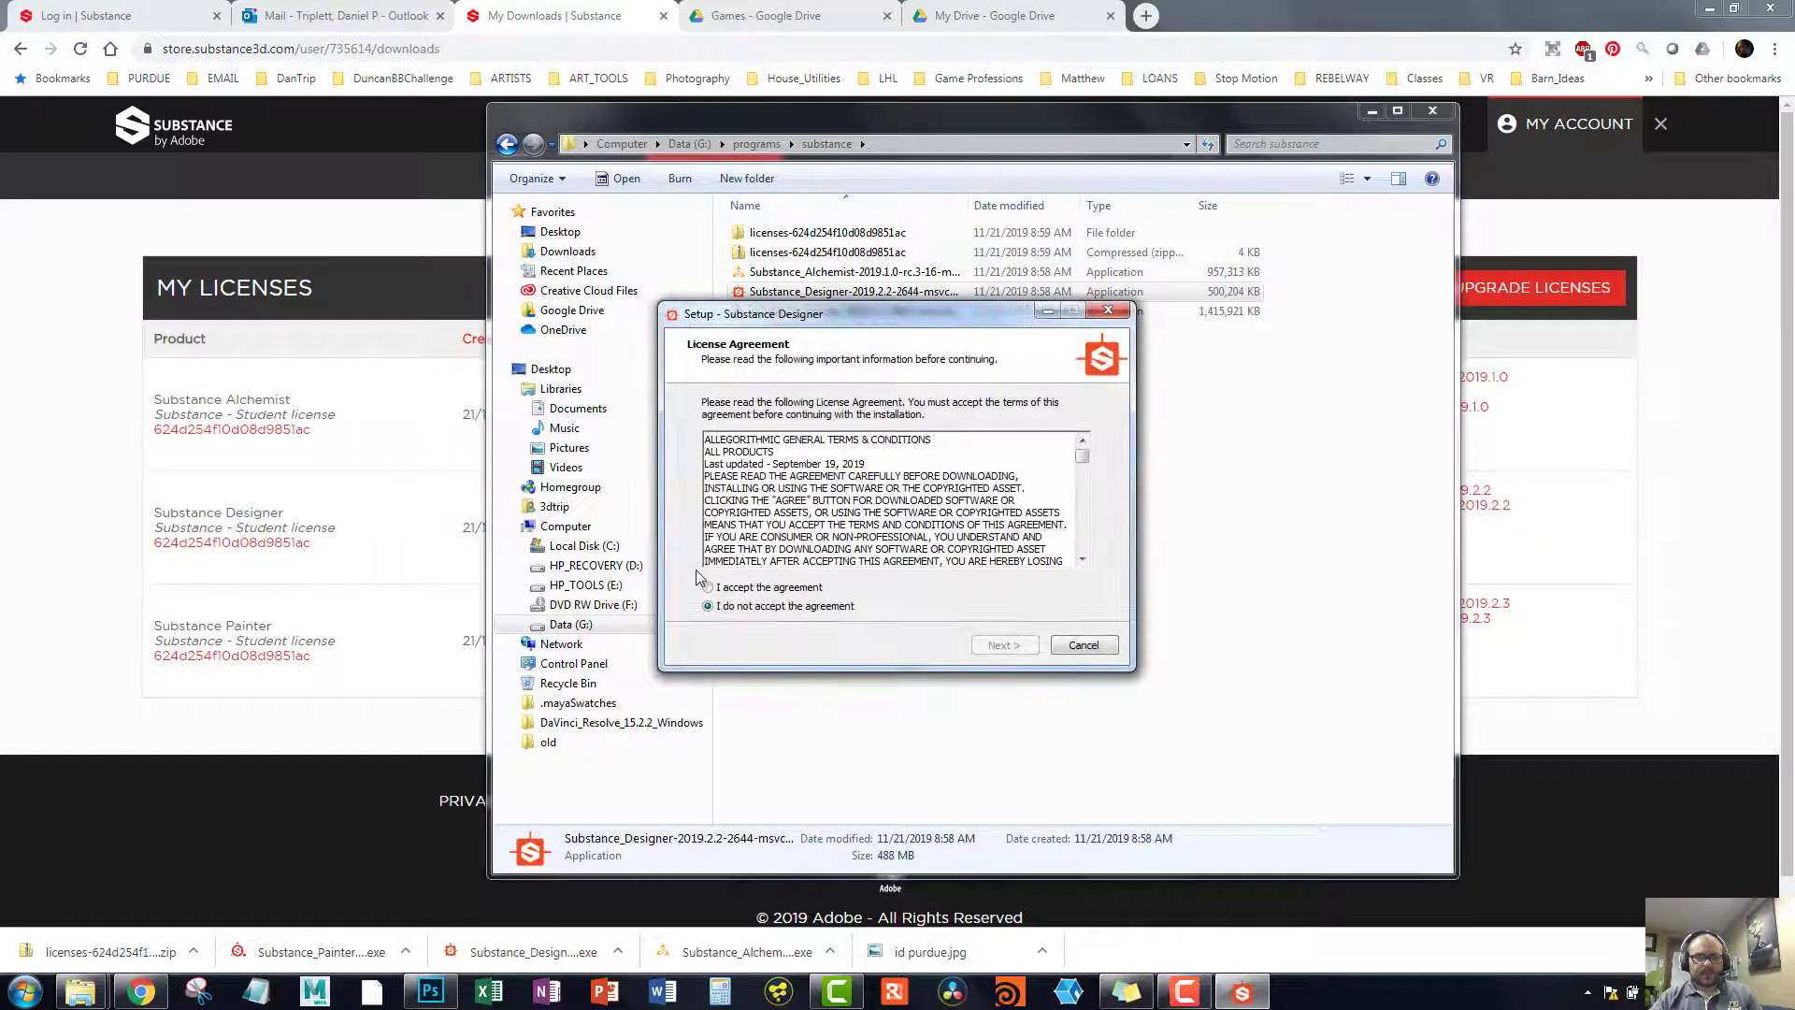
click(708, 587)
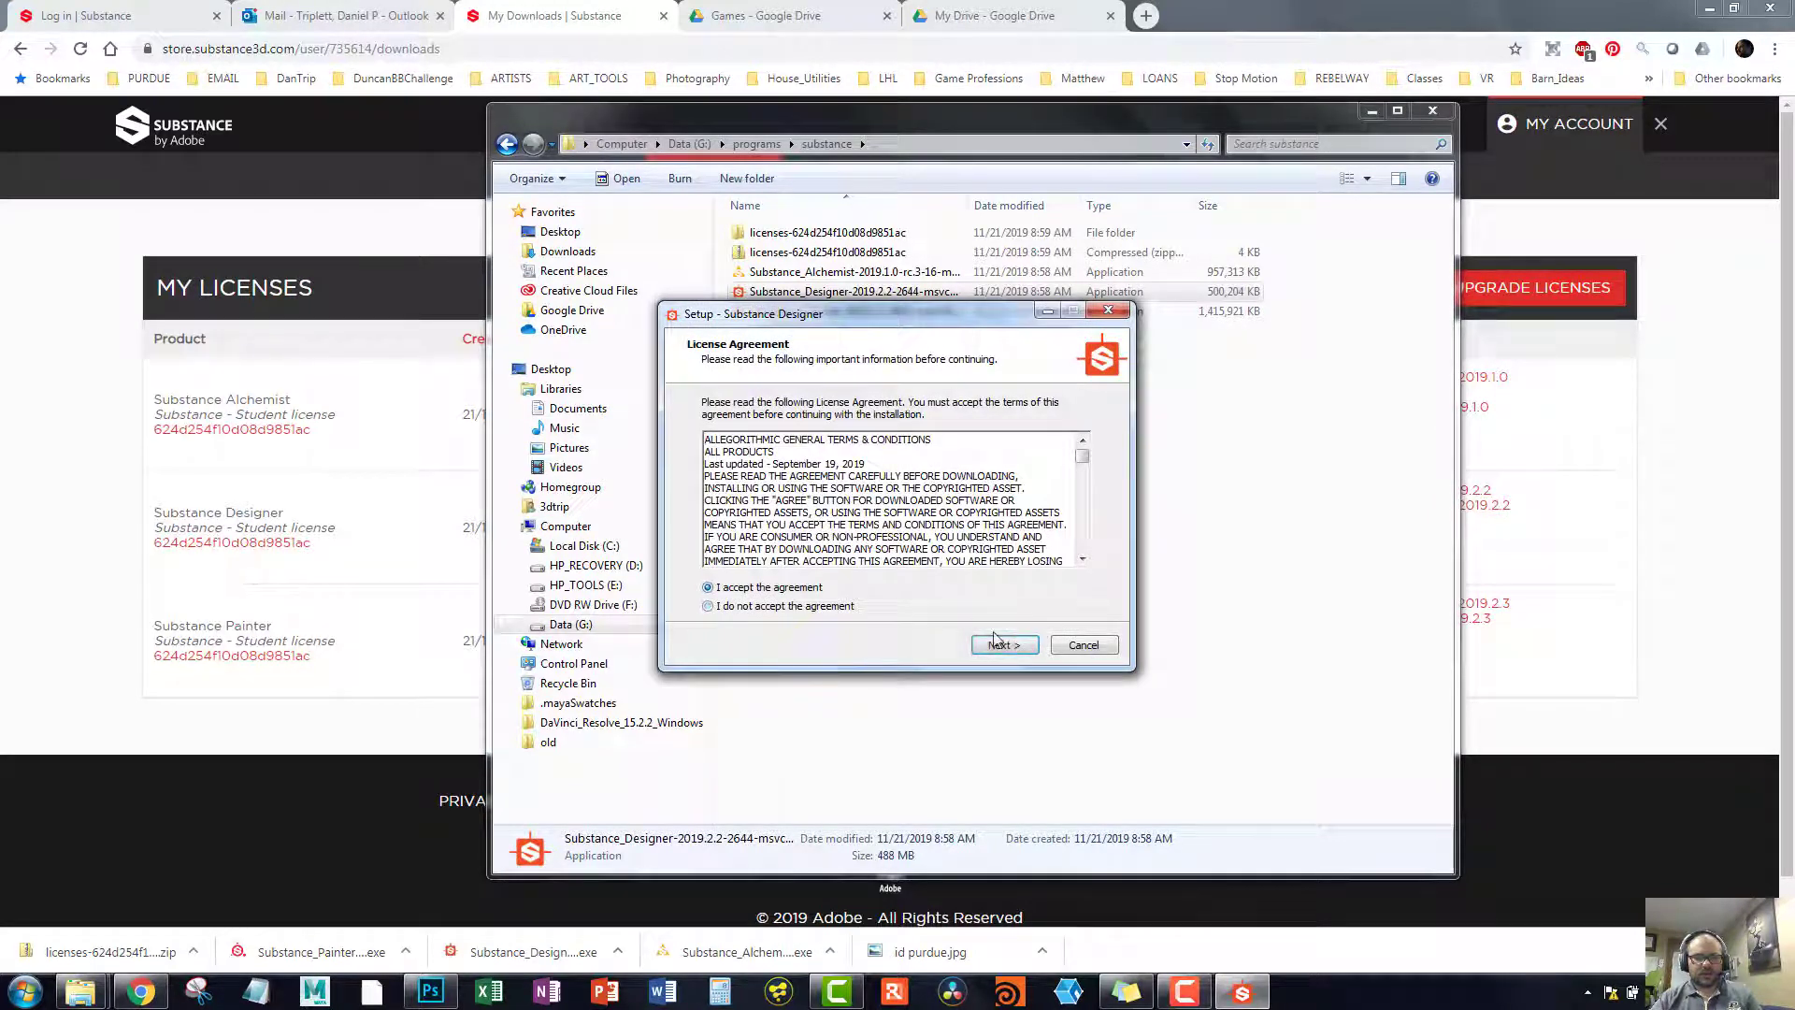
click(1003, 645)
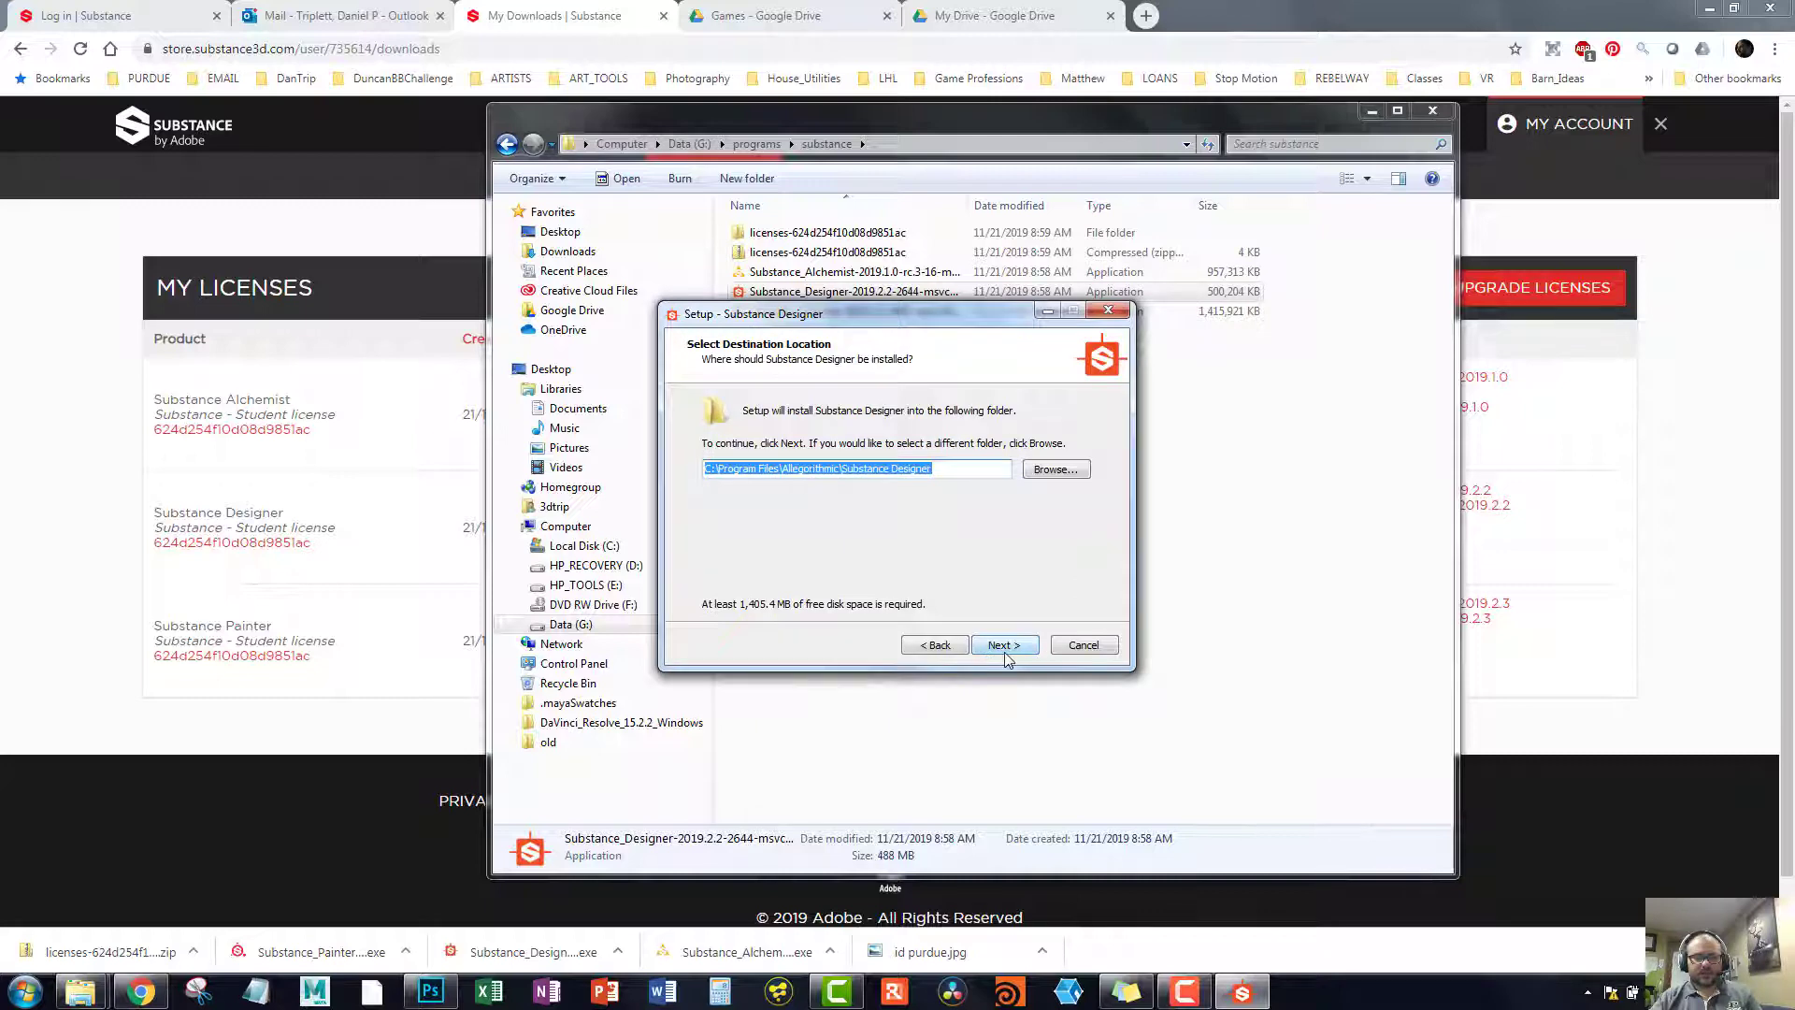
click(1005, 647)
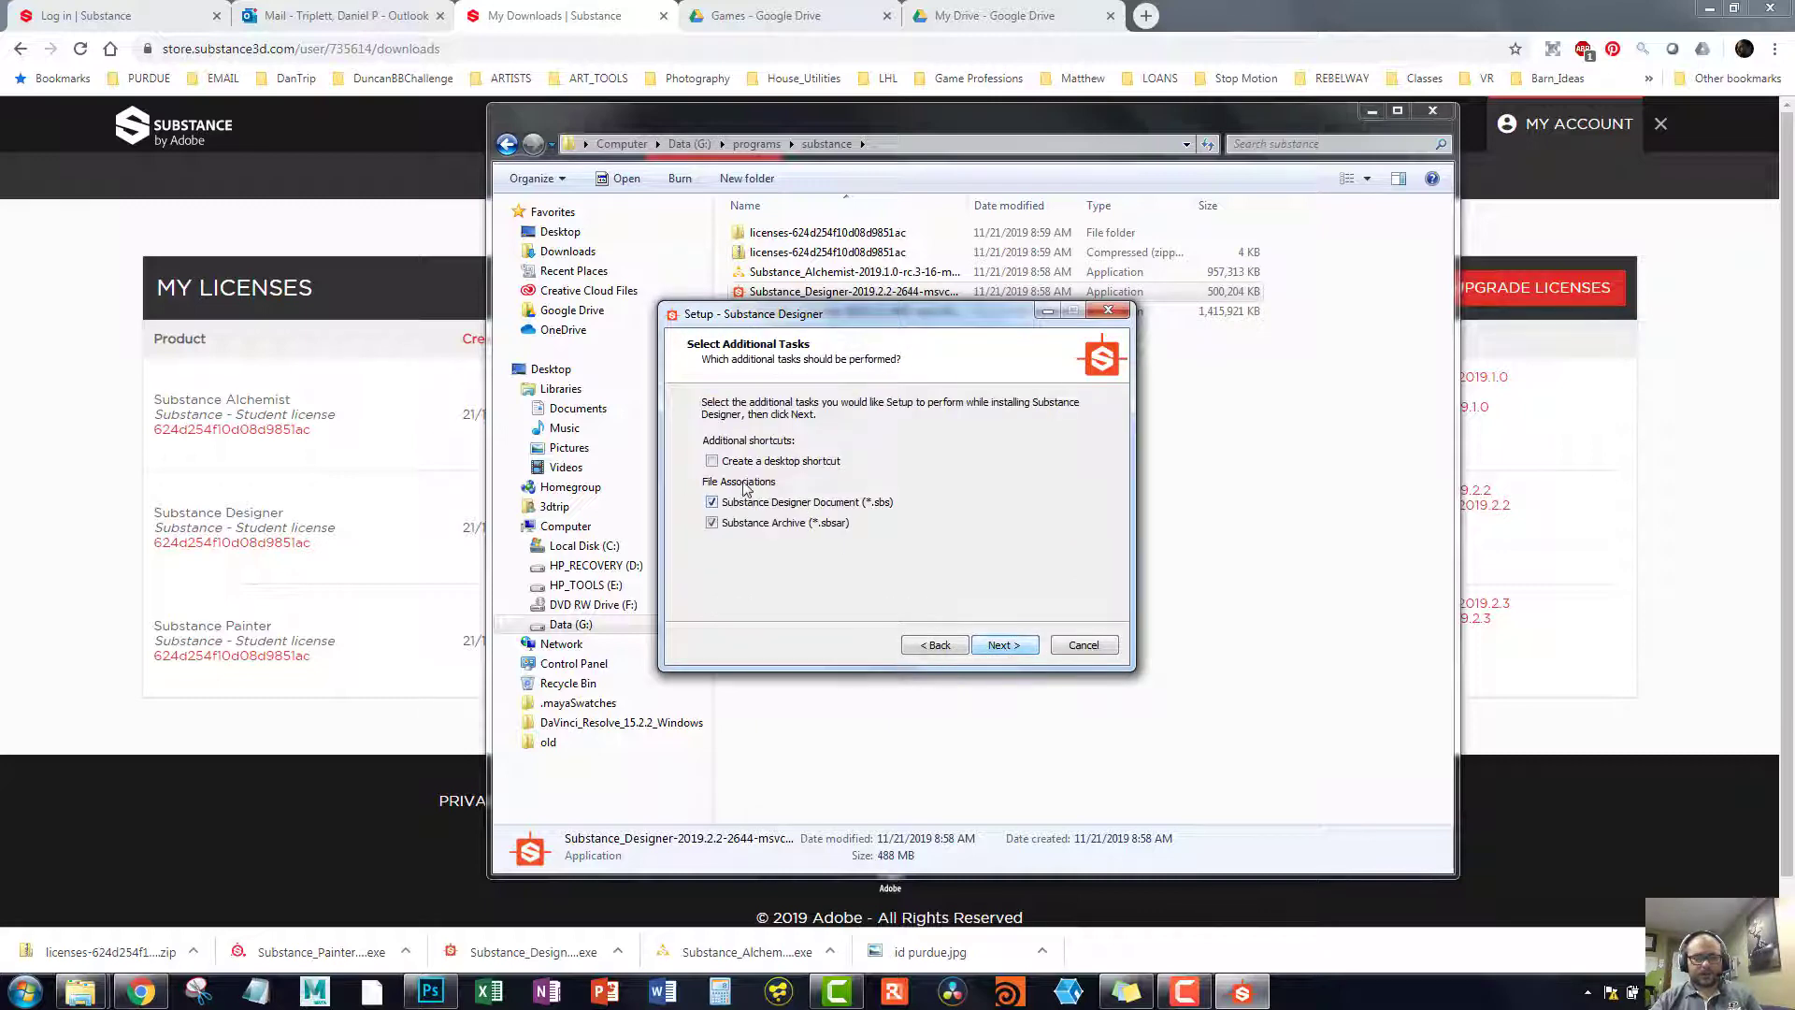
click(992, 654)
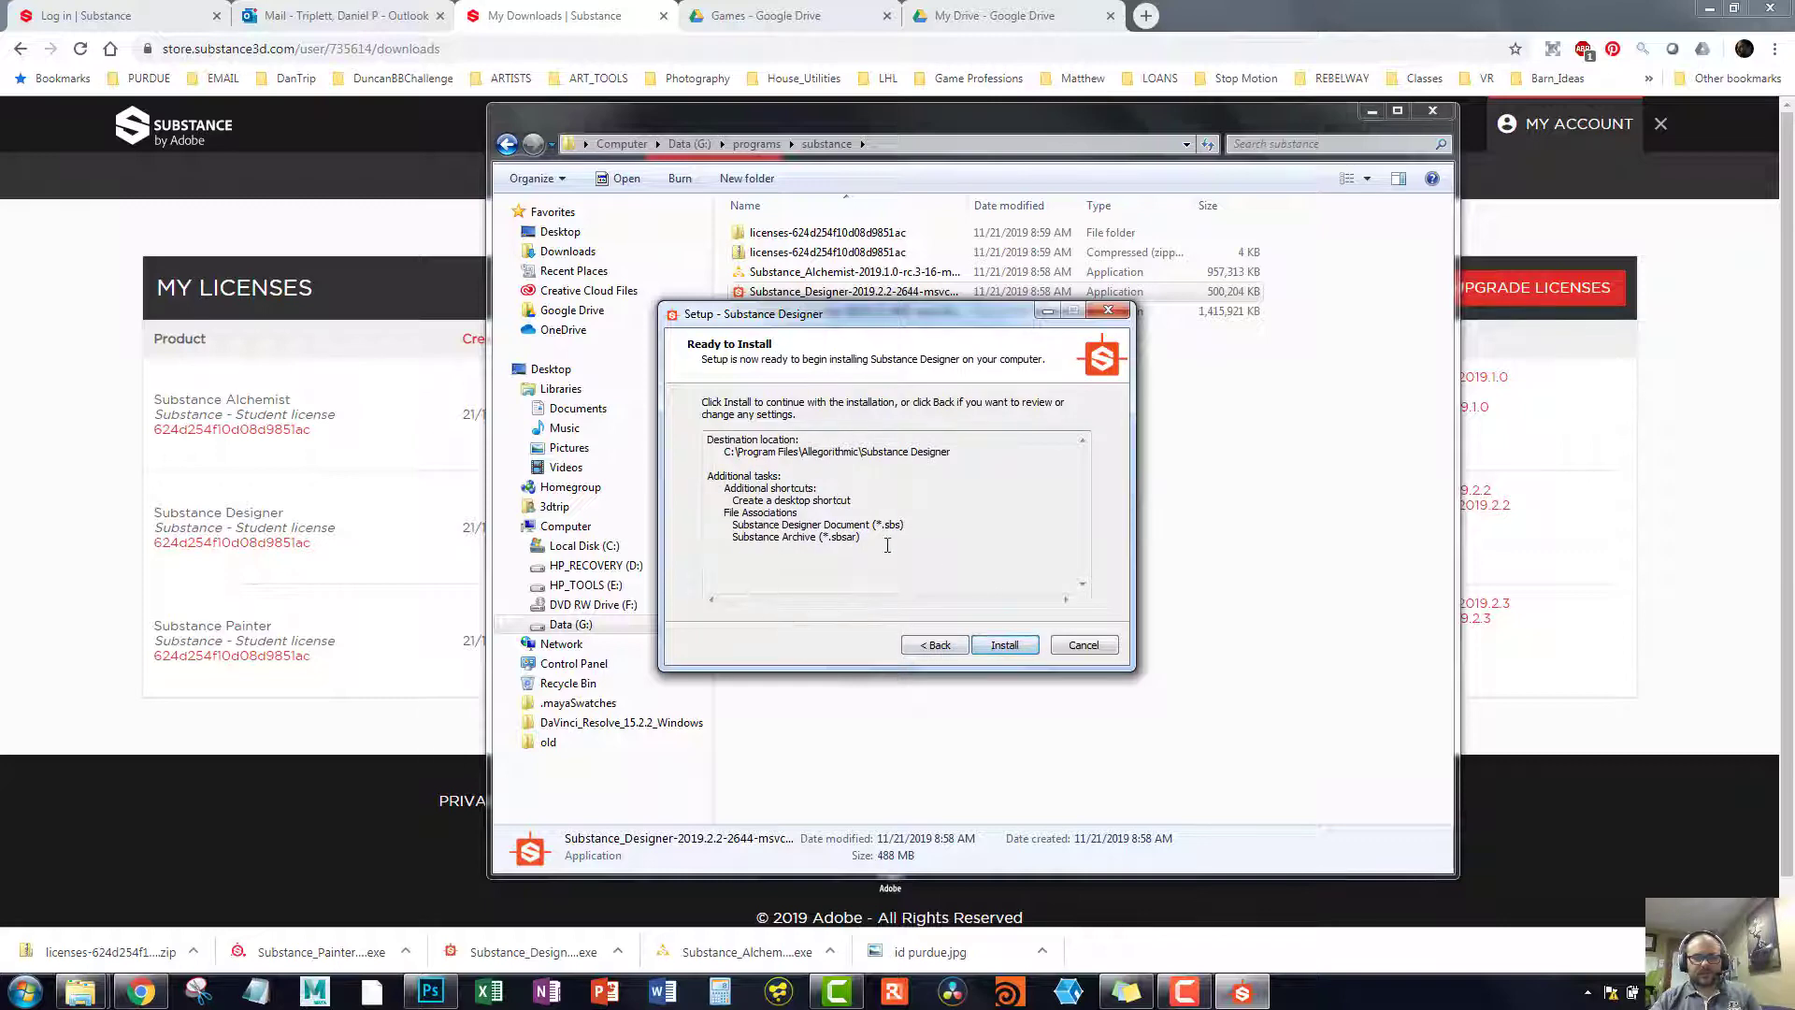
click(1023, 656)
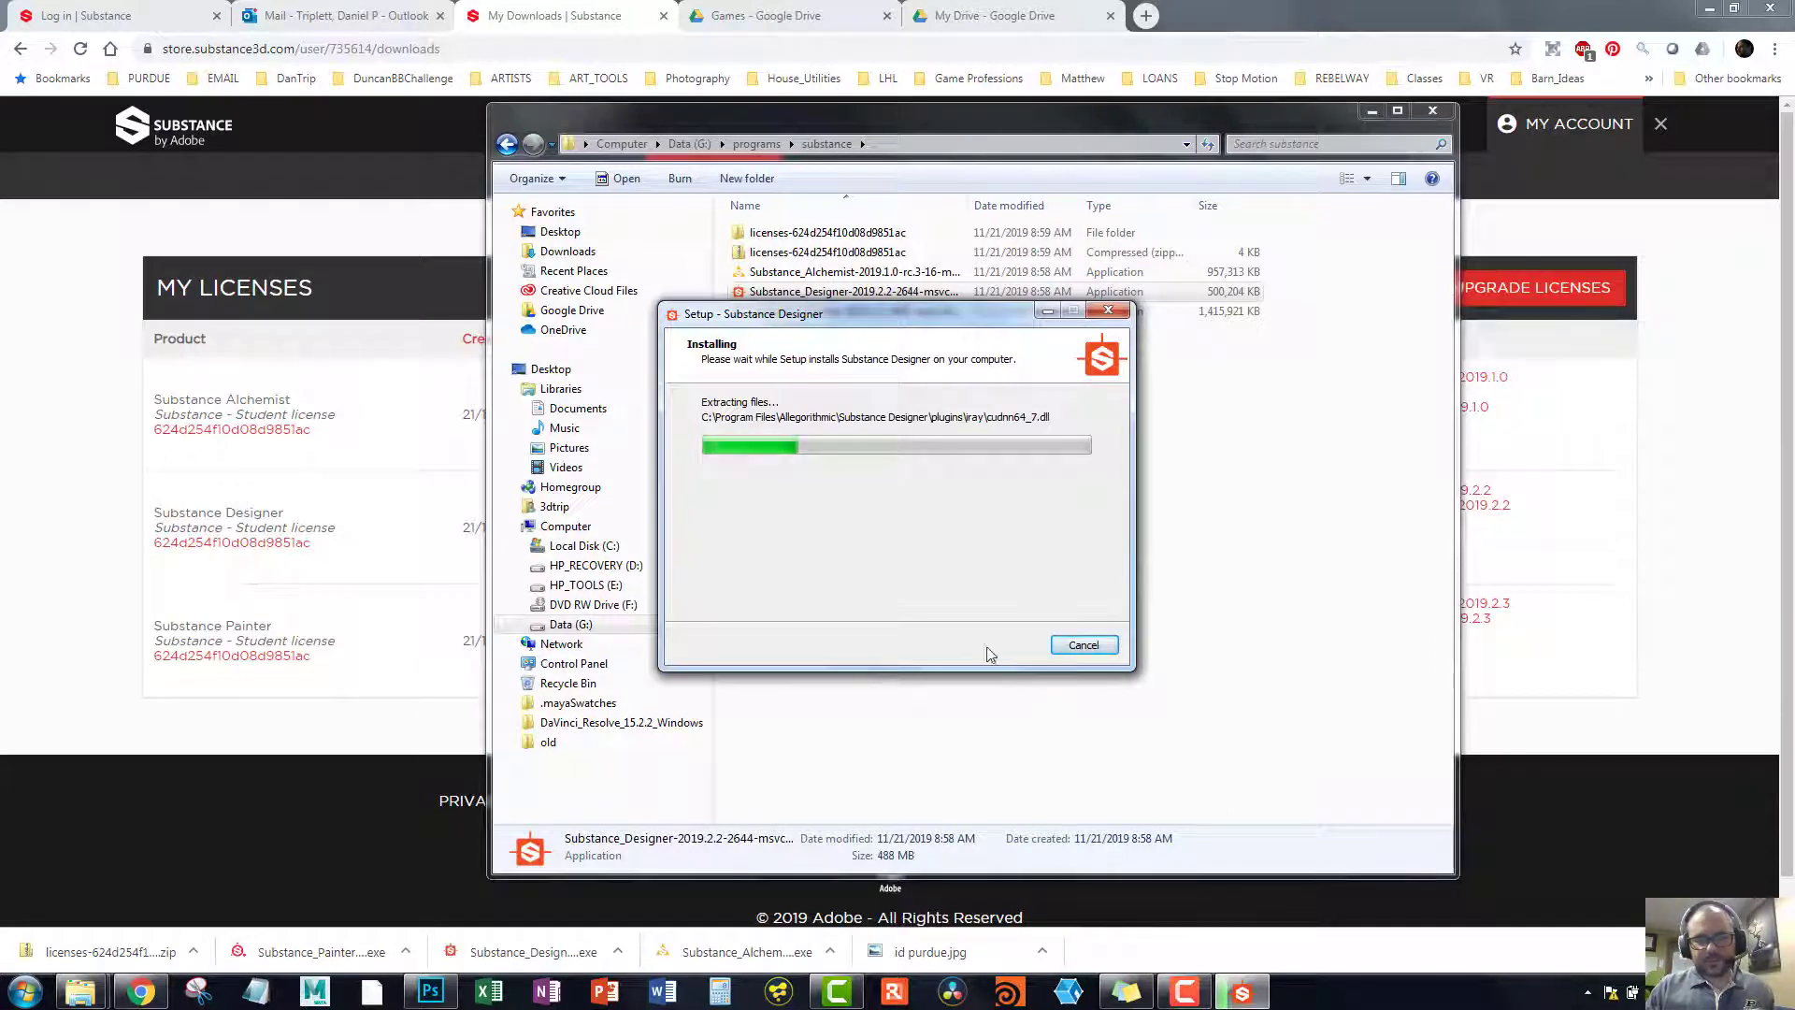
click(1185, 991)
click(1622, 614)
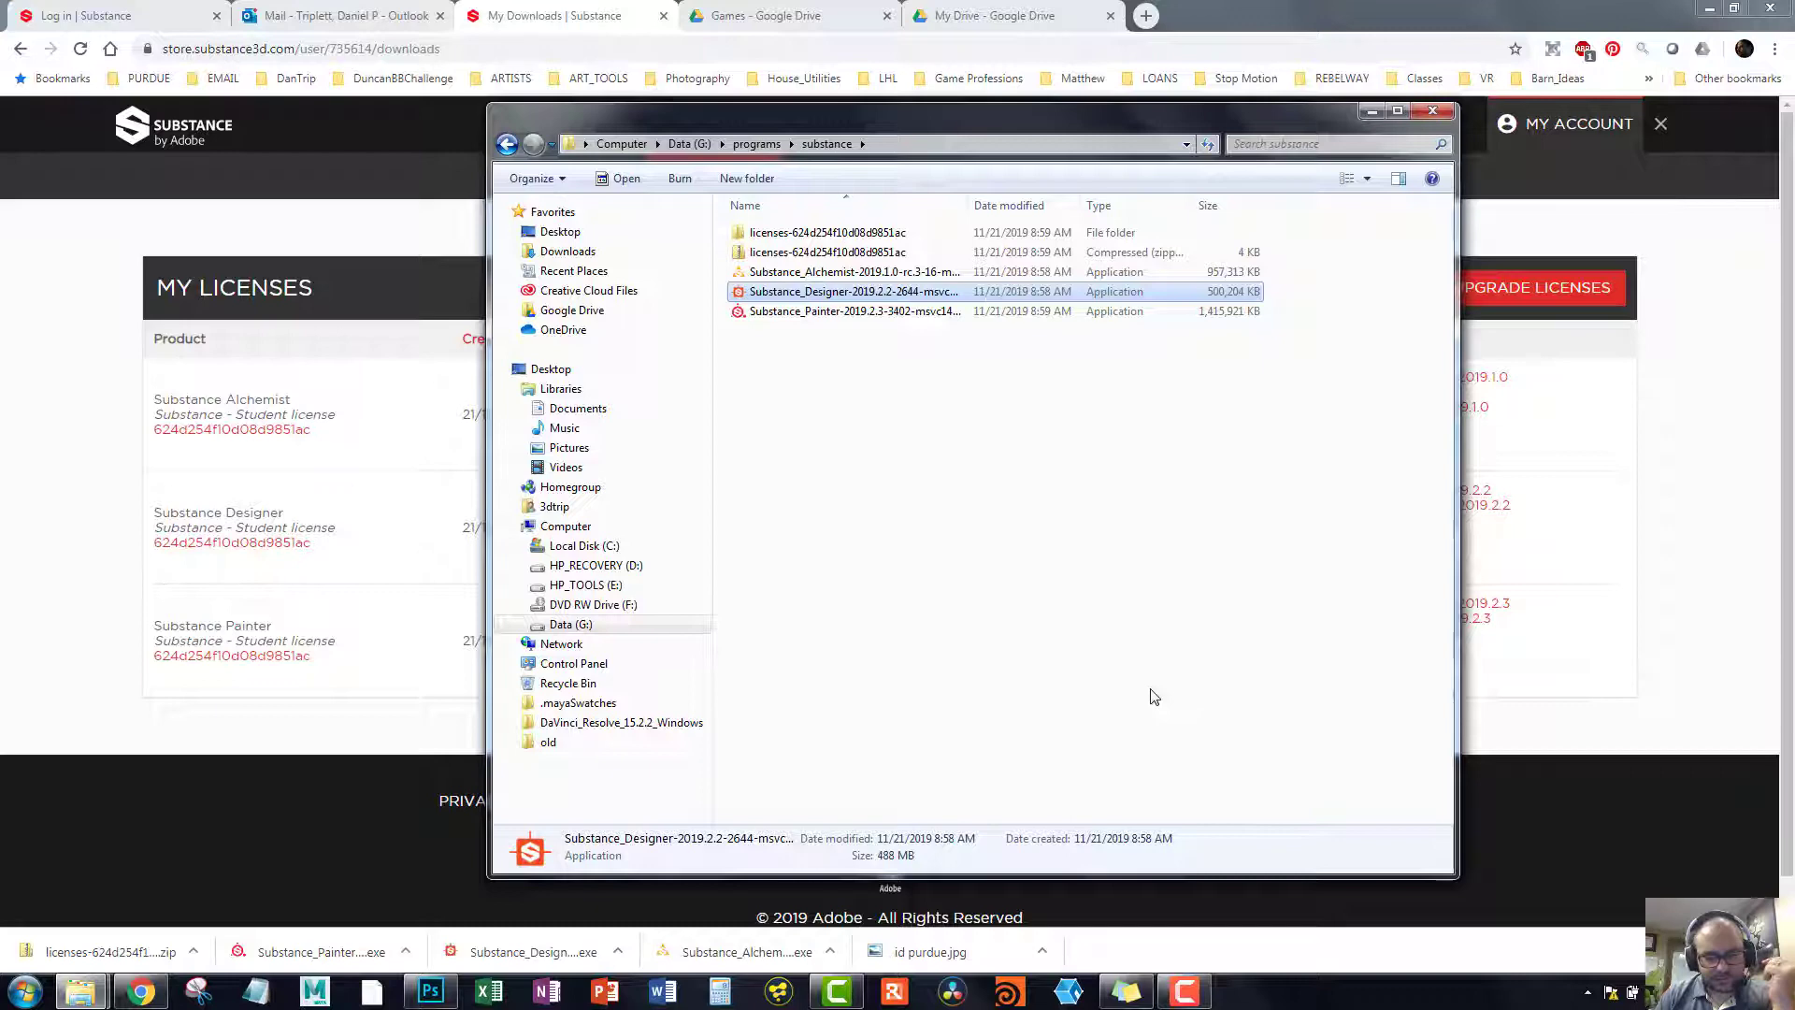
Step: Allow Substance Designer through the firewall and bring its Welcome window in front of Explorer
mouse_move(1177, 1006)
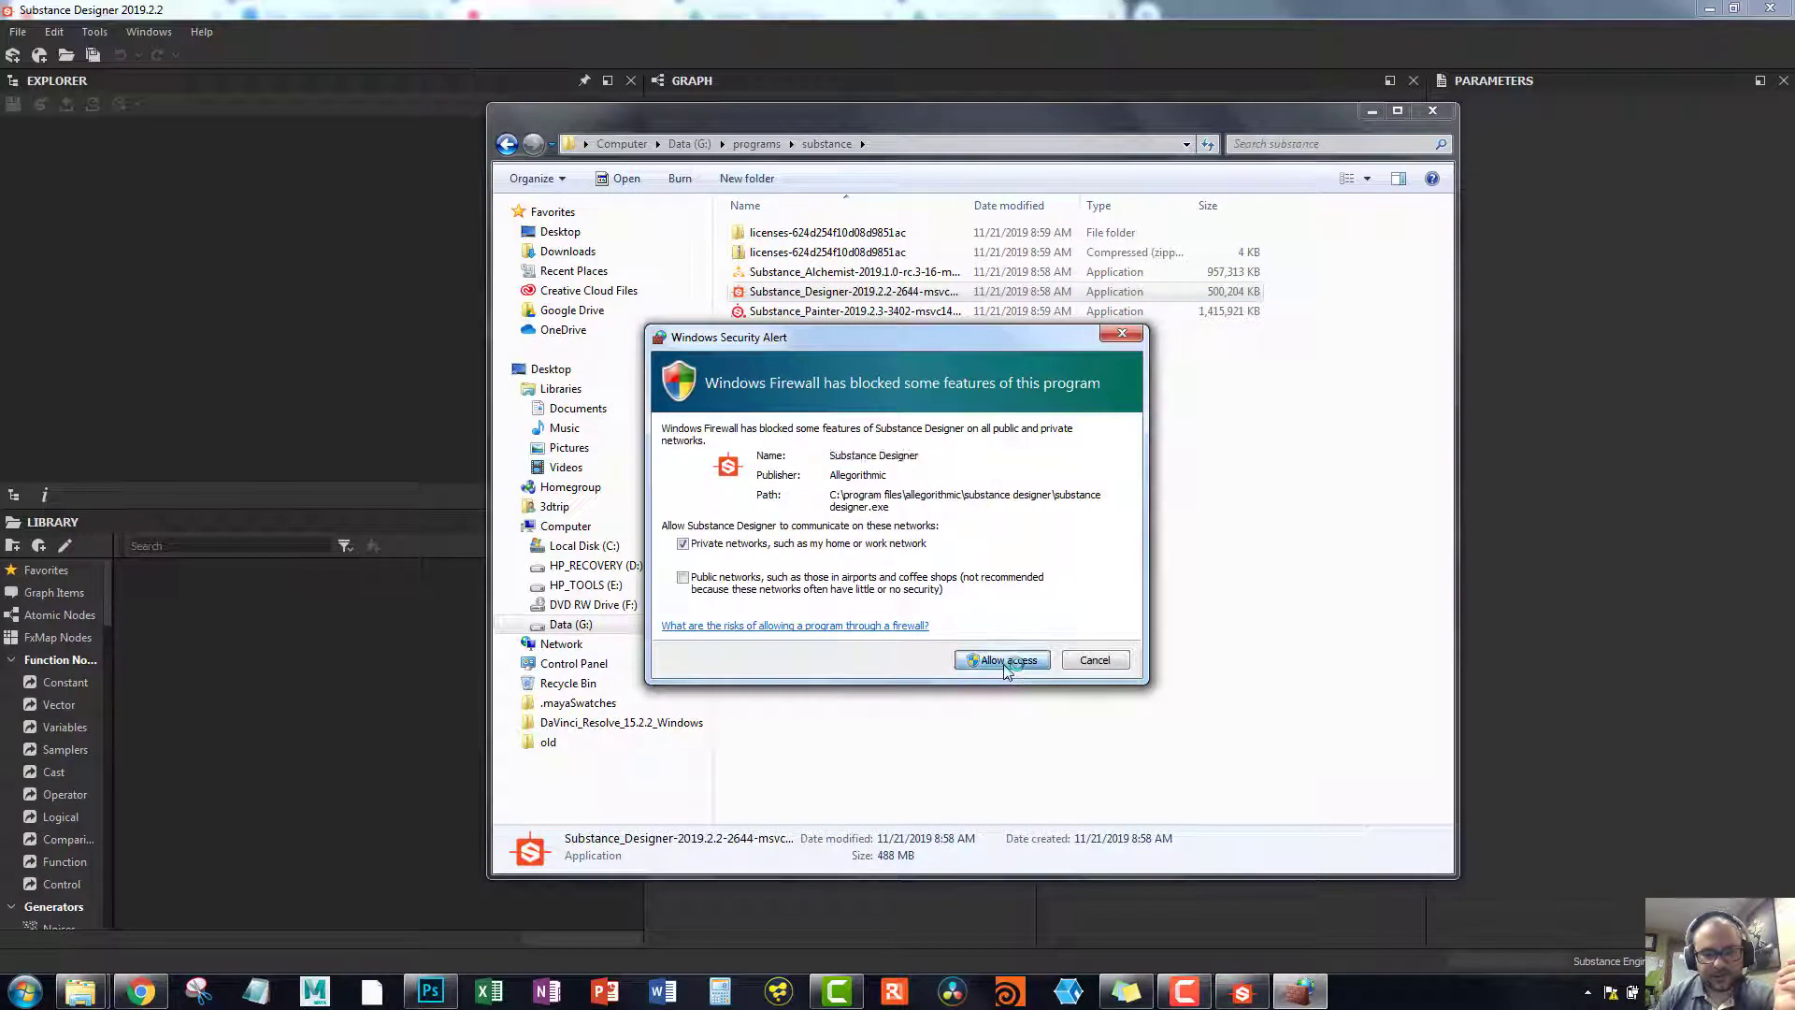
click(1004, 661)
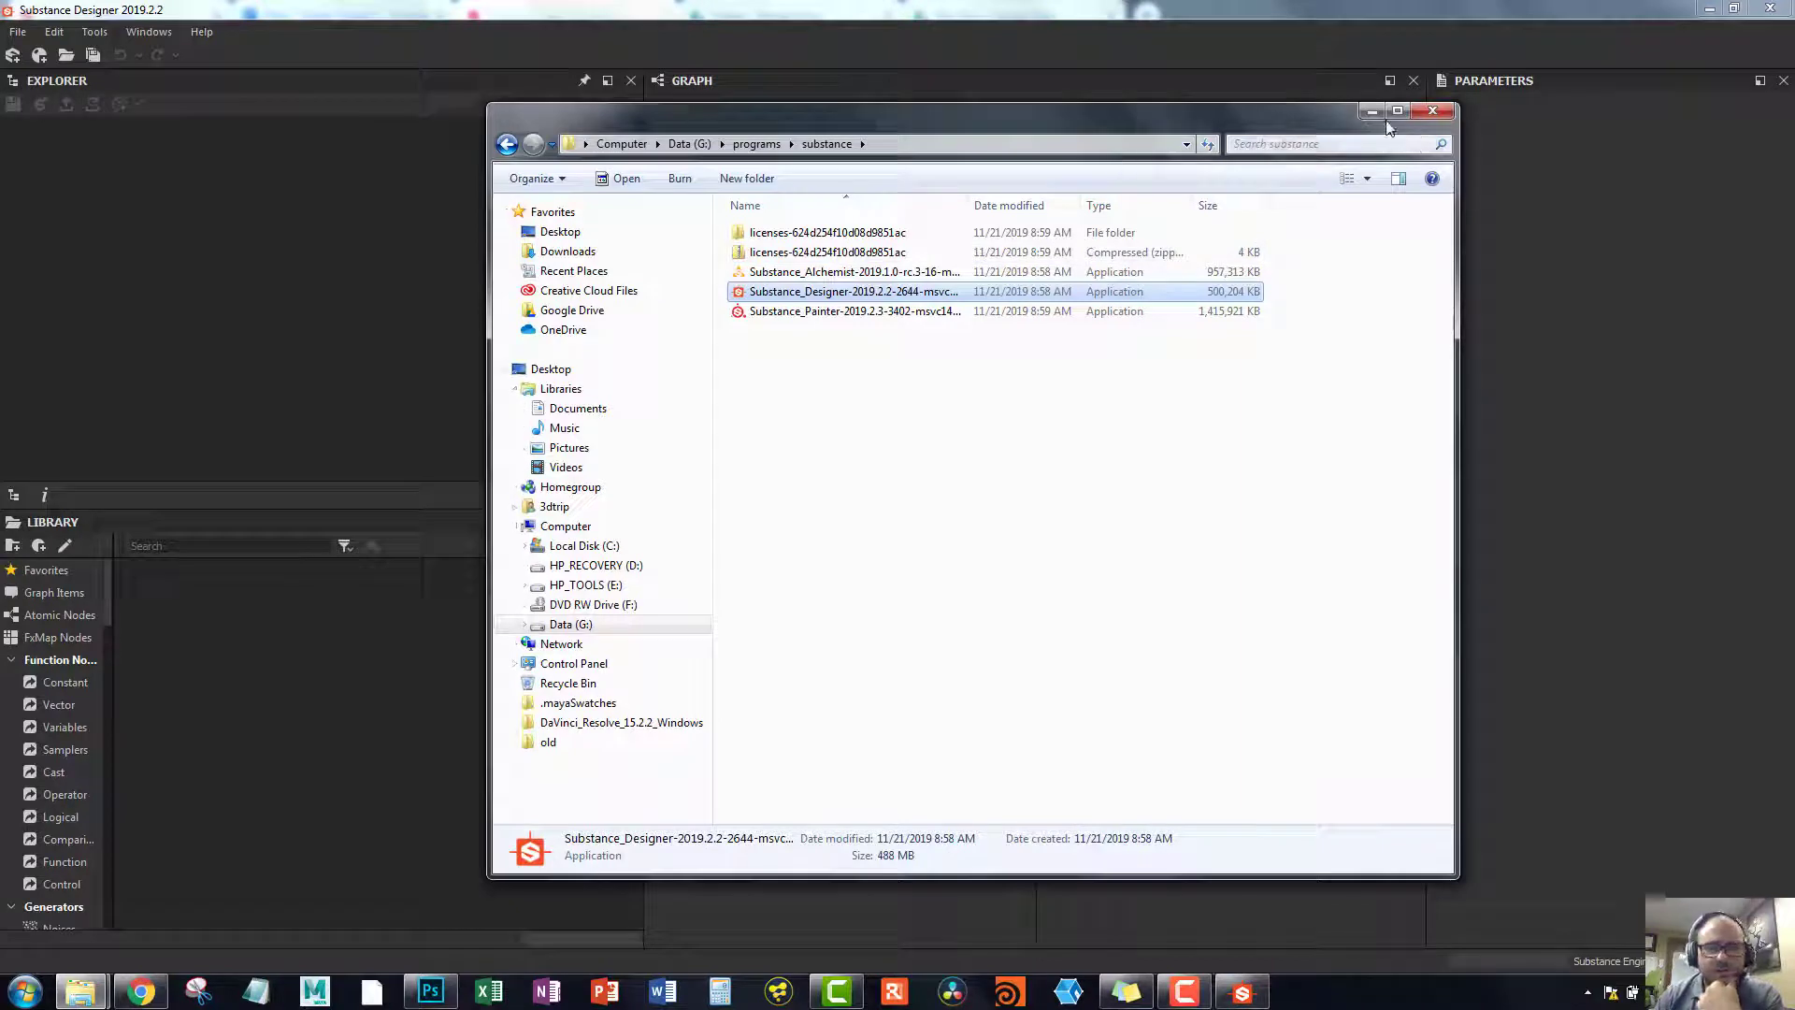
drag(1261, 110, 1185, 297)
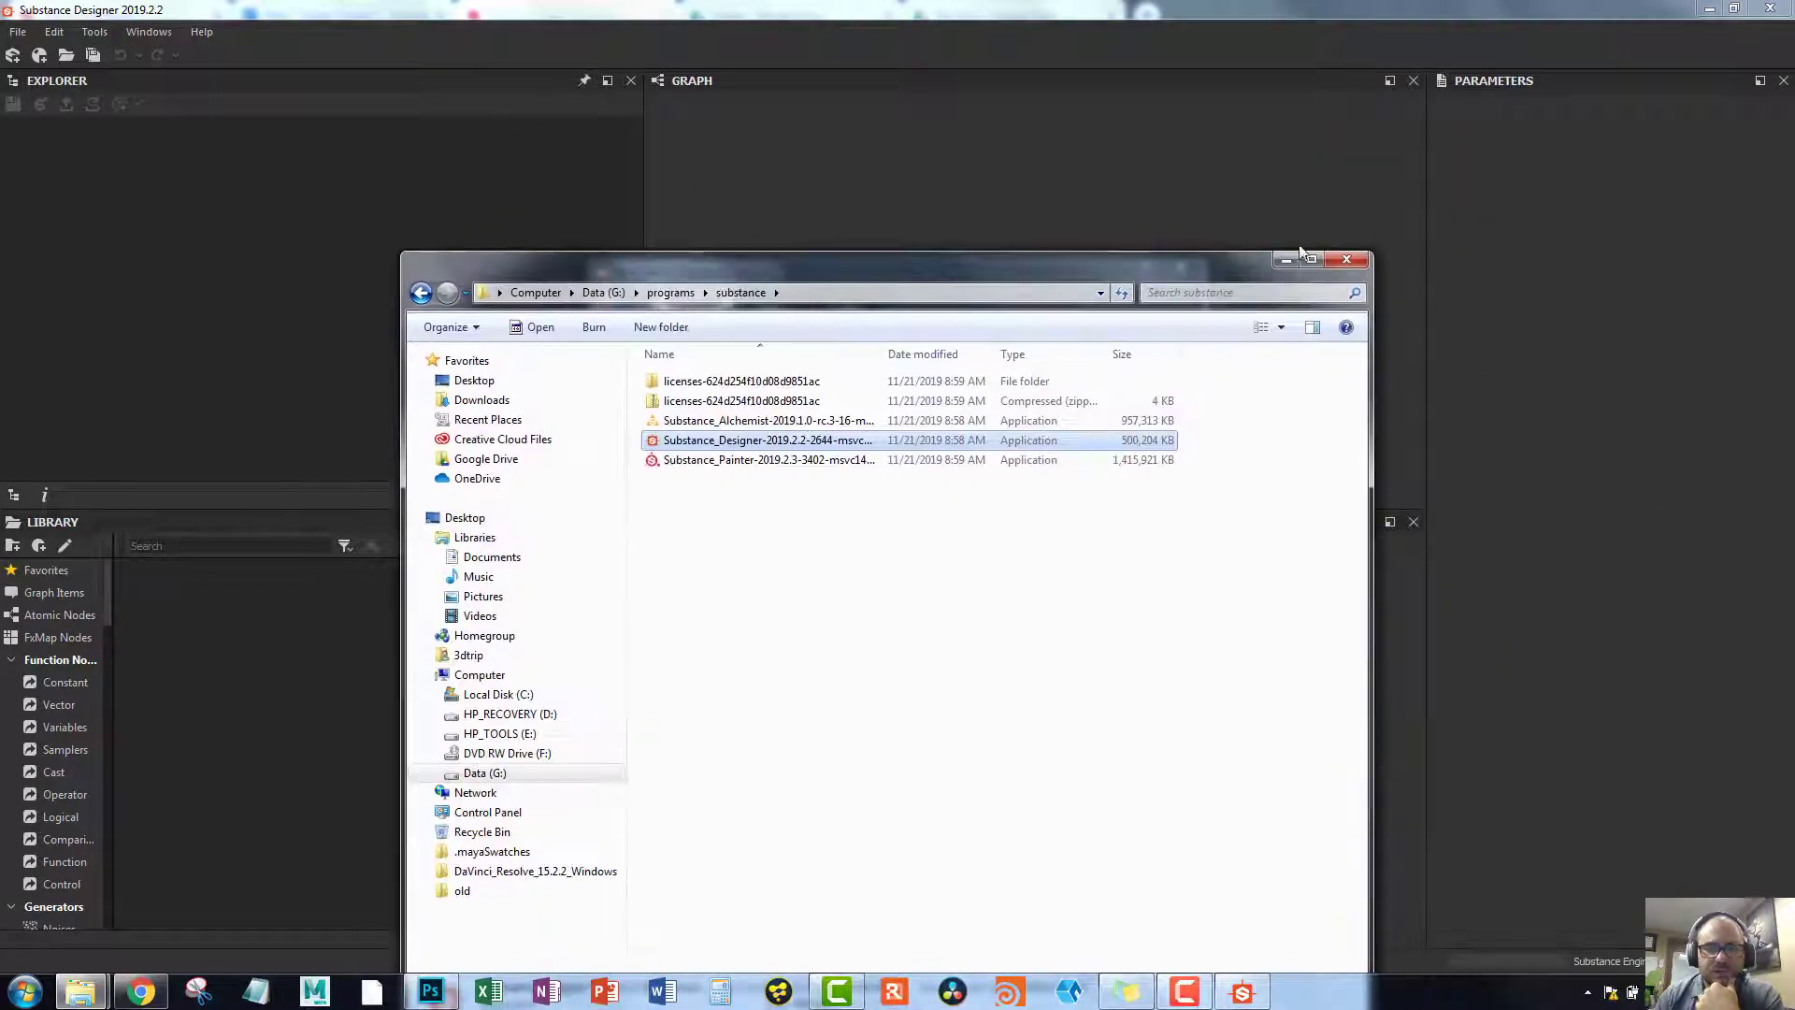
click(1006, 305)
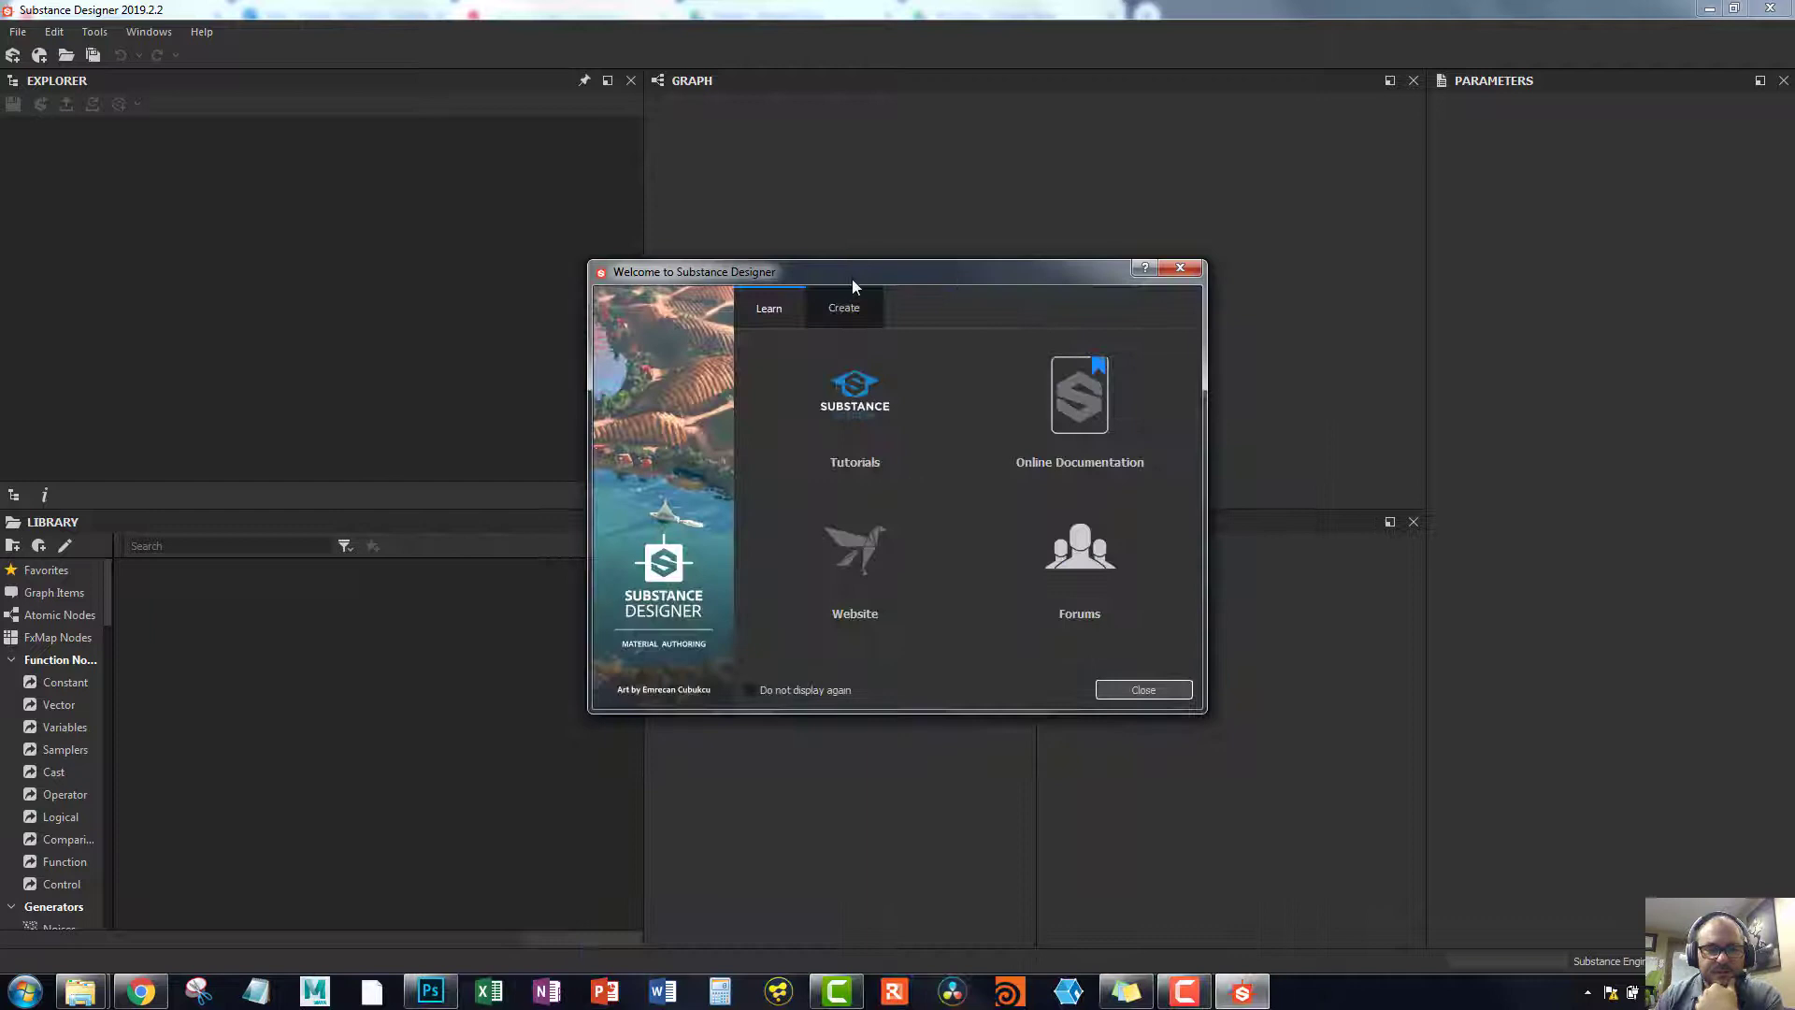
drag(851, 279, 918, 153)
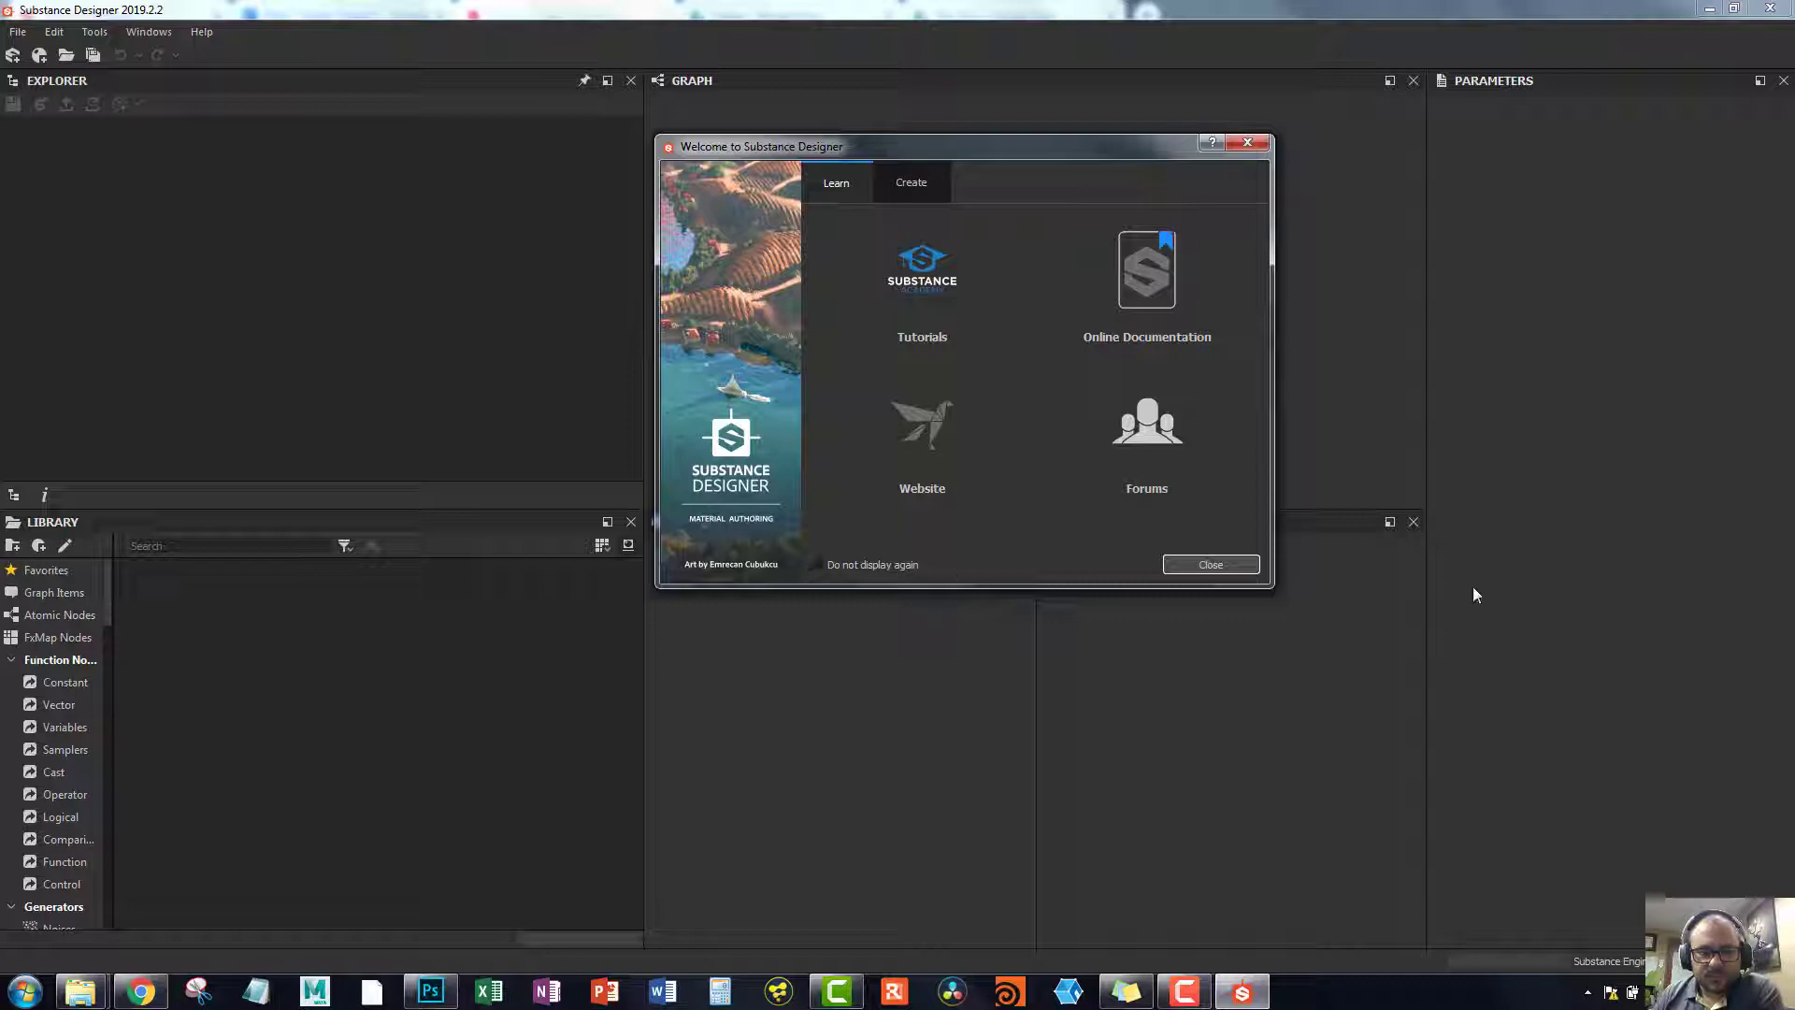
Step: Close the Welcome and news windows and choose activation using a license file
click(1222, 566)
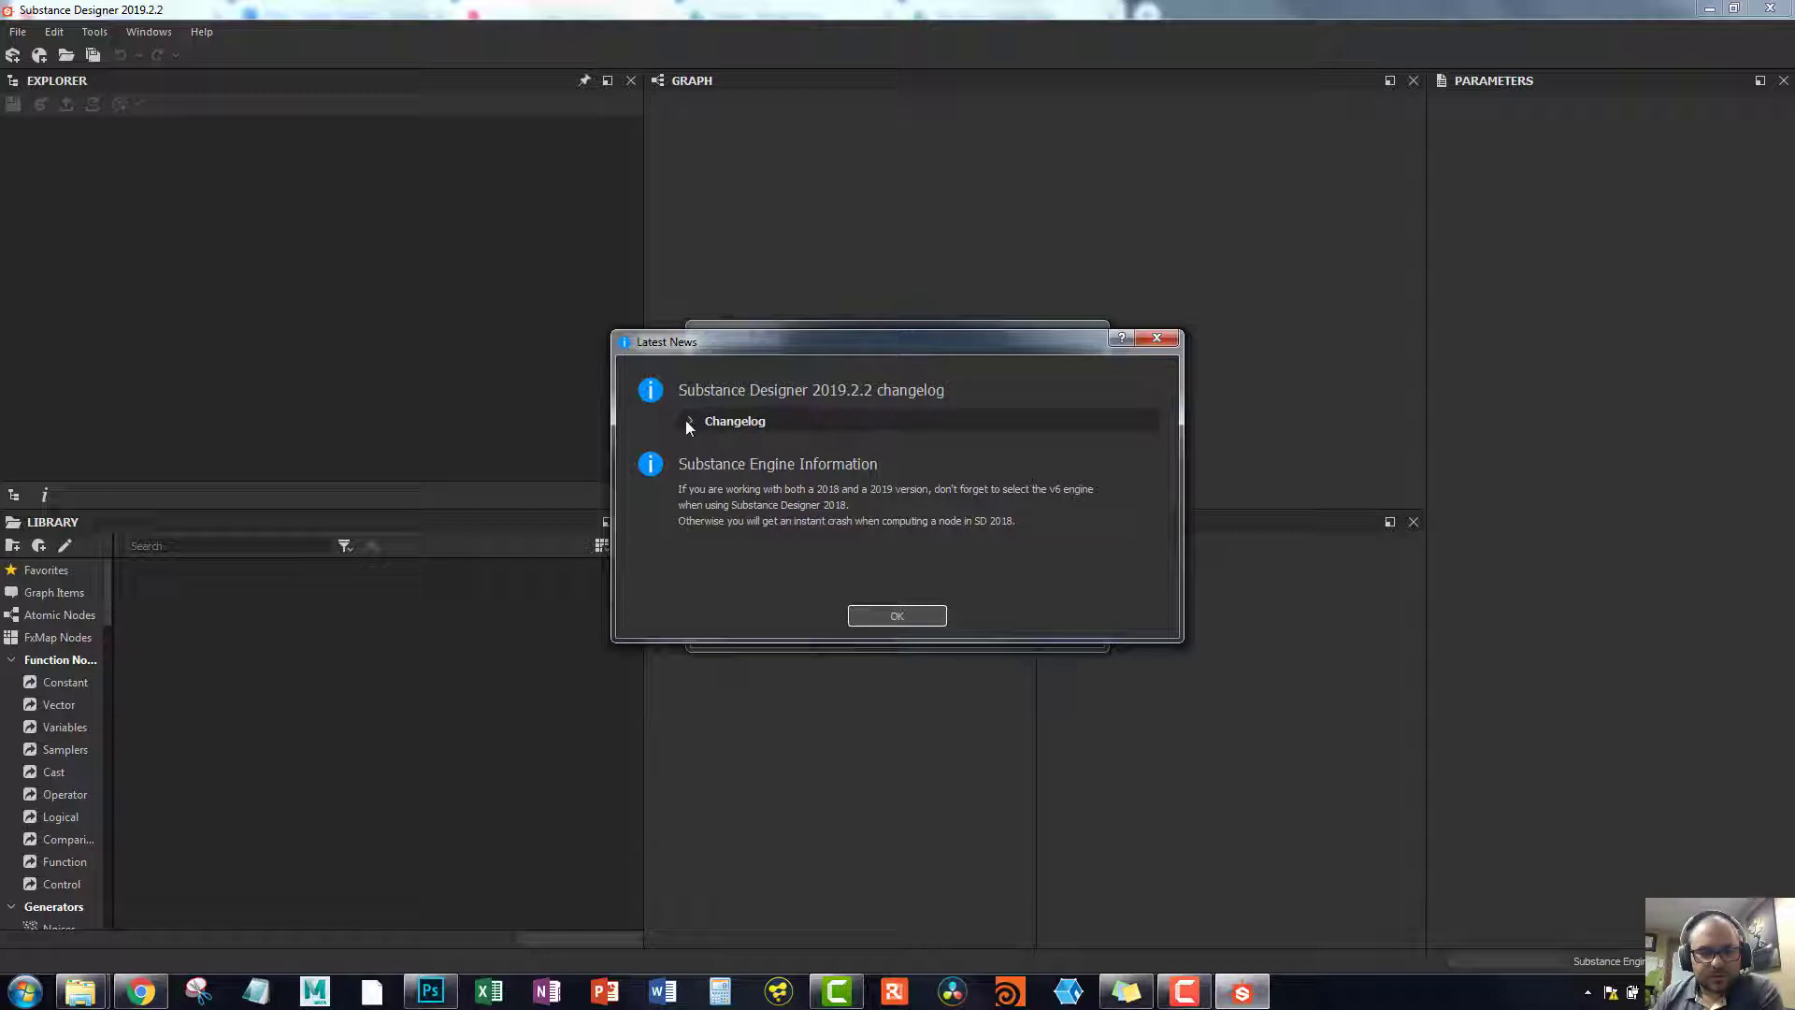
click(894, 618)
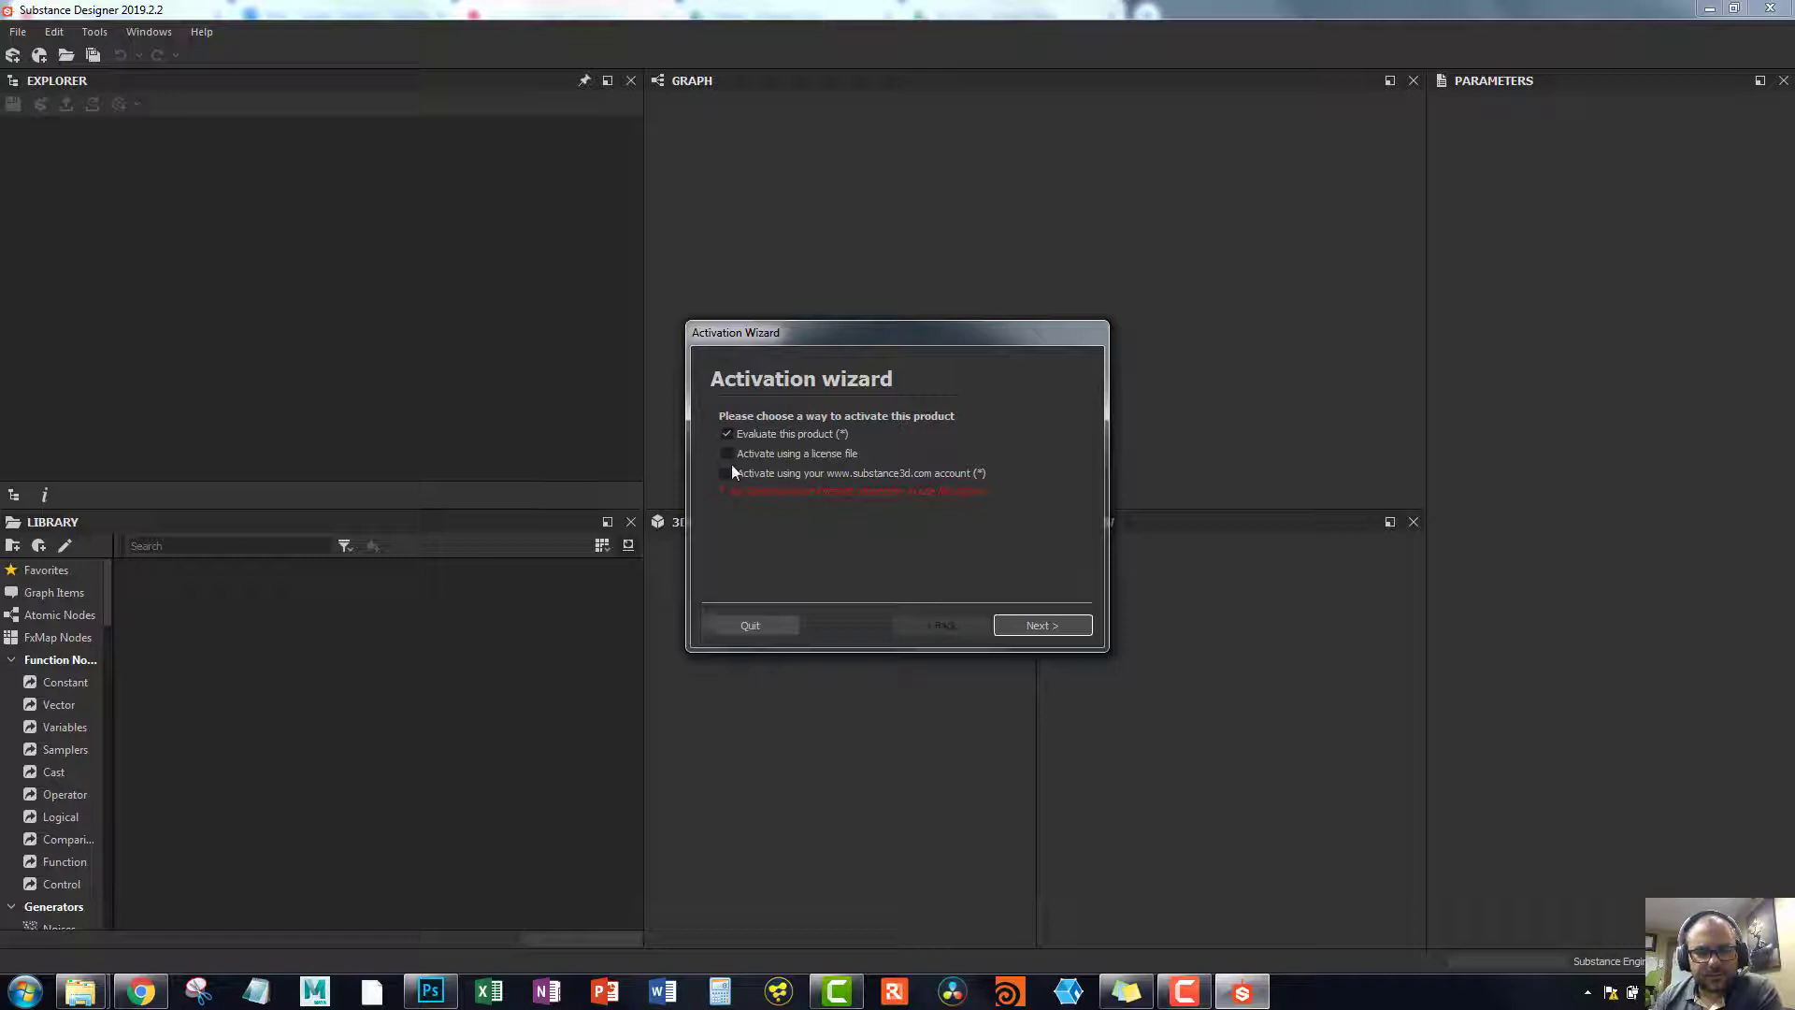
click(1038, 627)
click(1059, 463)
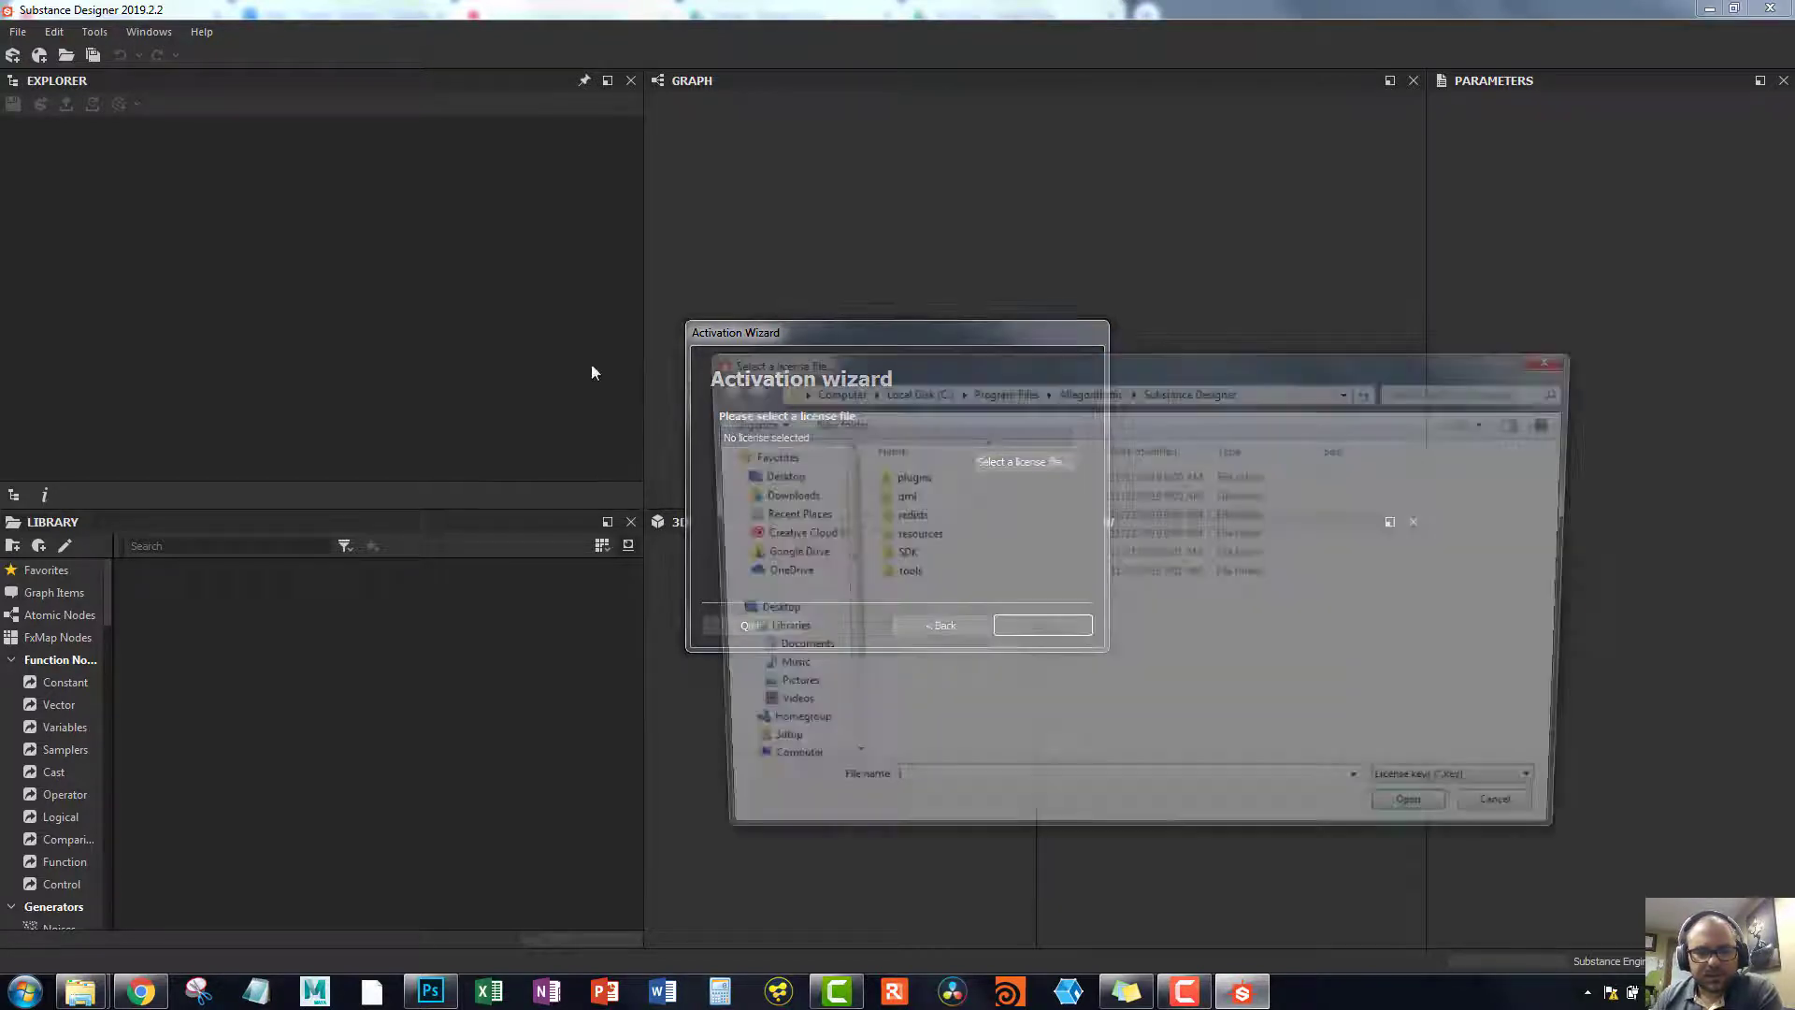
Step: Load Substance Designer.key from programs > substance > licenses and finish activation
click(776, 551)
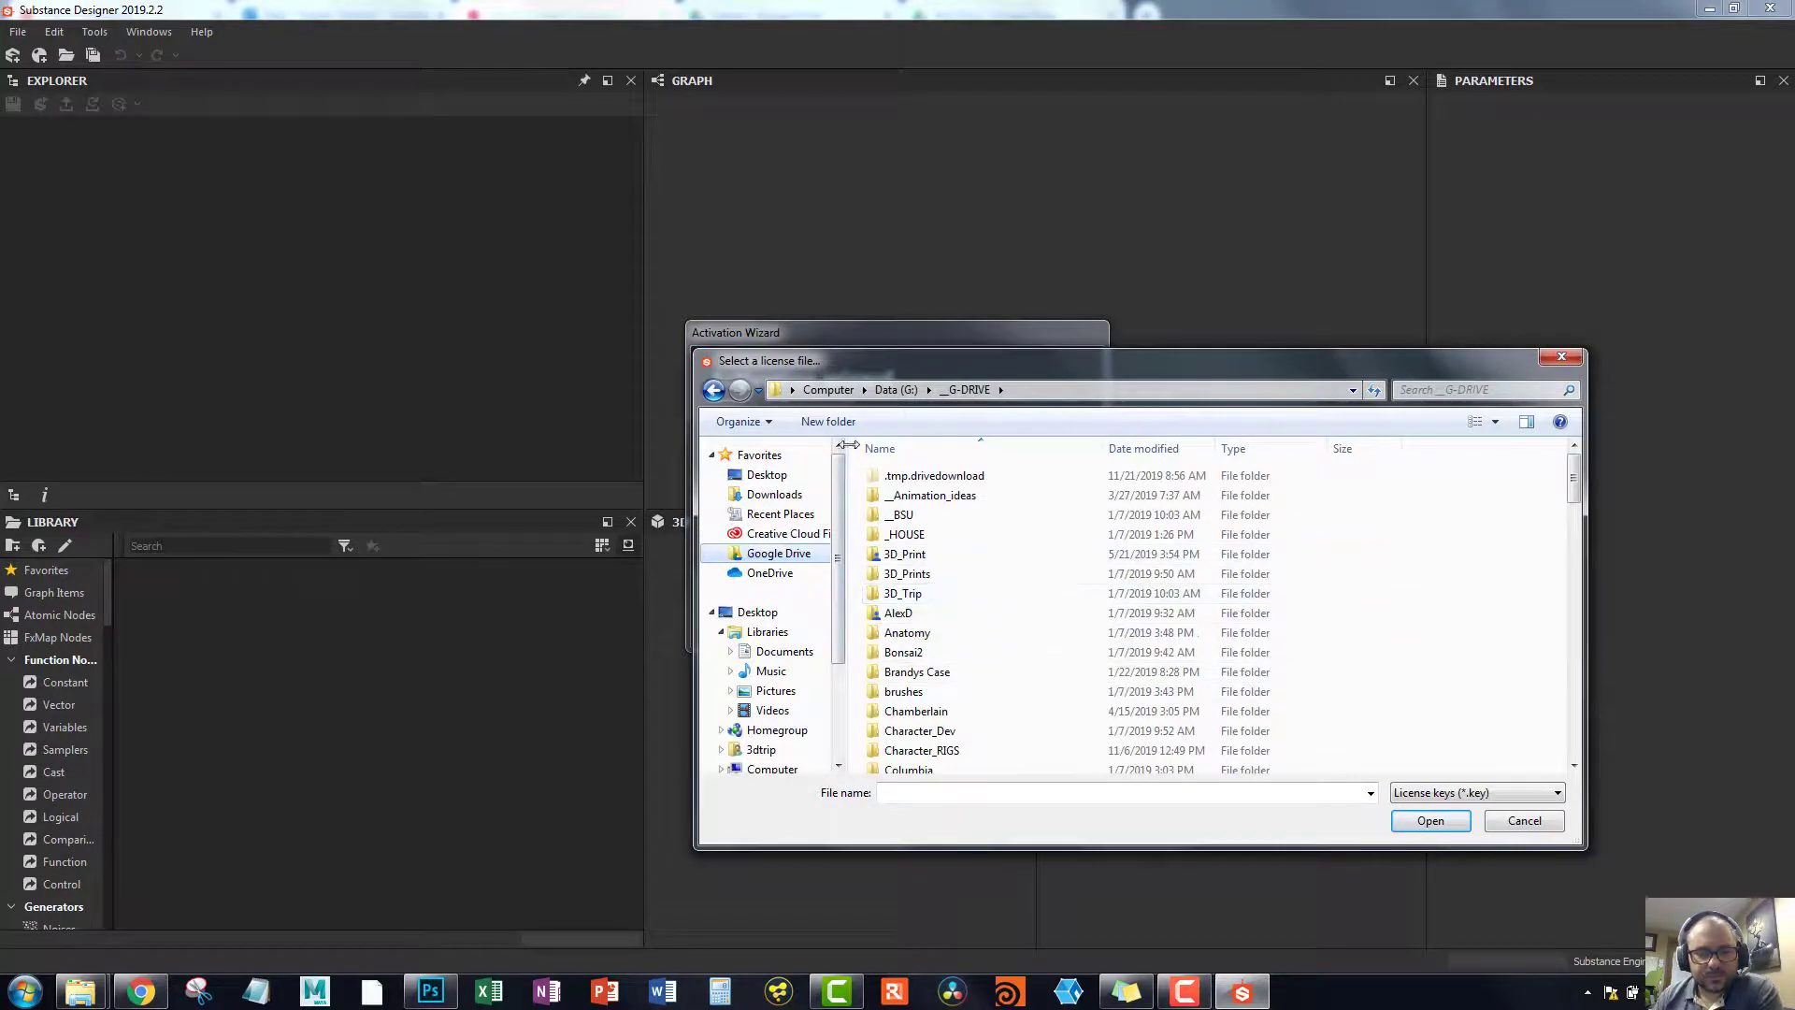
click(896, 389)
double_click(1526, 504)
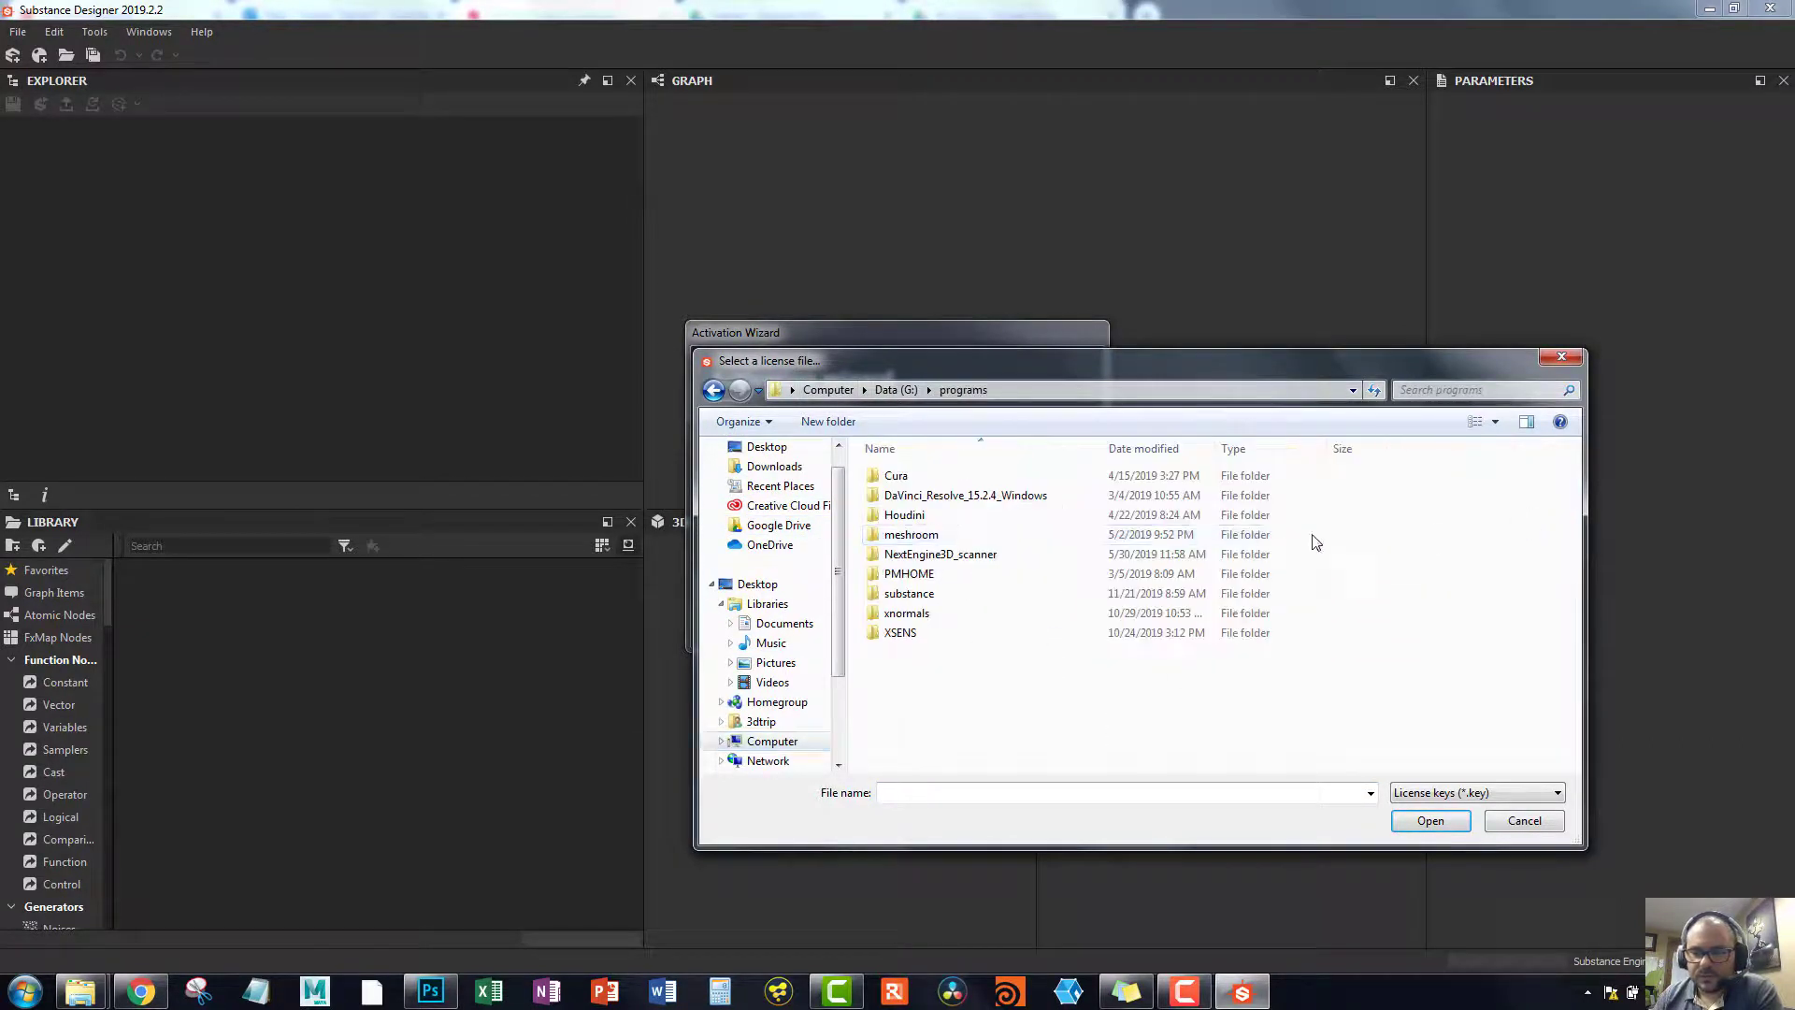
double_click(903, 597)
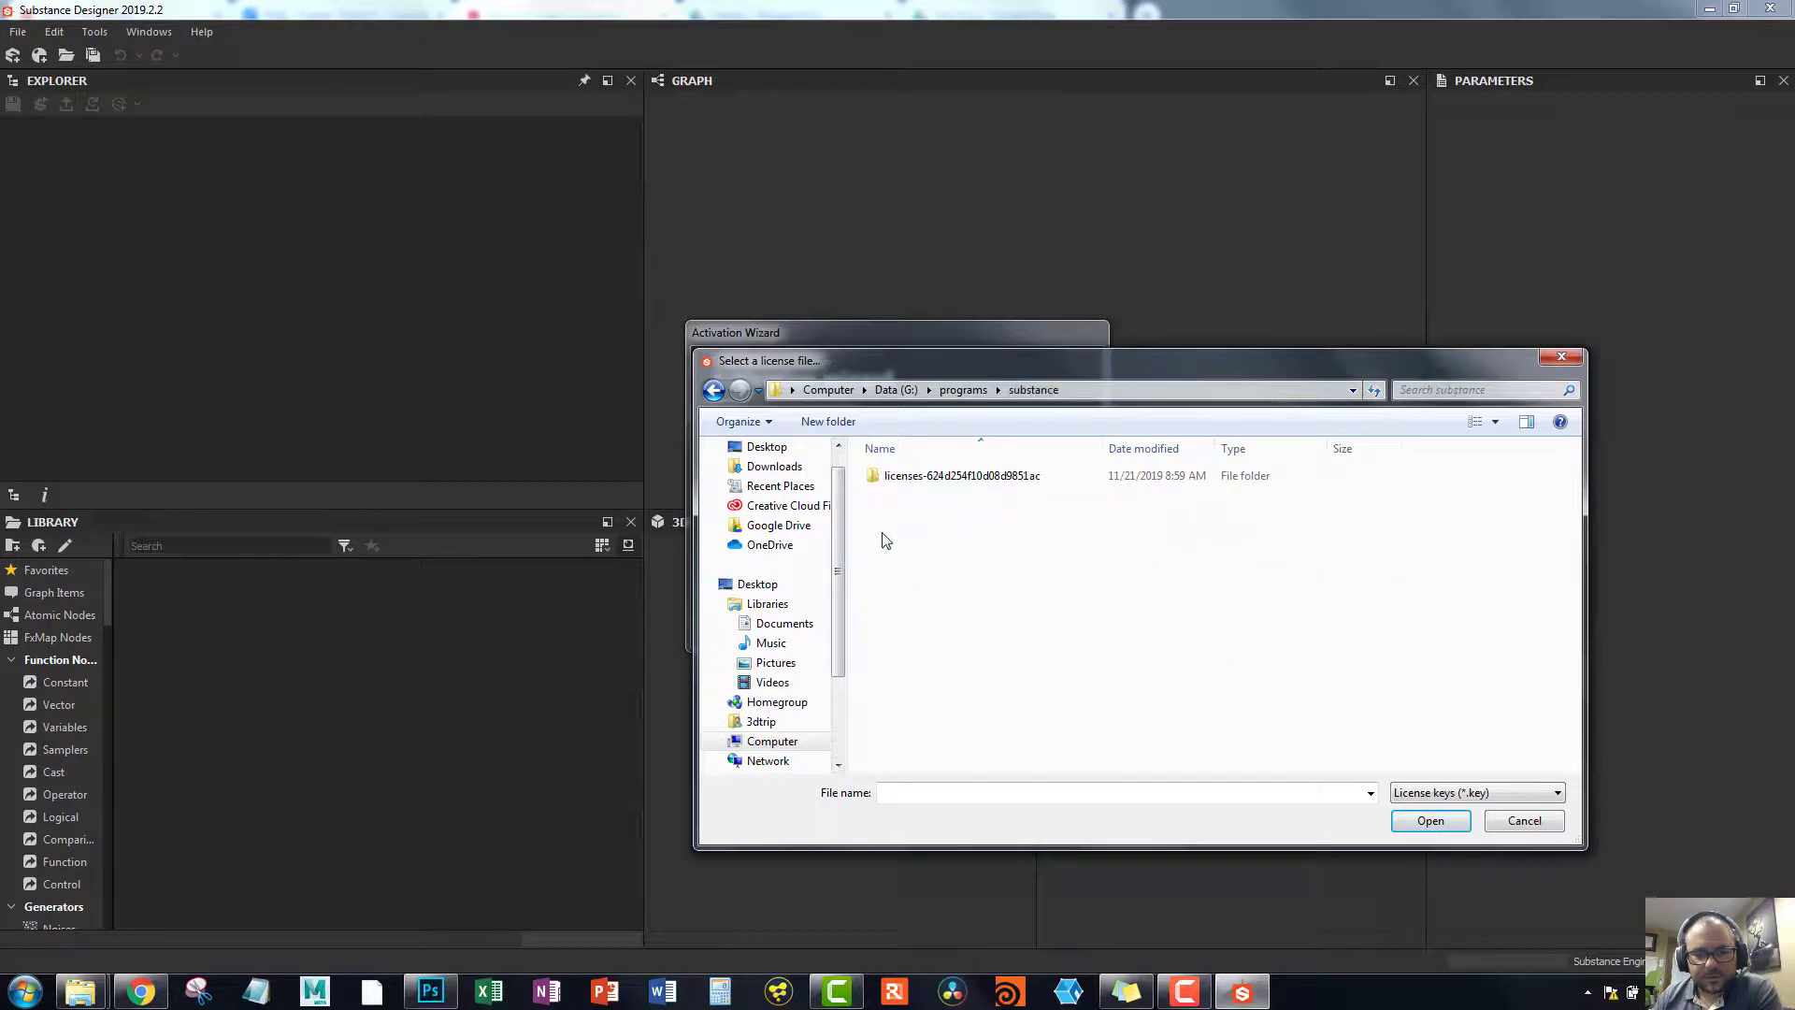
click(905, 479)
double_click(905, 478)
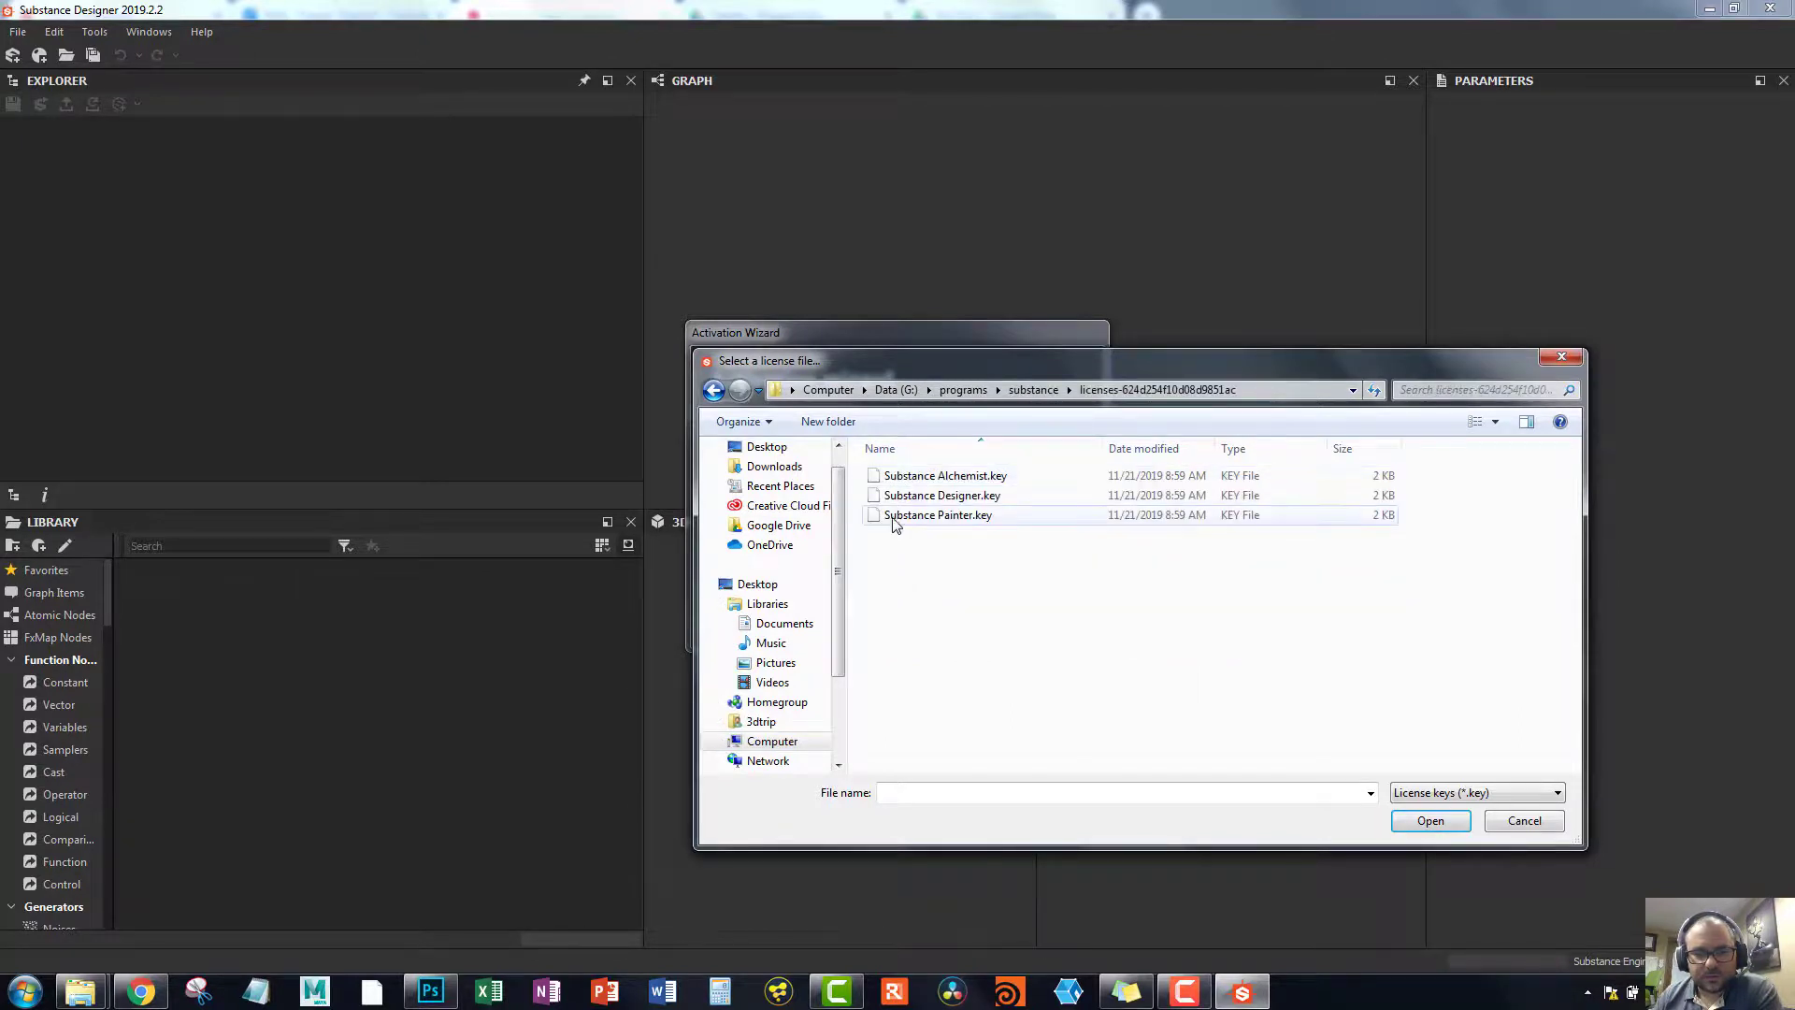
click(942, 499)
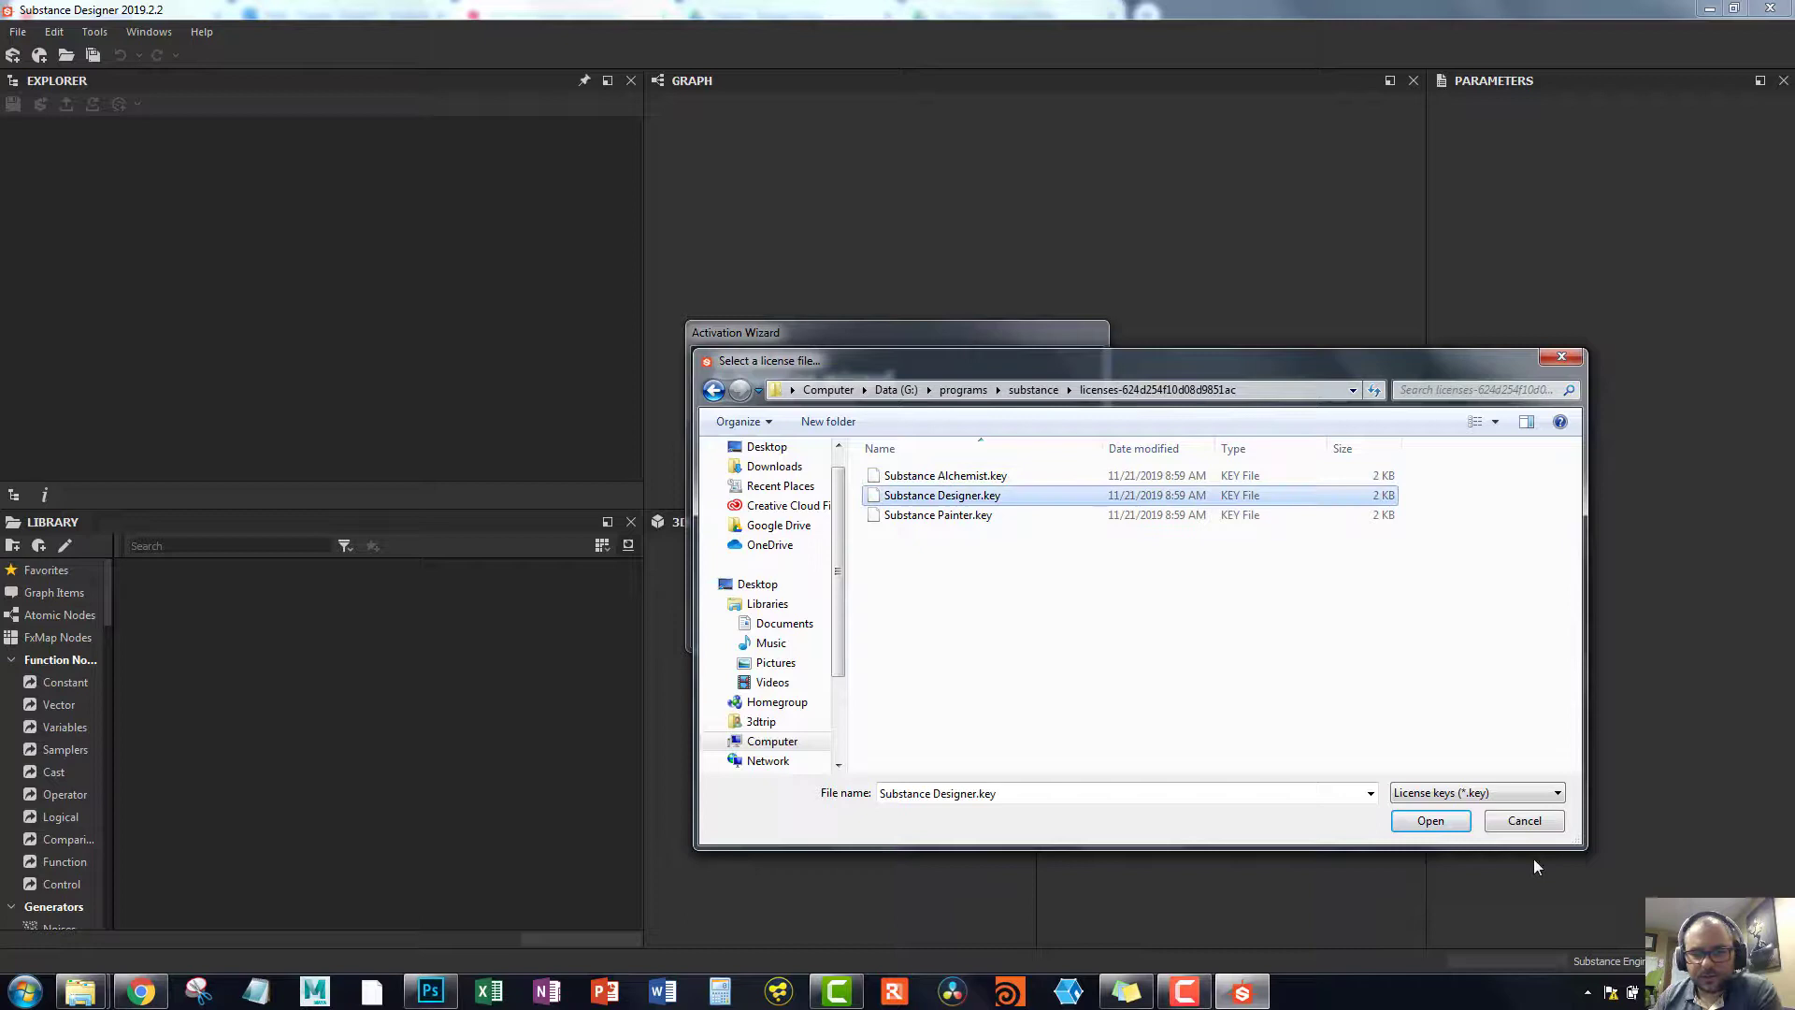
click(1428, 821)
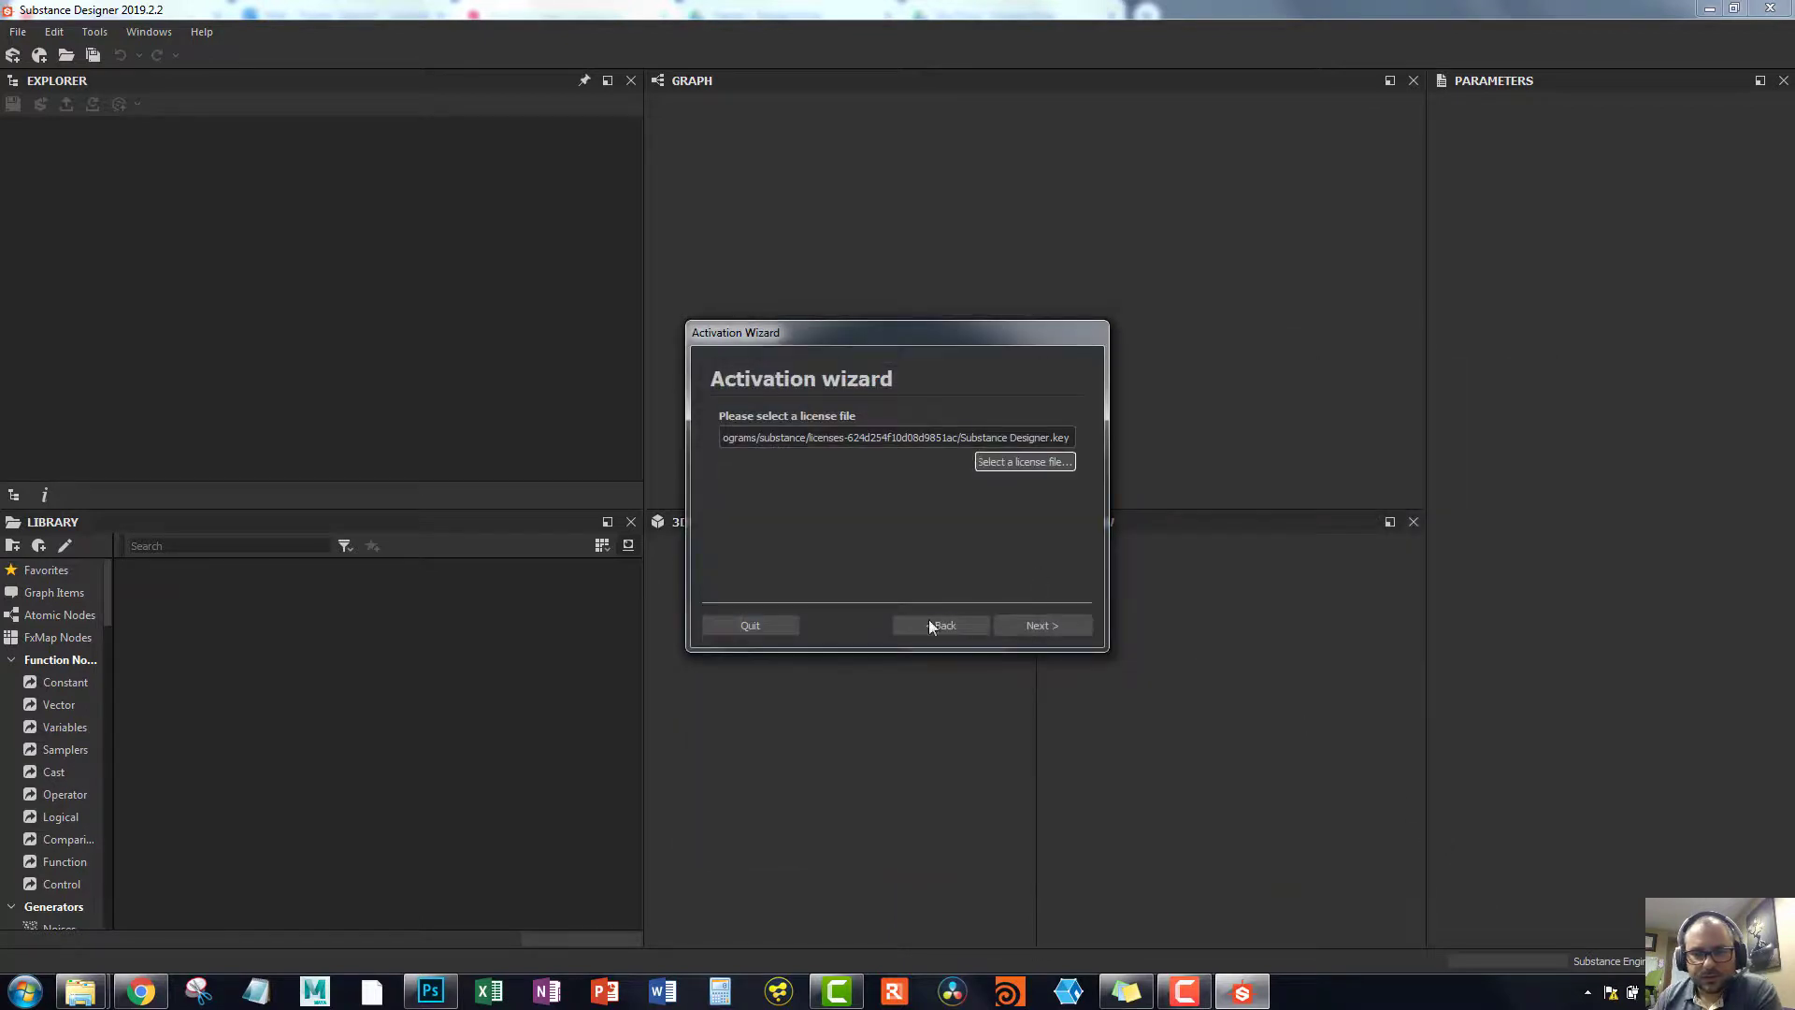
click(1073, 626)
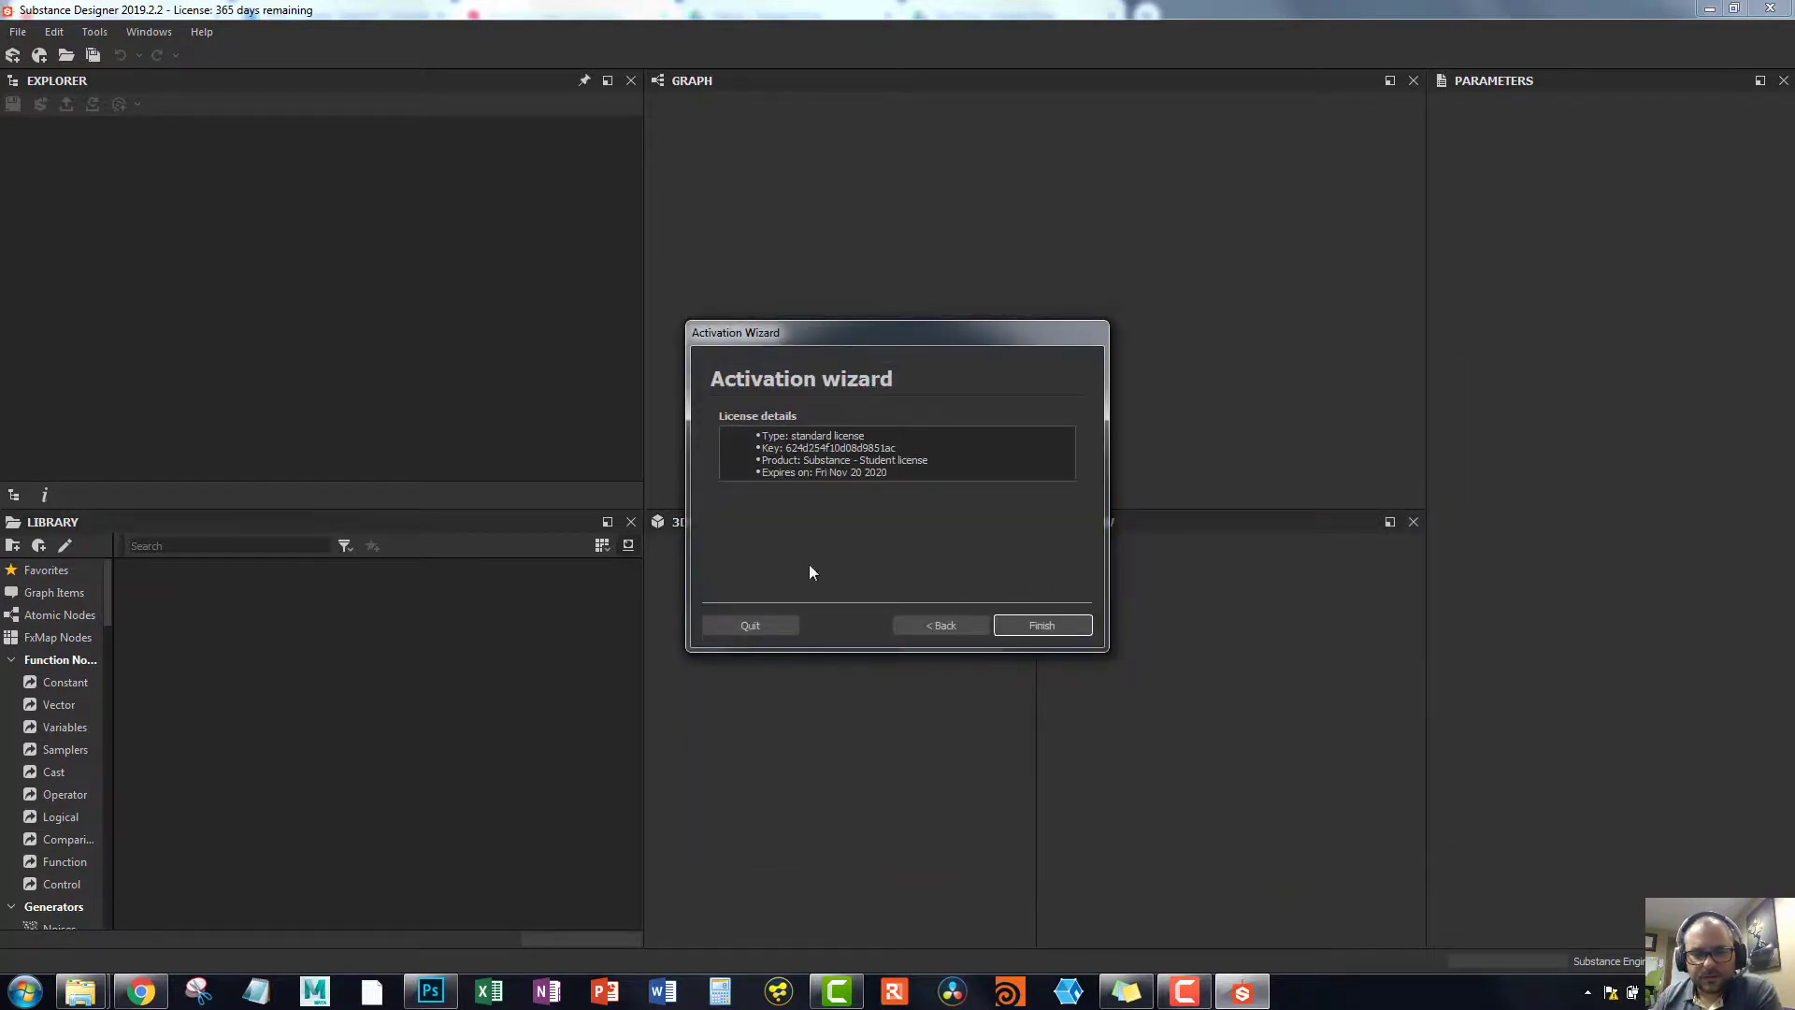
click(1070, 633)
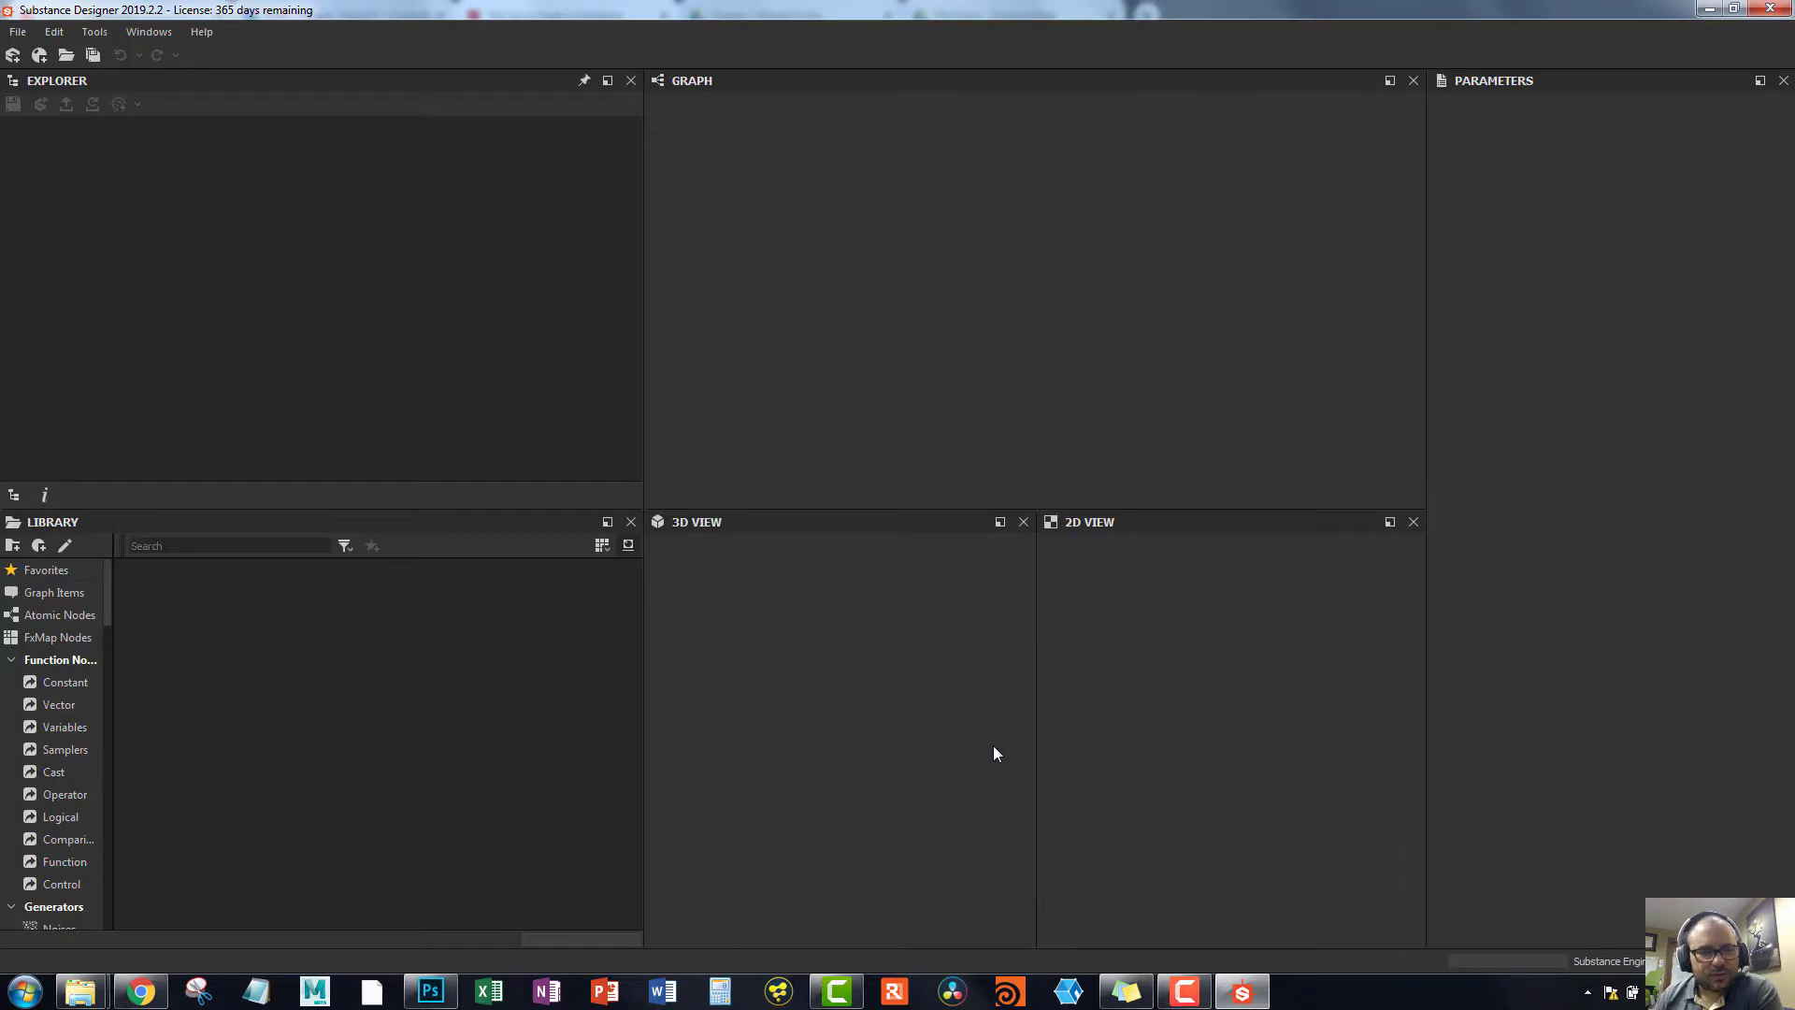